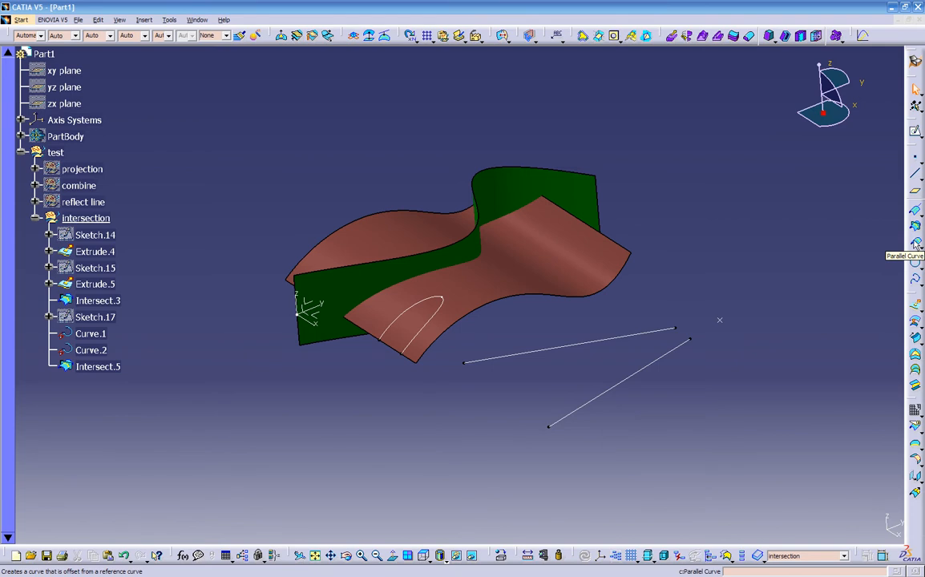
Step: Collapse the intersection geometrical set in the tree and hide it
left_click(35, 219)
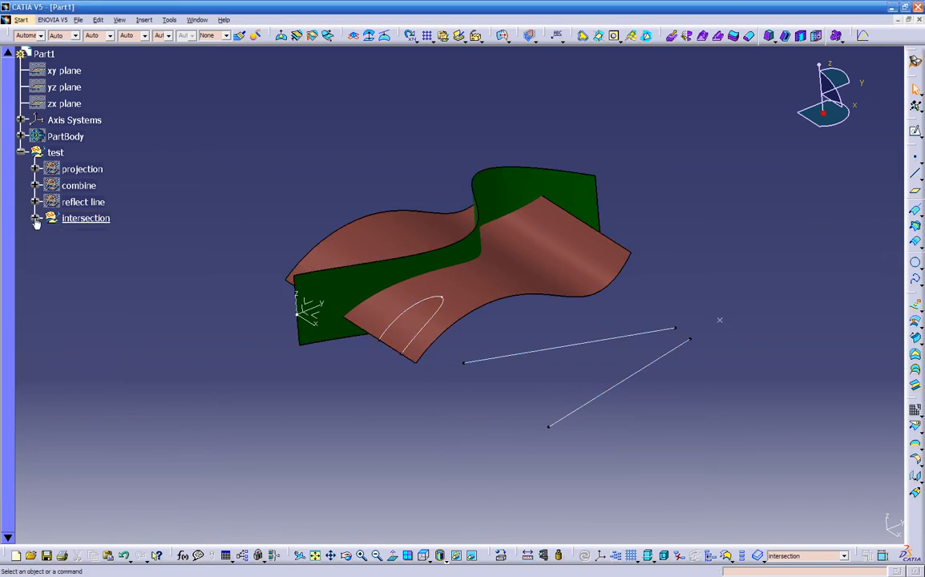
right_click(91, 219)
left_click(119, 253)
Step: Insert a geometrical set named "parallel curve" with test as its father
left_click(143, 19)
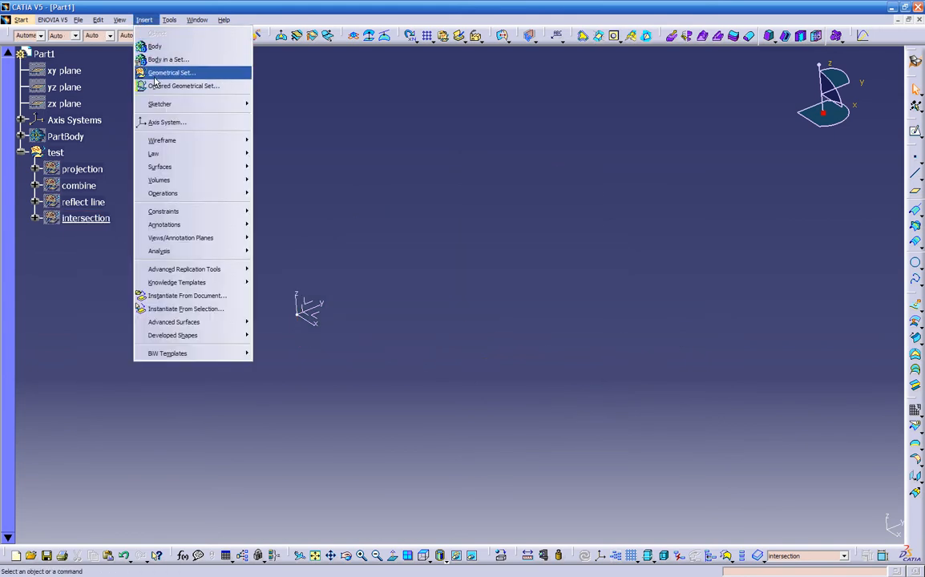
left_click(156, 74)
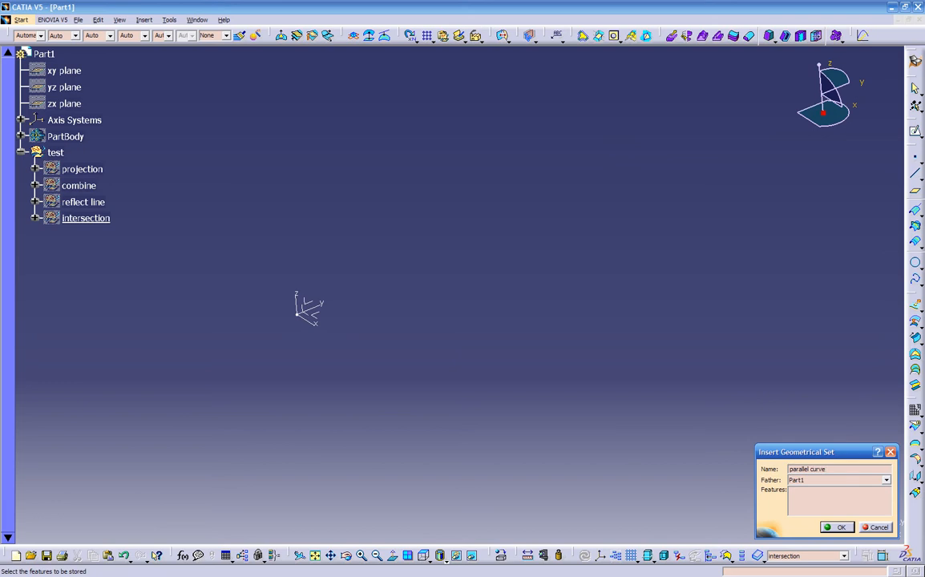
left_click(865, 481)
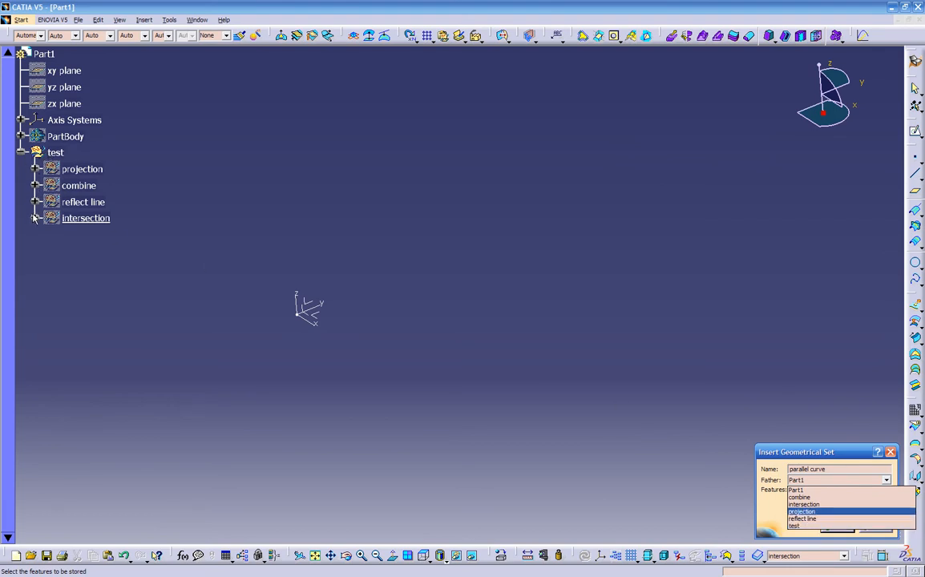
left_click(795, 526)
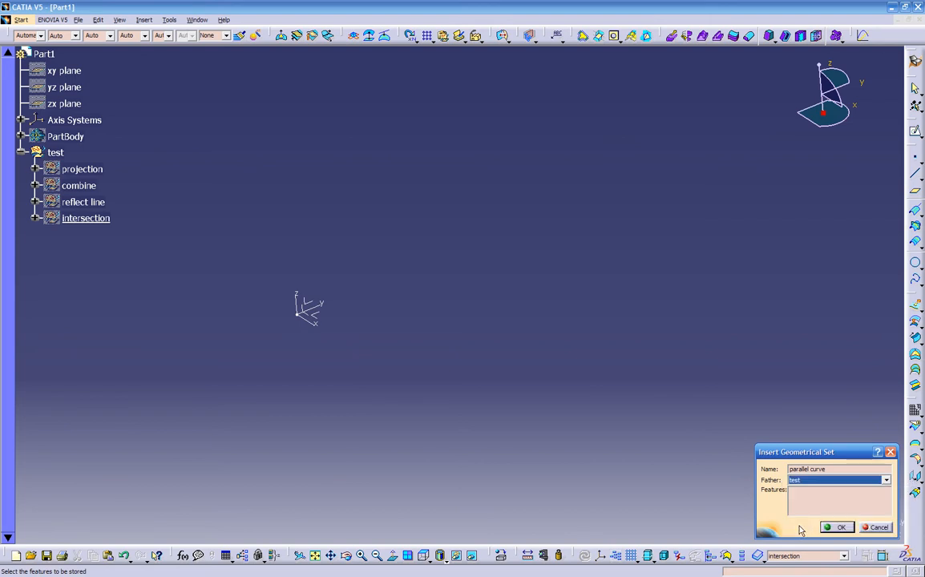
left_click(837, 527)
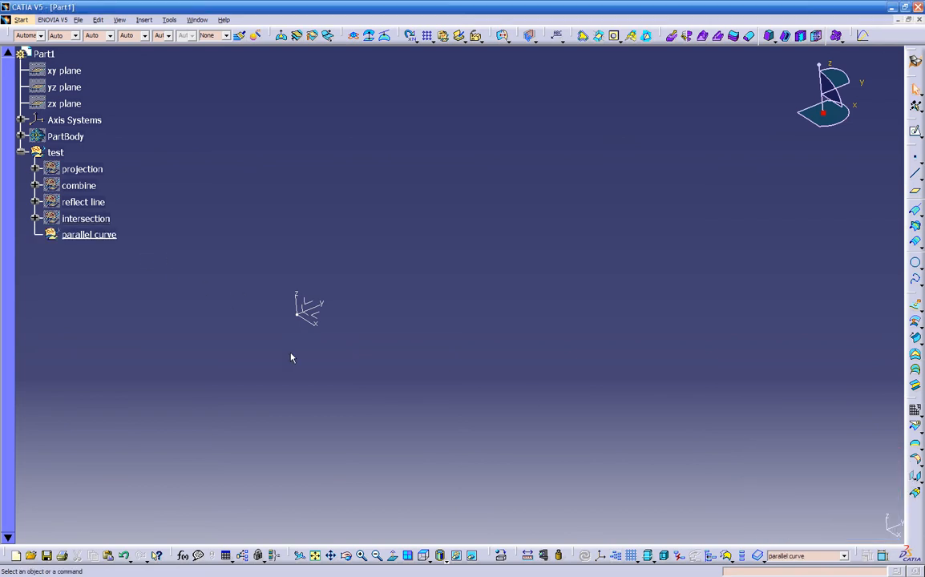
Step: On the axis system's xy plane, sketch a line about 8.77 in long on the horizontal axis, starting a short distance from the origin
left_click(310, 309)
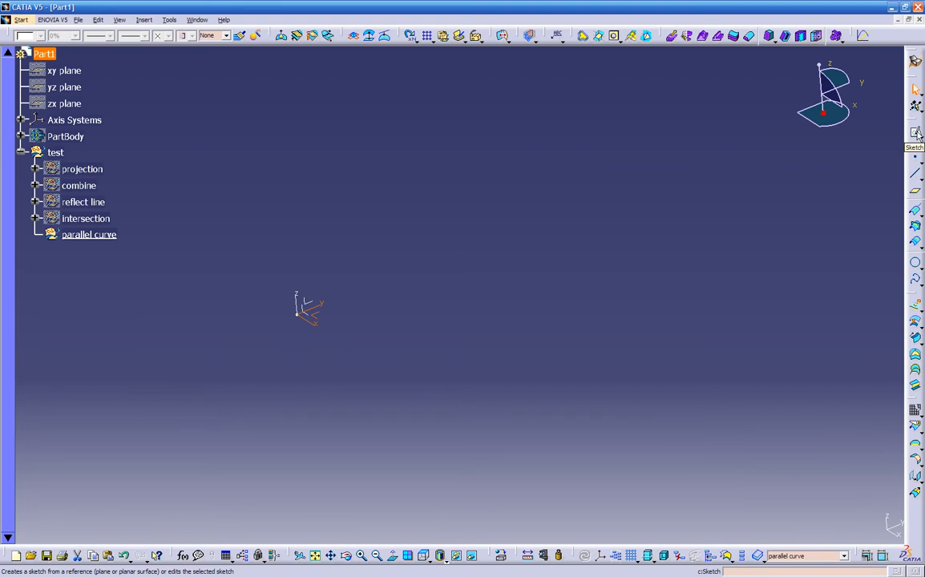
left_click(916, 133)
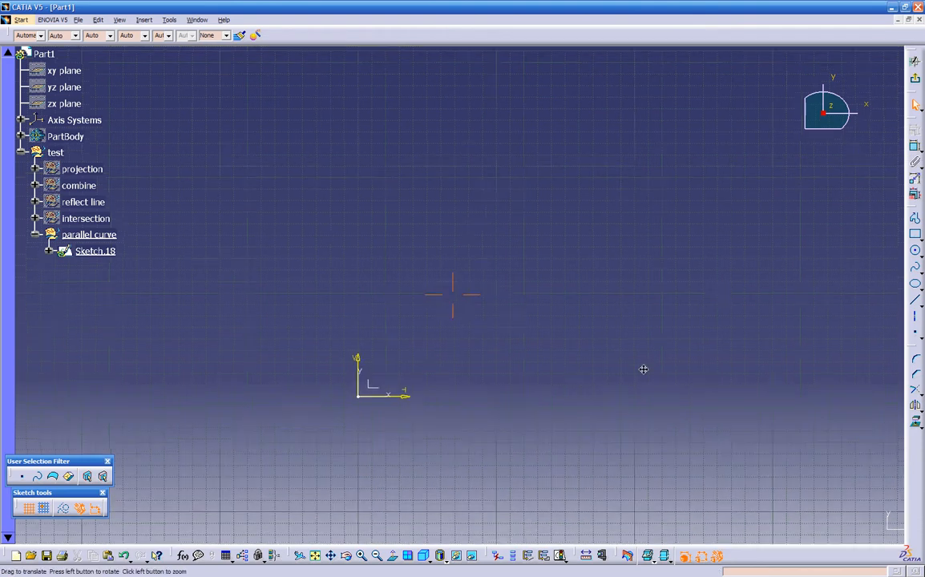
left_click(914, 299)
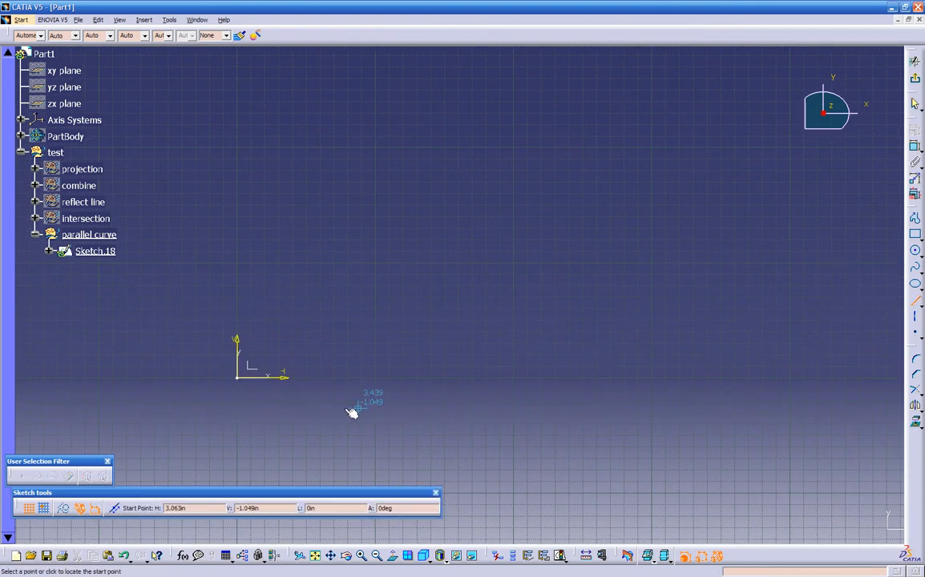
left_click(334, 377)
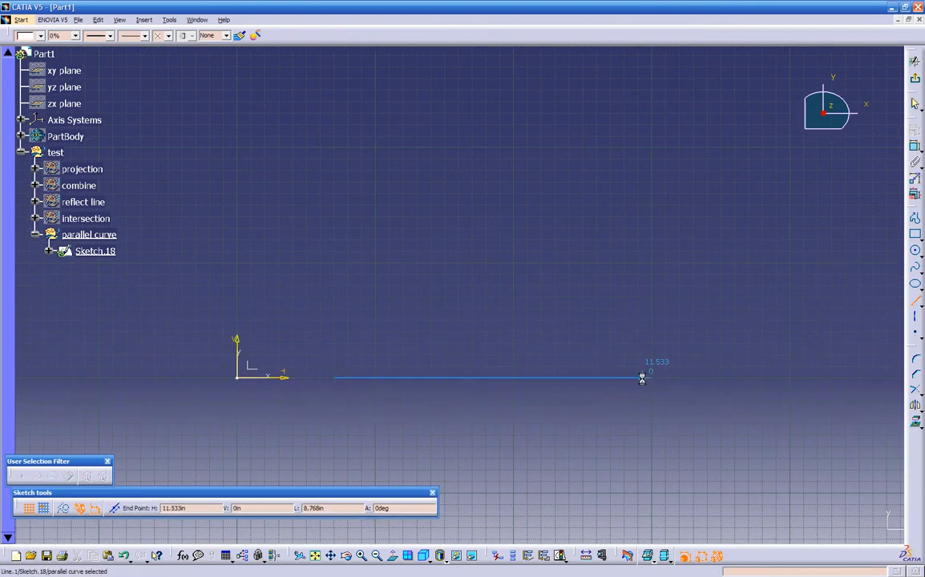
left_click(642, 379)
left_click(915, 78)
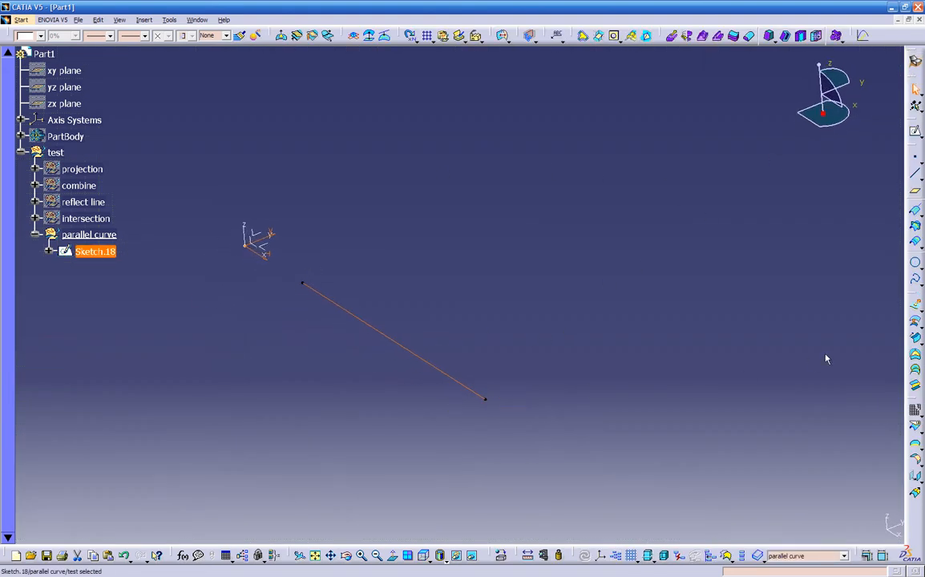
Step: Extrude the line sketch into a surface along the Y axis with limits of 3.661 in and 2.126 in
left_click(916, 306)
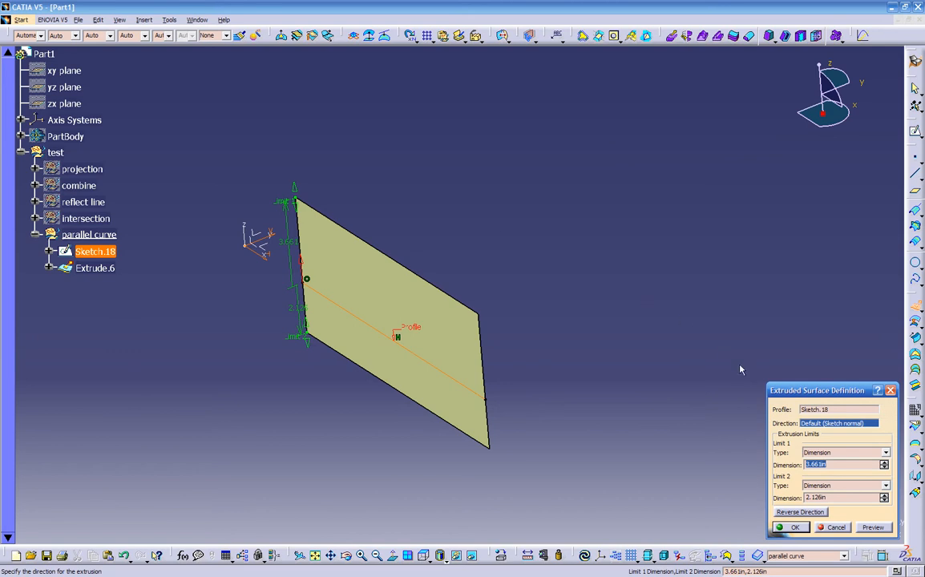
left_click(808, 421)
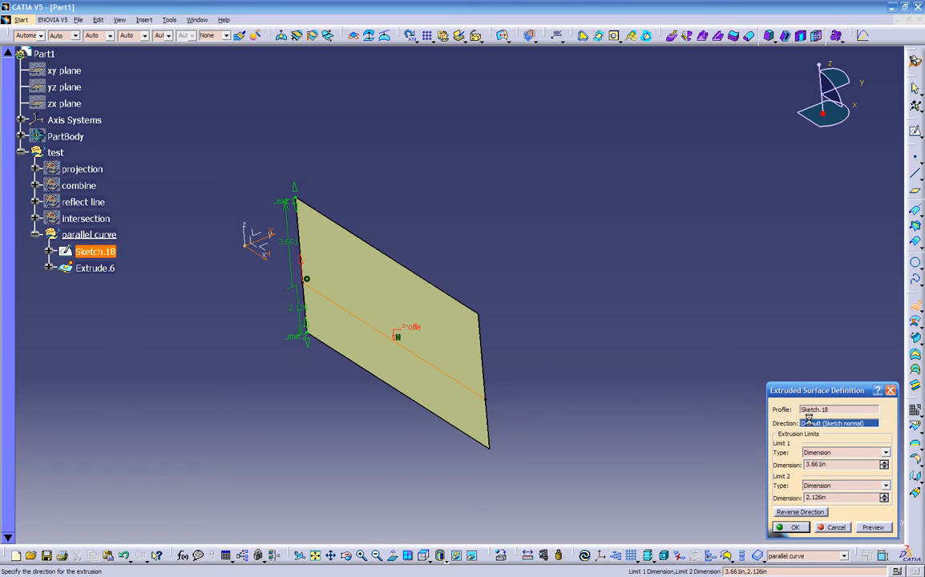
left_click(270, 238)
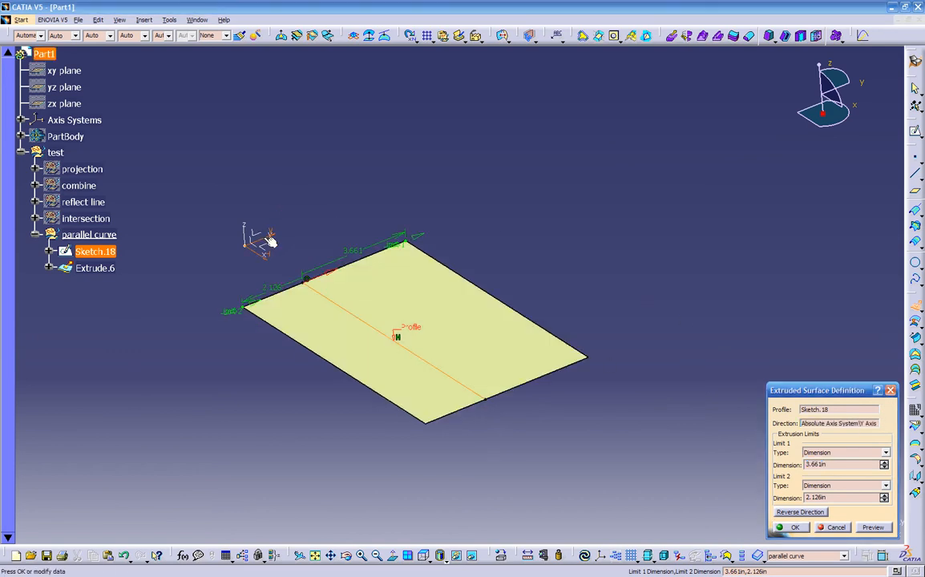
middle_click_drag(461, 371, 485, 385)
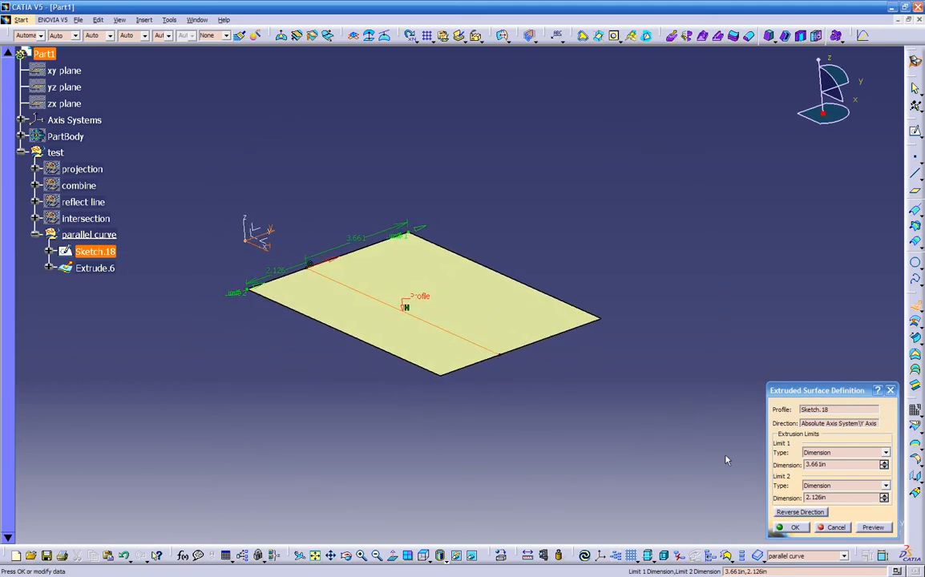
left_click(801, 531)
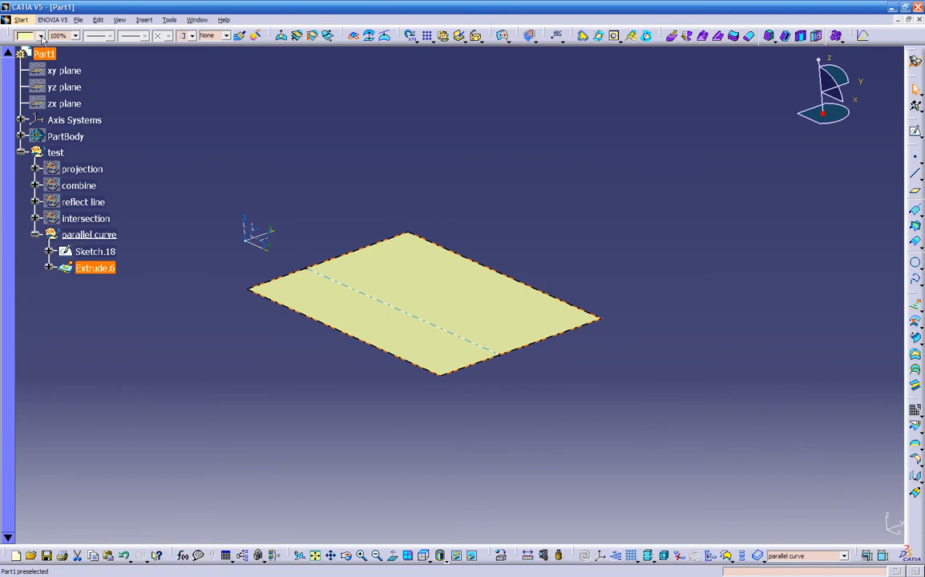
left_click(345, 193)
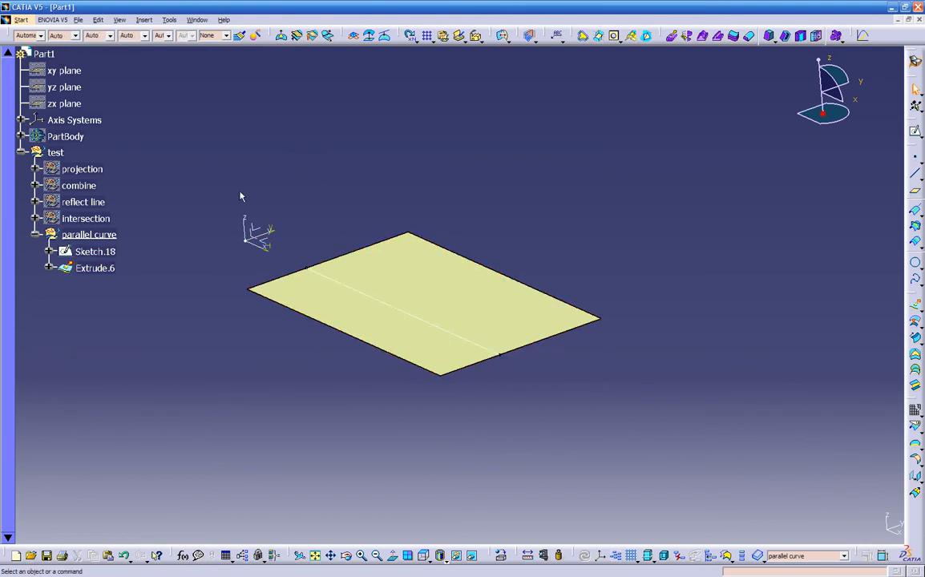
Step: Change the colour of the extruded surface to dark red
left_click(384, 265)
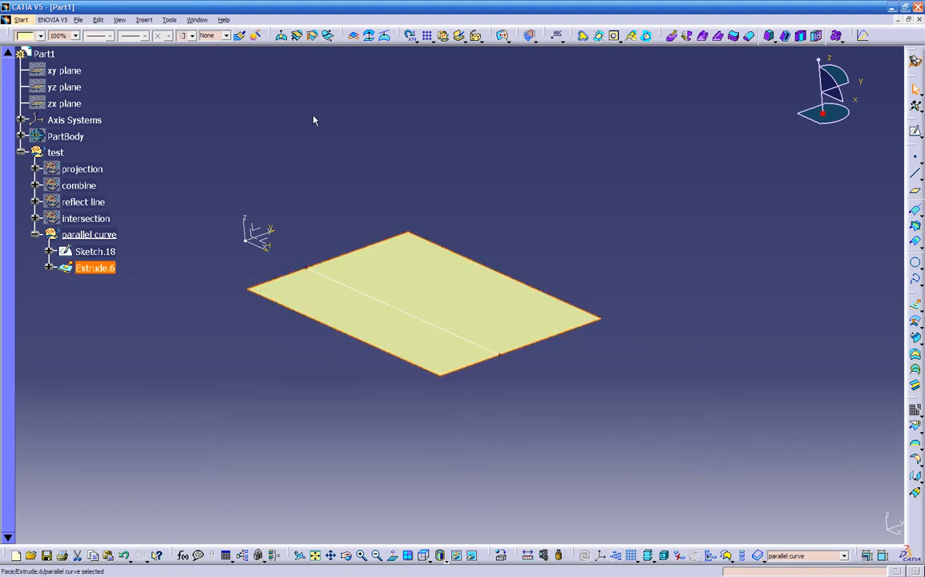
left_click(29, 36)
left_click(27, 173)
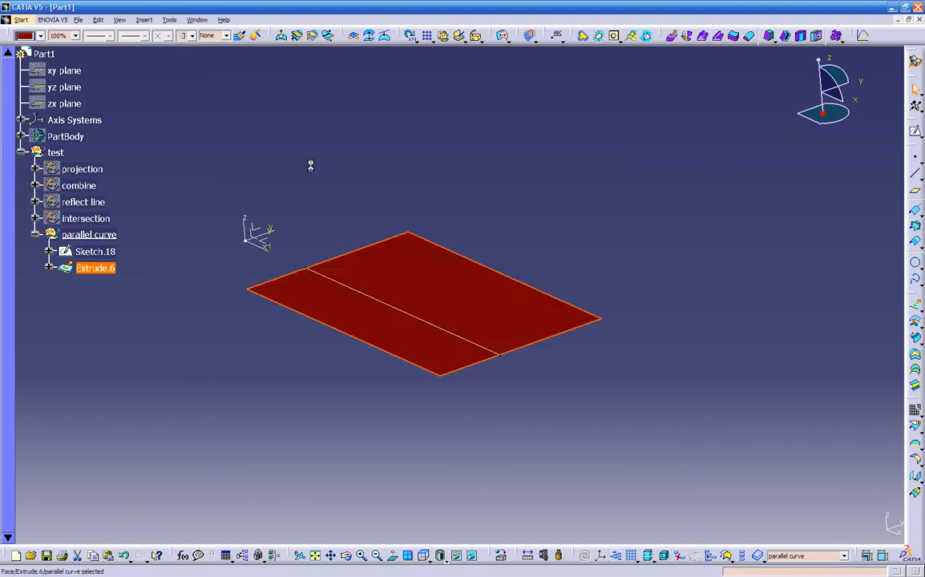
Step: Hide the line sketch used as the extrusion profile
left_click(371, 290)
left_click(362, 291)
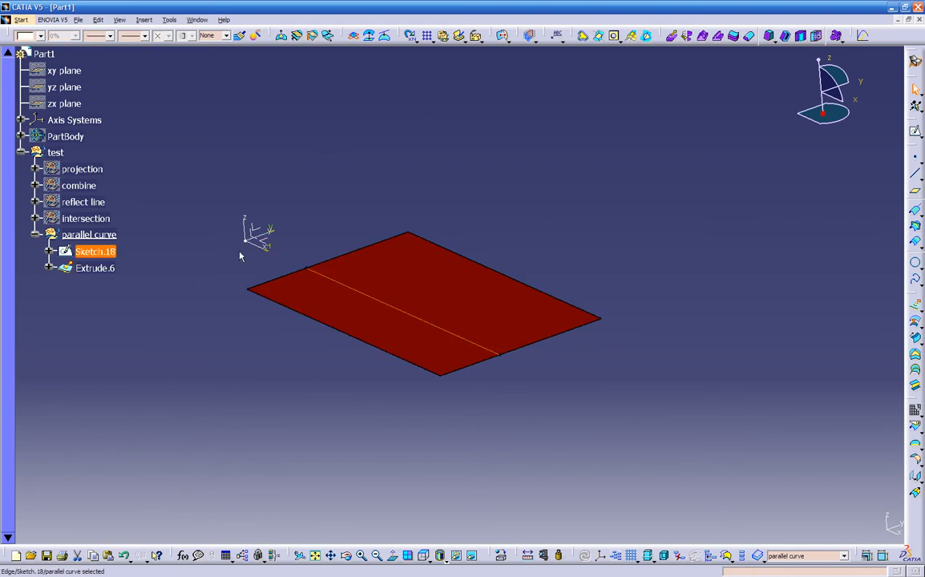
right_click(121, 254)
left_click(128, 260)
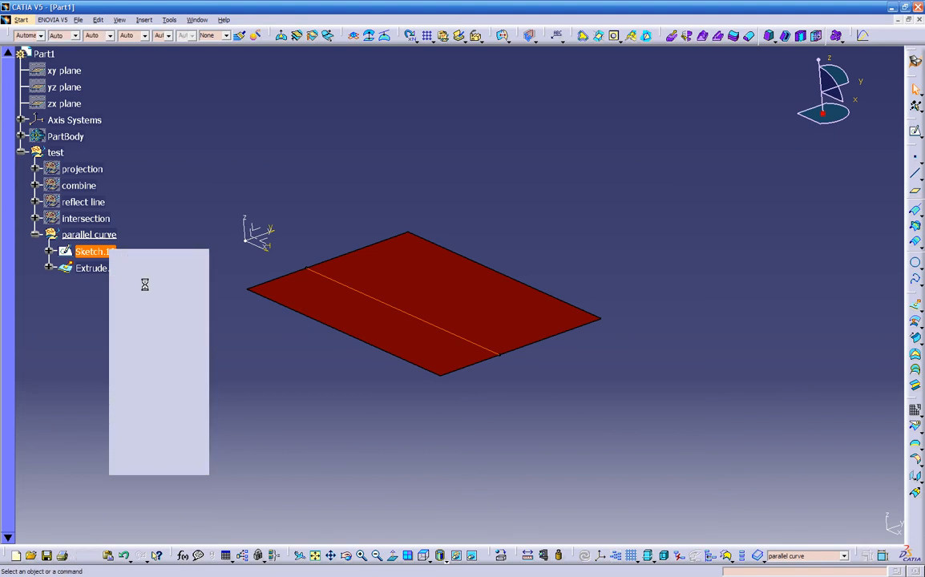
Step: Sketch an arched three-point open spline on the red surface, across its middle, and exit the sketch
left_click(337, 266)
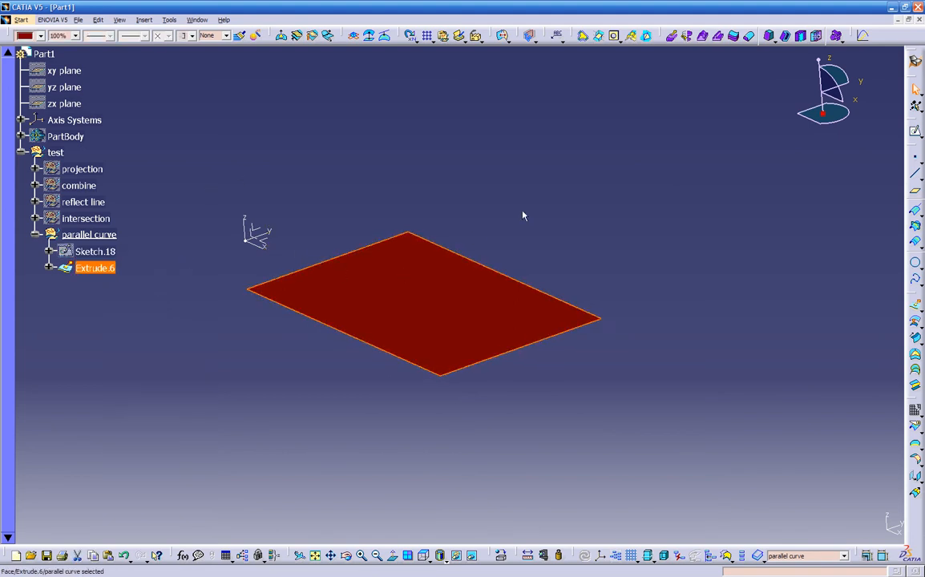
left_click(914, 129)
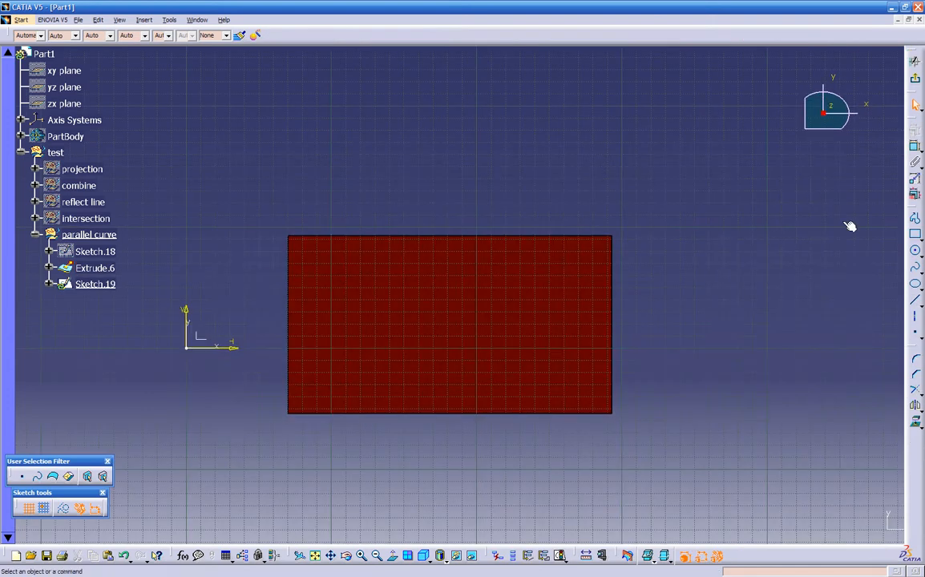
left_click(915, 235)
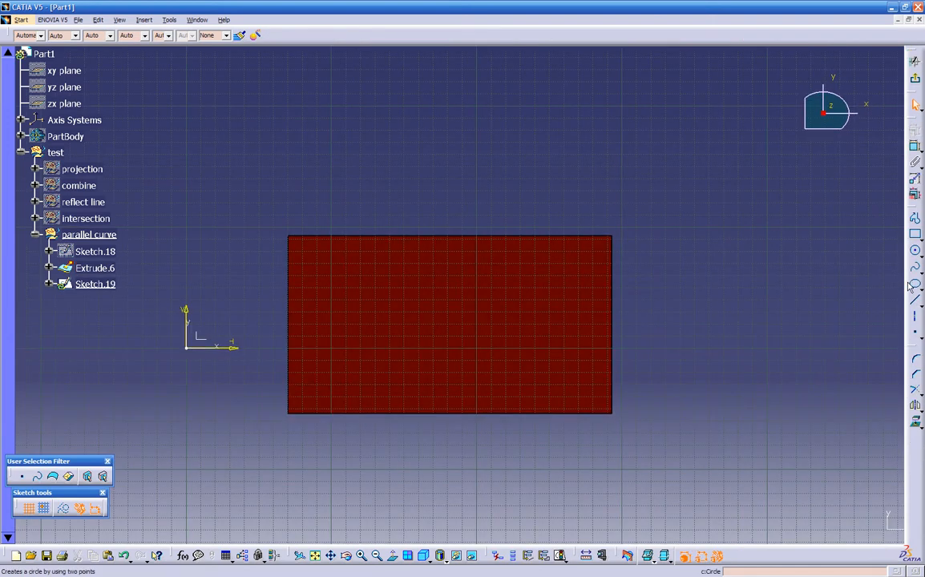
left_click(915, 267)
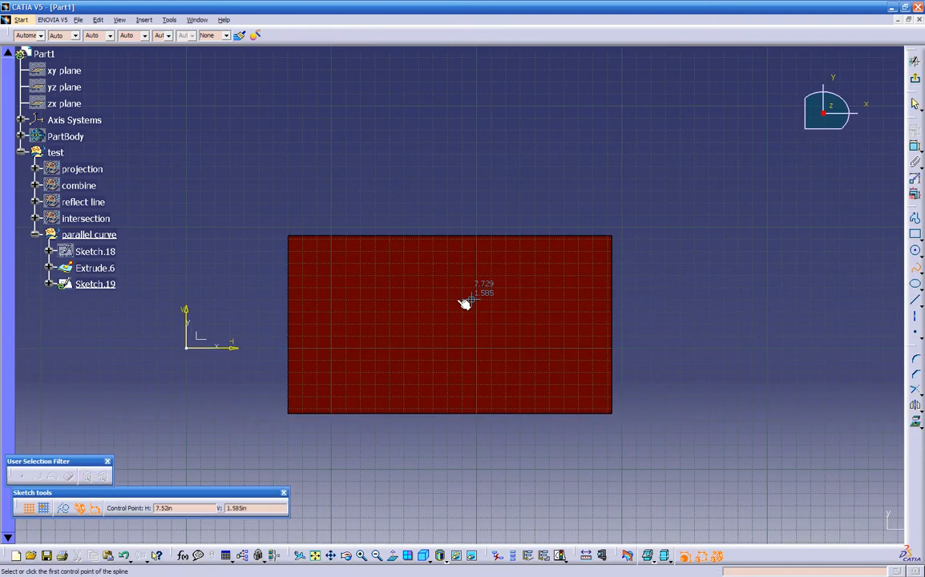
left_click(368, 321)
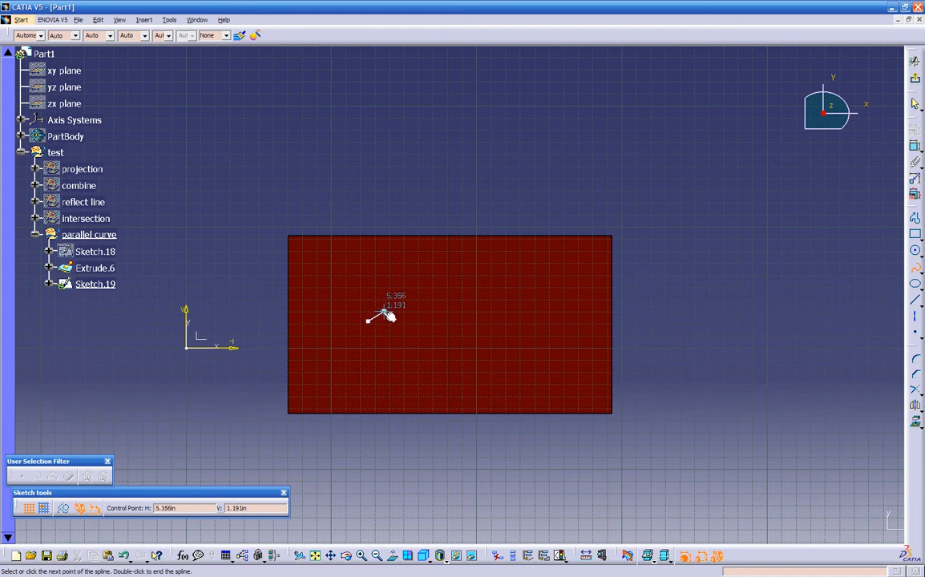
left_click(437, 295)
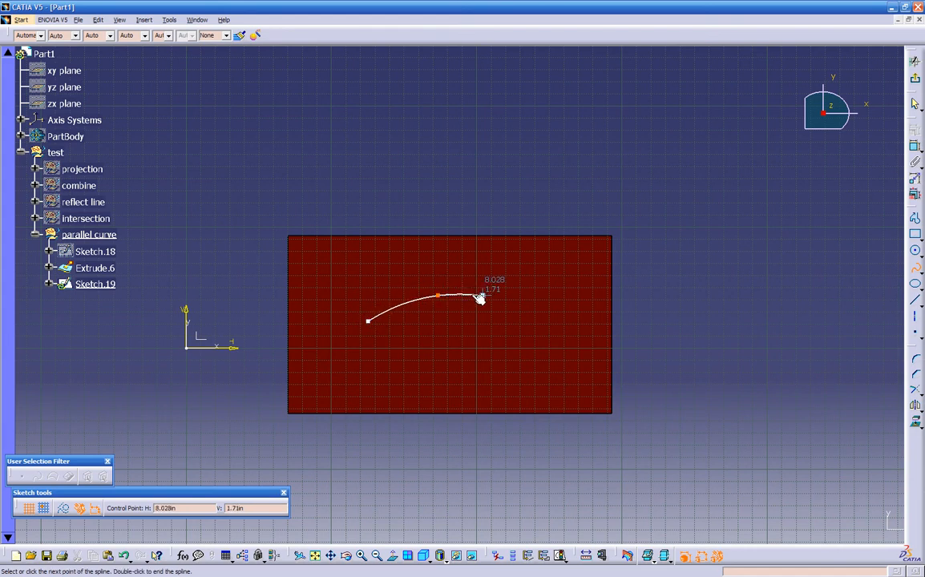
left_click(546, 321)
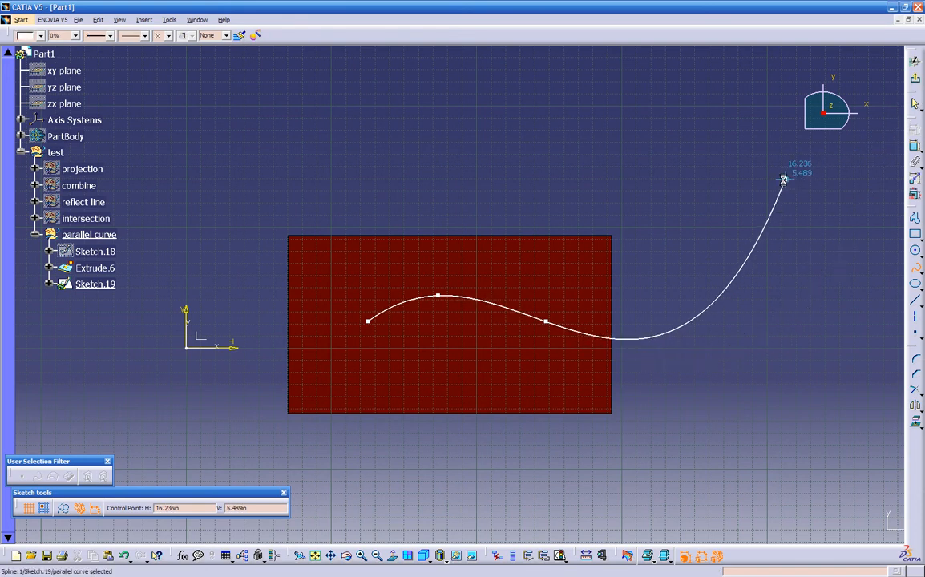
key("Escape")
left_click(915, 61)
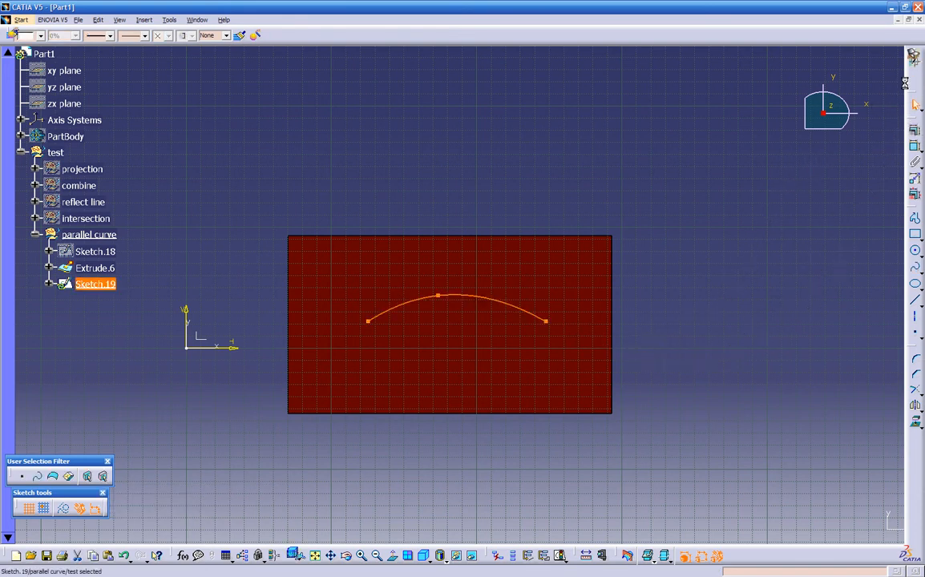
Step: Create a separate sketch on the red surface with a single point below the middle of the spline, and exit the sketch
mouse_move(437, 384)
middle_mouse_down()
mouse_move(423, 372)
mouse_move(471, 396)
mouse_move(423, 368)
mouse_move(440, 398)
middle_mouse_up()
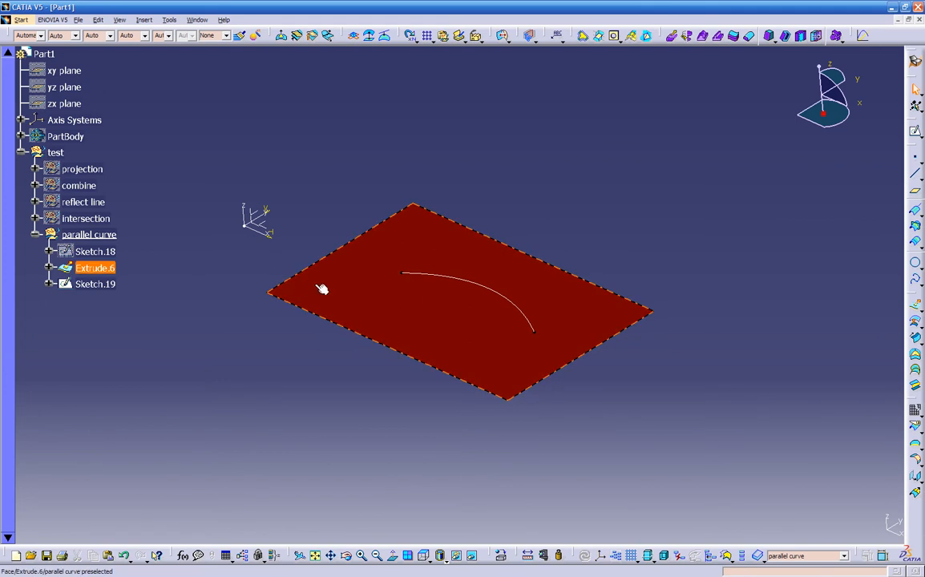
left_click(410, 298)
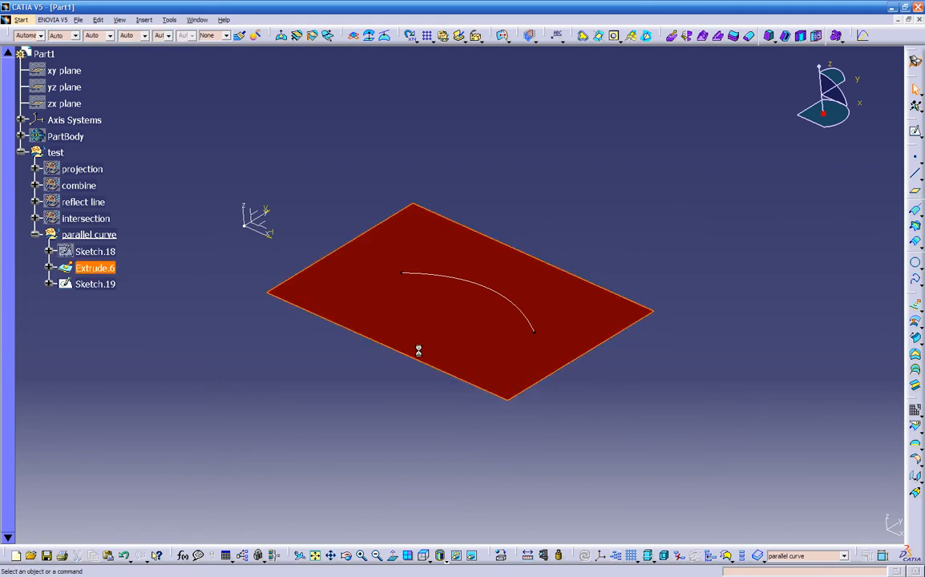
left_click(916, 134)
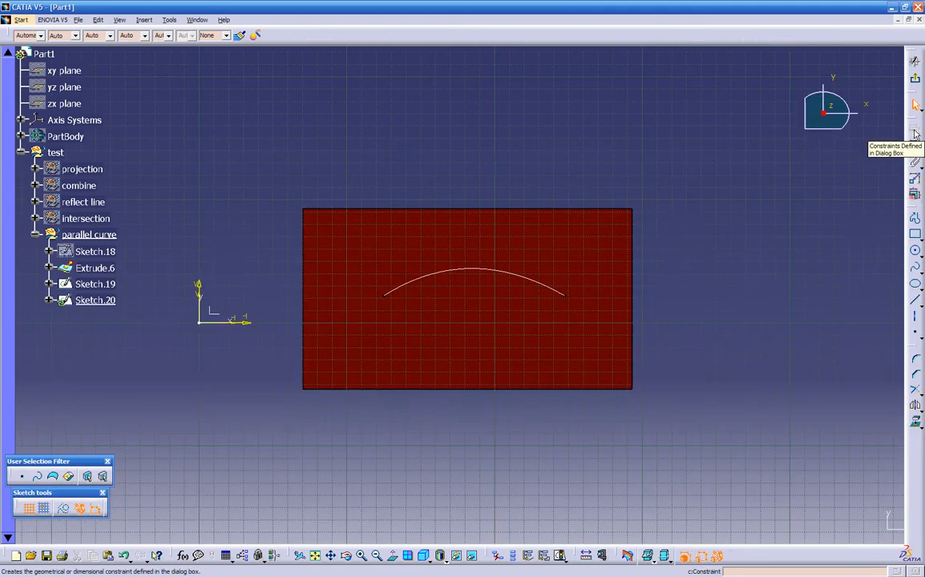
left_click(915, 331)
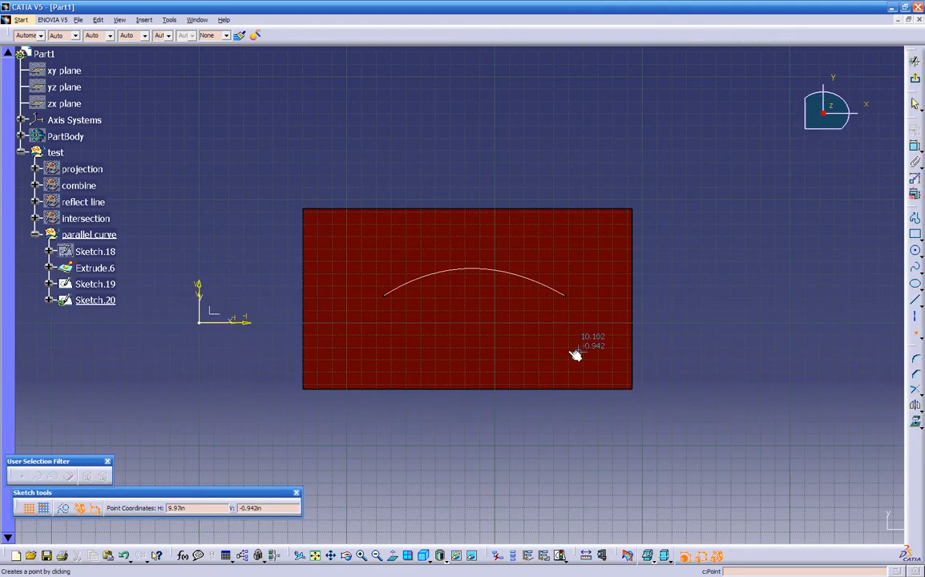
left_click(470, 342)
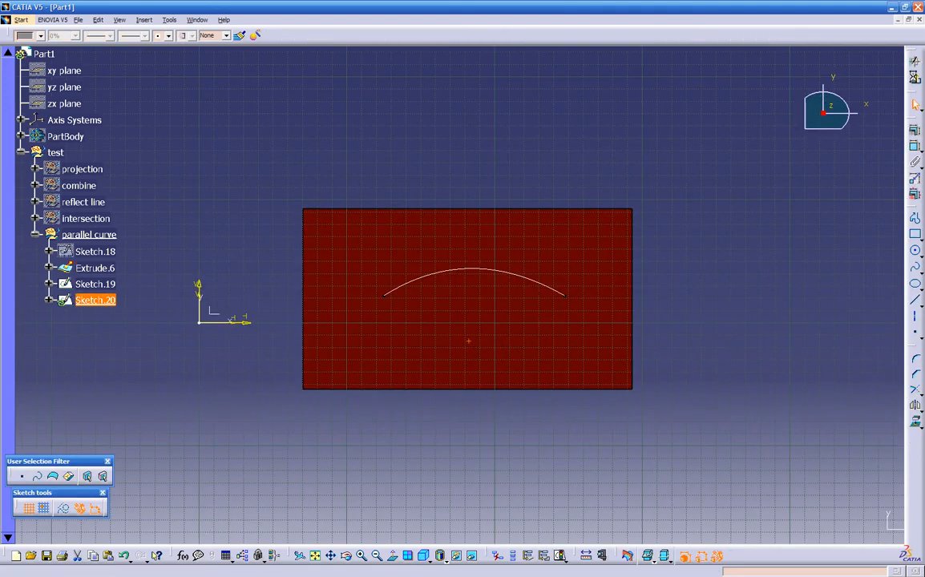
left_click(915, 105)
left_click(629, 433)
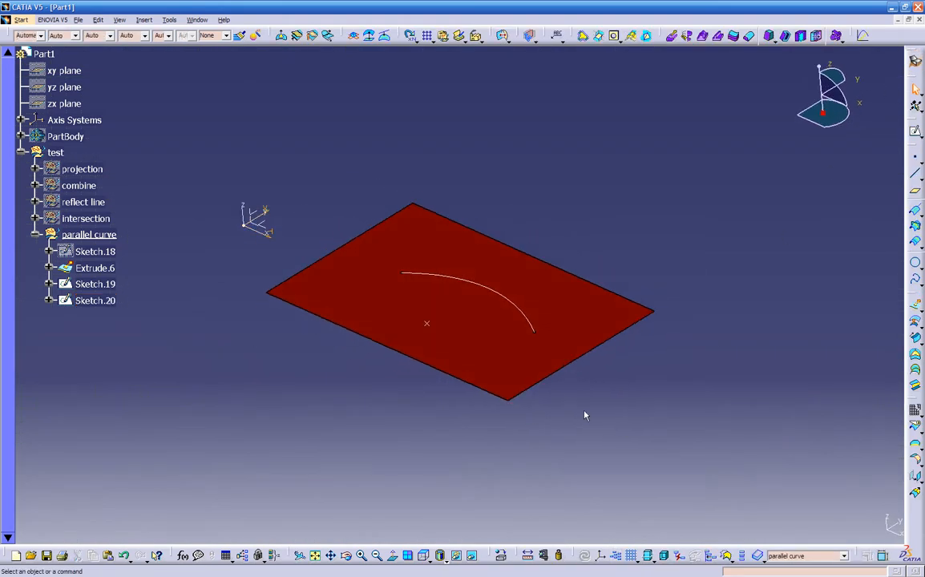
Step: Create an on-plane point on the XY plane of the absolute axis system, at about H 6.78 in and V -0.657 in, beside the sketched point
left_click(94, 299)
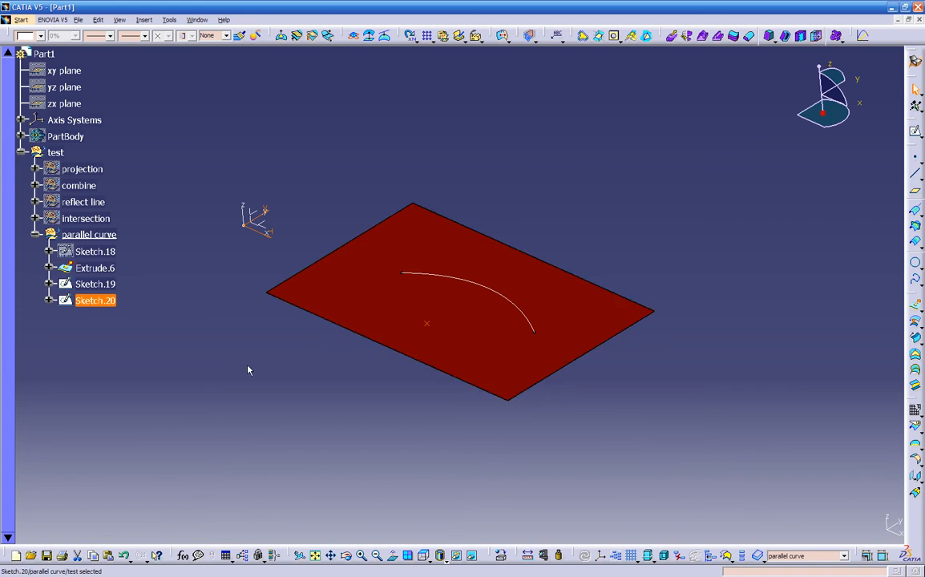
left_click(364, 186)
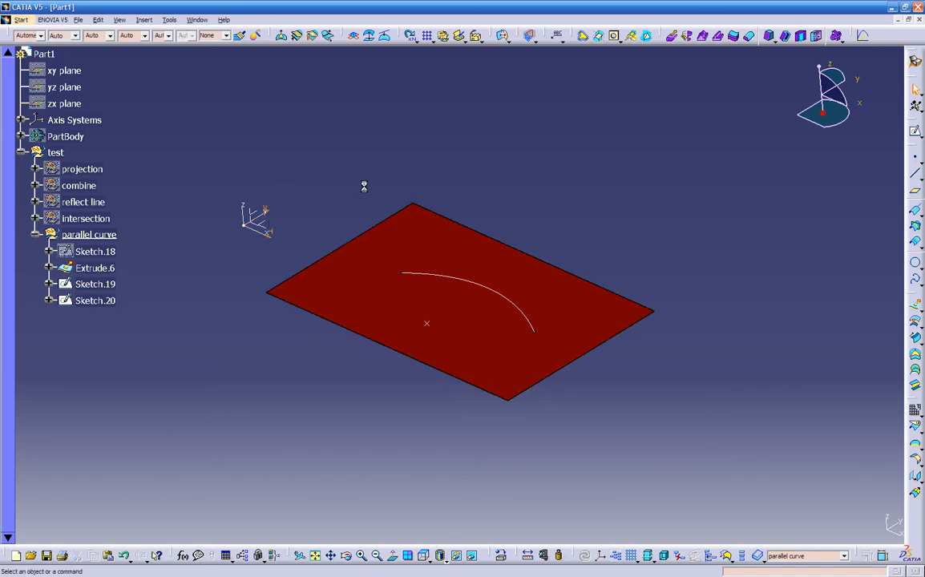
left_click(268, 225)
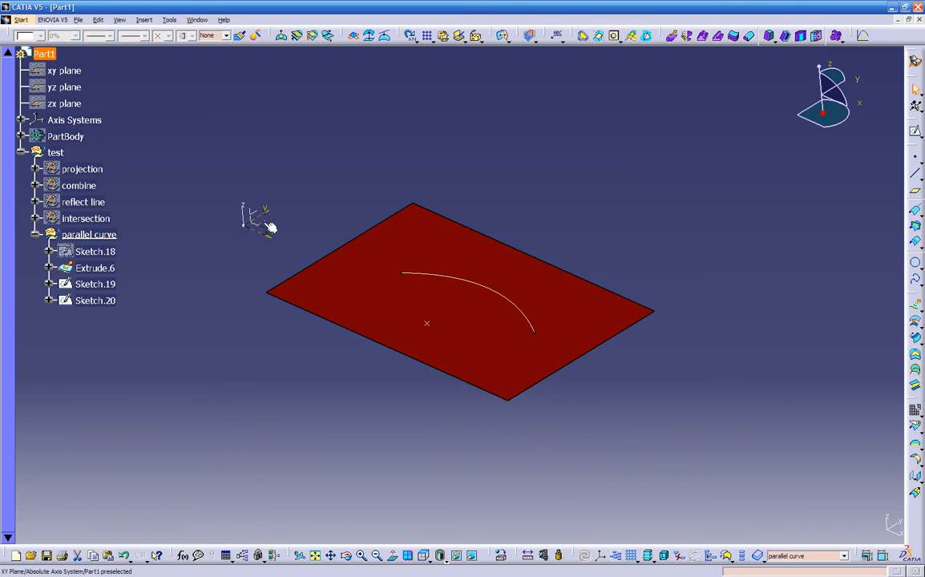
left_click(917, 163)
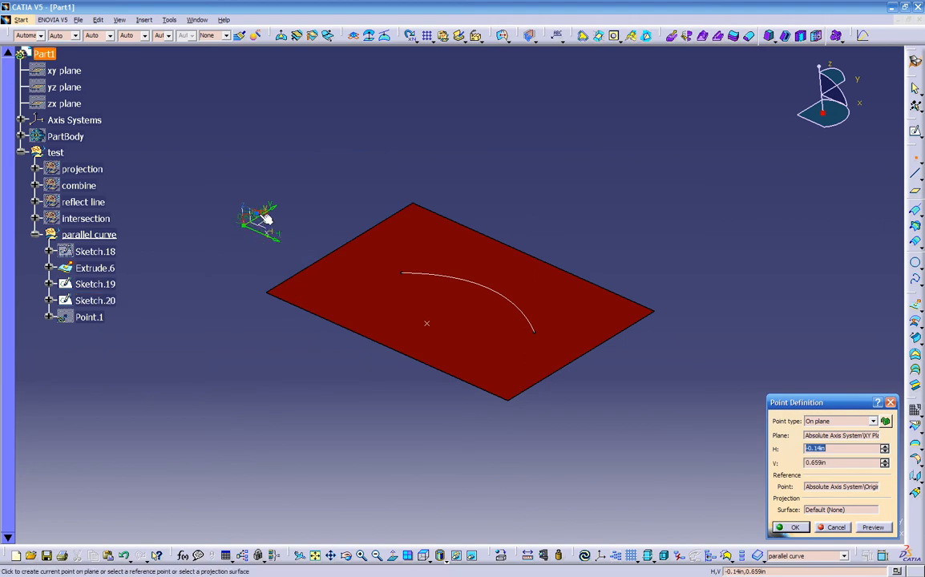
left_click(421, 323)
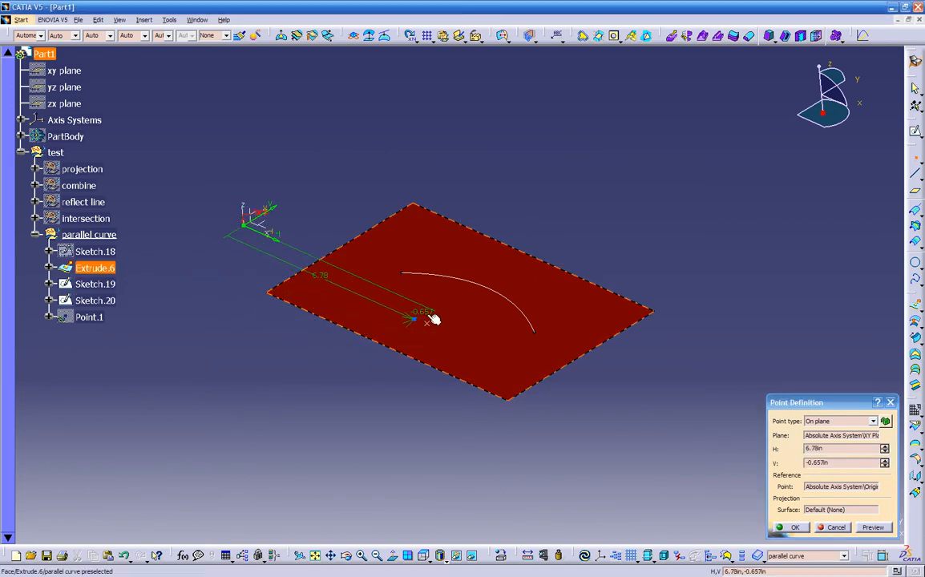
left_click(794, 528)
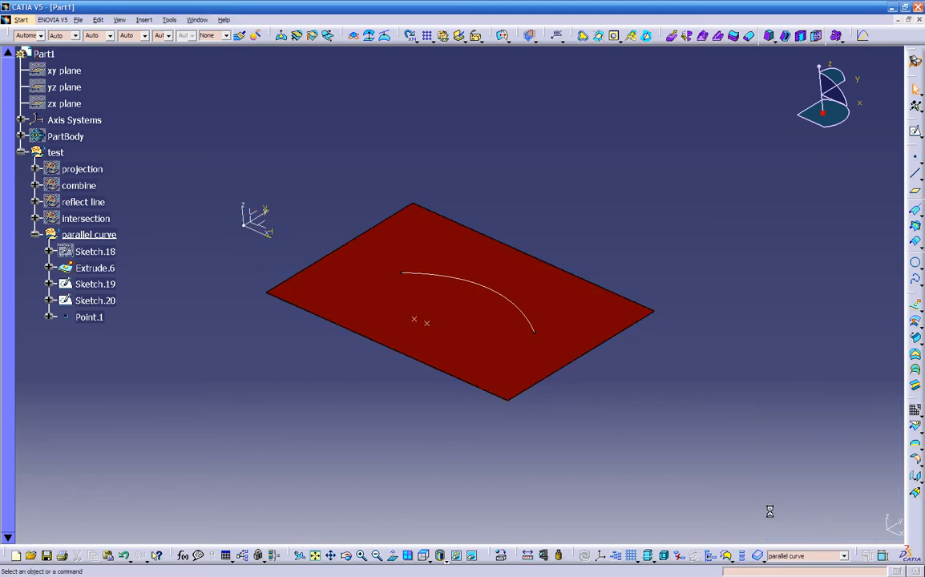
Step: Open the definition of the on-plane point to review its plane, H and V parameters and reference, and close it without changes
left_click(422, 322)
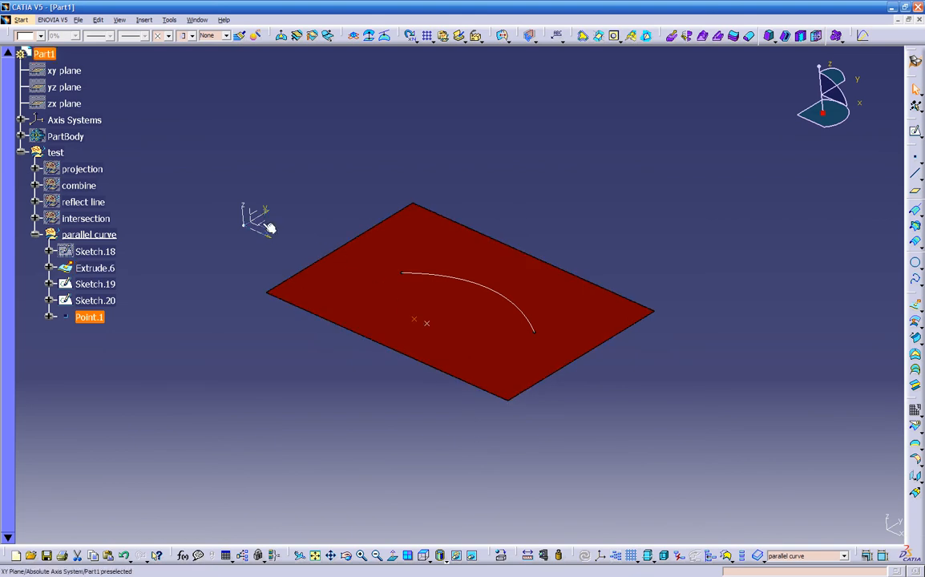
double_click(422, 322)
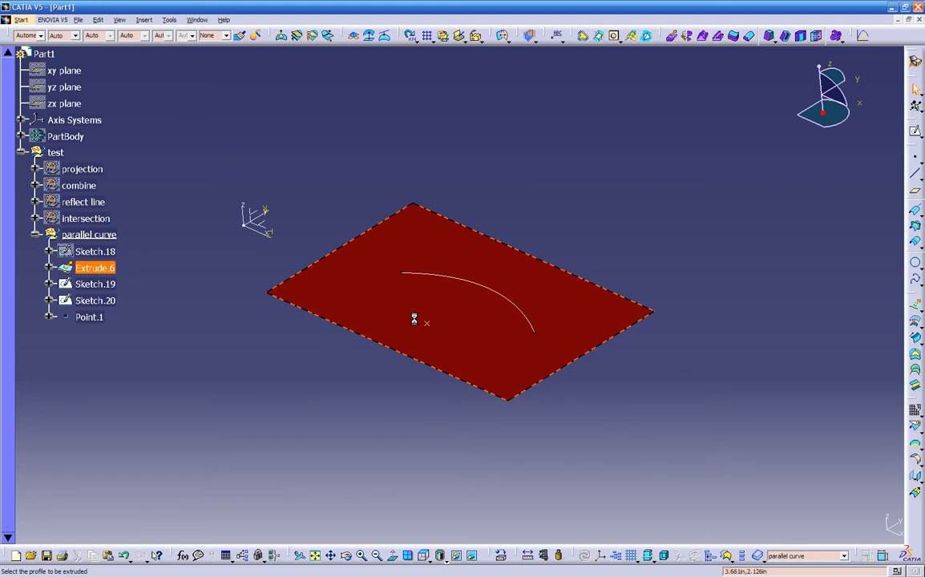
left_click(837, 528)
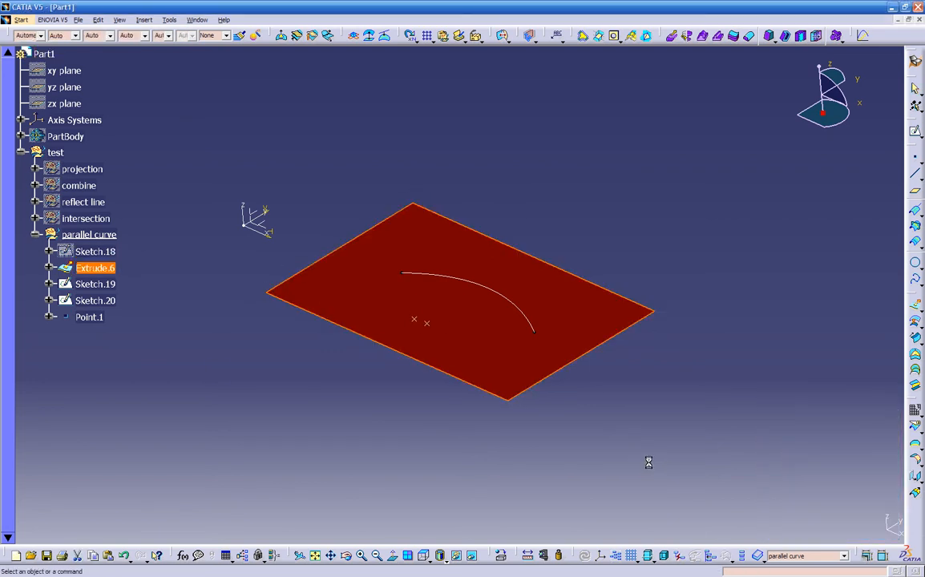
double_click(90, 317)
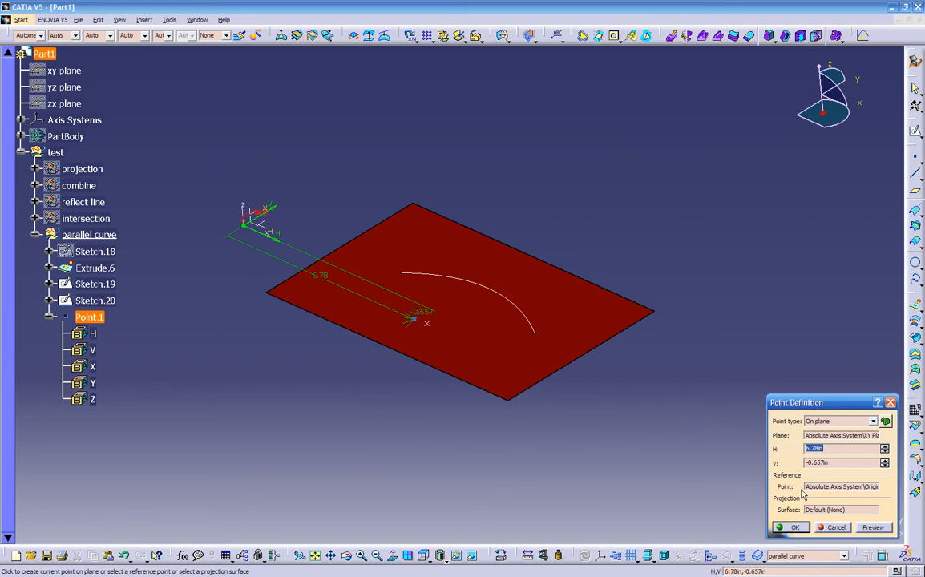
left_click(835, 528)
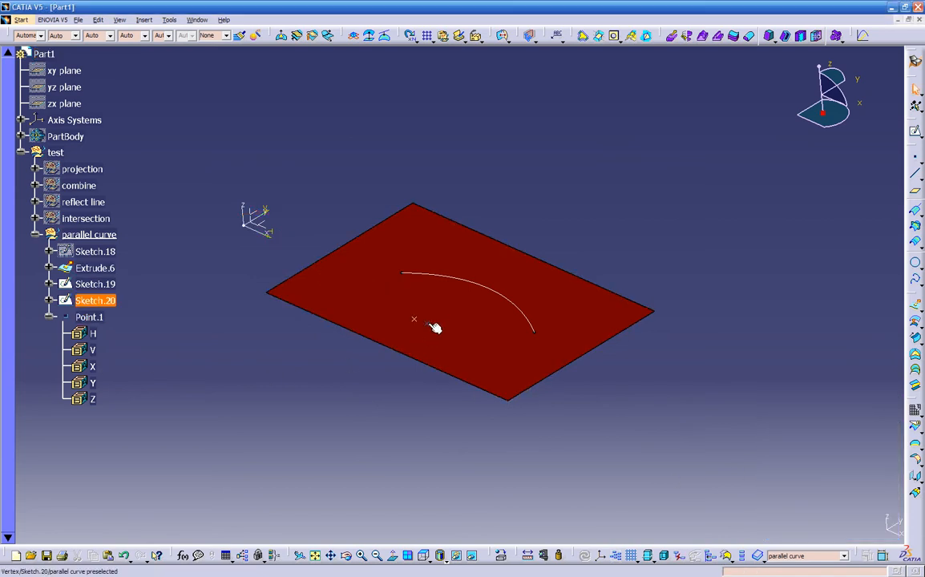
left_click(49, 317)
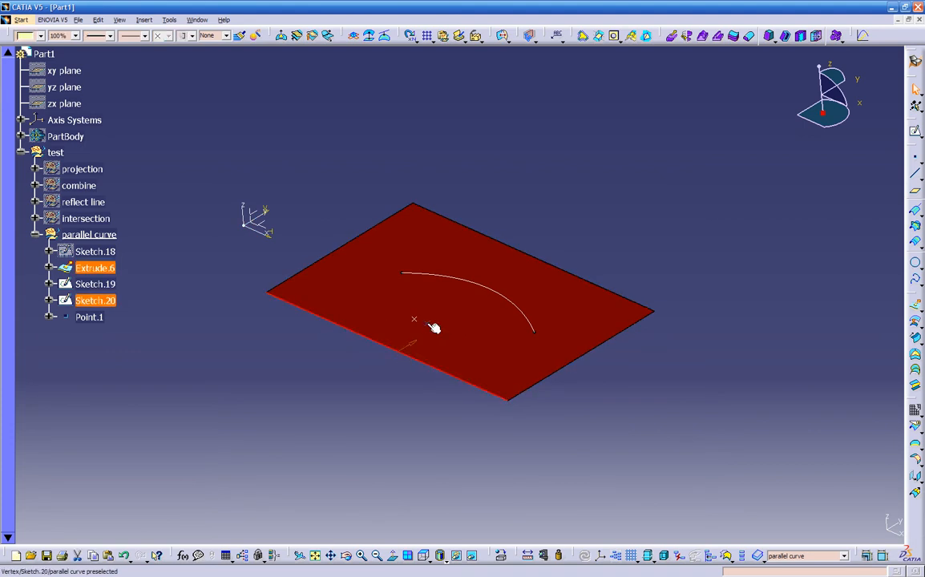
Step: Disassemble the sketch containing the single point into all its cells
left_click(95, 300)
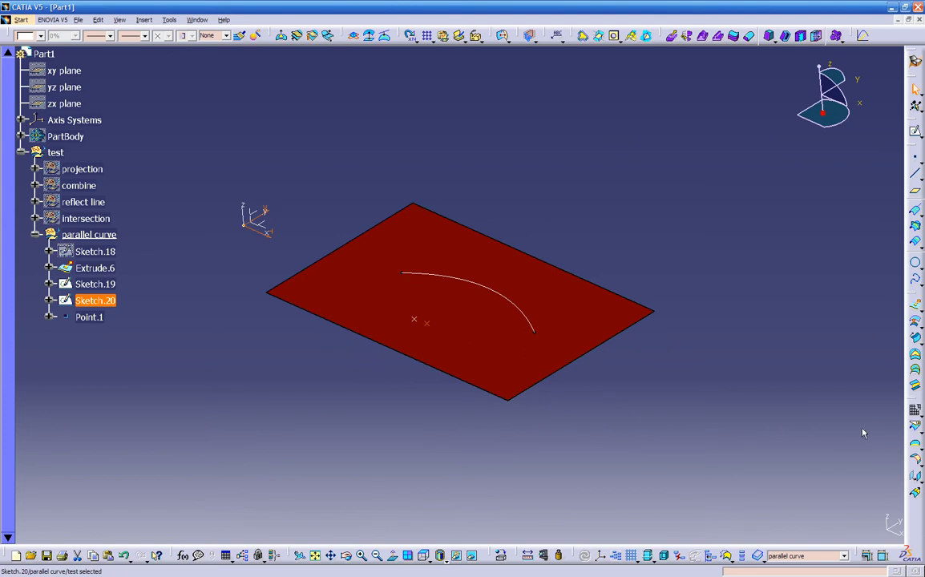
left_click(914, 410)
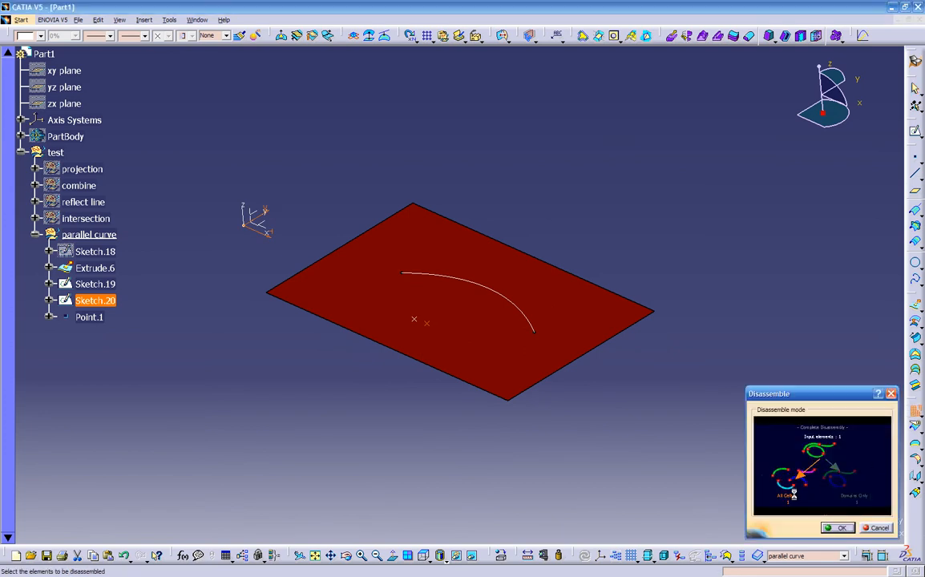
left_click(837, 528)
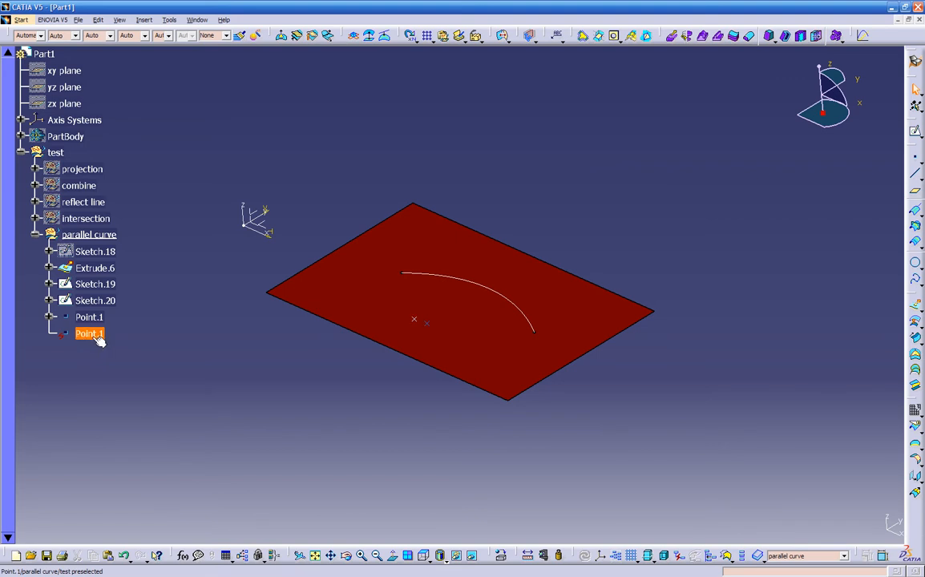
Step: Review the on-plane point's parameters and supporting plane in its definition for comparison with the disassembled point
left_click(90, 317)
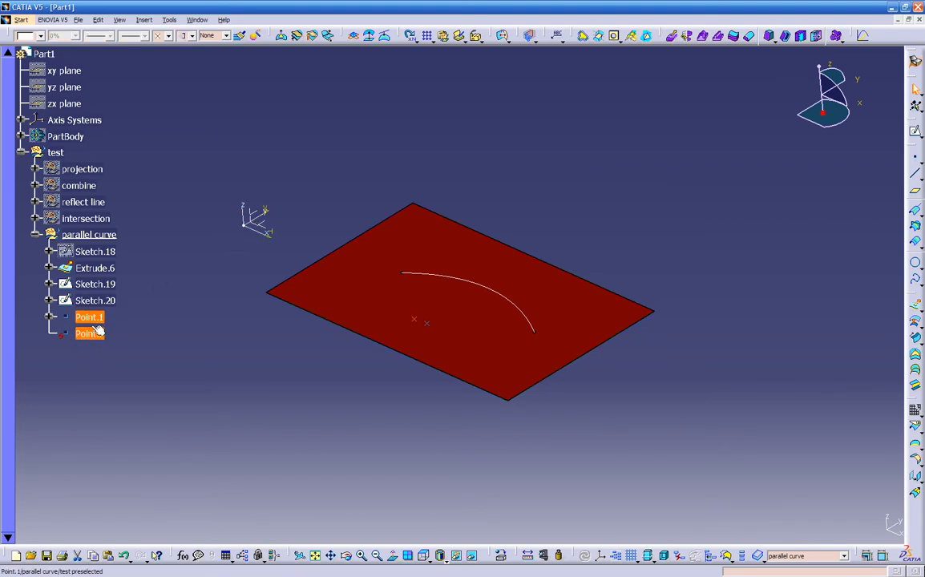
double_click(90, 317)
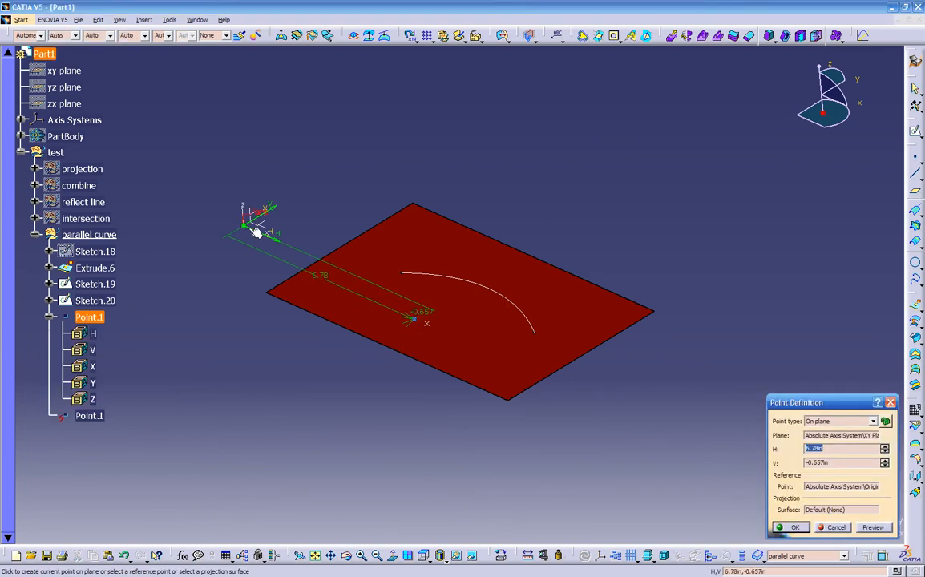
left_click(790, 527)
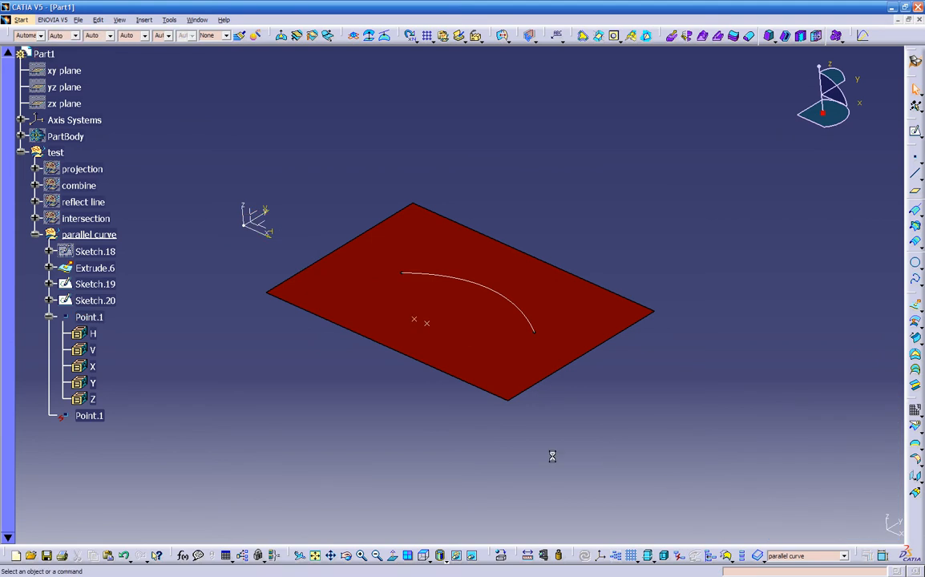
Step: Examine the disassembled point in the tree and its available object commands
left_click(90, 416)
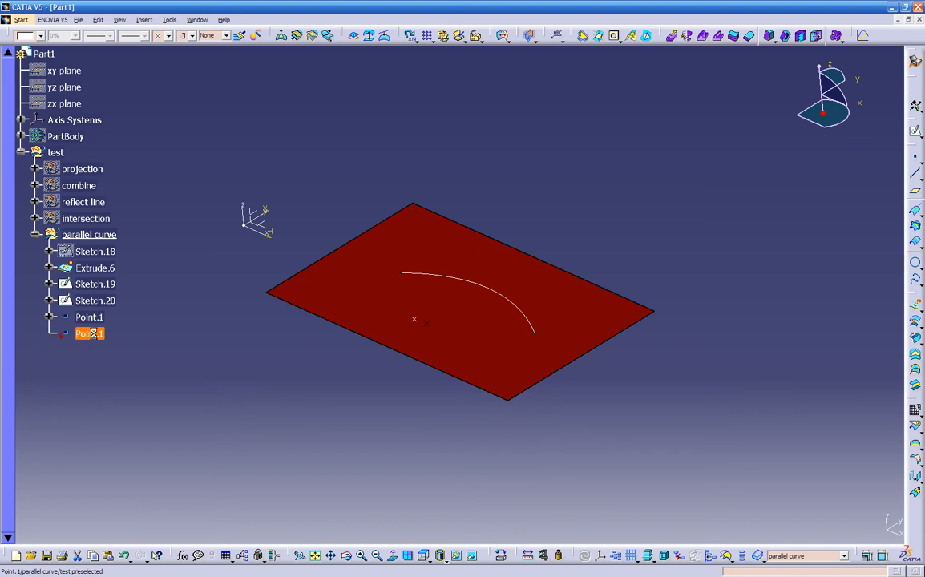
left_click(154, 335)
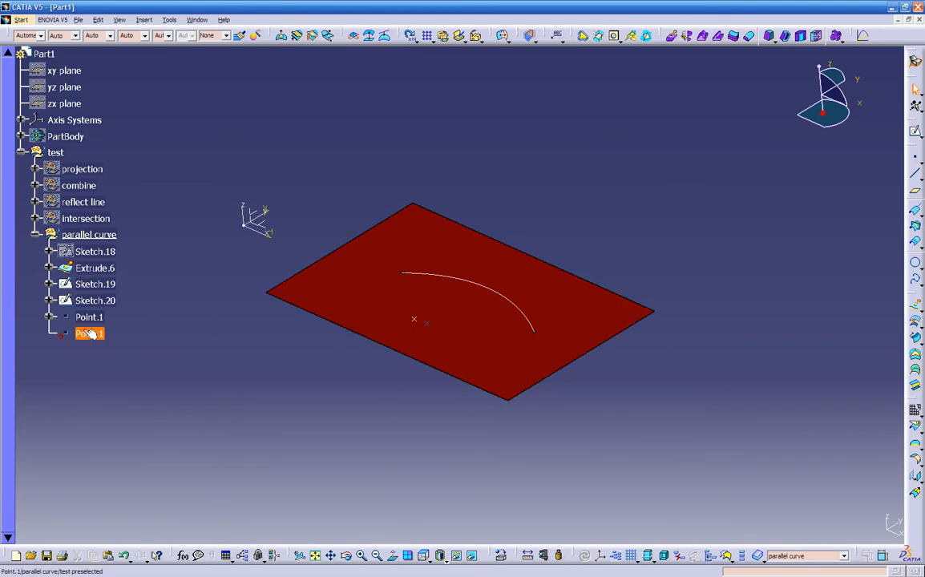
left_click(87, 335)
right_click(86, 335)
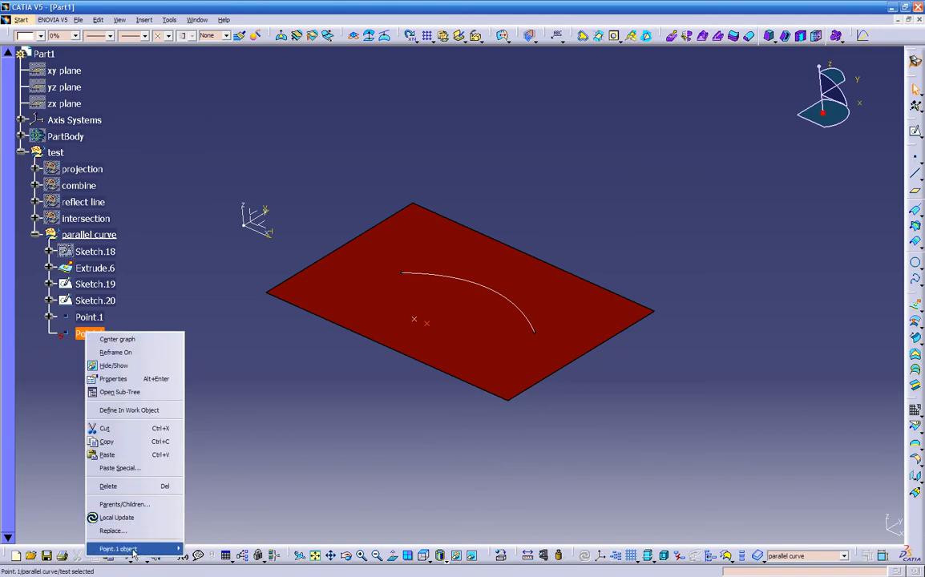
key("Escape")
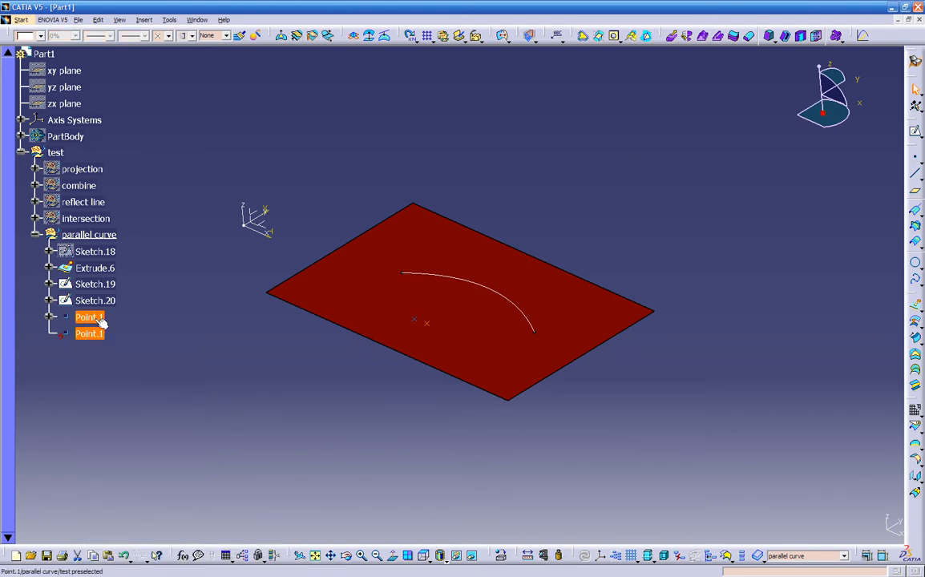
Step: Isolate the on-plane point from its parent plane and parameters
right_click(94, 318)
mouse_move(136, 536)
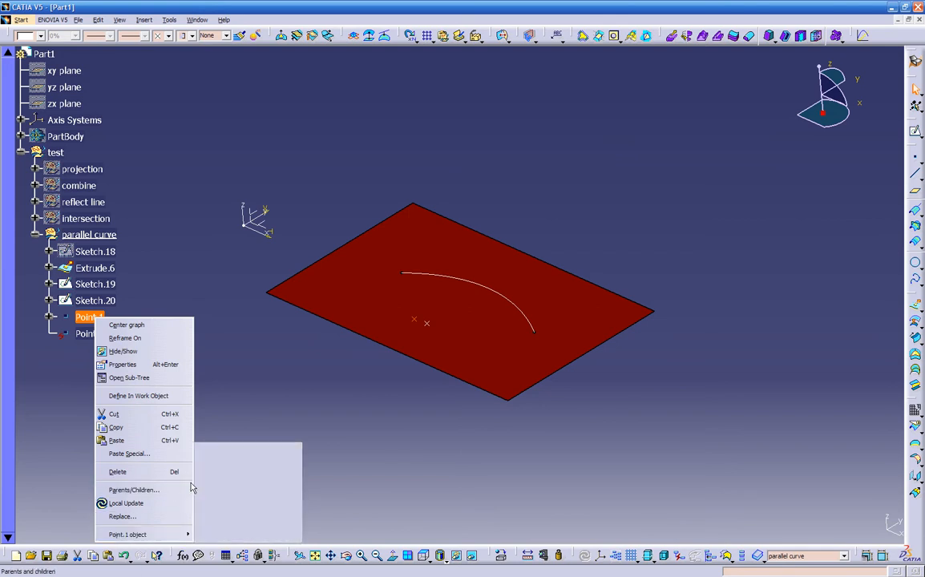
left_click(238, 370)
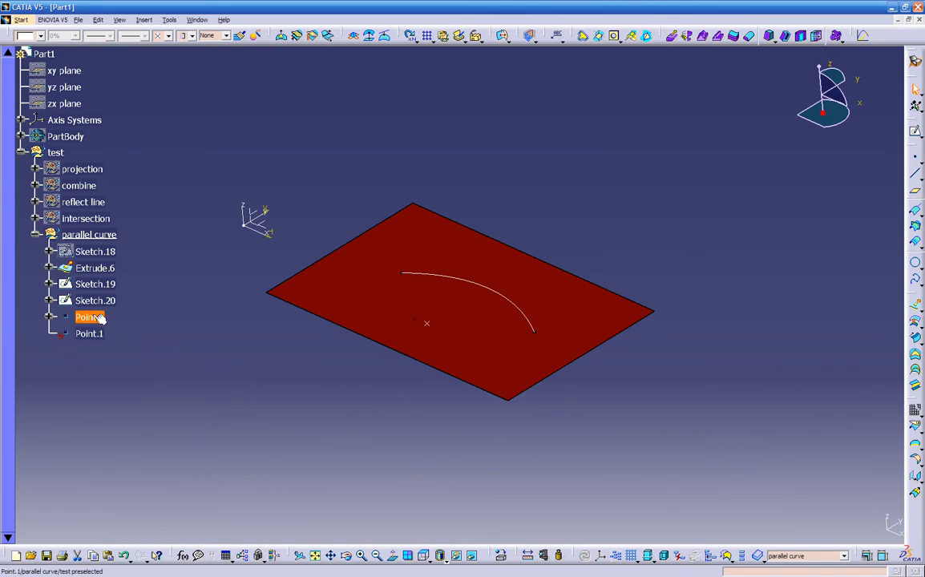
right_click(96, 319)
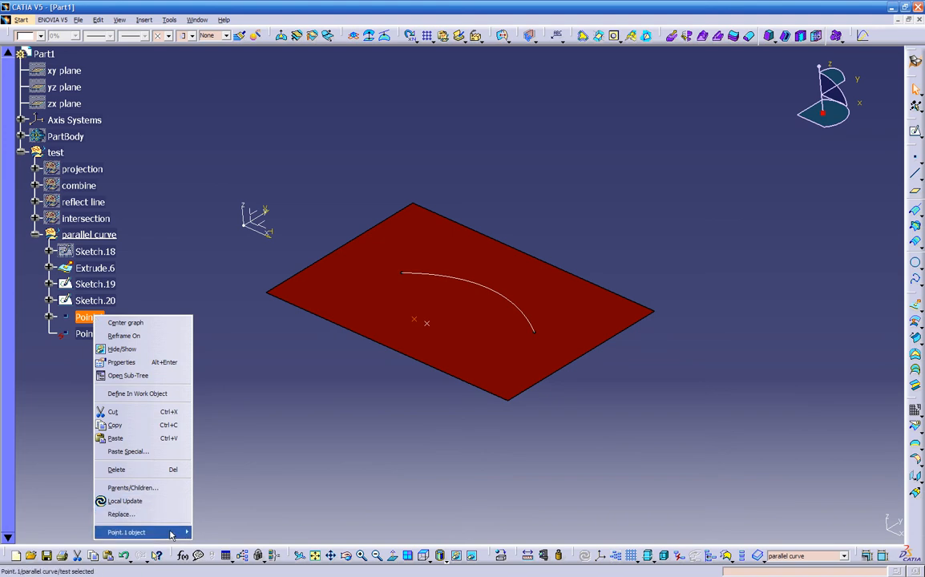
mouse_move(180, 532)
left_click(228, 481)
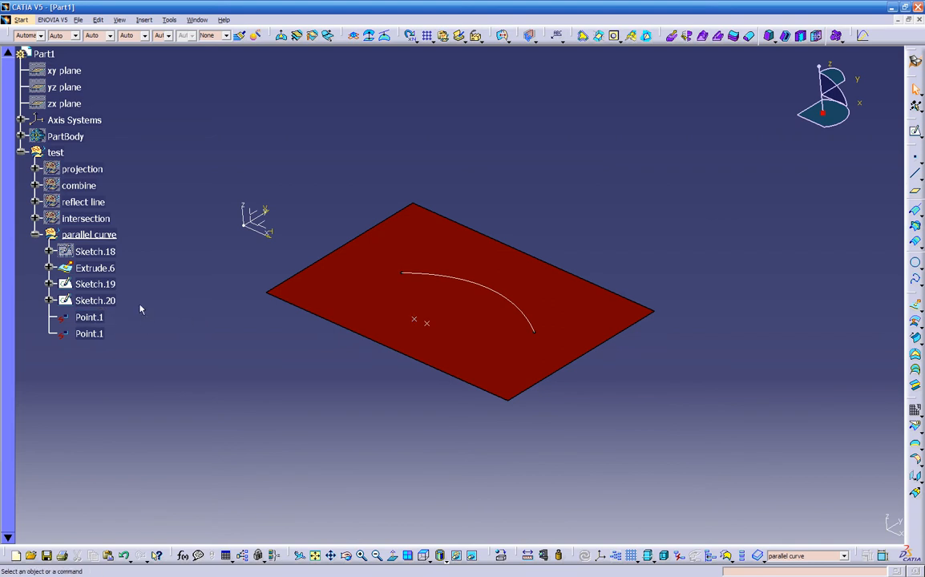
Step: Inspect the isolated point's explicit definition, its available point types and its H distance parameter, and close it without changes
left_click(86, 317)
double_click(86, 317)
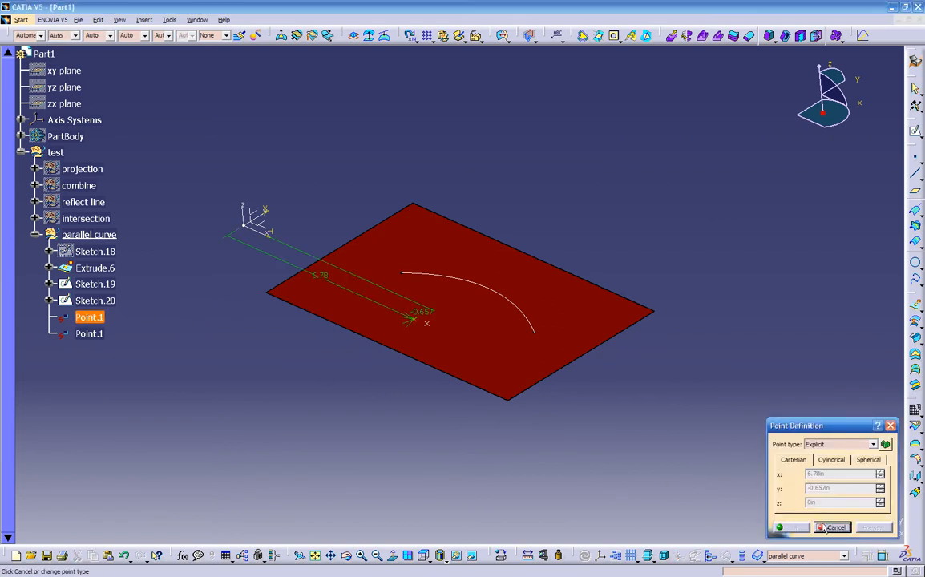
left_click(836, 446)
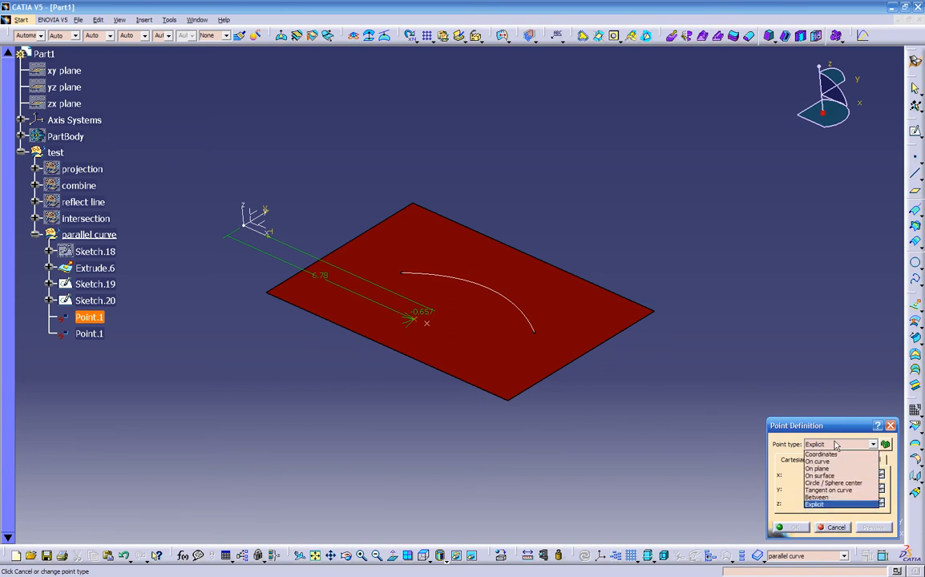
left_click(836, 447)
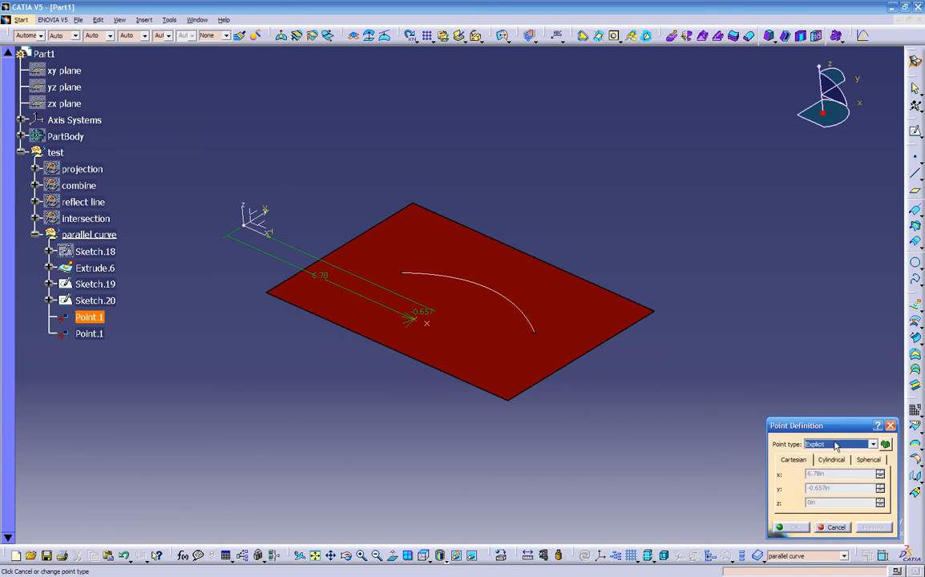
double_click(324, 275)
left_click_drag(324, 279, 284, 359)
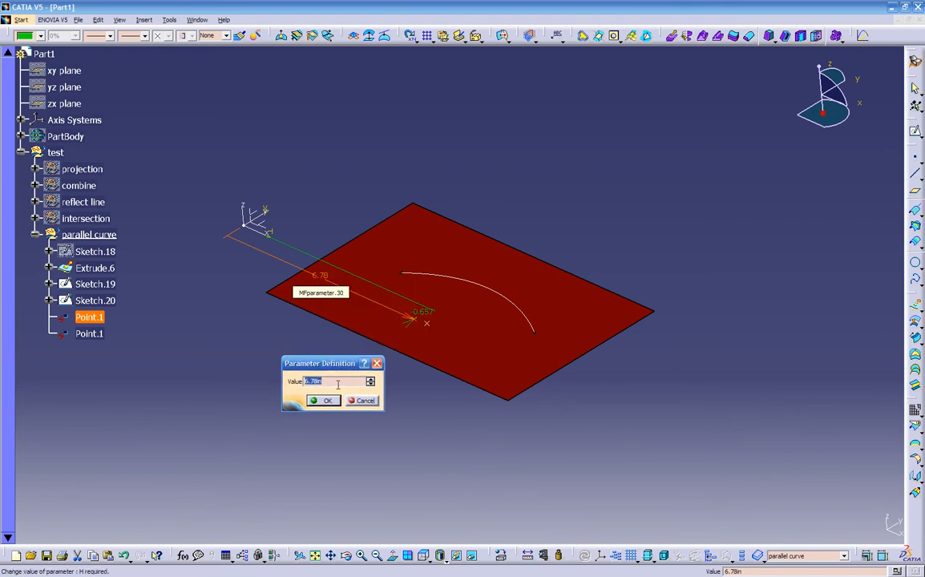
key("Return")
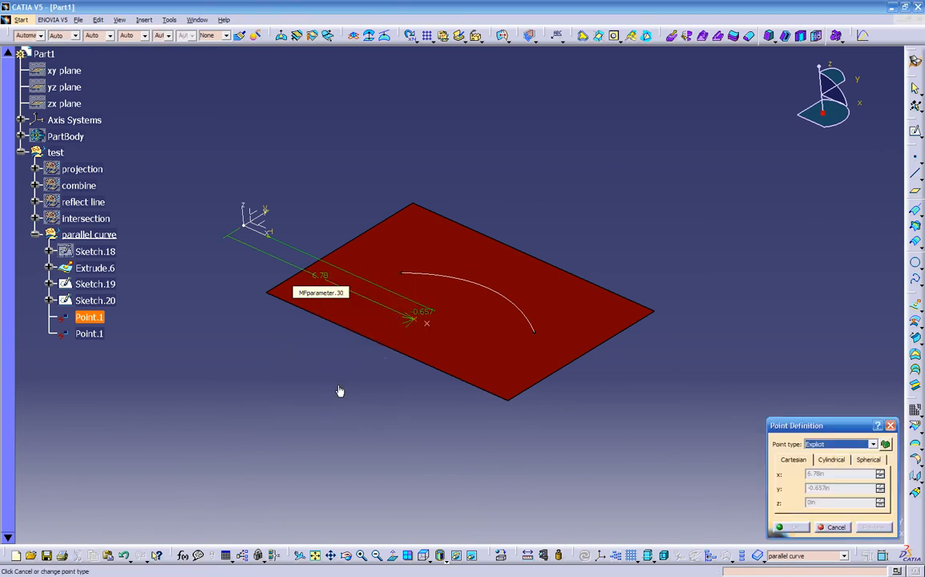
left_click(816, 532)
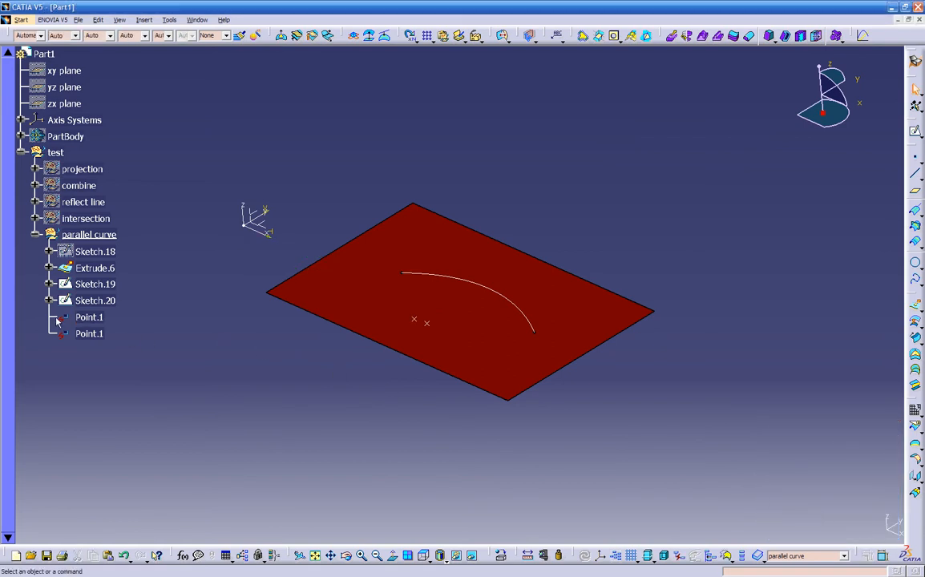
Step: Review the isolated point's explicit Cartesian definition and its X distance parameter, and cancel without changes
double_click(84, 317)
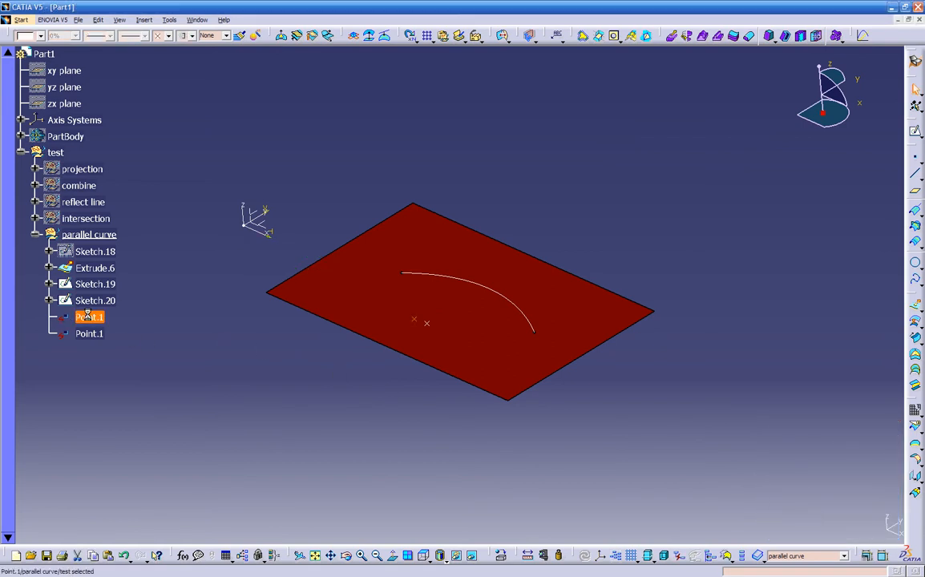
double_click(321, 278)
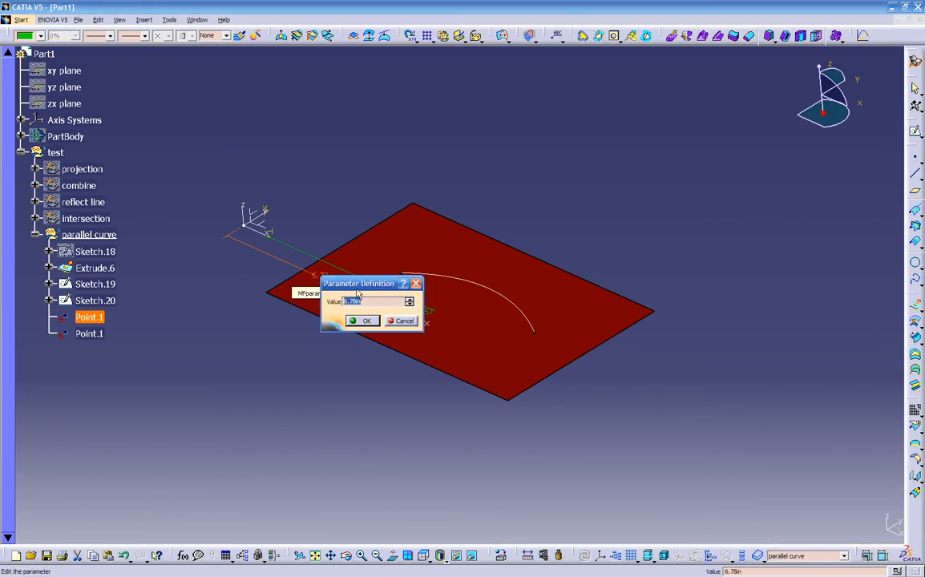
key("Return")
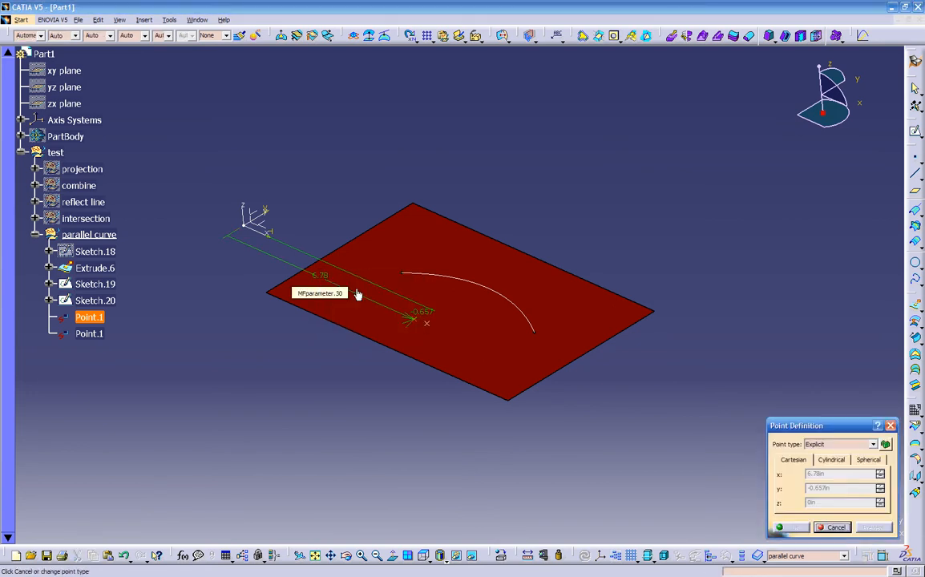
left_click(837, 528)
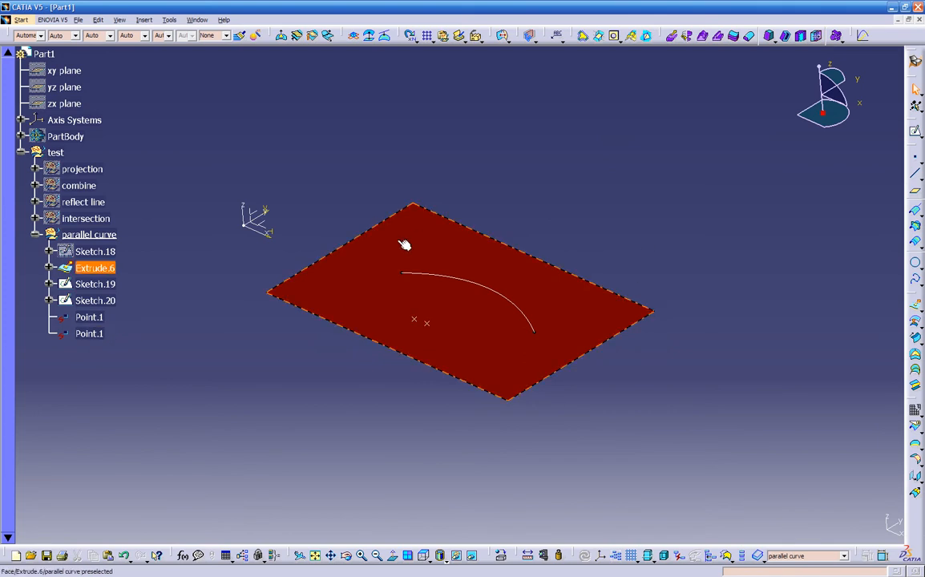
Step: Compare the object commands available for the isolated point and for Sketch.20
left_click(94, 321)
right_click(94, 321)
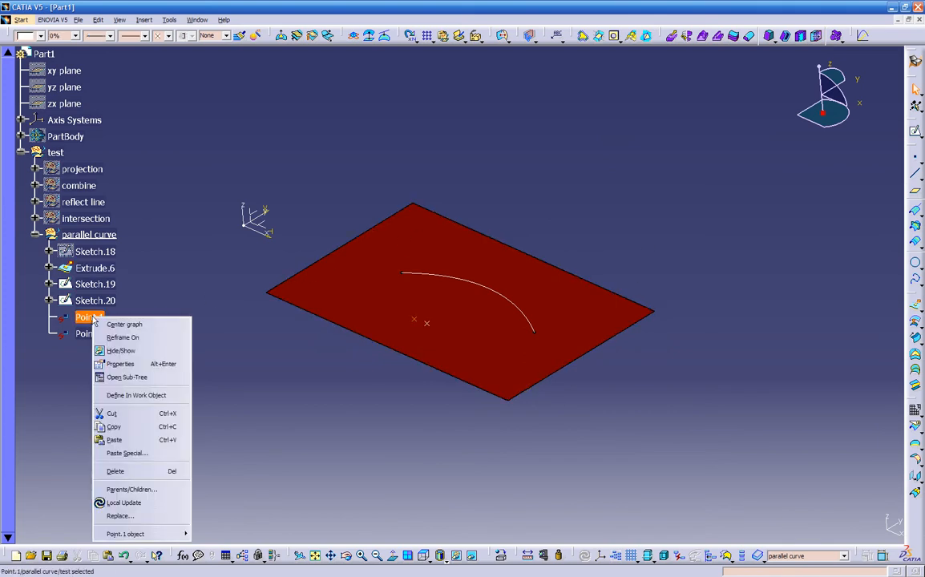
mouse_move(164, 536)
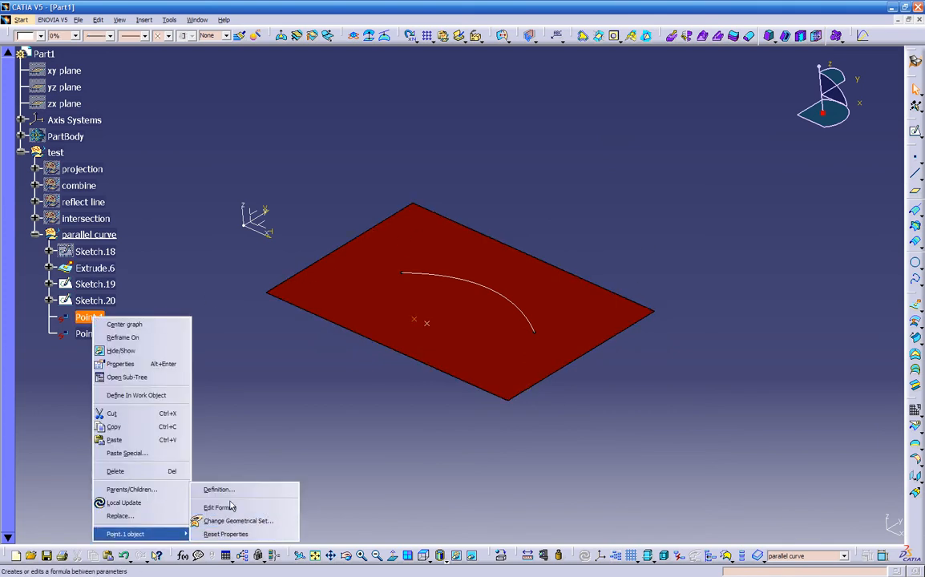
left_click(228, 422)
left_click(79, 304)
right_click(79, 304)
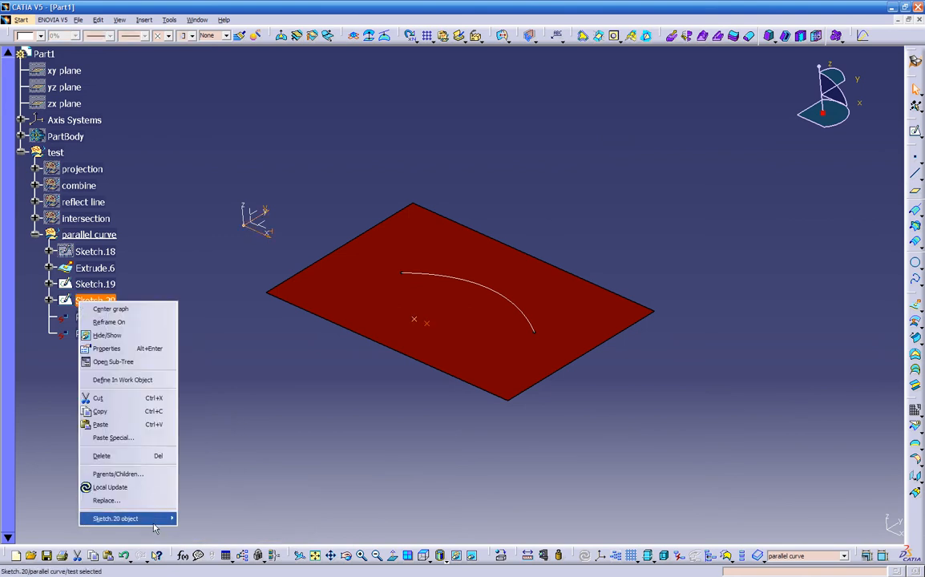
mouse_move(160, 519)
left_click(220, 457)
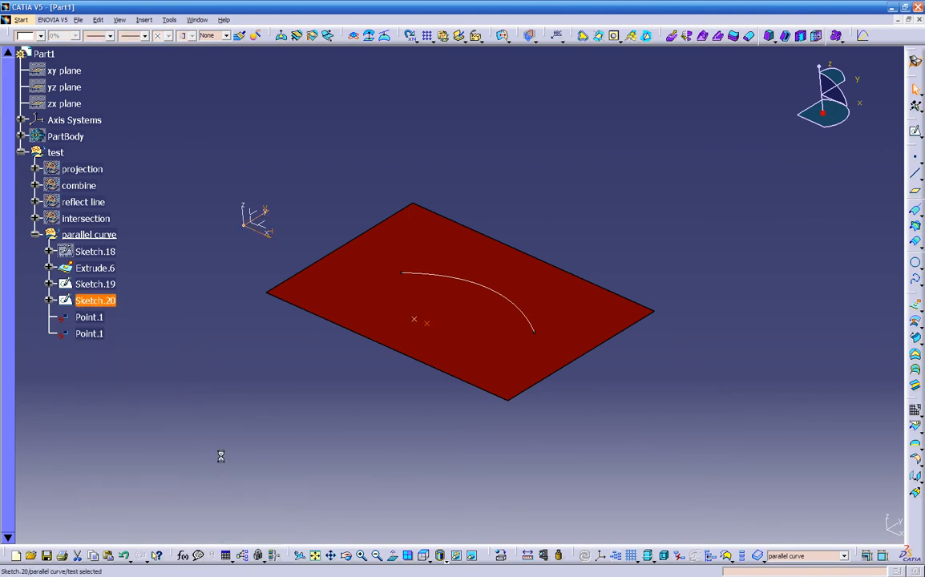
Step: Undo the point's isolation and review its on-plane definition without changes, leaving its tree branch collapsed
double_click(88, 319)
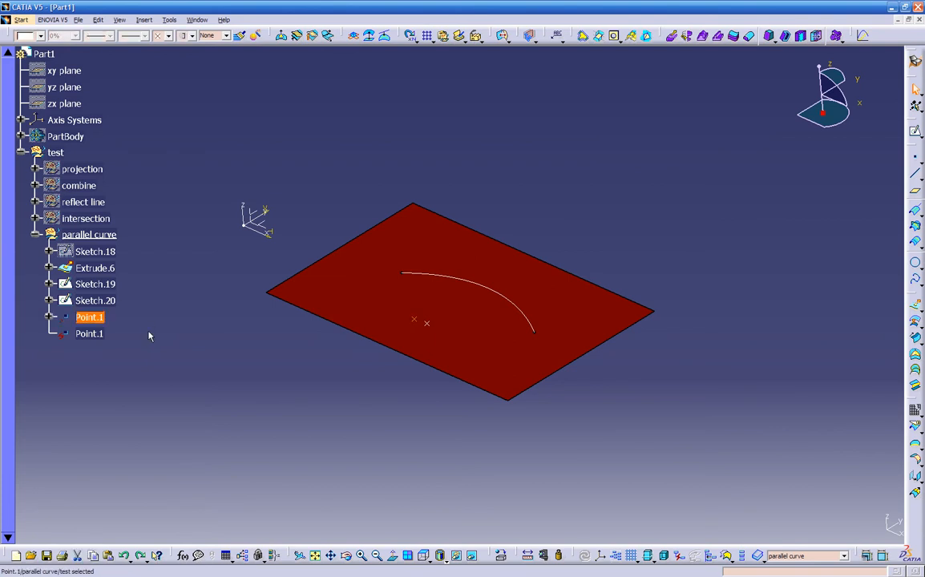
double_click(90, 317)
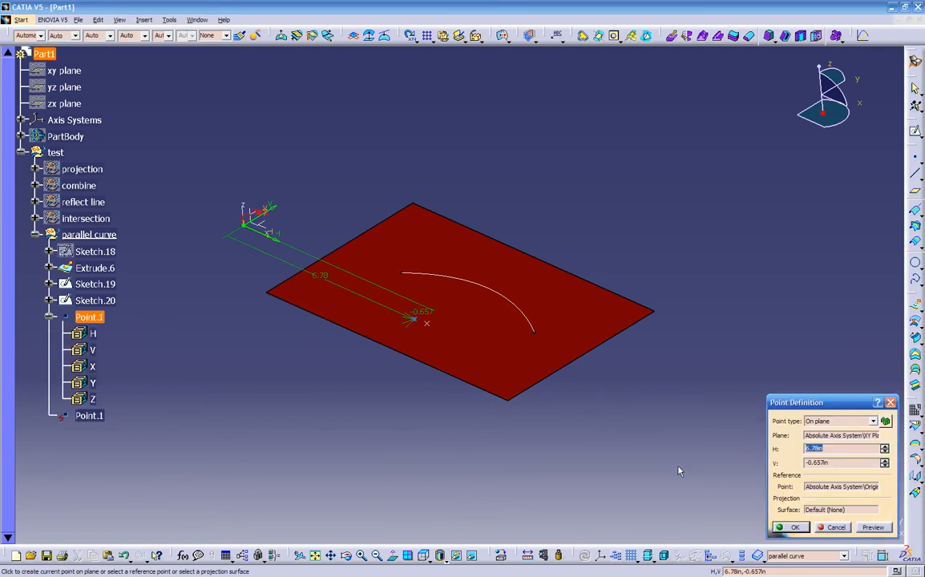
left_click(849, 527)
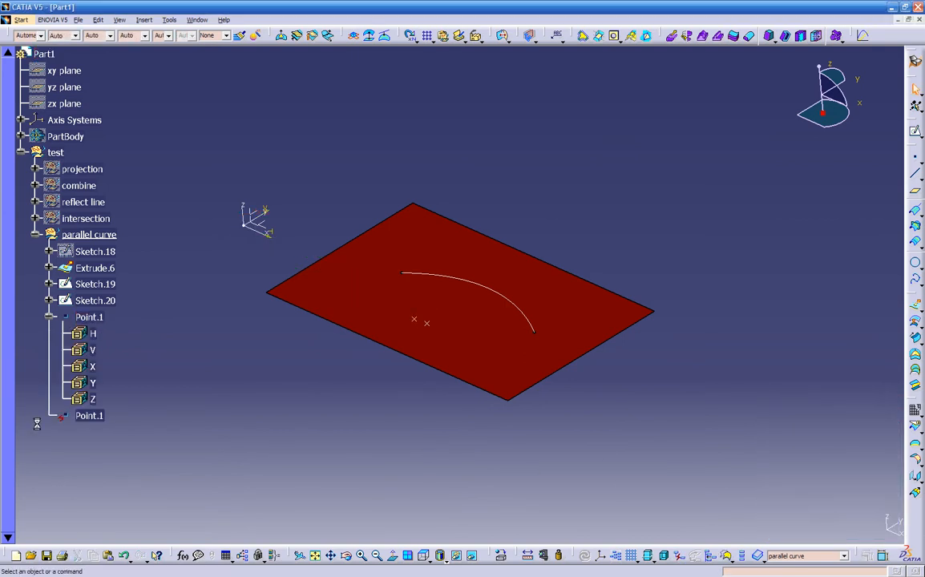
left_click(49, 318)
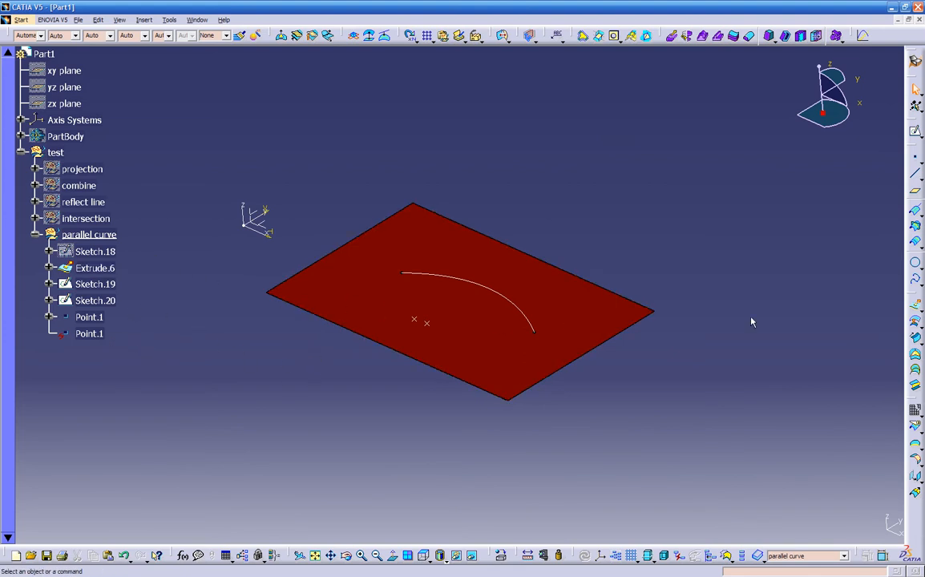
Step: Set up a Parallel Curve of the Sketch.19 spline with a constant offset of 0.5 in and preview it
left_click(914, 240)
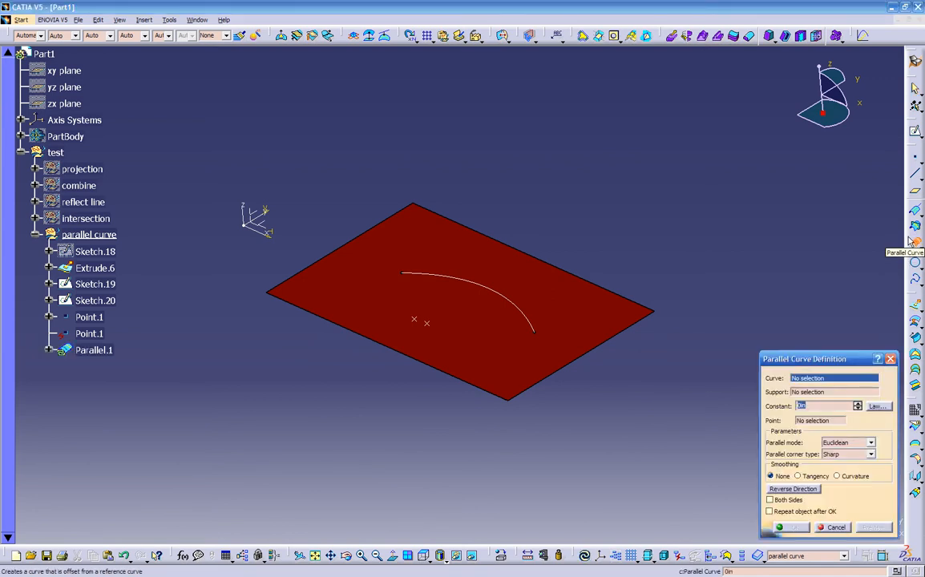
left_click(493, 292)
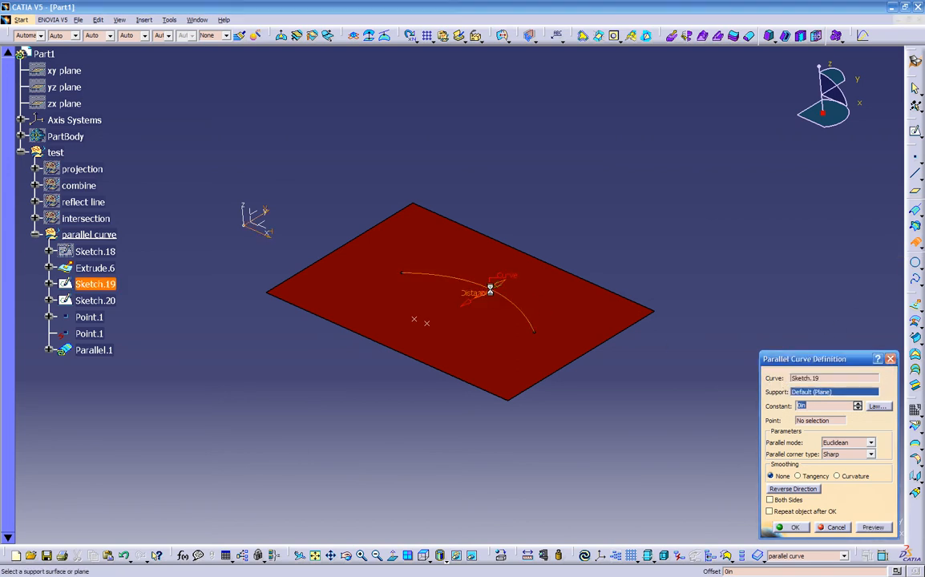
middle_click_drag(446, 376, 501, 390)
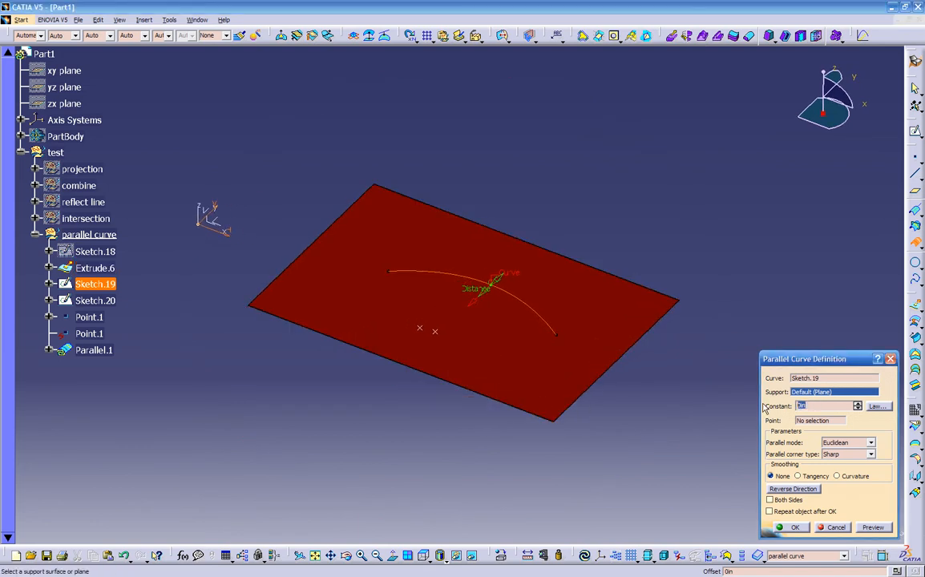
type(".5")
key("Return")
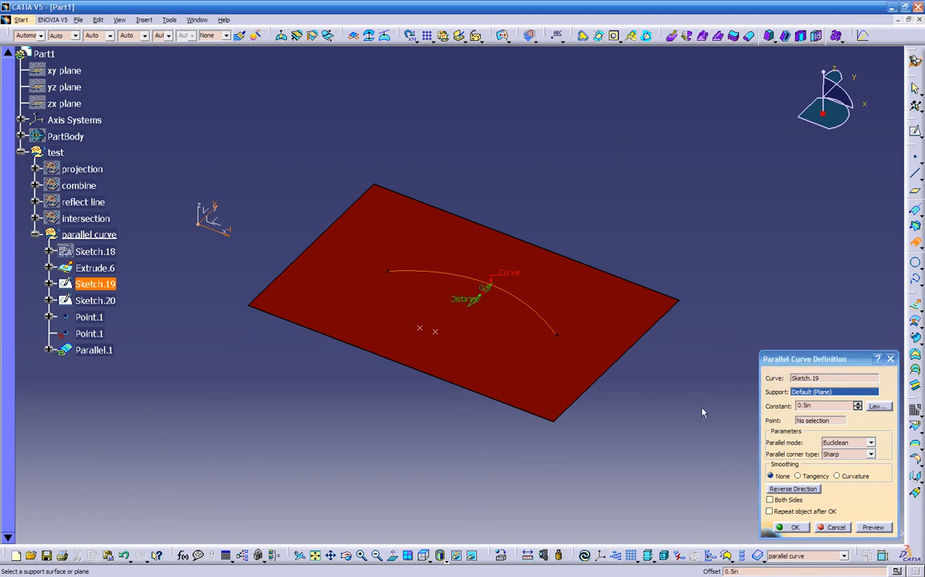
left_click(871, 528)
middle_click_drag(475, 429, 412, 405)
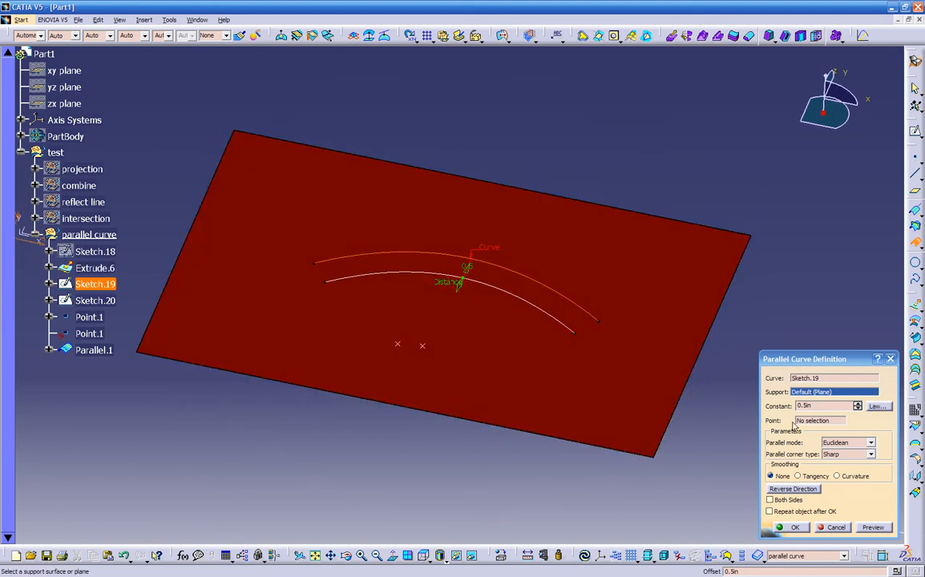
Step: Try routing the parallel curve through the disassembled point, and clear that point selection
left_click(802, 421)
left_click(423, 346)
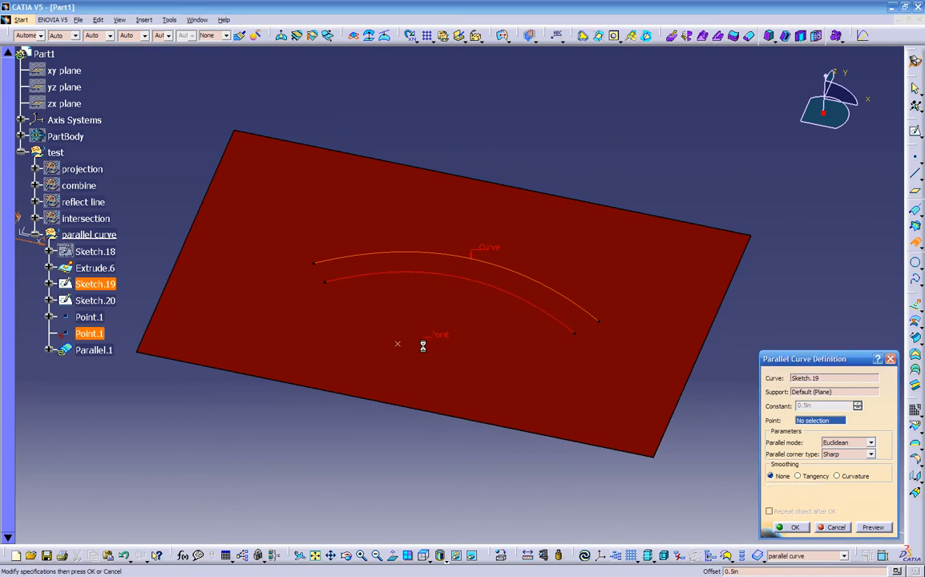
mouse_move(350, 445)
middle_mouse_down()
mouse_move(357, 413)
mouse_move(358, 508)
mouse_move(382, 440)
mouse_move(345, 448)
middle_mouse_up()
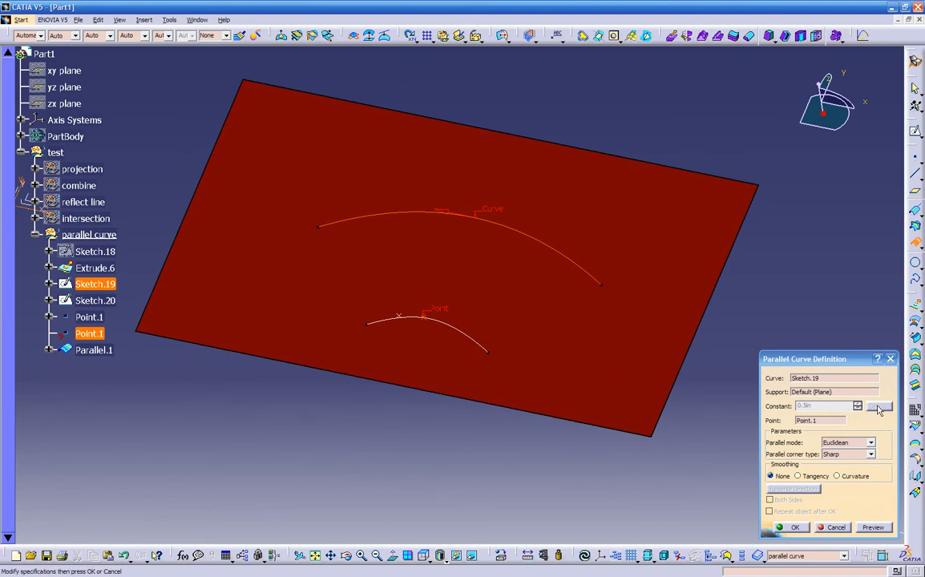
right_click(830, 422)
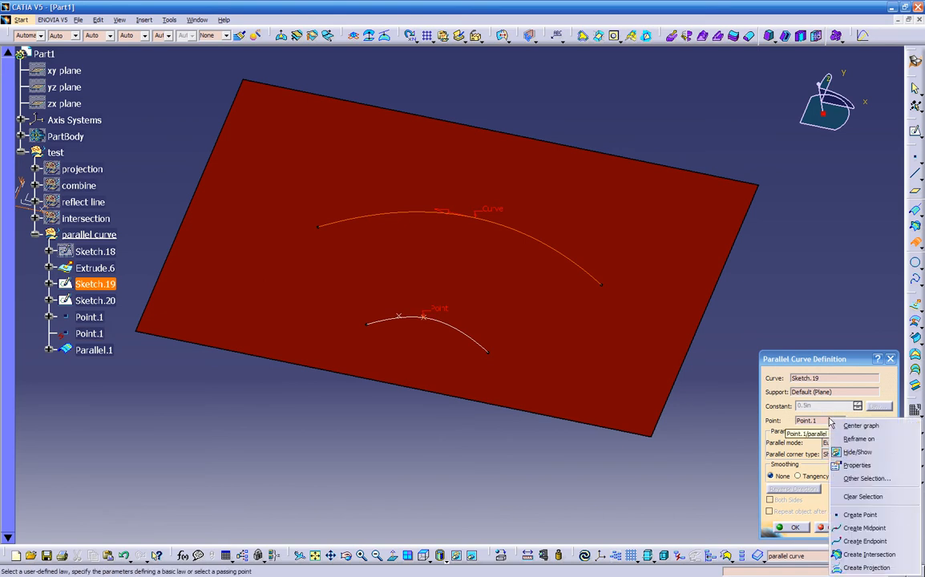
left_click(858, 497)
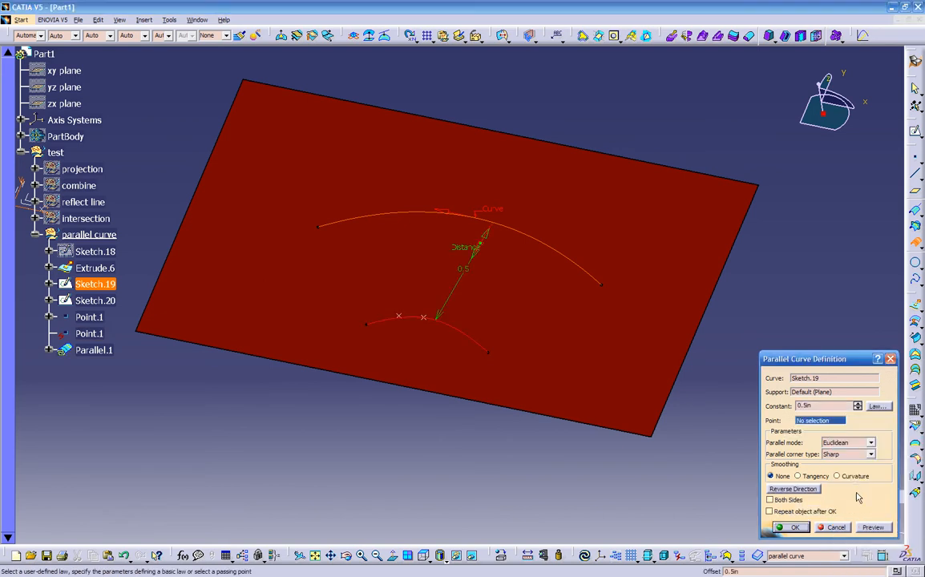
Step: Compare the Linear, S type and Advanced offset laws in the parallel curve's Law Definition, and return to Constant
left_click(878, 407)
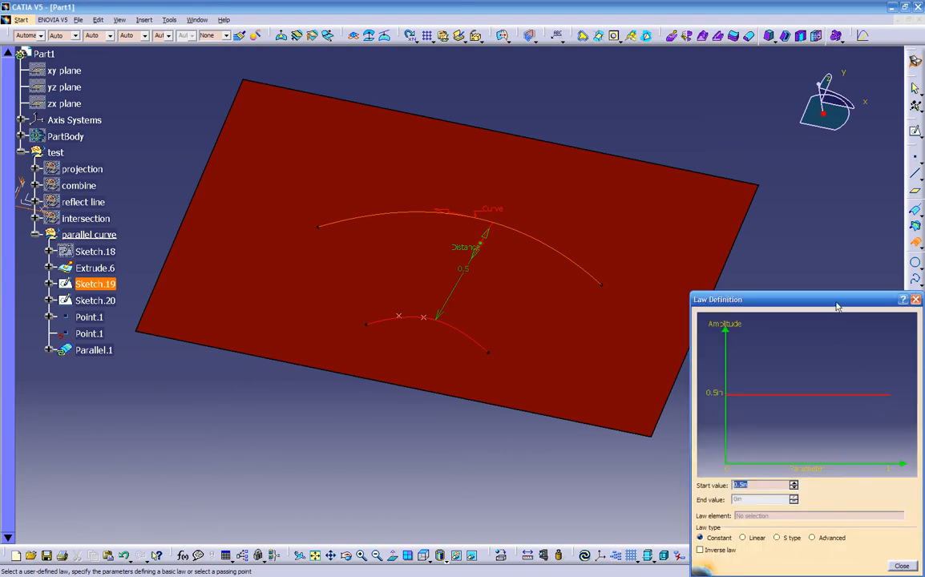
left_click_drag(836, 309, 827, 291)
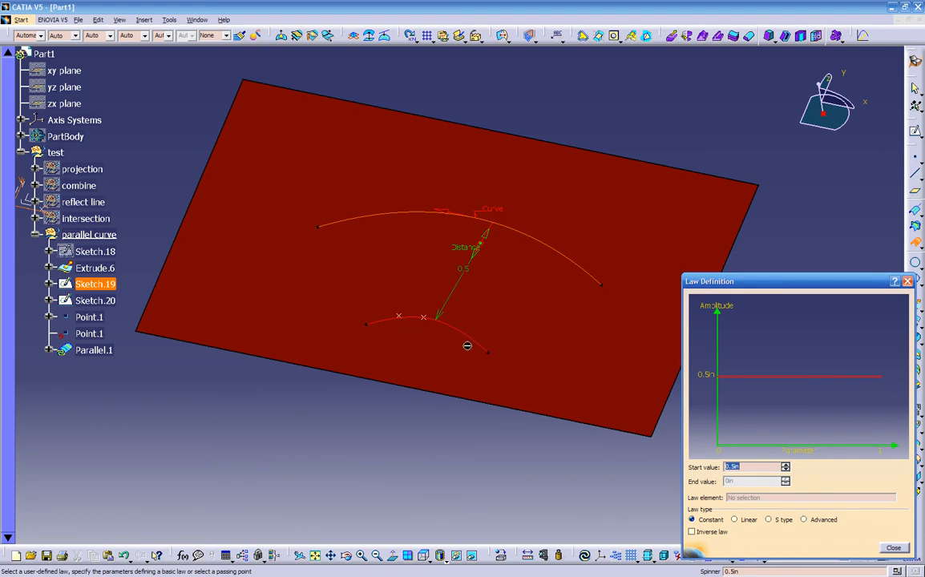
left_click(737, 521)
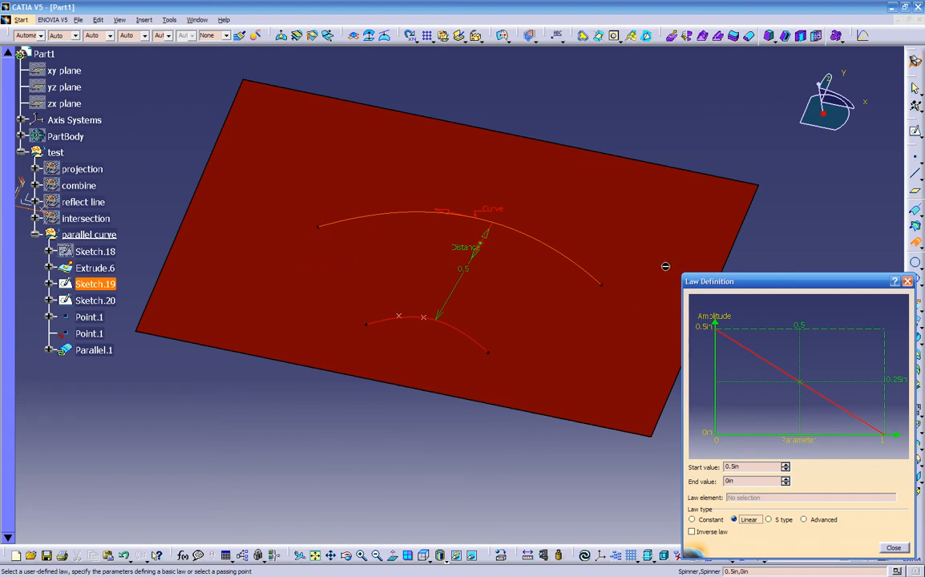
left_click(775, 521)
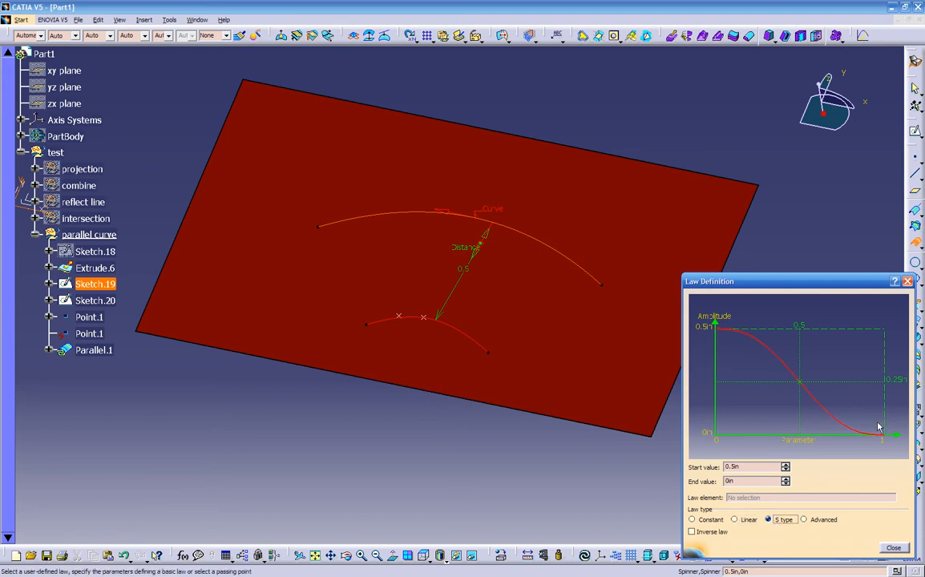
left_click(815, 522)
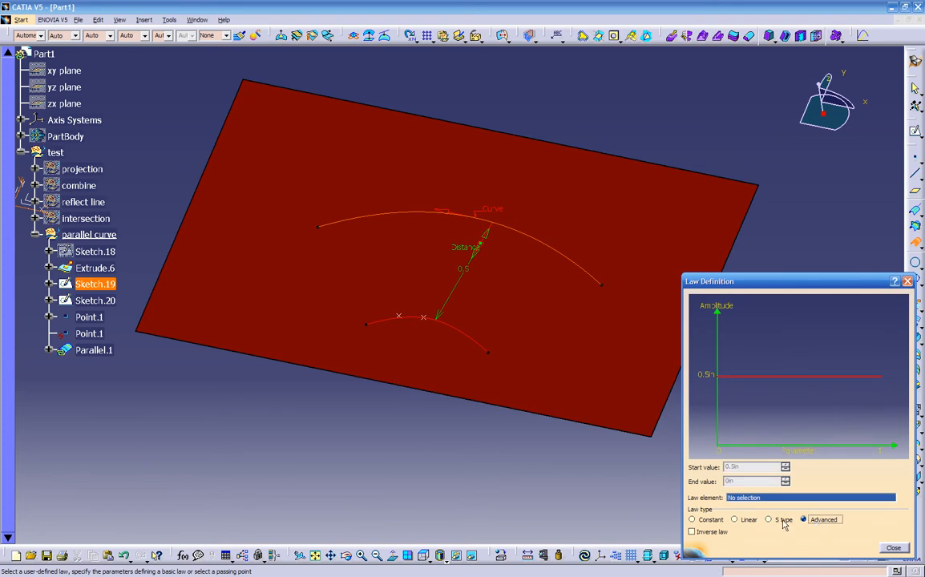
left_click(784, 521)
left_click(741, 520)
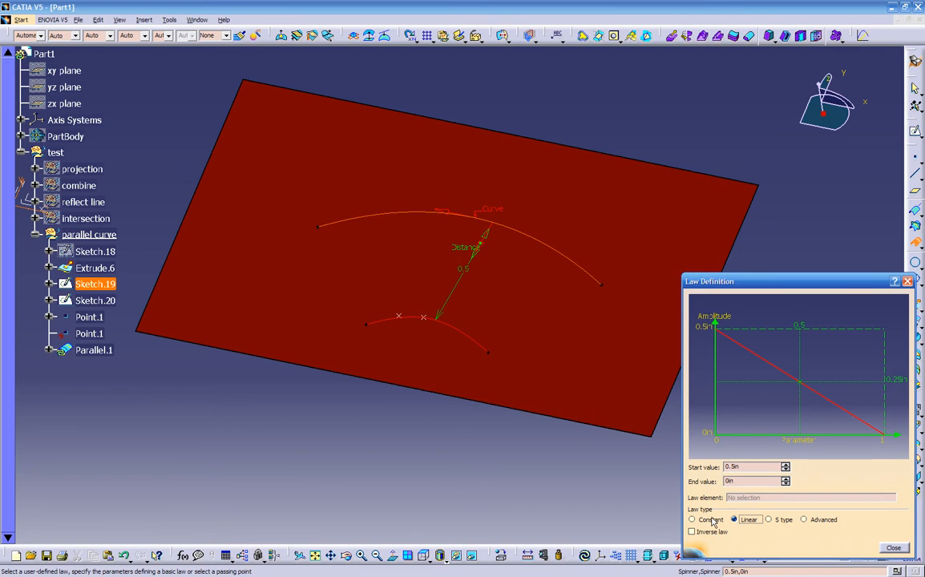
left_click(709, 521)
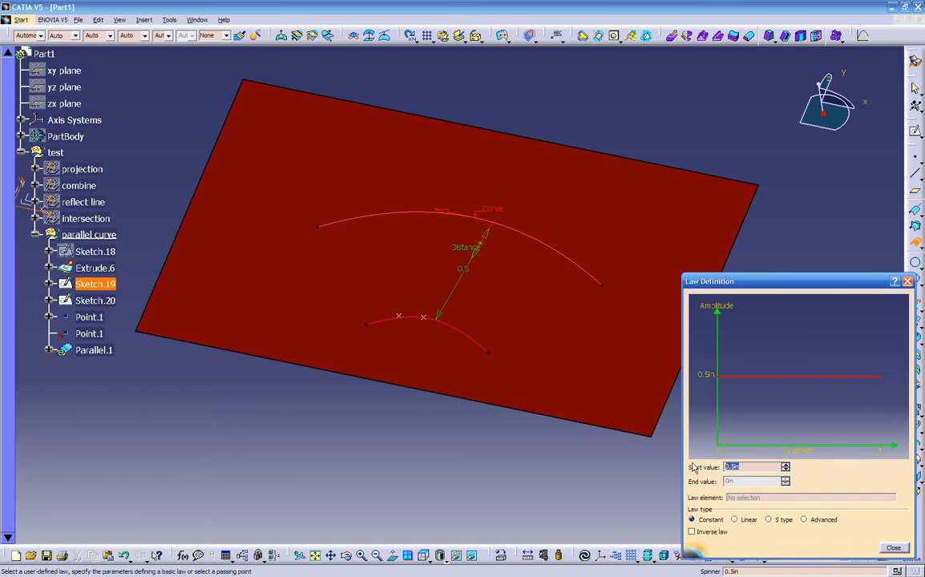
Step: Set the constant law's start value to 0.2 in and preview the parallel curve
type(".2")
left_click(893, 550)
left_click(882, 530)
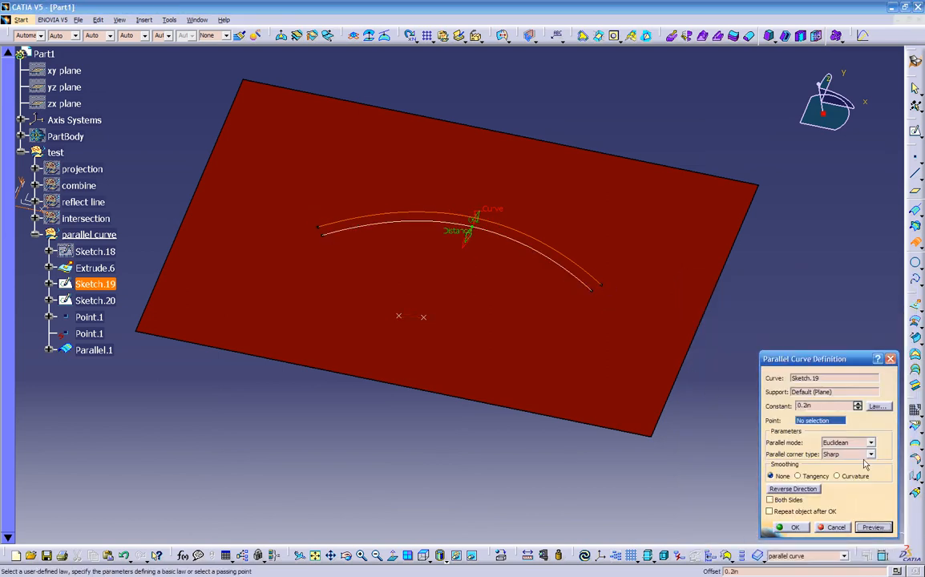
Step: Apply a Linear law to the parallel curve from 0.2 in to an end value of -0.2 in and preview it
left_click(878, 407)
left_click(745, 539)
left_click_drag(749, 485, 727, 486)
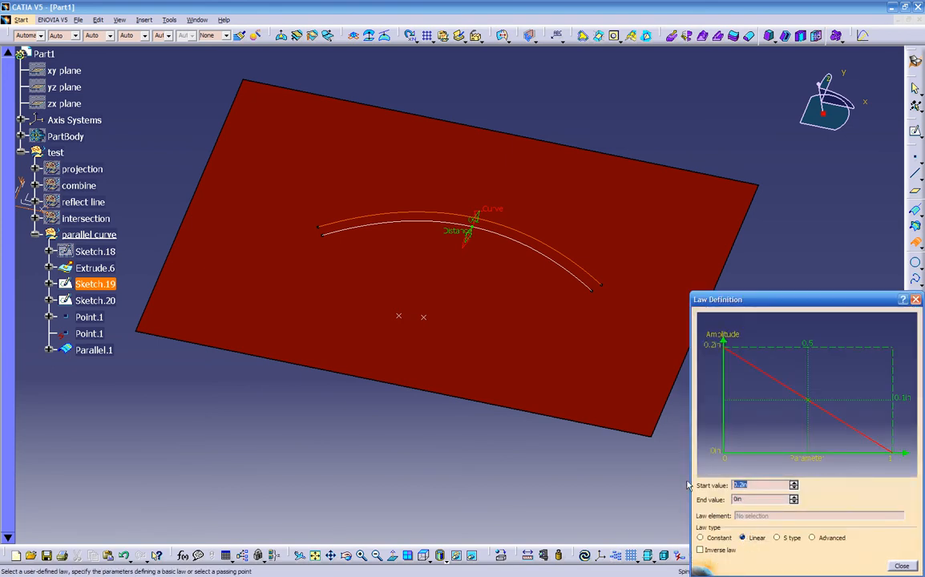
key("Tab")
type("-.2")
key("Tab")
left_click(714, 537)
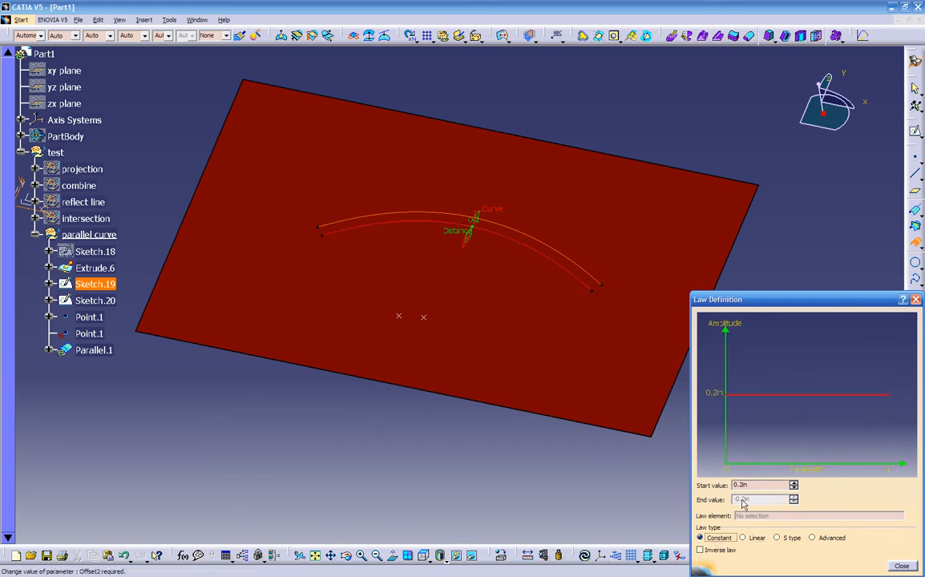
left_click(747, 540)
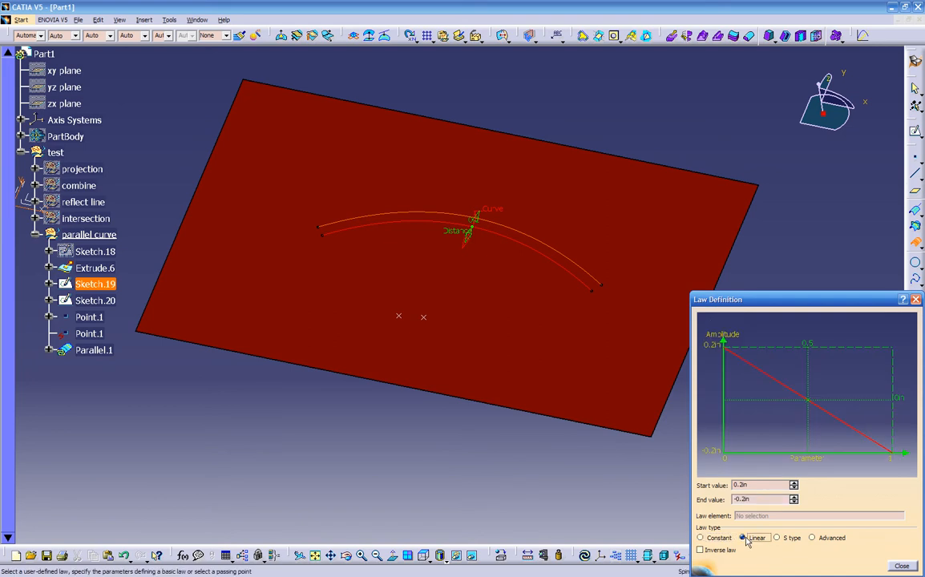
left_click(900, 567)
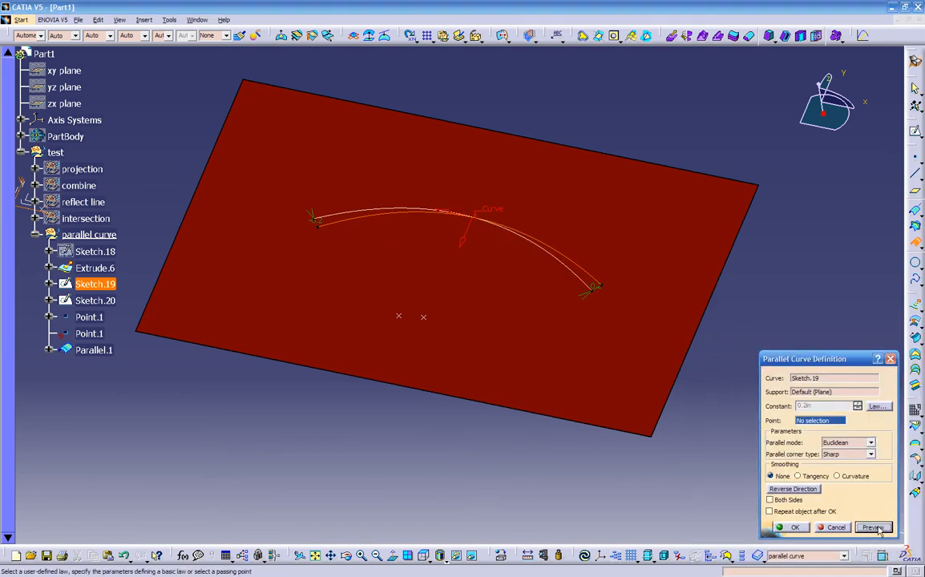
Step: Switch the parallel curve's offset law from Linear to S type and preview the result
middle_click_drag(334, 257, 293, 218)
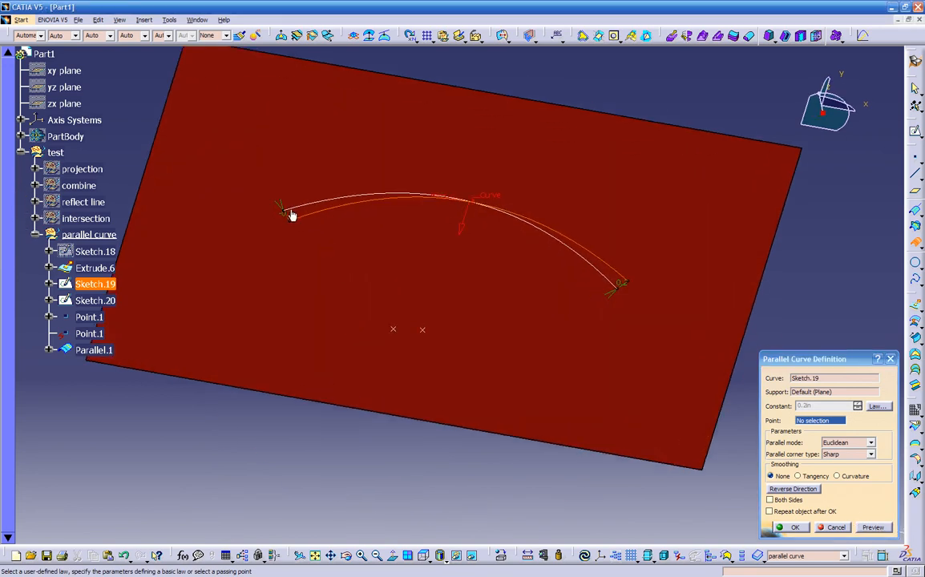
middle_click_drag(481, 286, 497, 360)
left_click(880, 408)
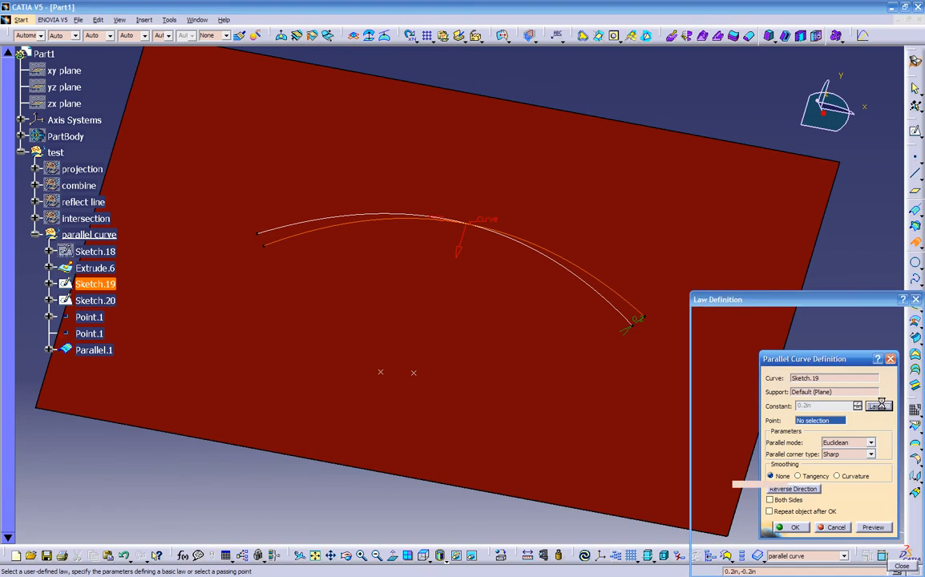
left_click(777, 538)
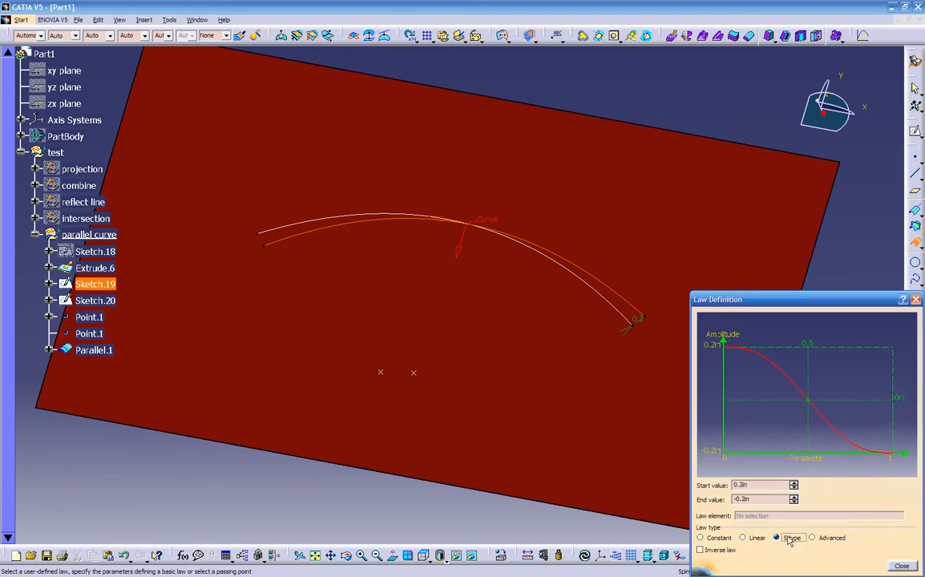
left_click(901, 567)
left_click(891, 566)
left_click(881, 527)
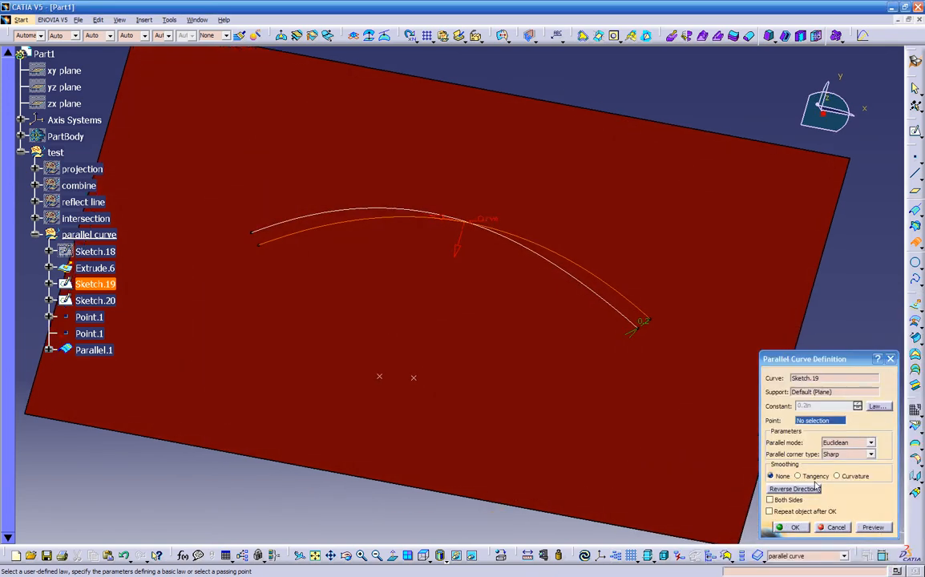
Step: Set the S type law's start value to 0 in and end value to -0.5 in, and preview the parallel curve
left_click(877, 407)
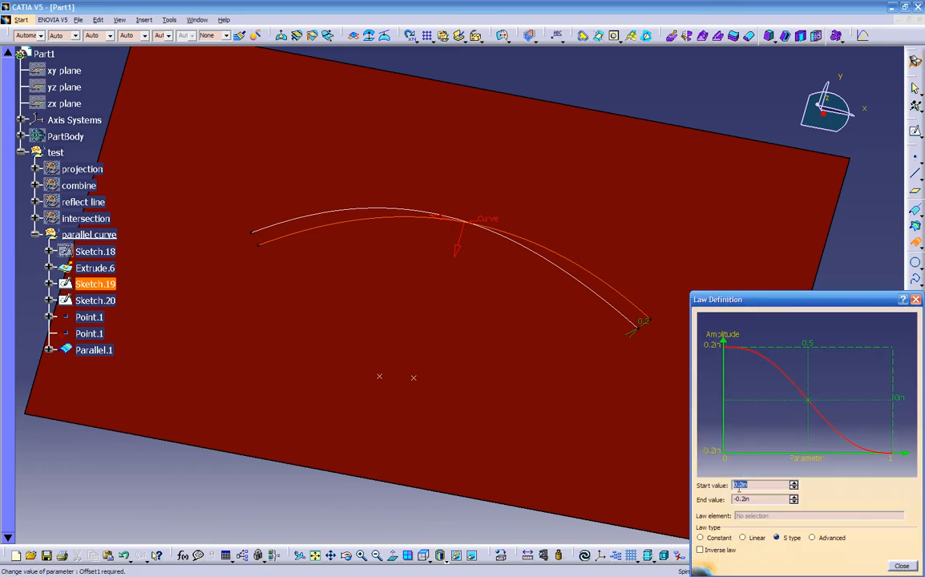
type("0")
key("Tab")
type("-")
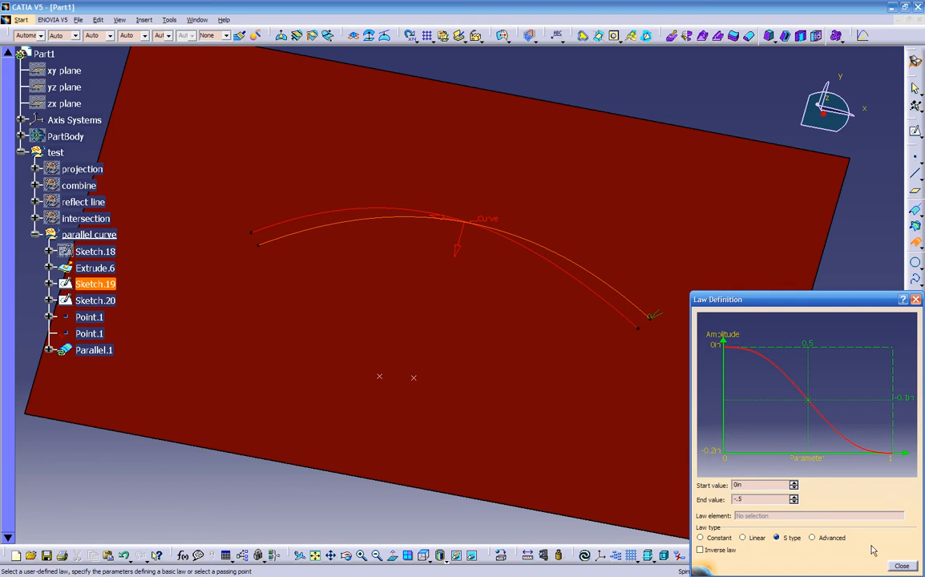
left_click(902, 566)
left_click(874, 528)
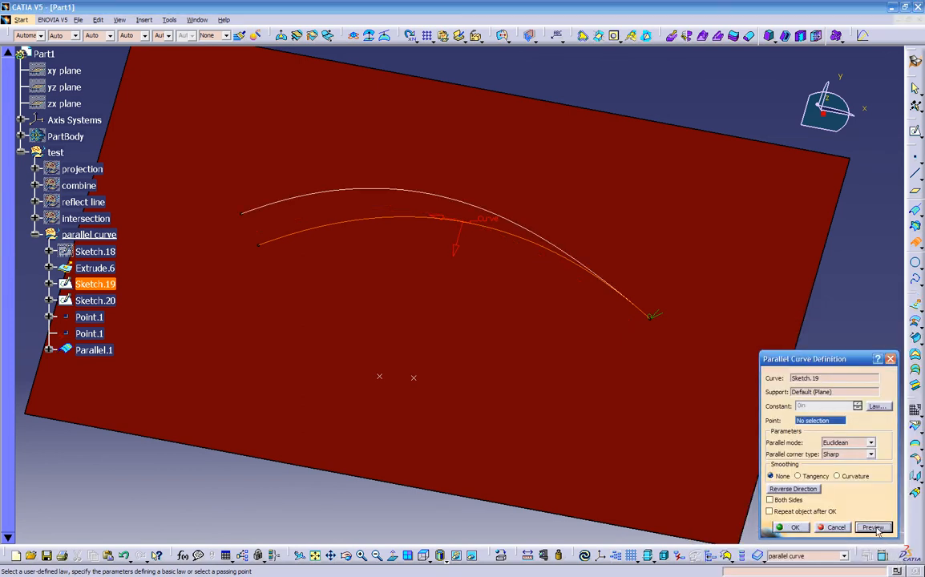
middle_click_drag(440, 345, 561, 344)
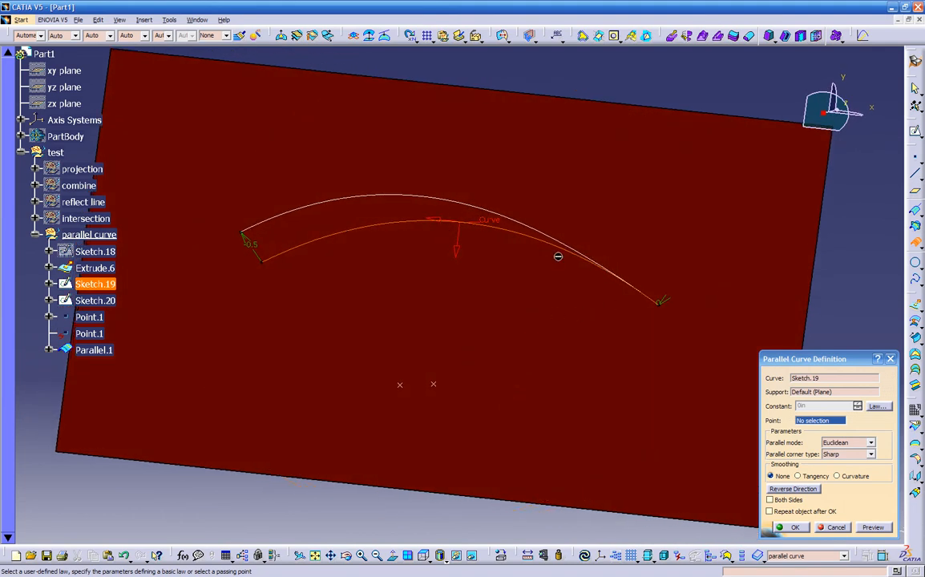
Step: Change the parallel curve's offset law to Linear and preview it for comparison
left_click(877, 407)
left_click(744, 538)
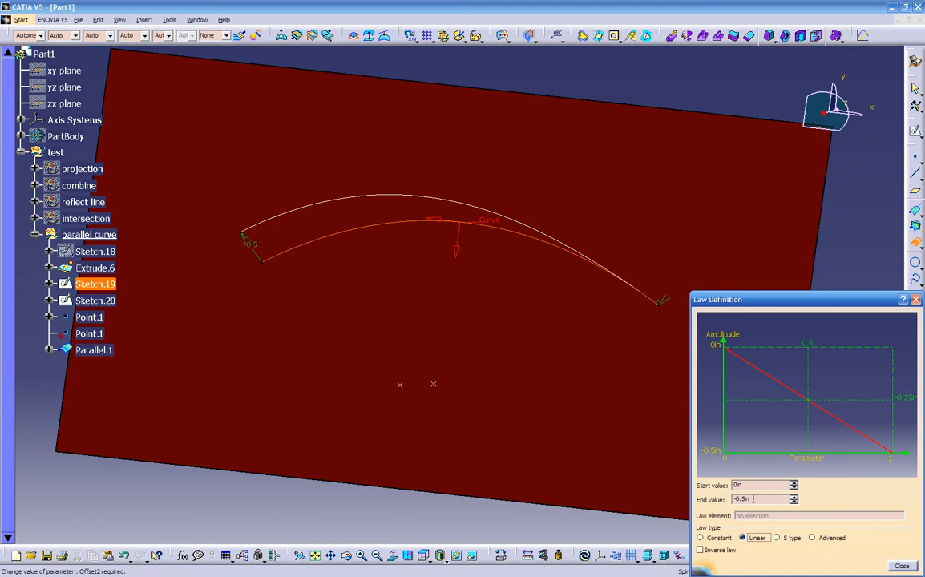
left_click(901, 566)
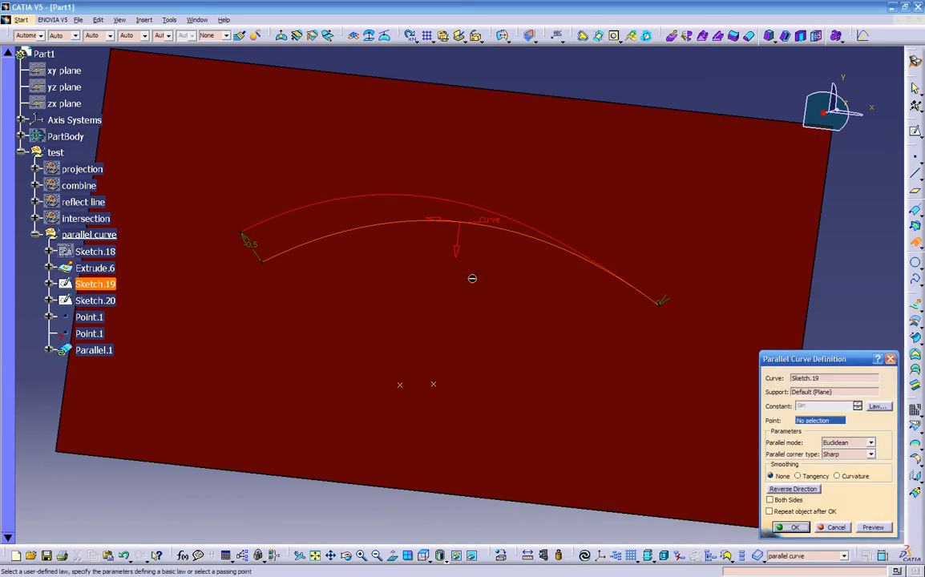
left_click(870, 528)
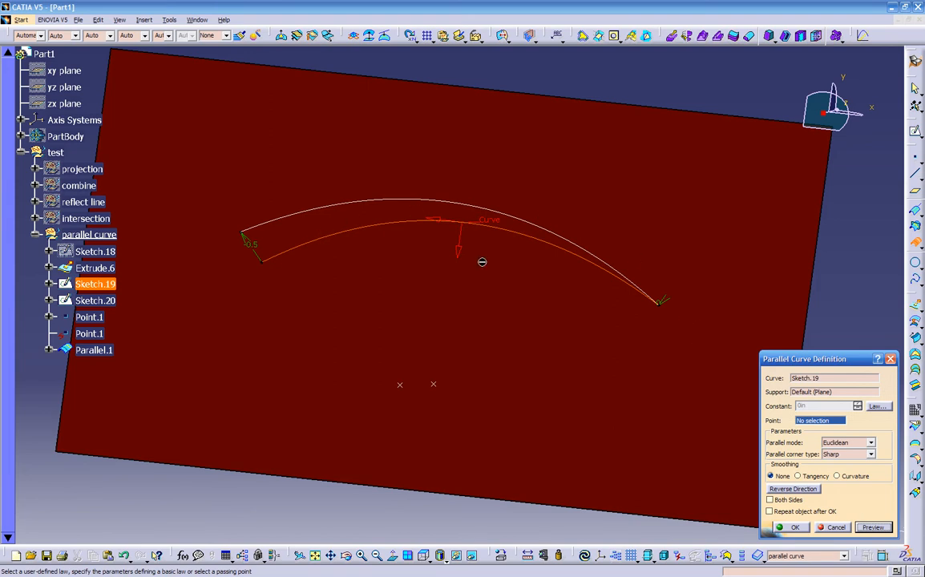
Step: Return the offset law to S type with an end value of 0.5 in and preview the parallel curve
left_click(877, 406)
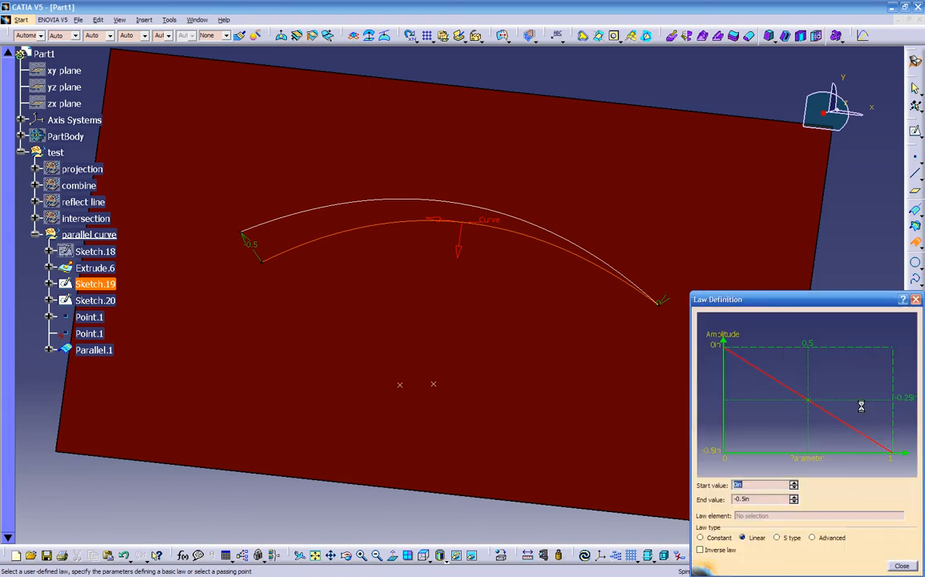
left_click(782, 538)
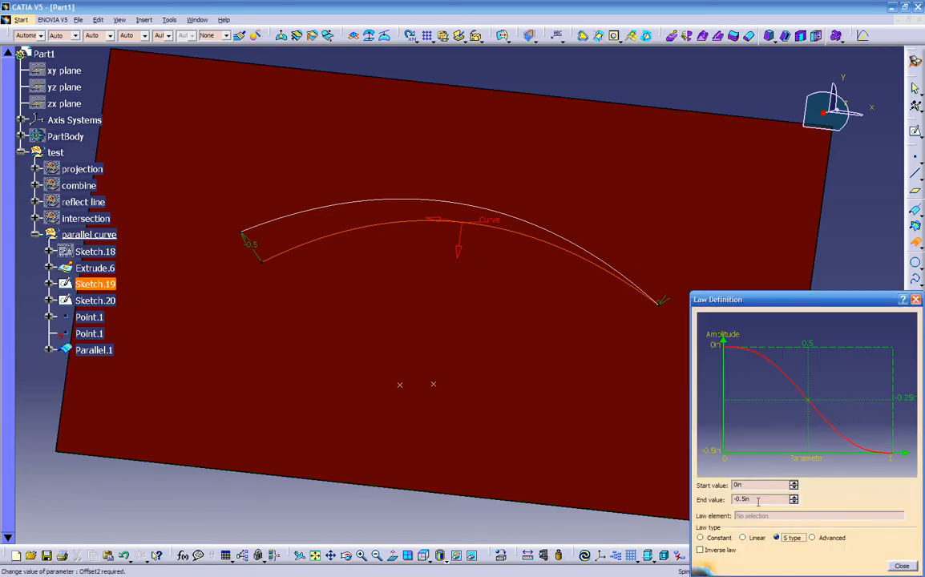
left_click_drag(762, 500, 693, 501)
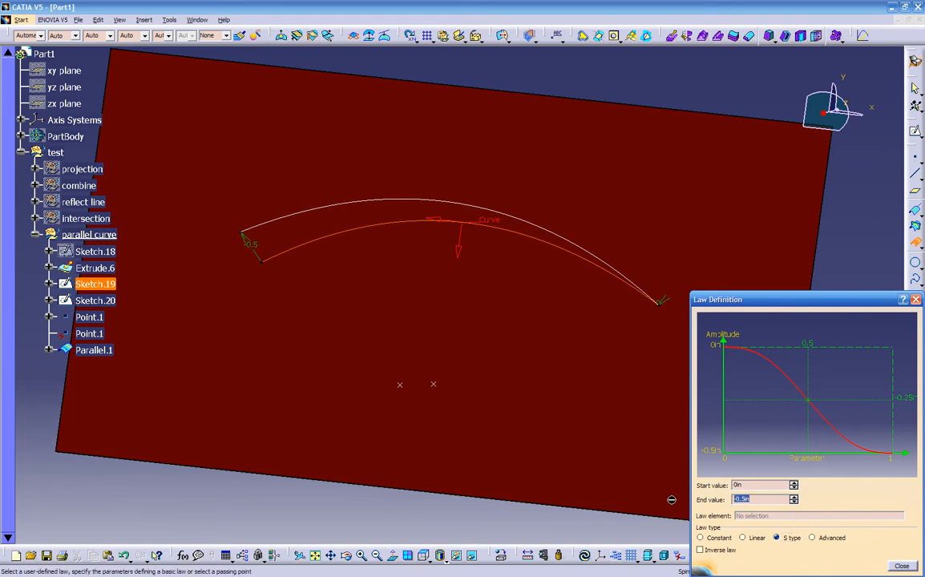
type(".5")
left_click(899, 566)
left_click(875, 531)
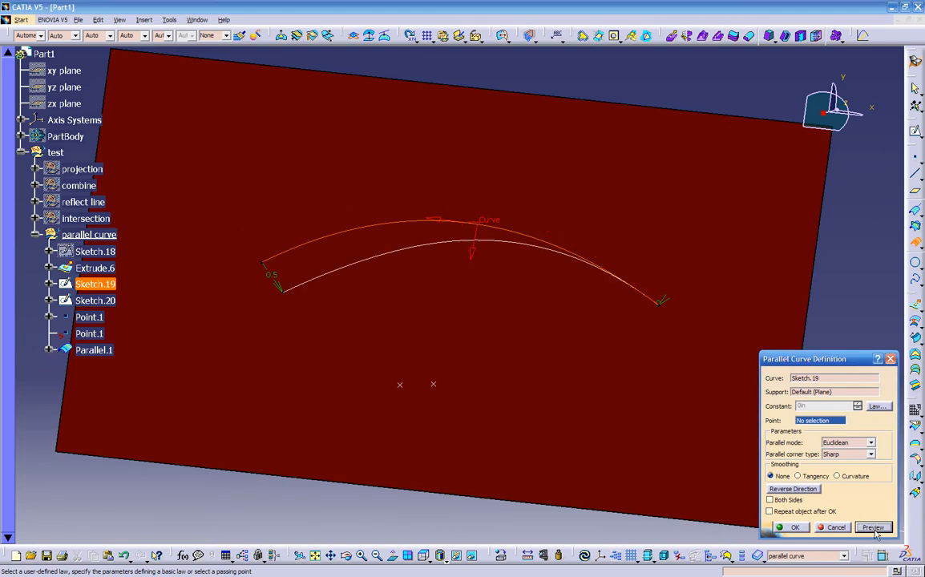
Step: Set the S type law's start value to 0.2 in and end value to 1 in, preview, and create the parallel curve
left_click(877, 406)
type(".2")
key("Tab")
type("1")
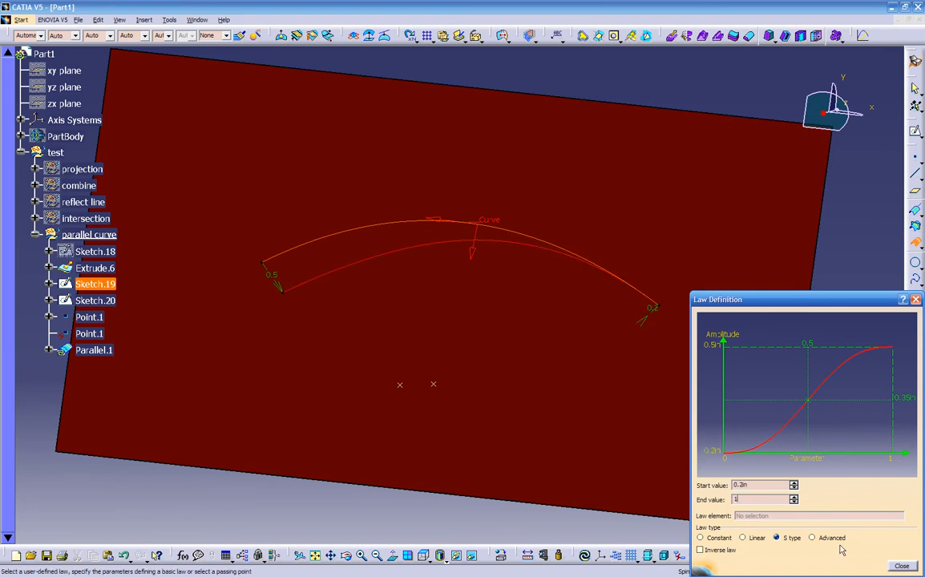
key("Return")
left_click(874, 526)
middle_click_drag(508, 357, 427, 261)
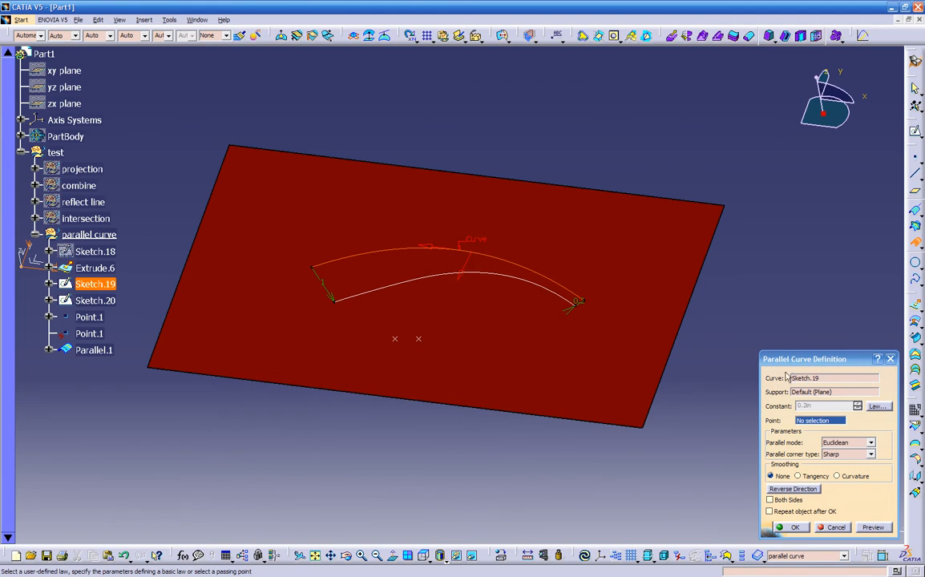
left_click(790, 526)
middle_click_drag(477, 453, 434, 454)
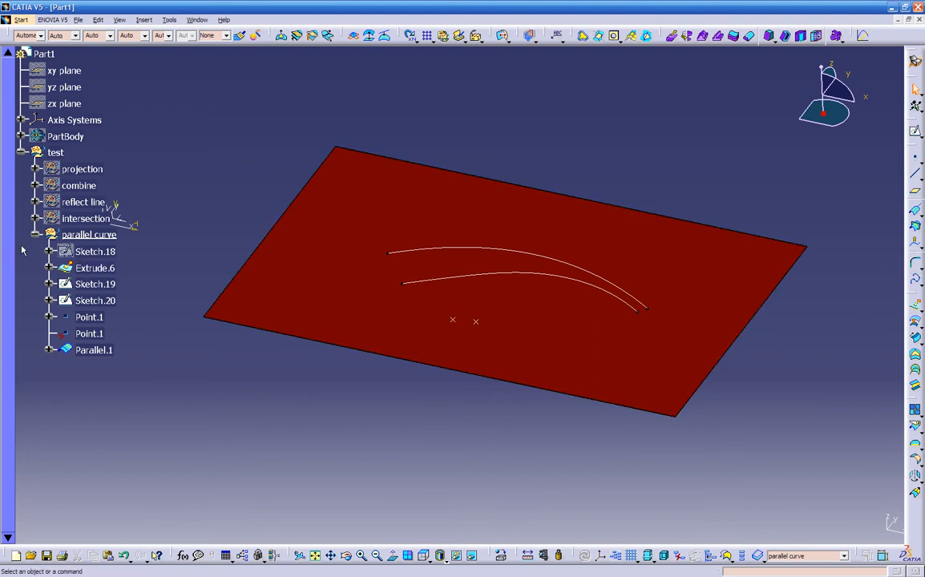
Step: Insert a geometrical set named 3D curve offset under test, and hide the parallel curve set
left_click(36, 234)
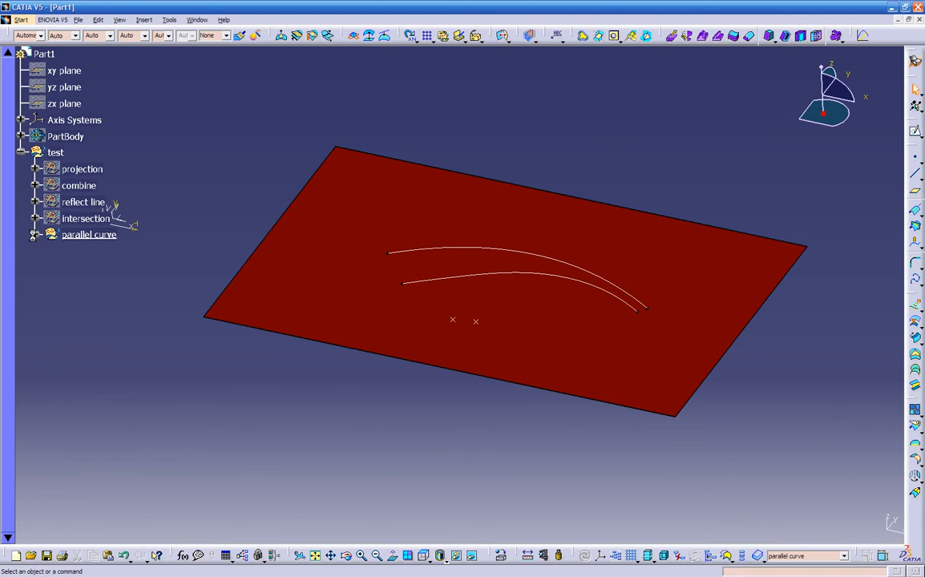
left_click(143, 20)
left_click(149, 72)
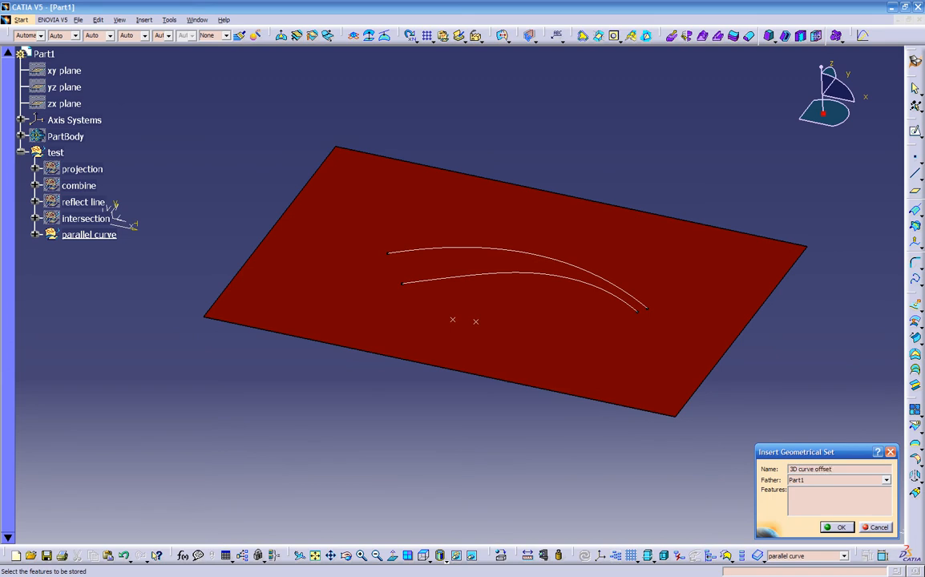
left_click(887, 480)
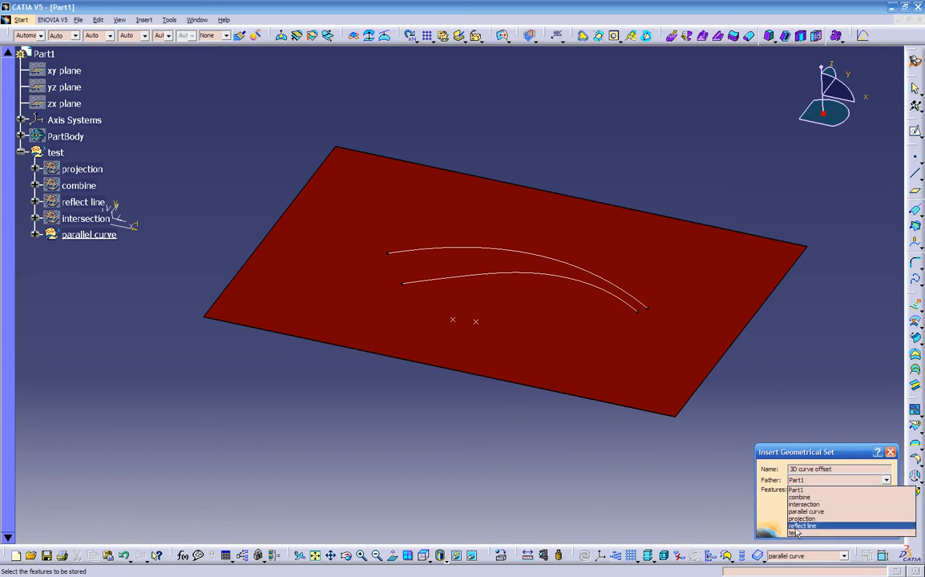
left_click(794, 533)
left_click(826, 527)
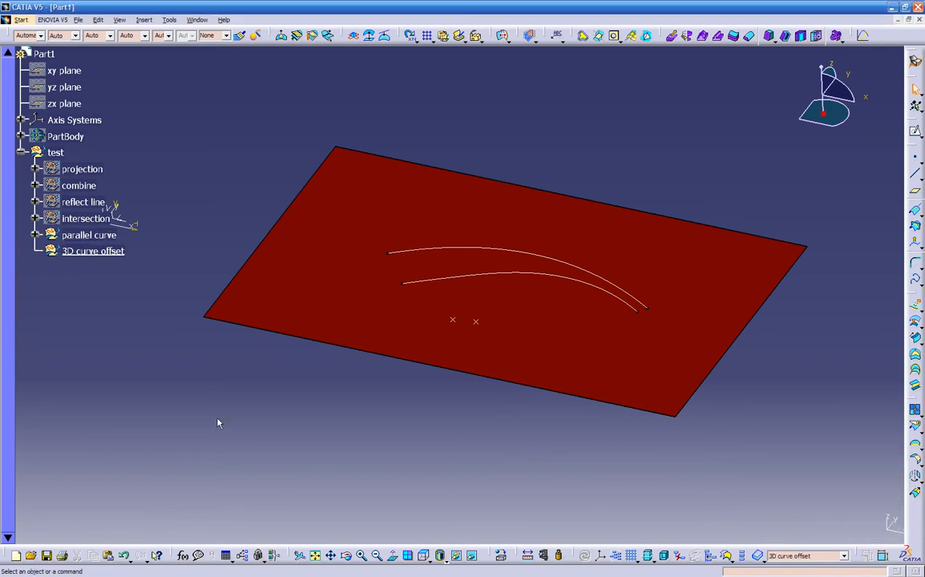
right_click(83, 236)
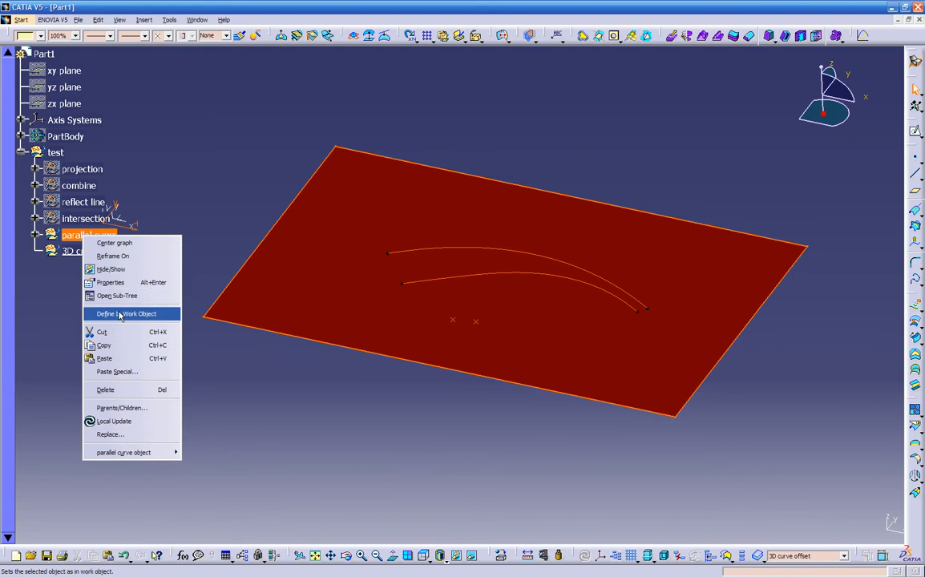
left_click(132, 297)
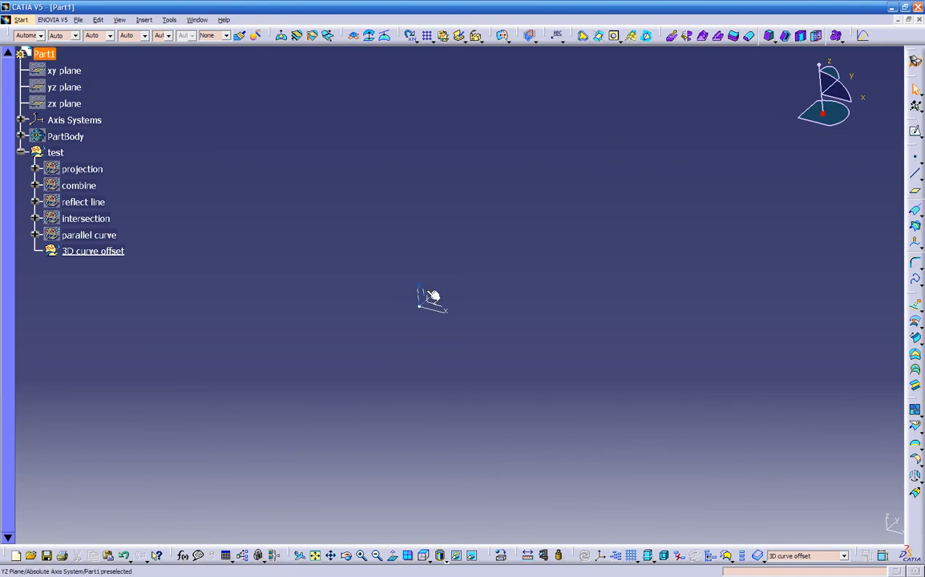
Step: Sketch an open four-point spline arching up and away from the origin on the absolute axis system's YZ plane, and exit the sketch
left_click(431, 297)
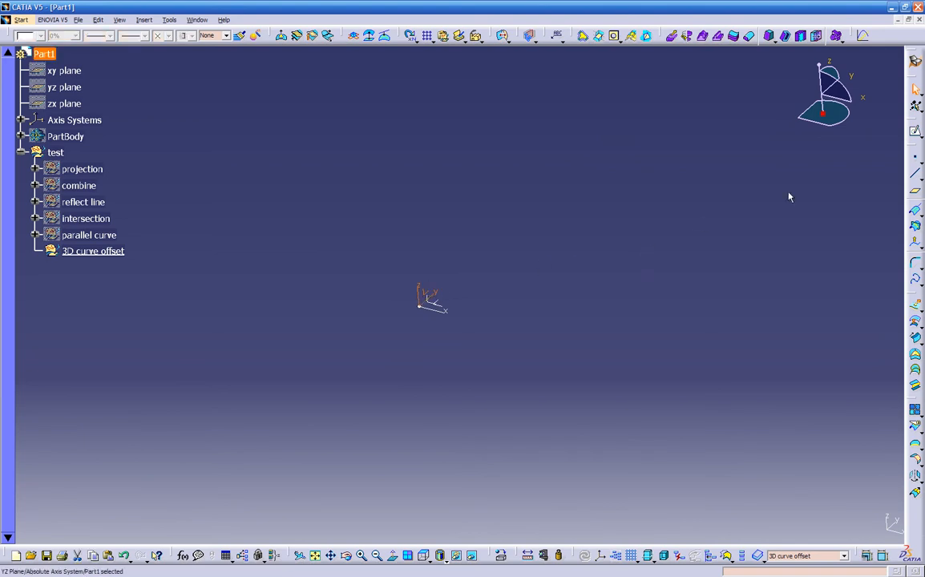
left_click(915, 135)
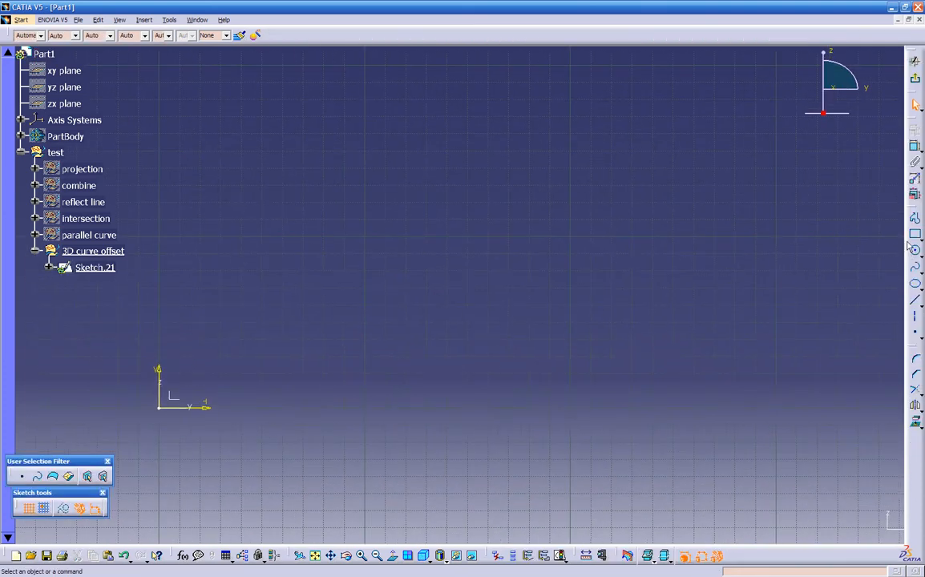
left_click(915, 268)
left_click(279, 402)
left_click(321, 326)
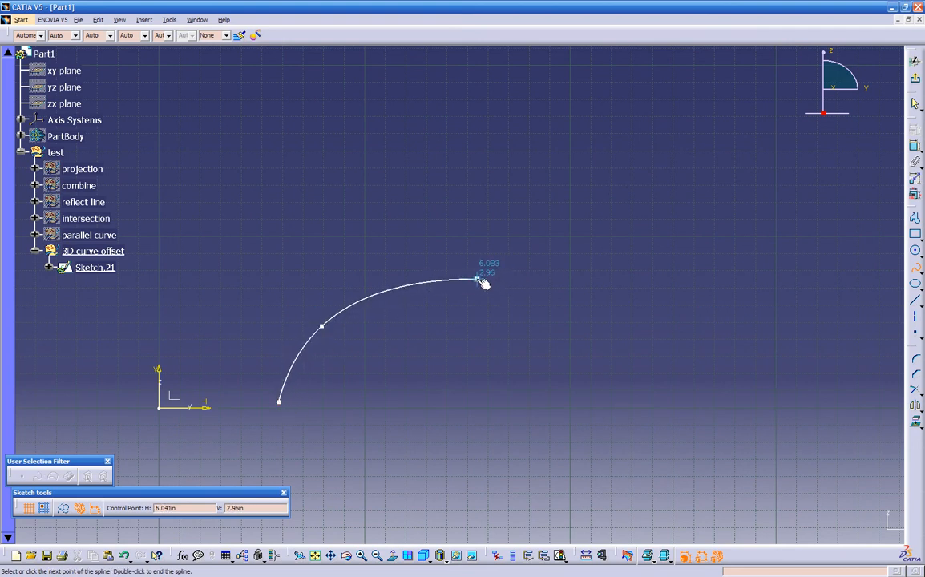
left_click(401, 285)
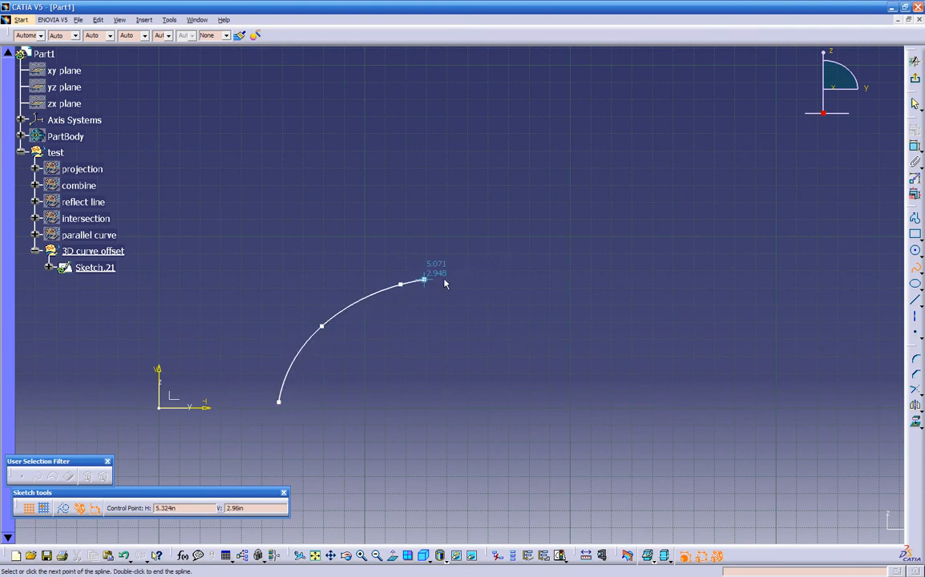
left_click(495, 273)
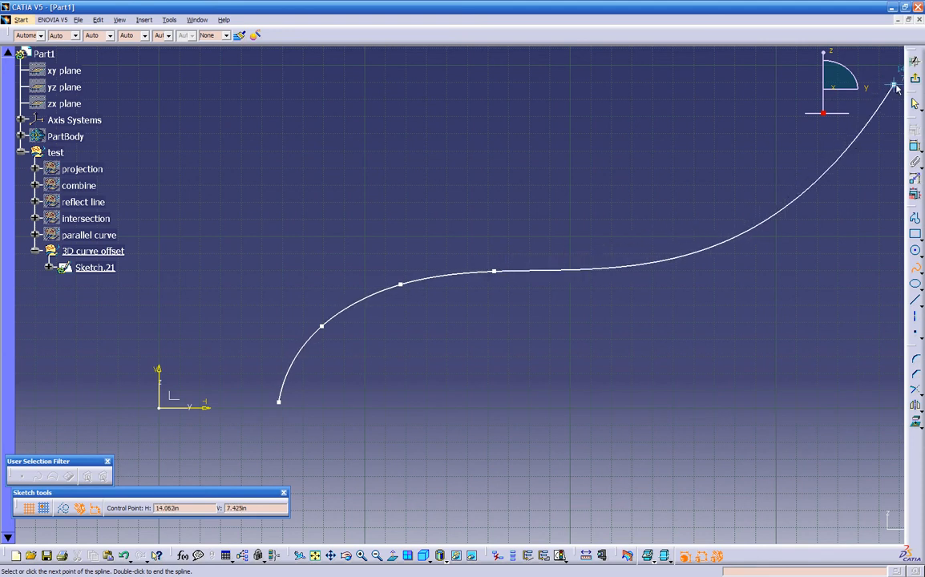
left_click(916, 82)
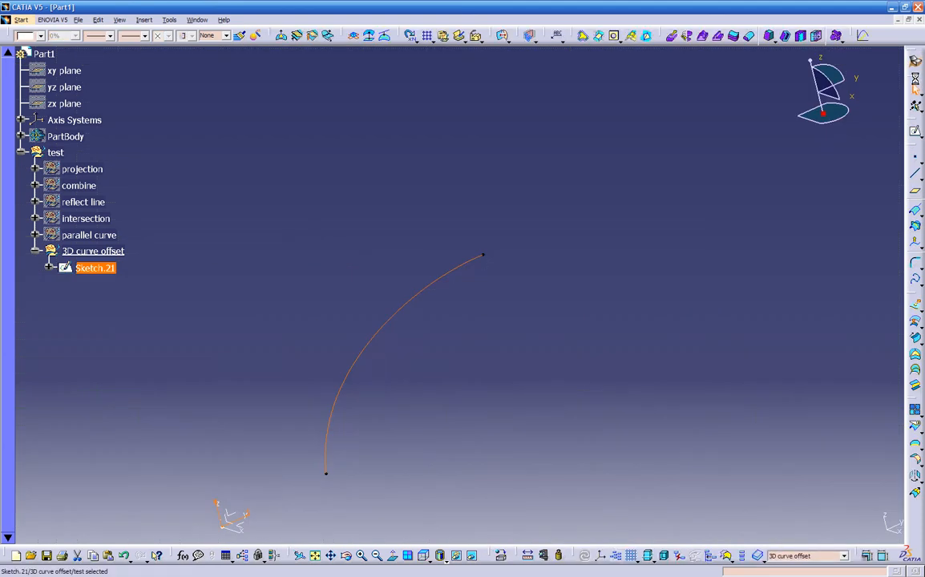
Step: Create a plane offset -3 in from the absolute axis system's YZ plane
mouse_move(536, 462)
middle_mouse_down()
mouse_move(466, 487)
mouse_move(369, 429)
mouse_move(530, 355)
mouse_move(465, 372)
mouse_move(458, 390)
mouse_move(401, 389)
middle_mouse_up()
left_click(401, 389)
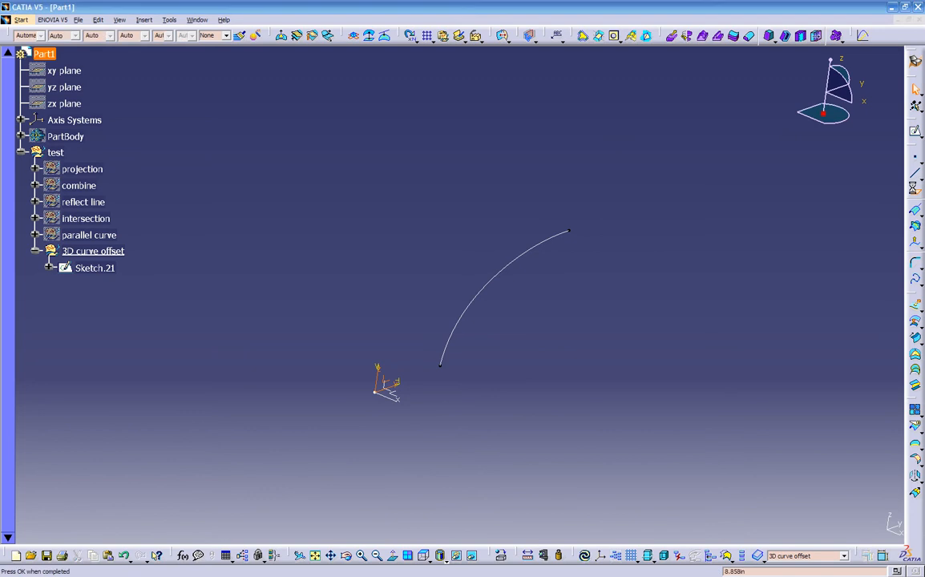
left_click(915, 191)
middle_click_drag(552, 356, 481, 383)
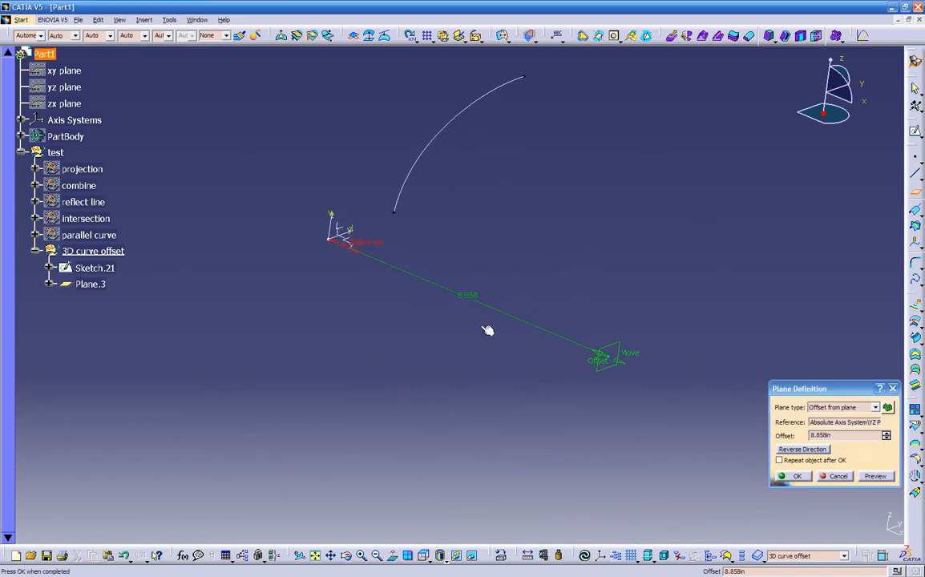
left_click(832, 439)
type("-3")
mouse_move(443, 422)
middle_mouse_down()
mouse_move(405, 402)
mouse_move(449, 413)
middle_mouse_up()
left_click(797, 476)
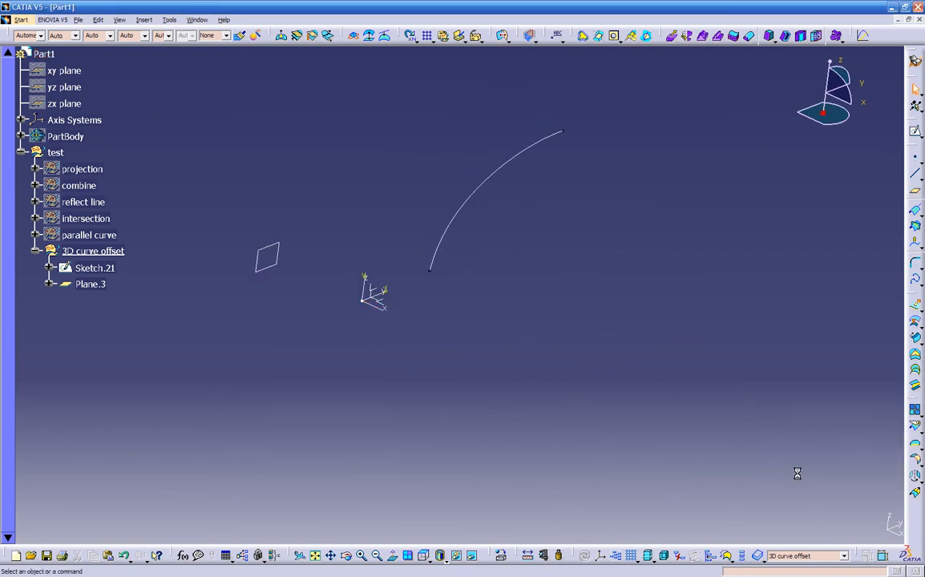
Step: Sketch an open five-point spline on the -3 in offset plane, nearly flat at first and curving steeply upward, and exit the sketch
left_click(266, 255)
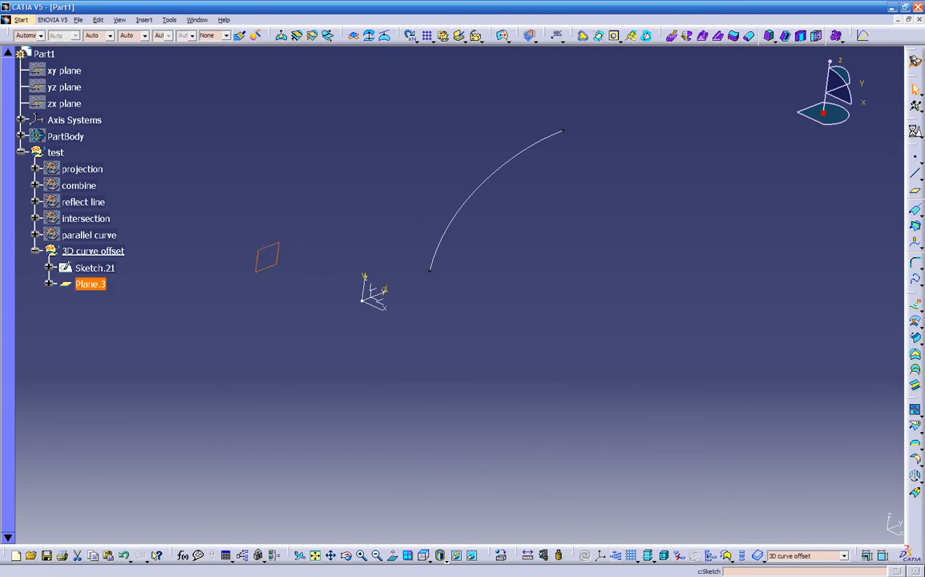
left_click(914, 131)
middle_click_drag(476, 172, 474, 360)
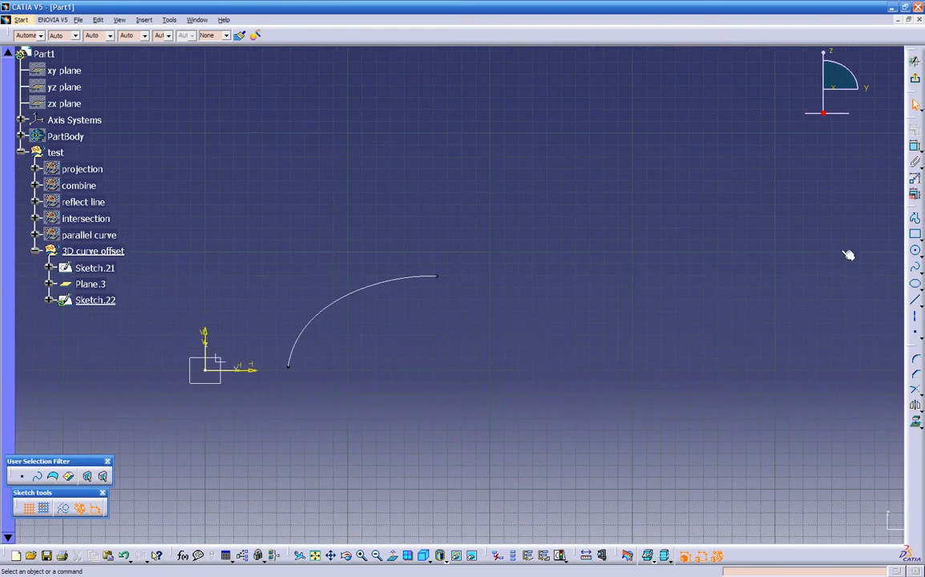
left_click(916, 269)
left_click(450, 275)
left_click(568, 267)
left_click(616, 197)
left_click(622, 154)
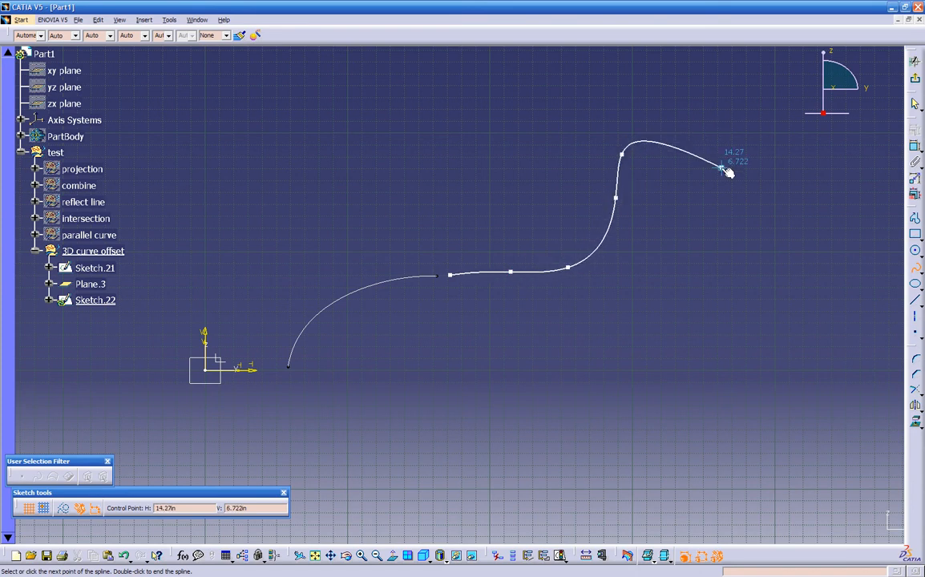
key("Escape")
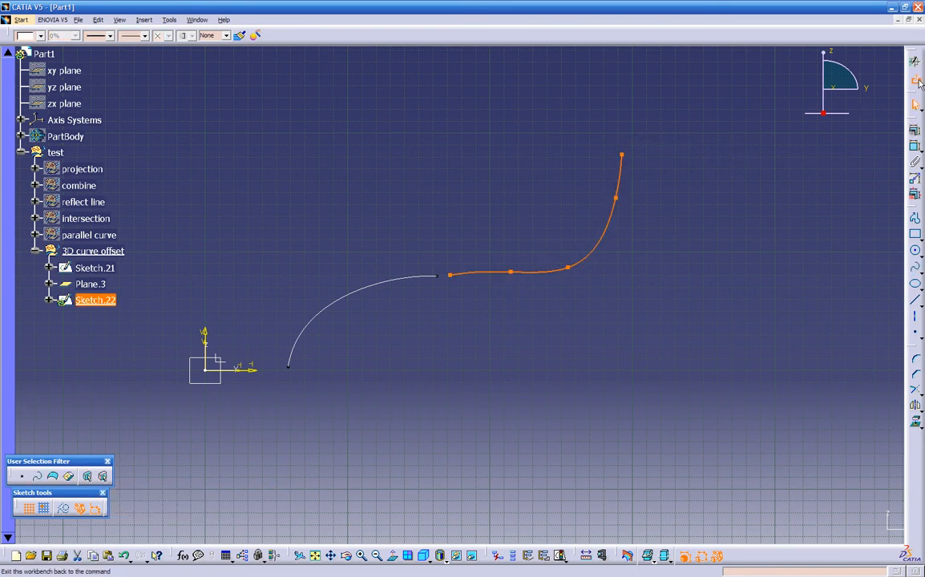
left_click(914, 79)
Step: Set up a Connect Curve from the start vertex of the offset-plane spline to the upper end vertex of the YZ-plane spline
mouse_move(732, 249)
middle_mouse_down()
mouse_move(598, 392)
mouse_move(500, 327)
mouse_move(441, 347)
mouse_move(429, 371)
middle_mouse_up()
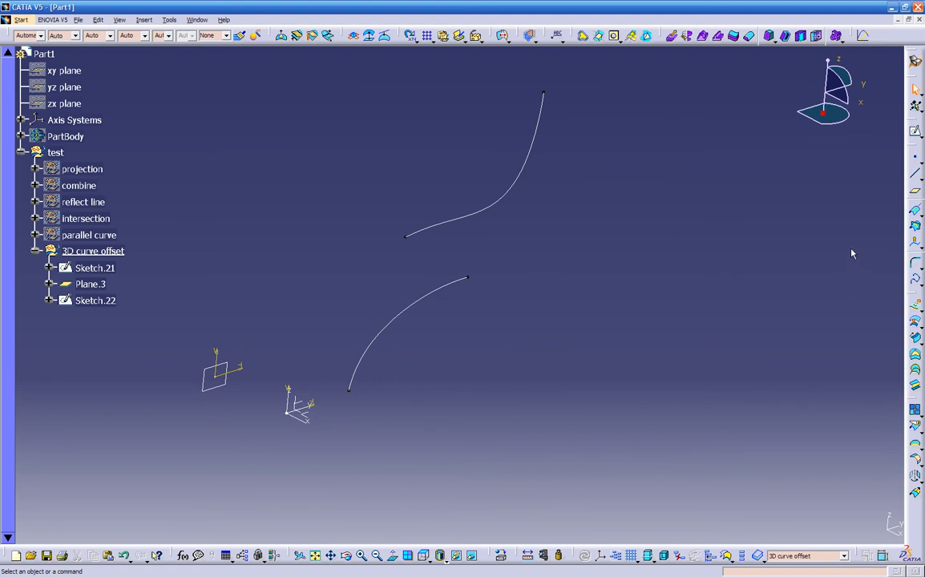
left_click(921, 270)
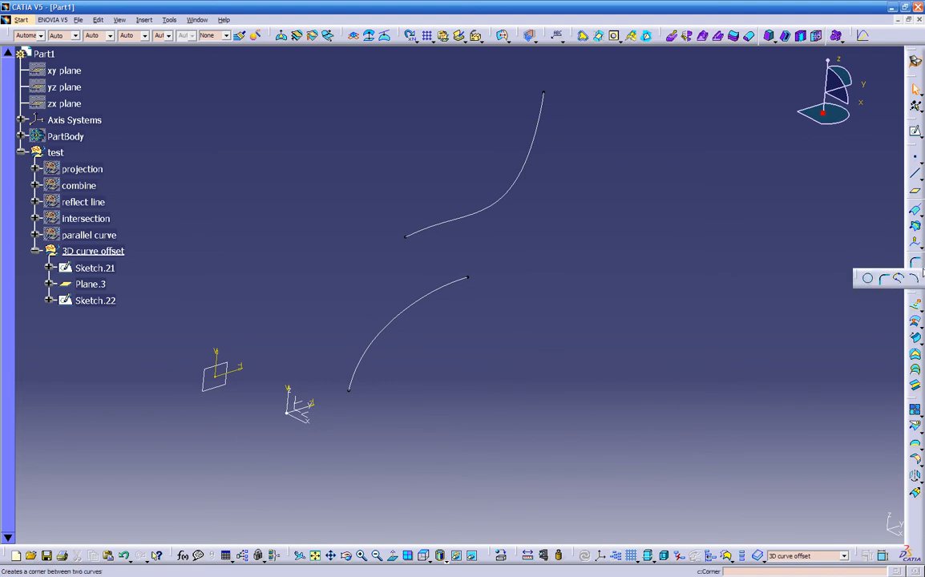
left_click(898, 279)
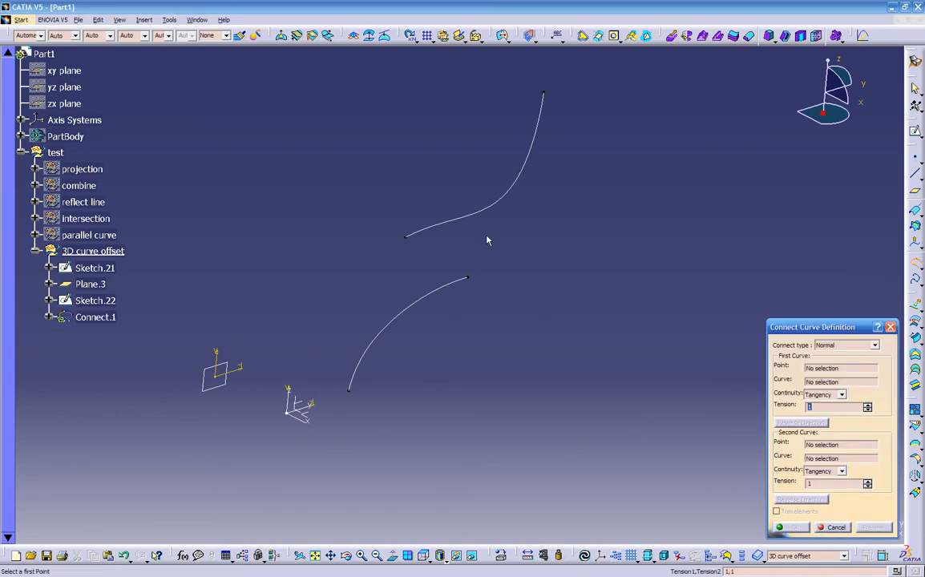
left_click(856, 382)
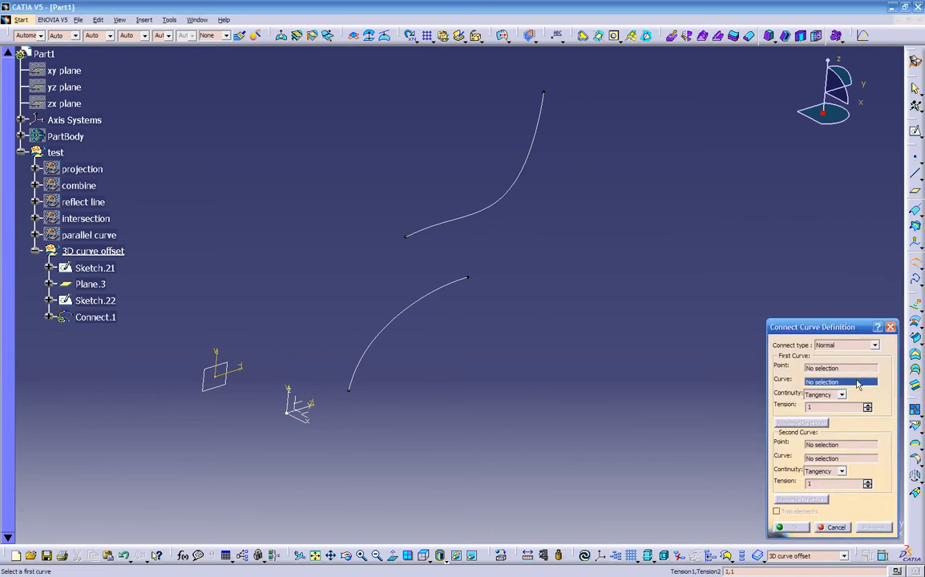
left_click(460, 217)
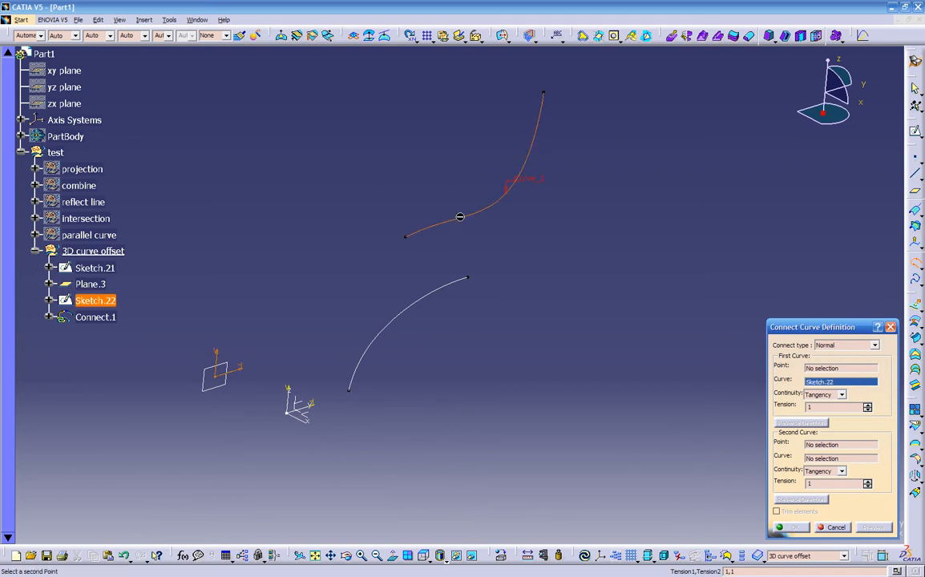
left_click(851, 368)
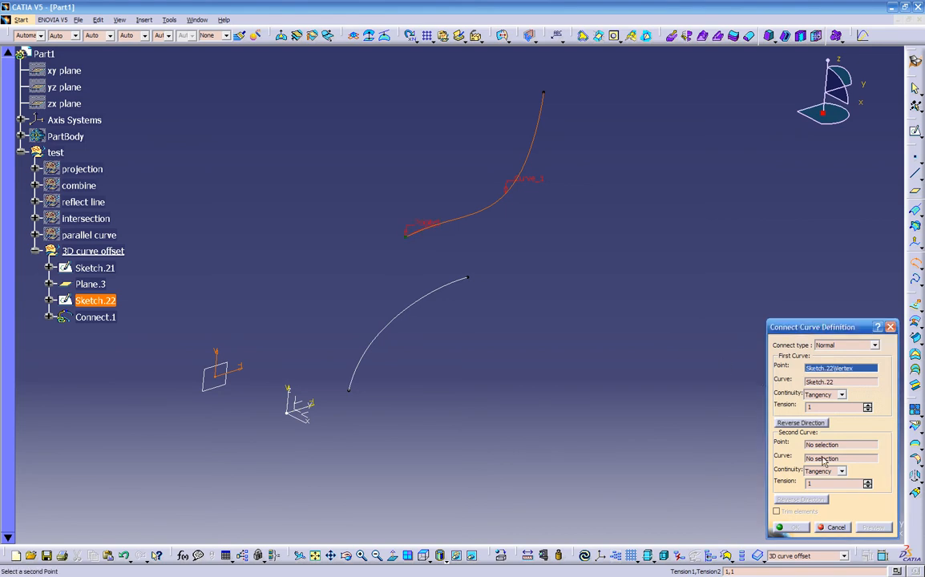
left_click(416, 301)
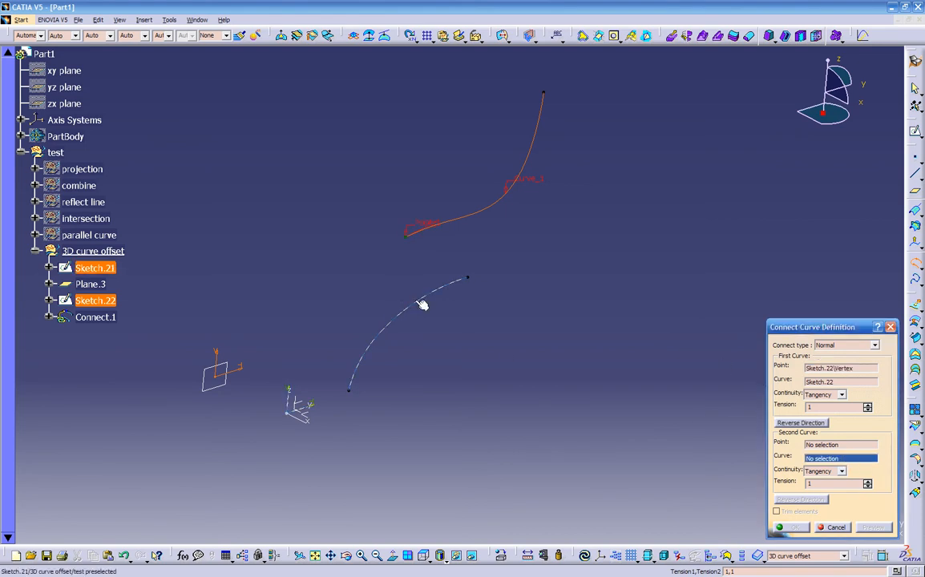
left_click(848, 446)
left_click(471, 280)
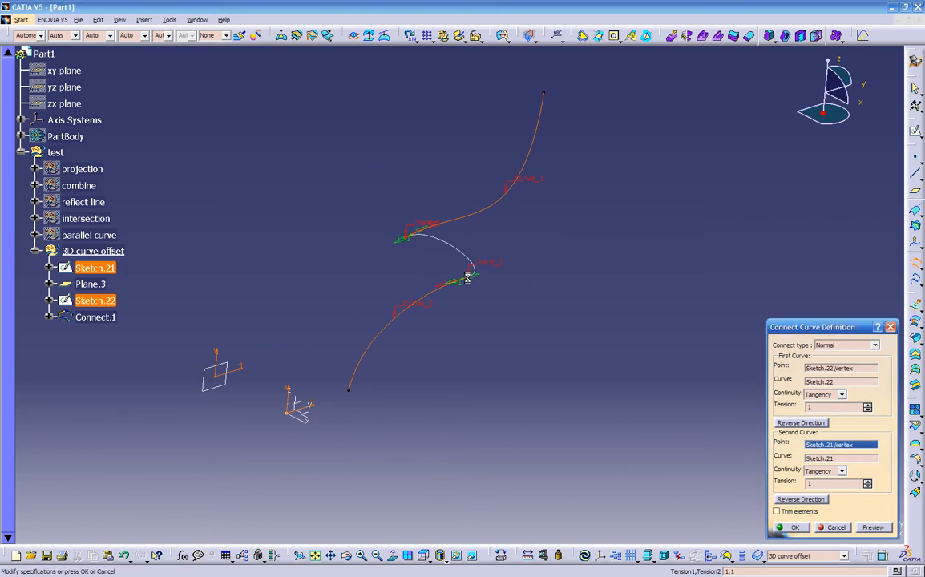
Step: Reverse the first curve's direction, adjust the tension starting with 1.4 on the second curve, and create the connect curve
mouse_move(500, 338)
middle_mouse_down()
mouse_move(473, 280)
mouse_move(382, 337)
mouse_move(430, 261)
mouse_move(505, 290)
mouse_move(521, 365)
mouse_move(551, 367)
middle_mouse_up()
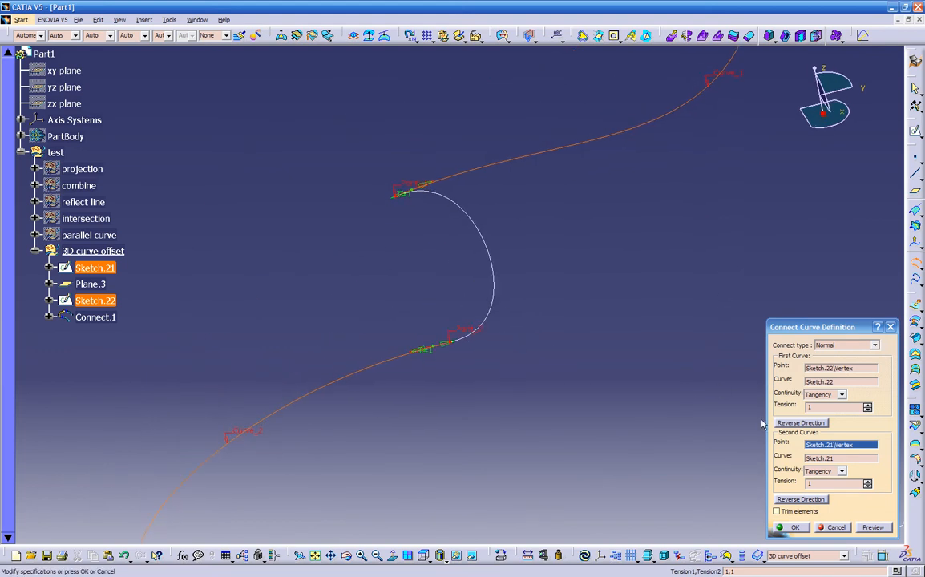
left_click(798, 422)
middle_click_drag(526, 430, 483, 355)
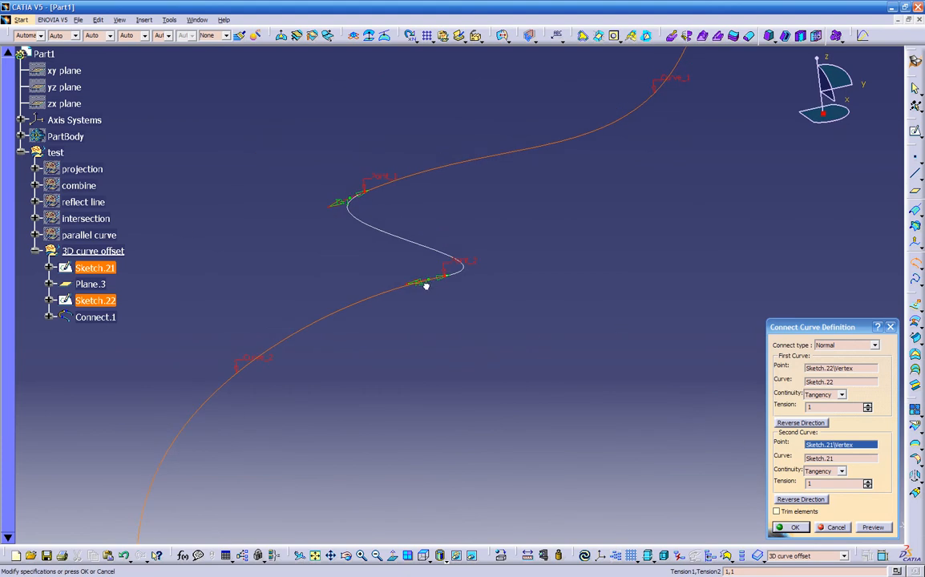
left_click_drag(426, 291, 405, 321)
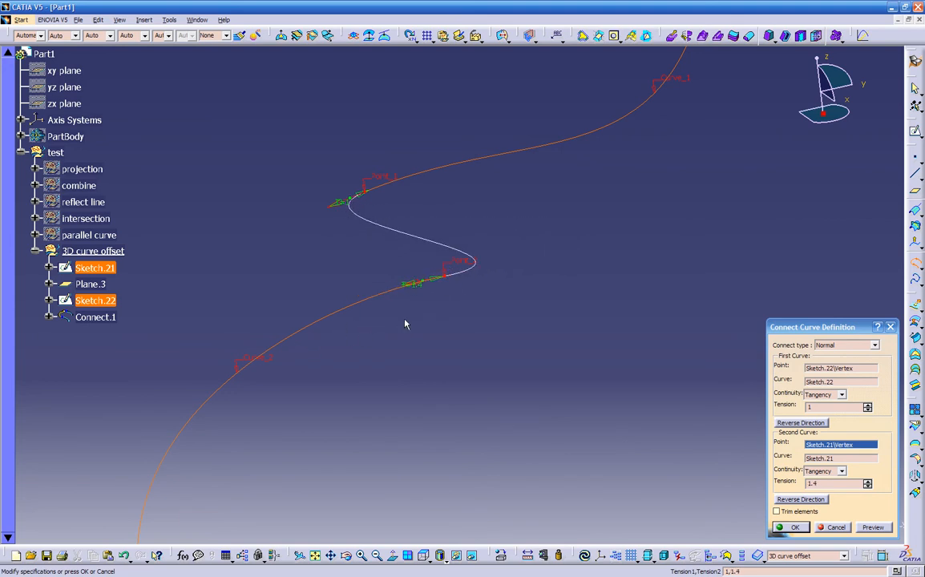
middle_click_drag(482, 366, 540, 274)
left_click_drag(497, 282, 325, 398)
middle_click_drag(326, 398, 545, 386)
left_click(788, 528)
Step: Edit the YZ-plane sketch, moving the spline's upper end point up and back so it ends steeply, and exit the sketch
middle_click_drag(481, 336, 377, 324)
middle_click_drag(675, 300, 596, 408)
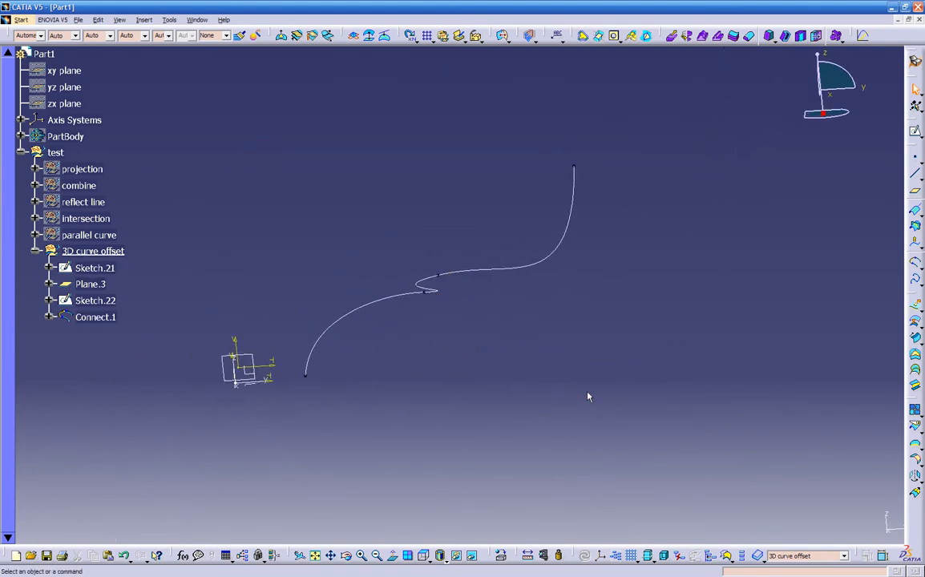
mouse_move(466, 307)
middle_mouse_down()
mouse_move(467, 380)
mouse_move(392, 304)
middle_mouse_up()
double_click(392, 305)
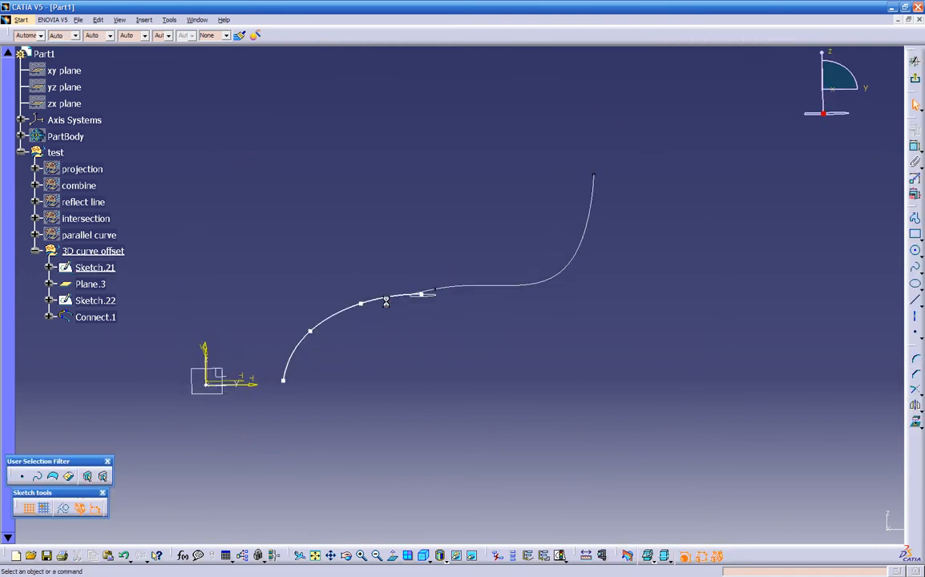
middle_click_drag(412, 325, 412, 239)
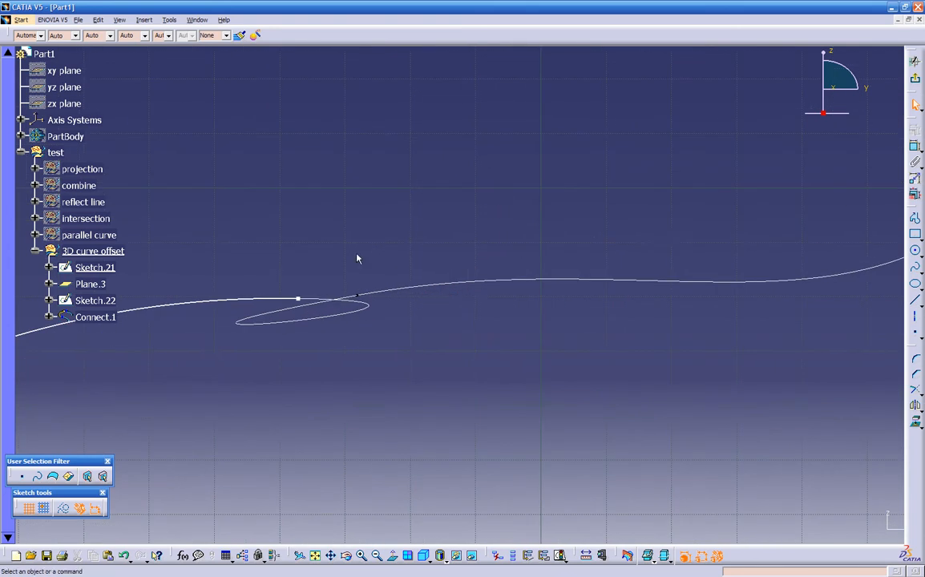
mouse_move(299, 299)
left_mouse_down()
mouse_move(223, 159)
mouse_move(157, 87)
mouse_move(138, 91)
left_mouse_up()
middle_click_drag(364, 383, 506, 389)
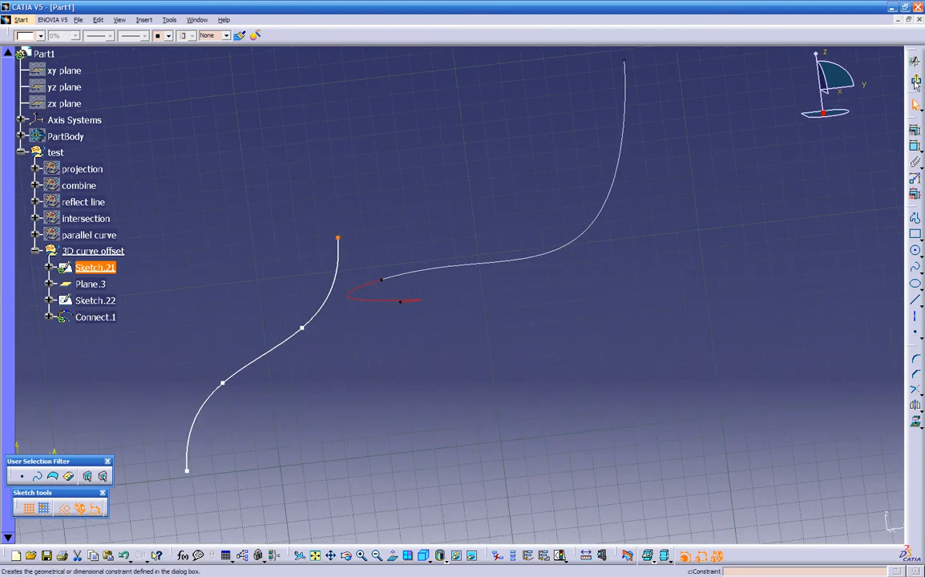
Step: Edit the connect curve, adjusting its tension to reshape the bridge between the two splines, and accept the definition
mouse_move(639, 302)
middle_mouse_down()
mouse_move(404, 341)
mouse_move(264, 347)
mouse_move(302, 332)
mouse_move(548, 432)
mouse_move(575, 323)
mouse_move(454, 265)
middle_mouse_up()
double_click(348, 207)
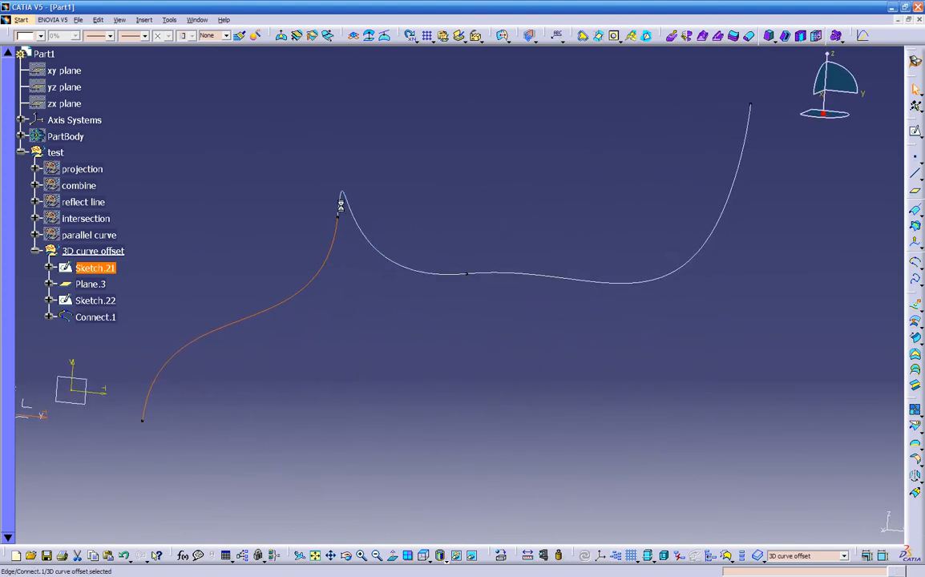
middle_click_drag(368, 299, 651, 406)
left_click_drag(420, 290, 329, 406)
middle_click_drag(453, 390, 485, 305)
left_click_drag(510, 287, 510, 332)
left_click(790, 533)
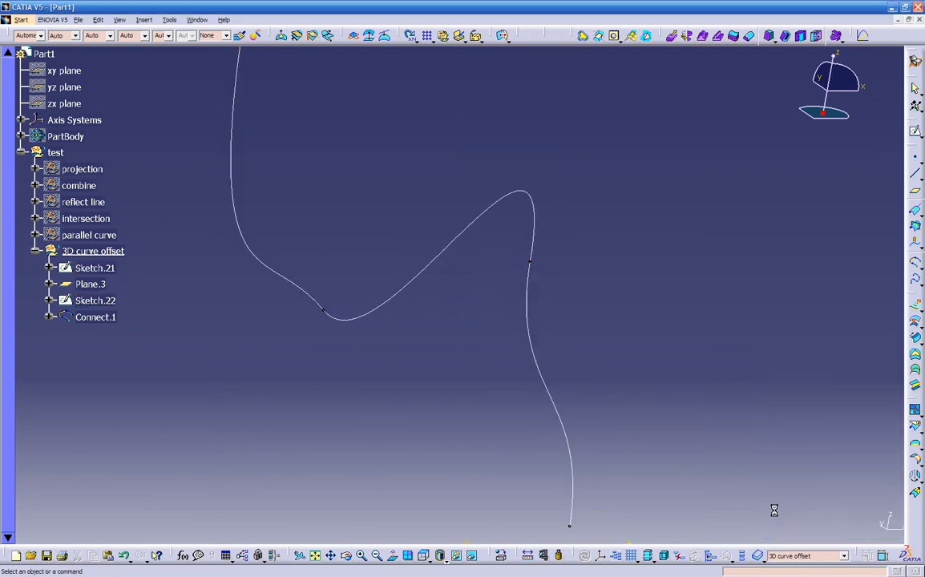
Step: Edit the offset-plane sketch, raising the starting part of the spline so it slopes down from the connect curve, and exit the sketch
mouse_move(663, 314)
middle_mouse_down()
mouse_move(387, 347)
mouse_move(192, 303)
mouse_move(580, 408)
mouse_move(392, 412)
mouse_move(580, 324)
middle_mouse_up()
double_click(581, 321)
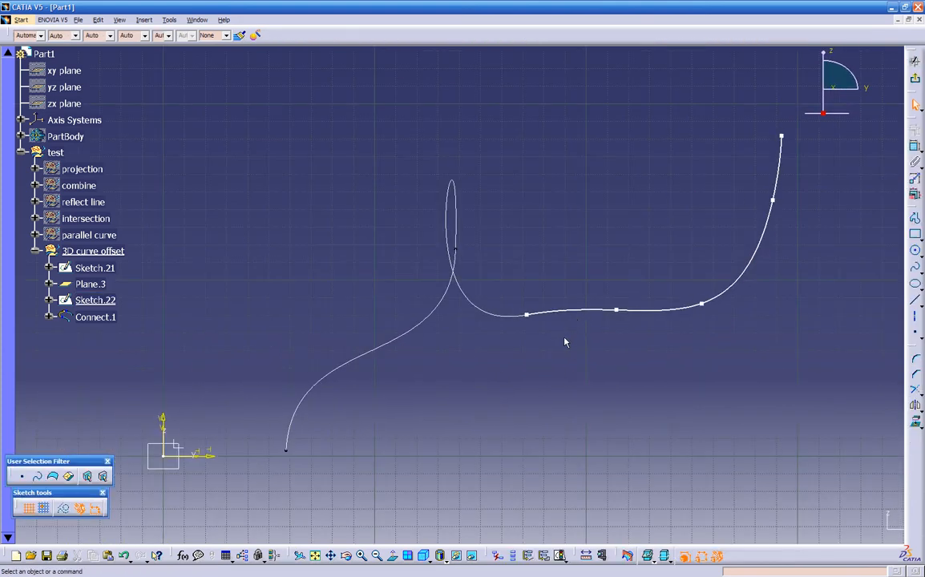
left_click_drag(594, 314, 591, 267)
left_click(522, 268)
left_click_drag(517, 252, 517, 236)
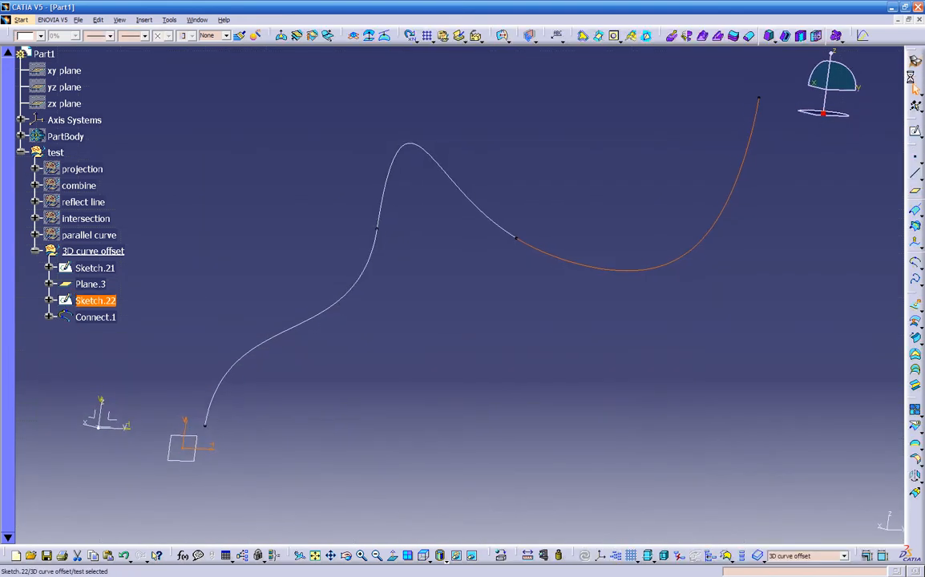
mouse_move(479, 310)
middle_mouse_down()
mouse_move(361, 304)
mouse_move(226, 319)
mouse_move(233, 355)
mouse_move(489, 371)
mouse_move(575, 366)
mouse_move(551, 376)
mouse_move(725, 304)
mouse_move(462, 406)
mouse_move(430, 286)
mouse_move(527, 262)
mouse_move(415, 322)
mouse_move(440, 306)
mouse_move(543, 392)
mouse_move(524, 413)
mouse_move(533, 411)
middle_mouse_up()
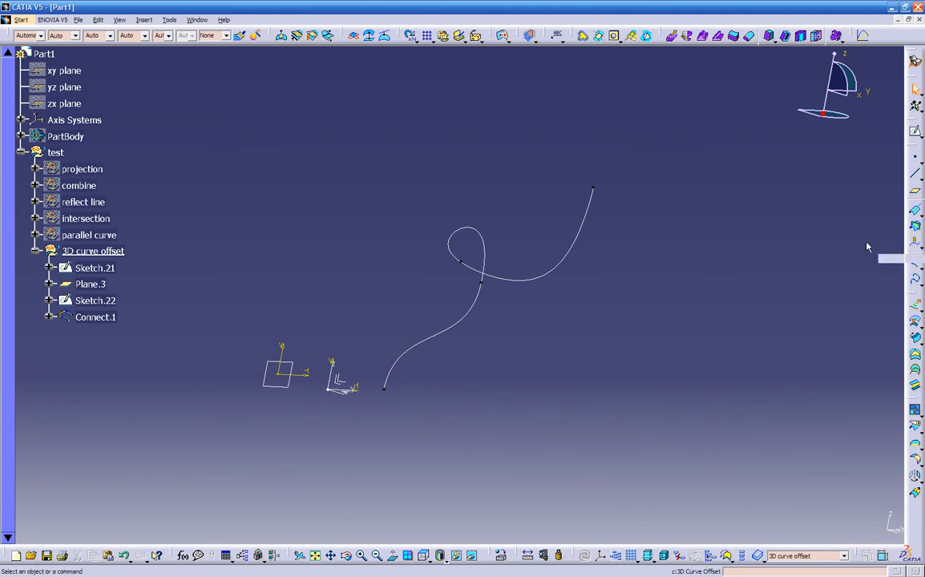
left_click(477, 240)
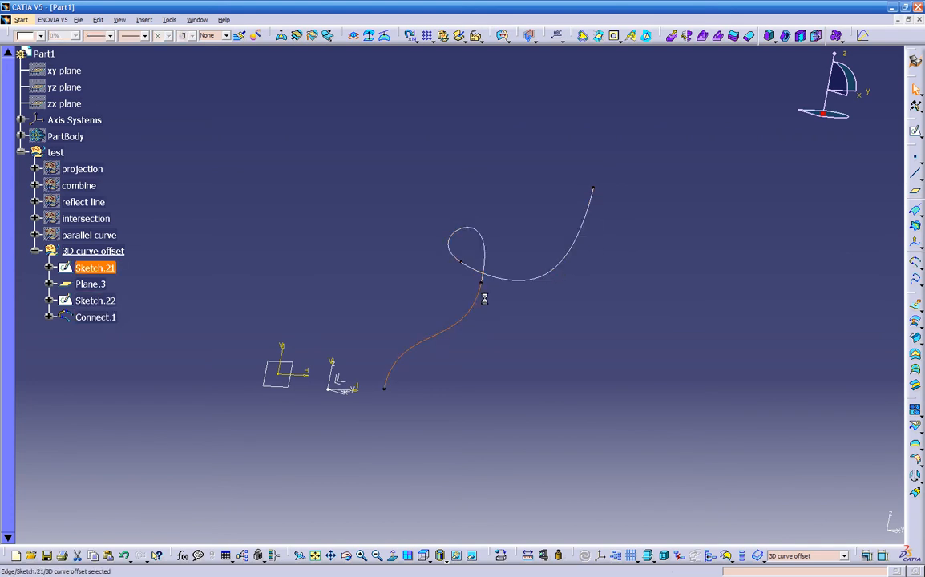
left_click(96, 300)
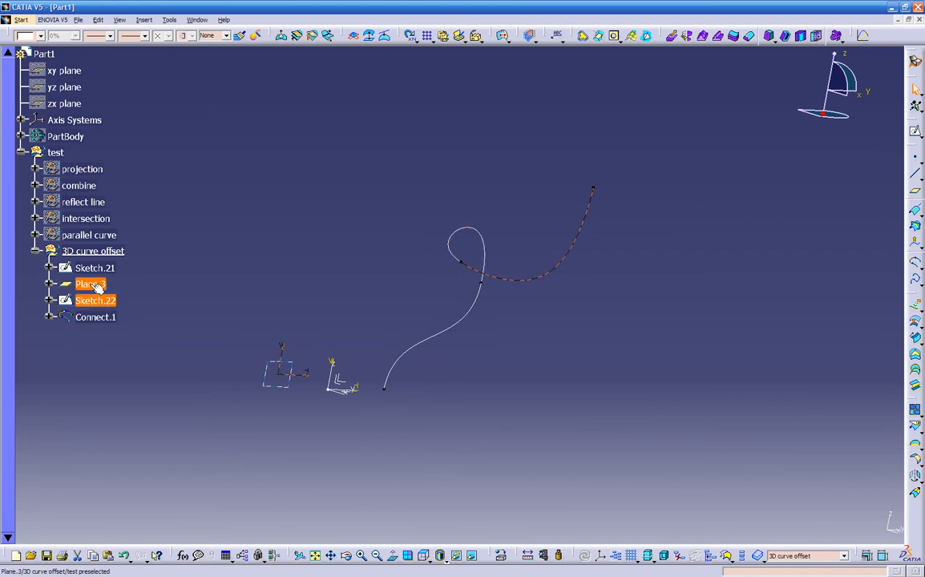
left_click(98, 270)
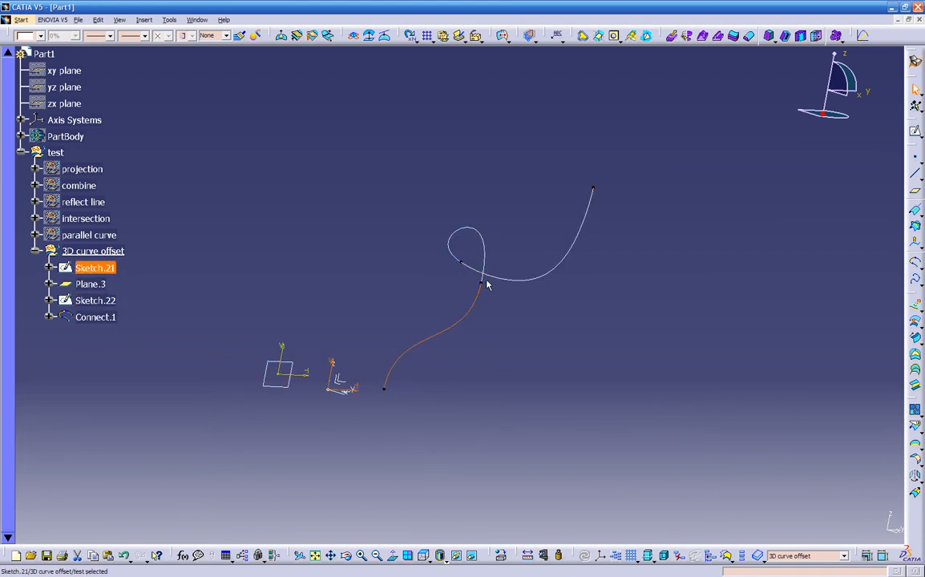
left_click(740, 273)
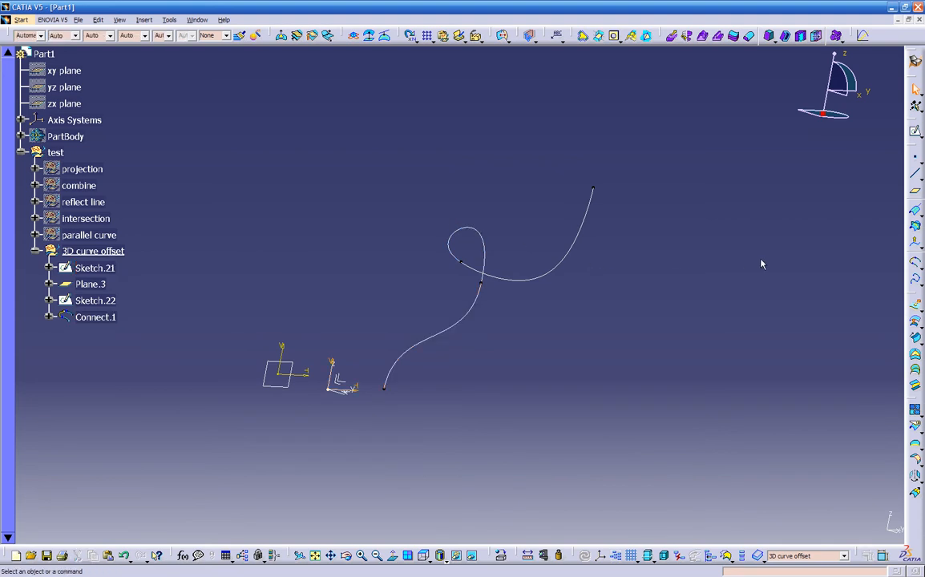
Step: Try a 3D Curve Offset of the connect curve alone, with the offset plane as pulling direction and about -1.969 in offset
left_click(915, 244)
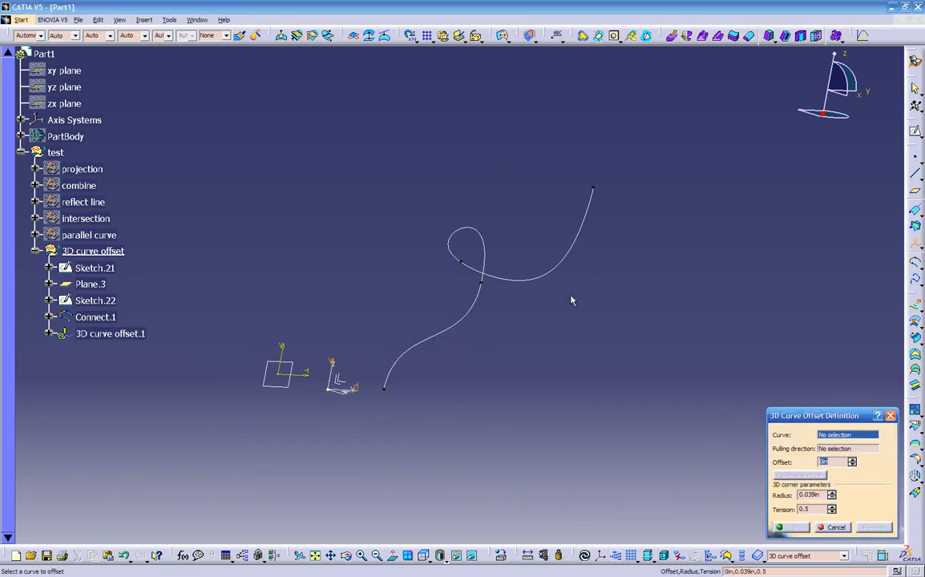
left_click(484, 239)
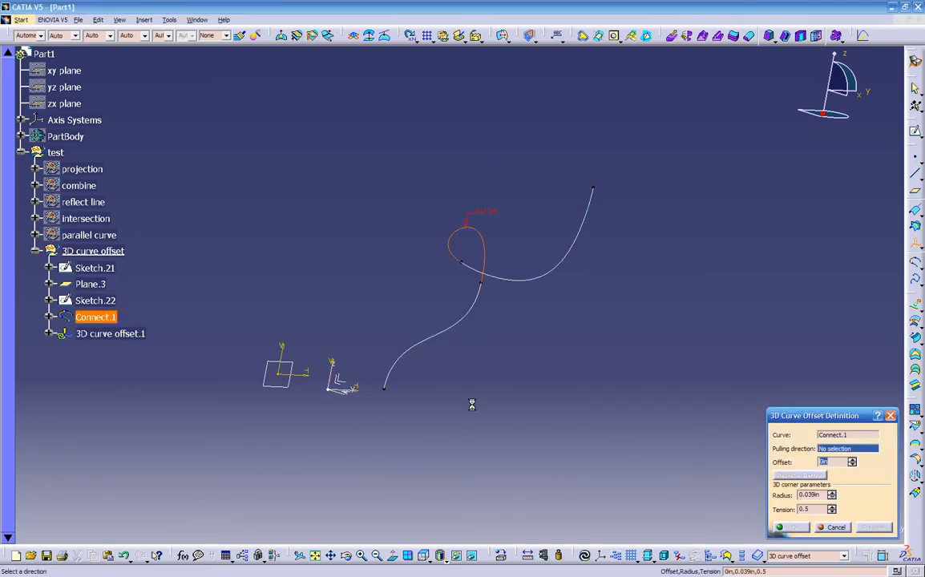
middle_click_drag(310, 398, 407, 392)
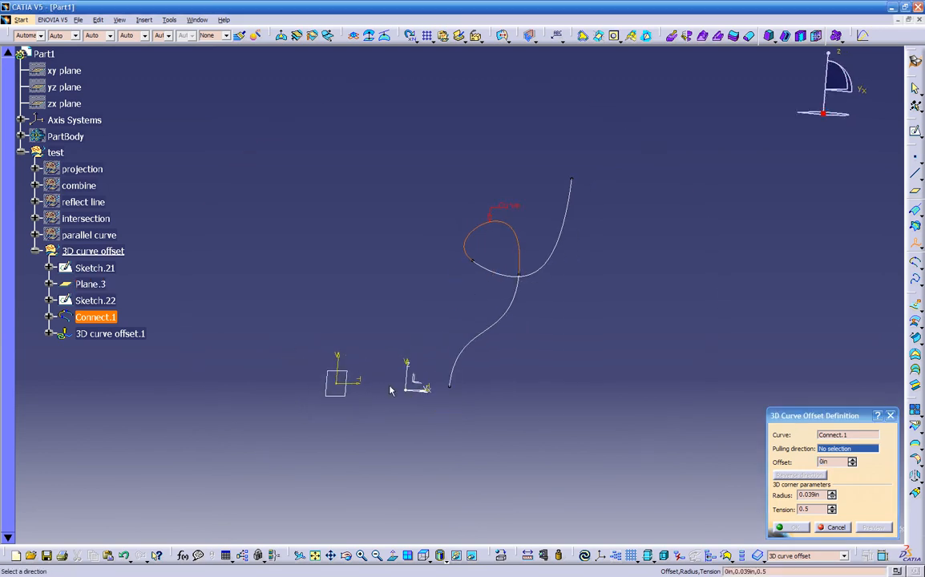
left_click(350, 397)
middle_click_drag(362, 345, 427, 238)
left_click_drag(483, 205, 427, 201)
mouse_move(427, 200)
middle_mouse_down()
mouse_move(519, 289)
mouse_move(373, 314)
mouse_move(382, 367)
mouse_move(398, 296)
mouse_move(437, 243)
middle_mouse_up()
middle_click_drag(527, 346, 568, 391)
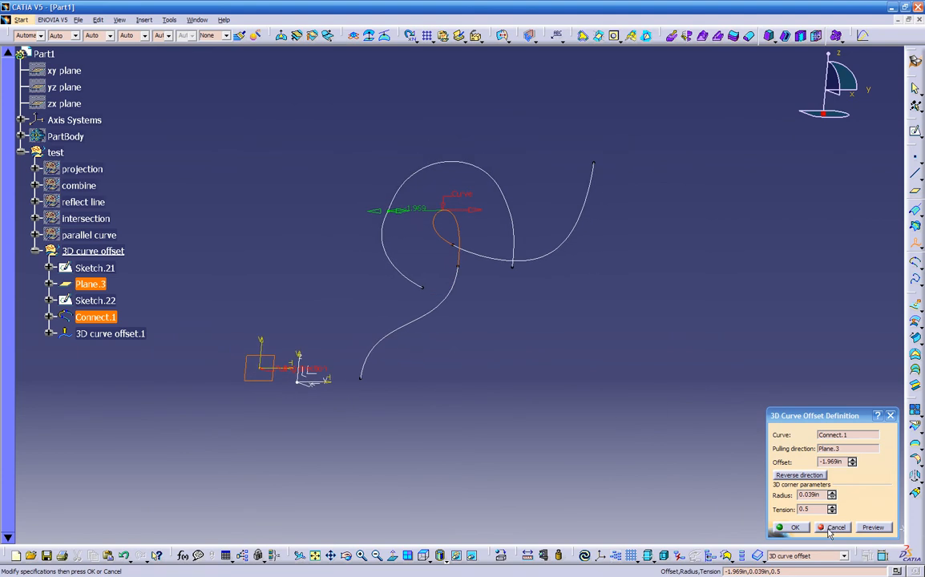
left_click(834, 527)
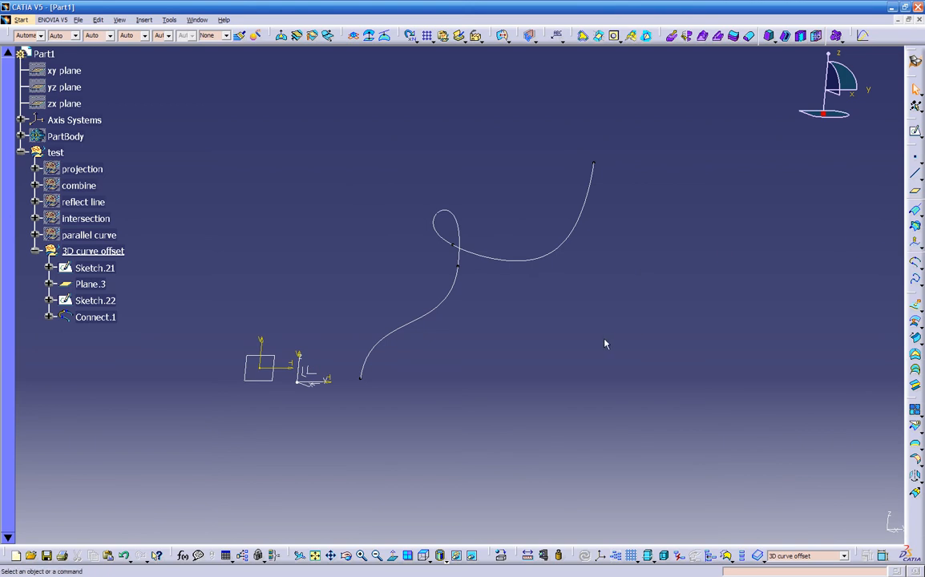
Step: Join the two spline sketches and the connect curve into a single curve, previewing and accepting the definition
left_click(450, 293)
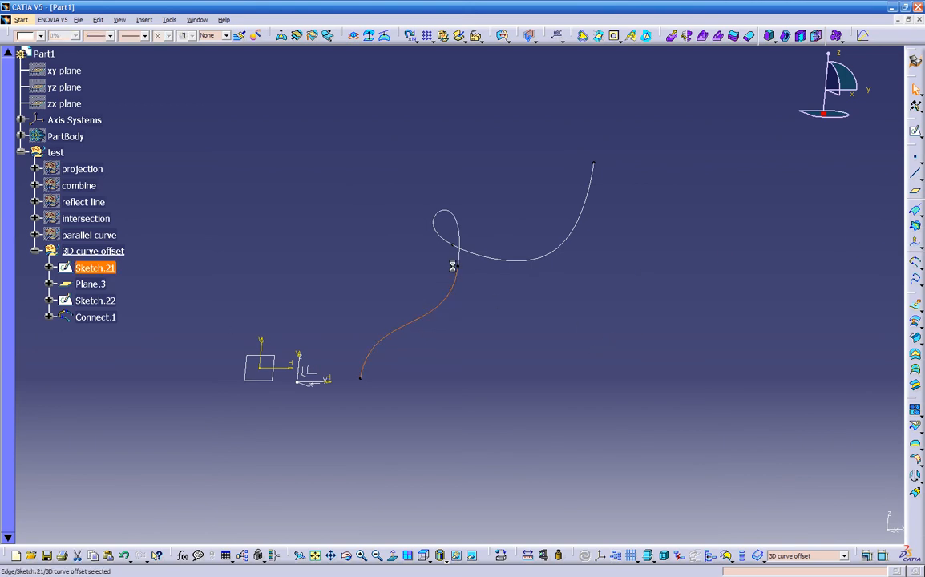
left_click(479, 256, "ctrl")
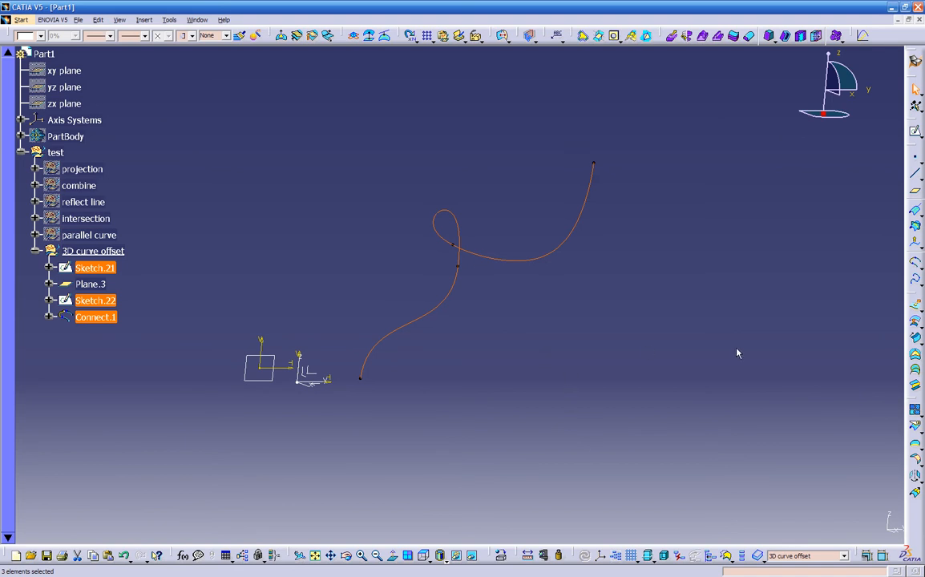
left_click(916, 411)
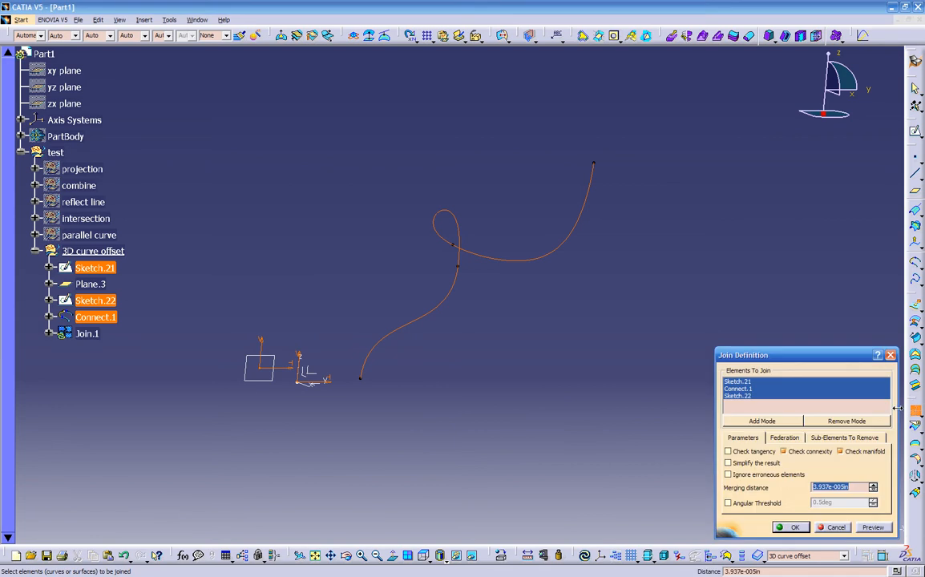
left_click(862, 525)
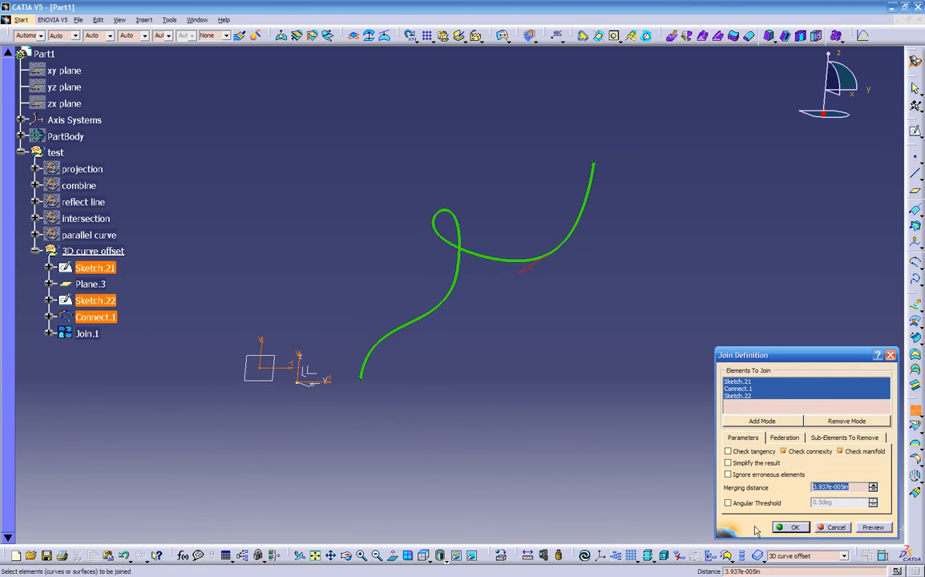
left_click(790, 528)
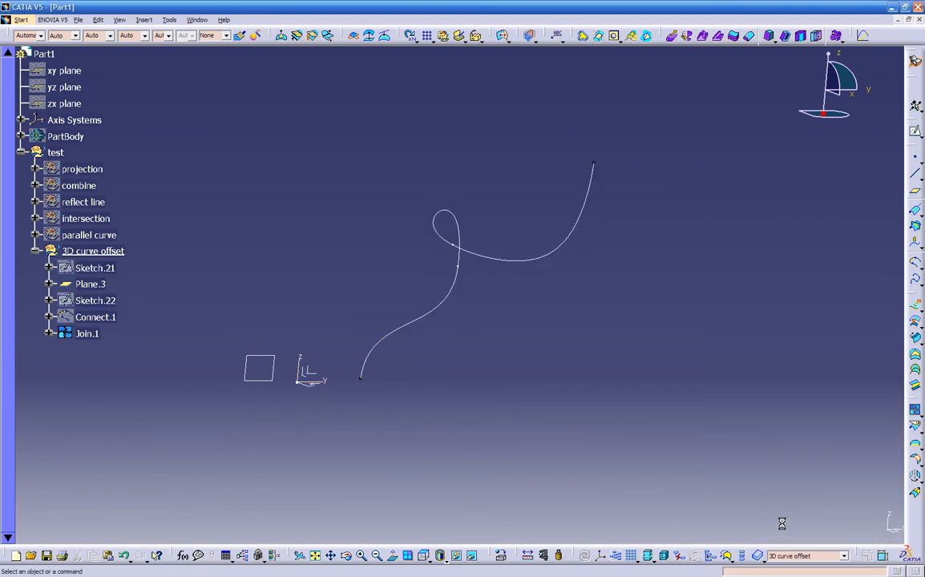
Step: Change the joined curve's colour to black
middle_click_drag(674, 460, 565, 346)
middle_click_drag(642, 350, 510, 284)
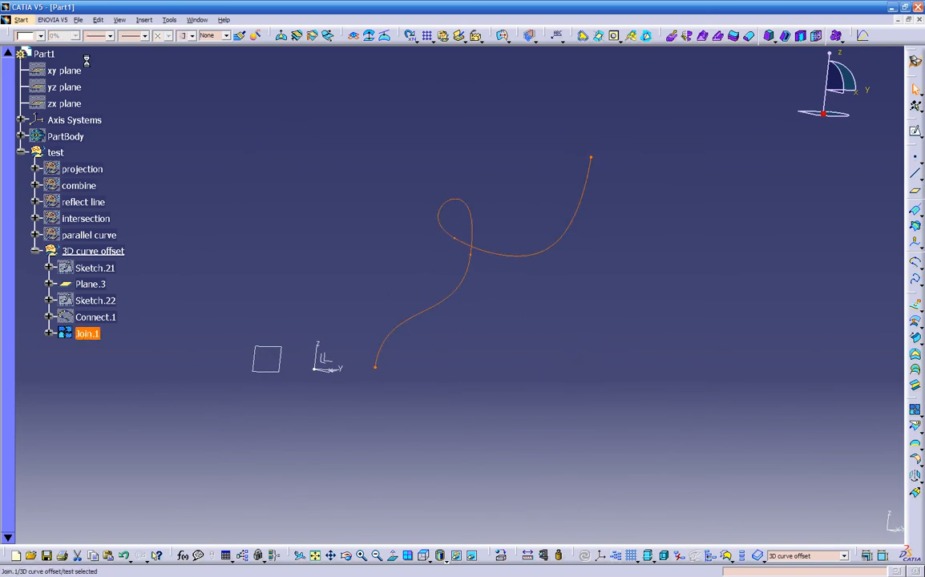
left_click(40, 35)
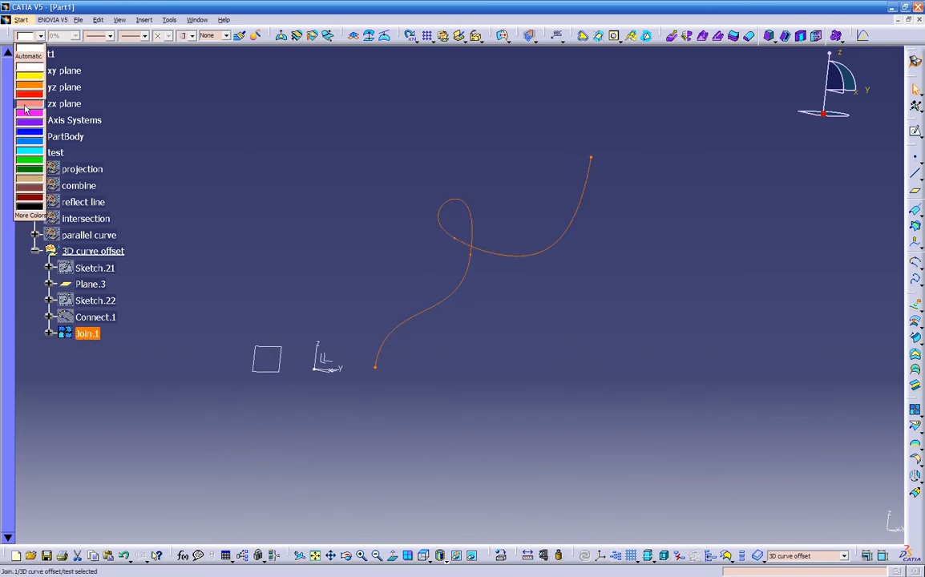
left_click(32, 205)
left_click(228, 196)
Step: Start a 3D Curve Offset of the joined curve with the offset plane as pulling direction
middle_click_drag(487, 358, 592, 302)
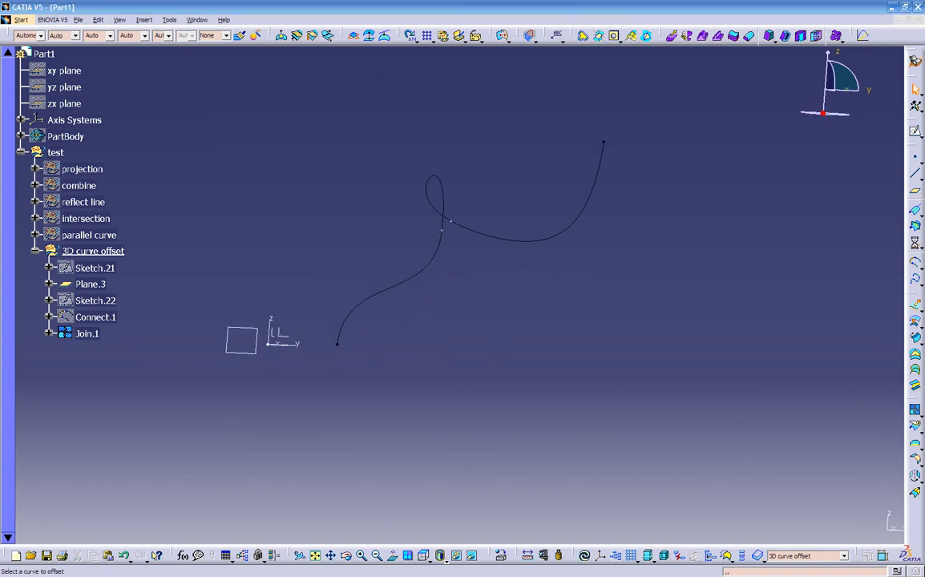
left_click(525, 242)
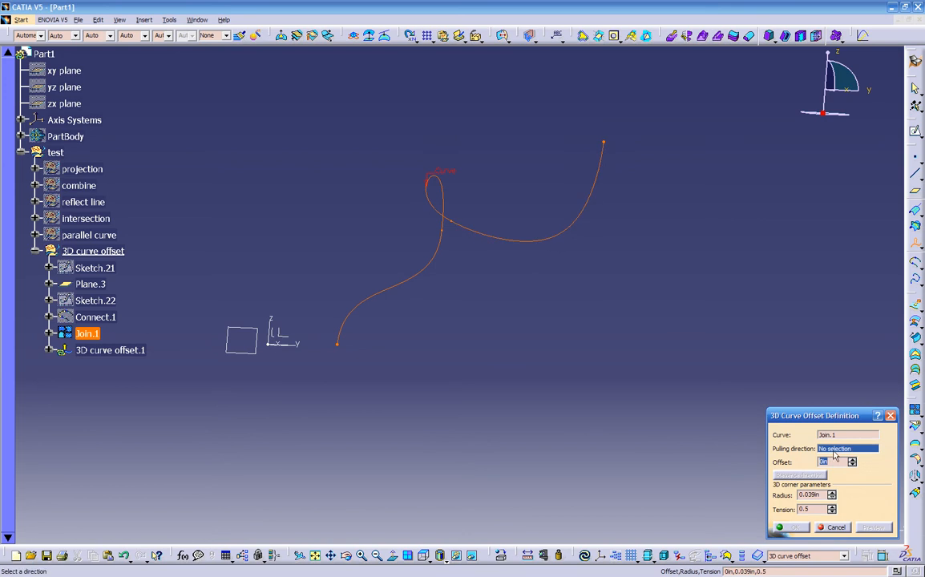
middle_click_drag(541, 359, 635, 376)
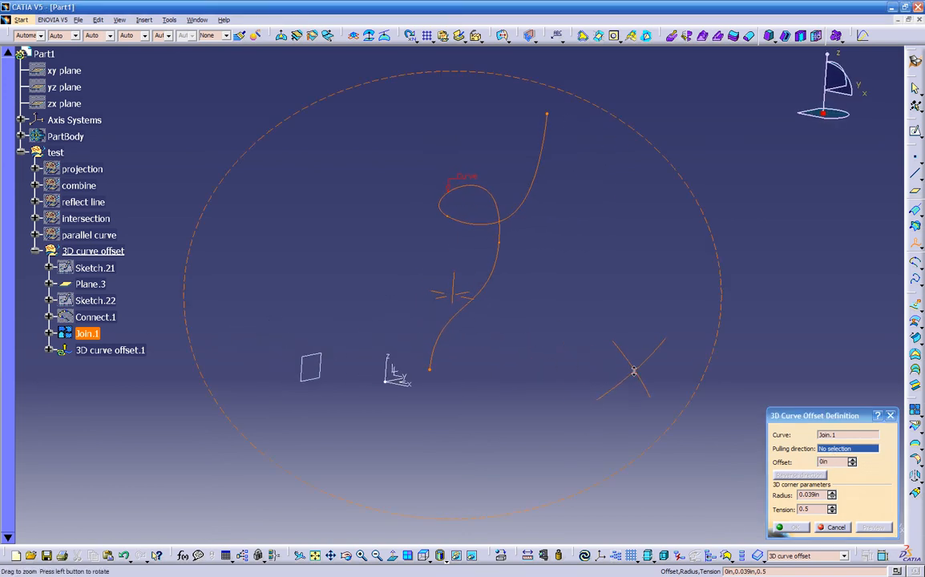
left_click(322, 361)
Step: Try different offset distances for the joined curve, first about -2.402 in and finally about 0.315 in
middle_click_drag(388, 298, 373, 280)
left_click_drag(402, 220, 316, 293)
left_click(462, 312)
middle_click_drag(405, 289, 434, 246)
left_click_drag(390, 221, 386, 224)
left_click(464, 313)
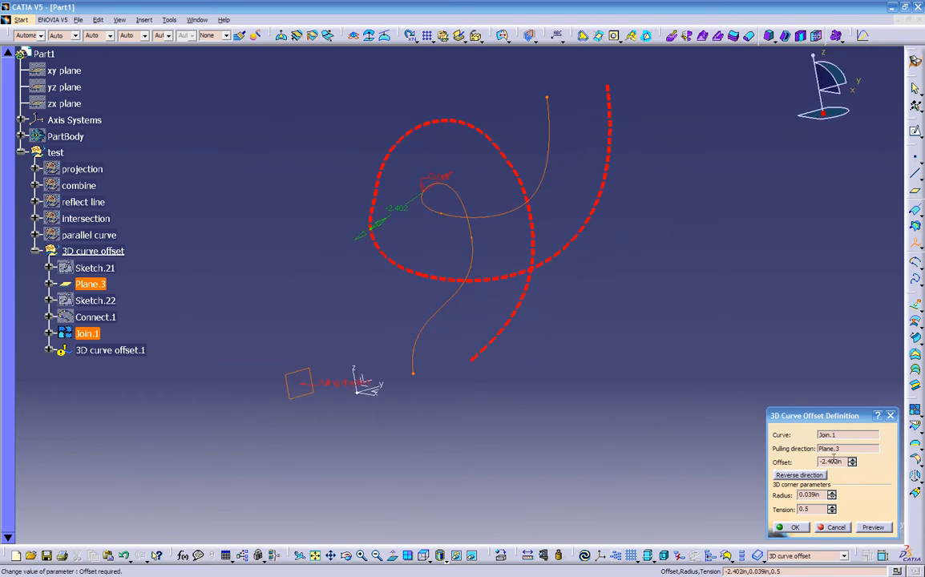
left_click_drag(840, 462, 787, 463)
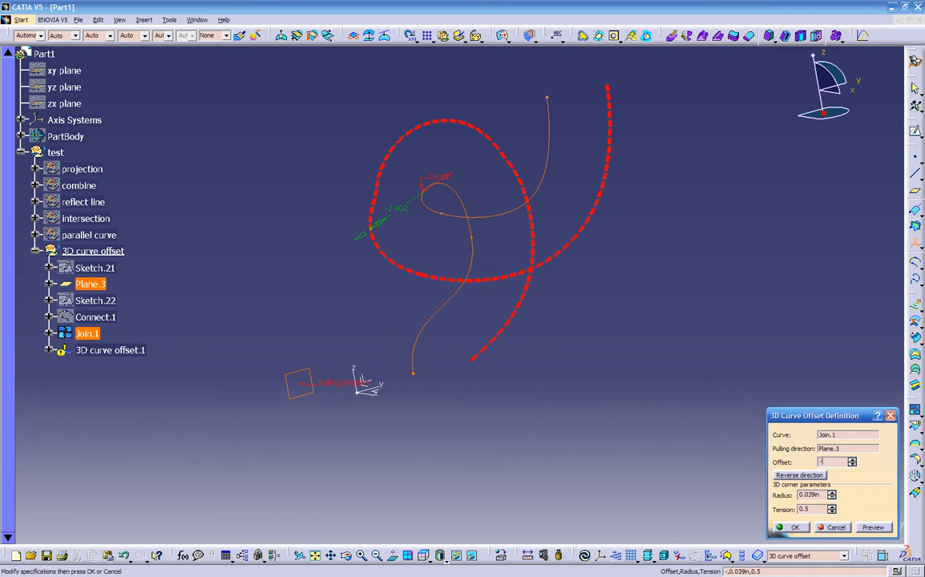
left_click(656, 449)
middle_click_drag(469, 292, 345, 238)
left_click_drag(334, 217, 407, 191)
left_click(460, 312)
middle_click_drag(565, 341, 597, 336)
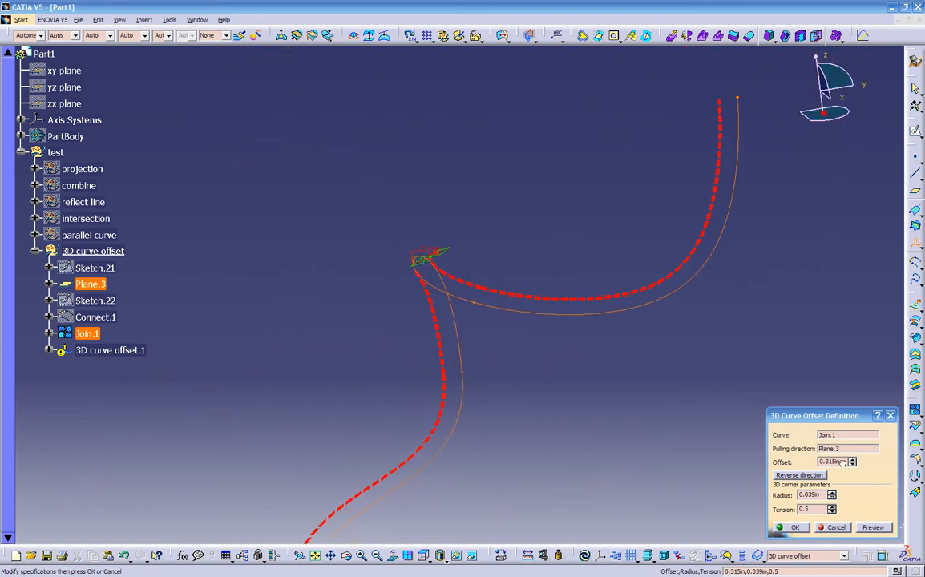
Step: Set the 3D curve offset to 0.5 in, reverse its direction and accept the definition
left_click_drag(831, 460, 841, 460)
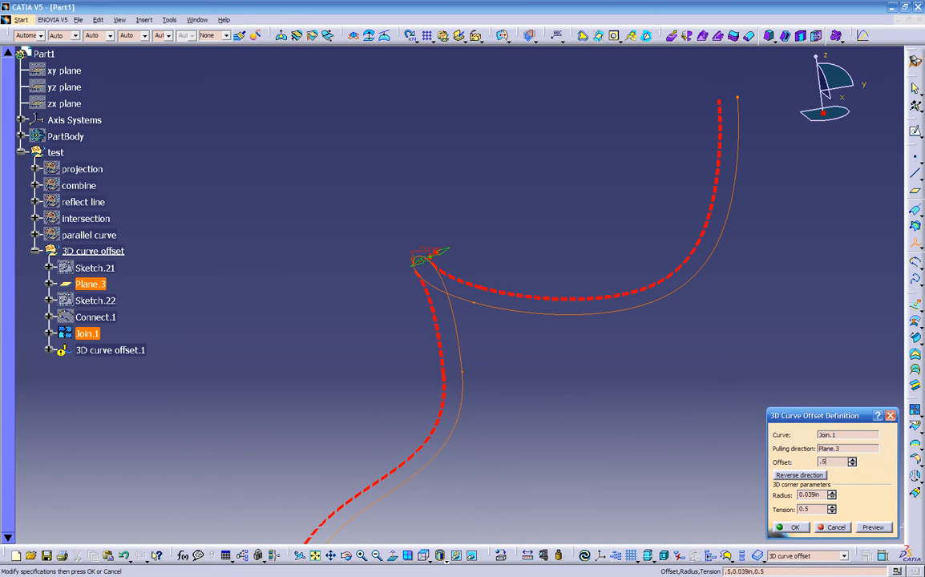
key("Return")
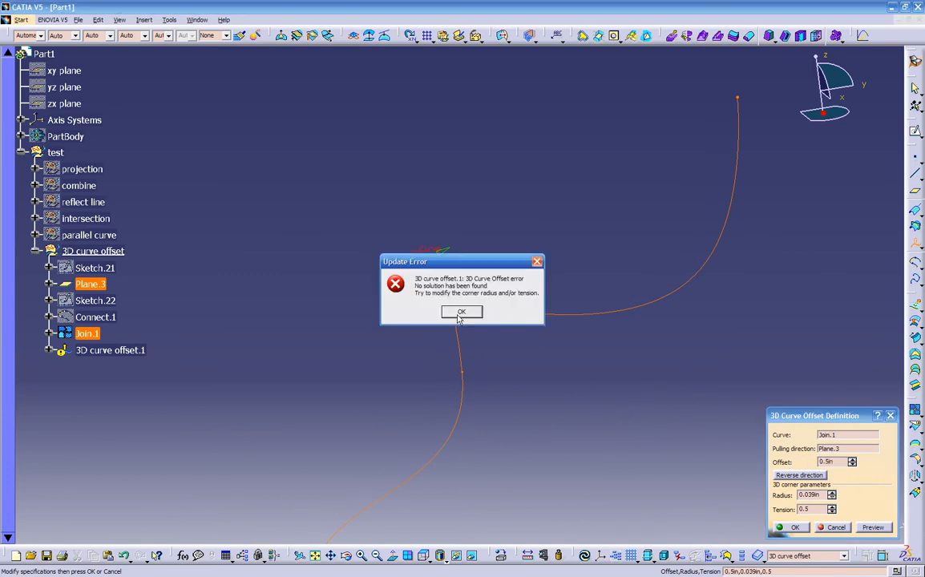
left_click(461, 313)
middle_click_drag(413, 258, 481, 378)
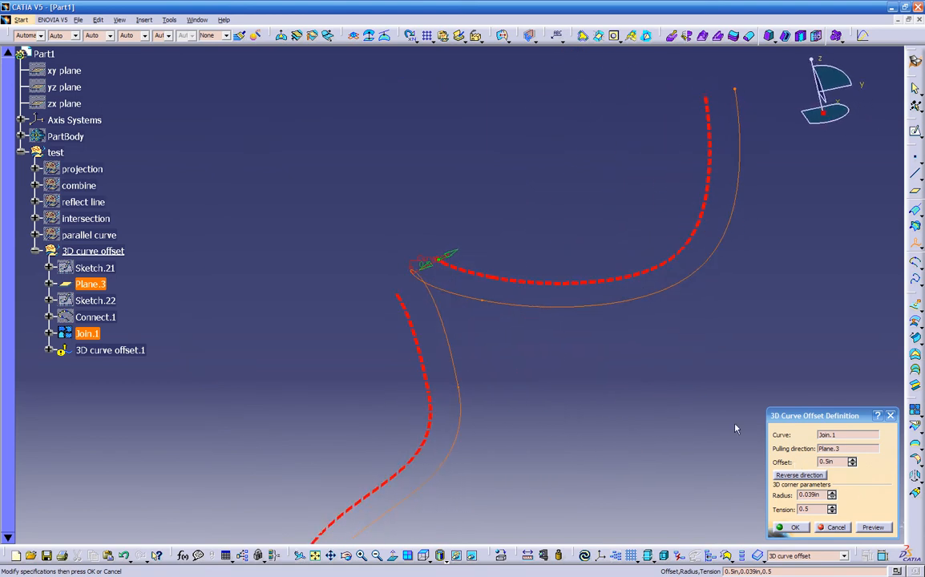
left_click(802, 475)
middle_click_drag(545, 384, 645, 397)
left_click(788, 529)
Step: Create a blend surface between the joined curve and its 3D offset curve
middle_click_drag(756, 519, 561, 386)
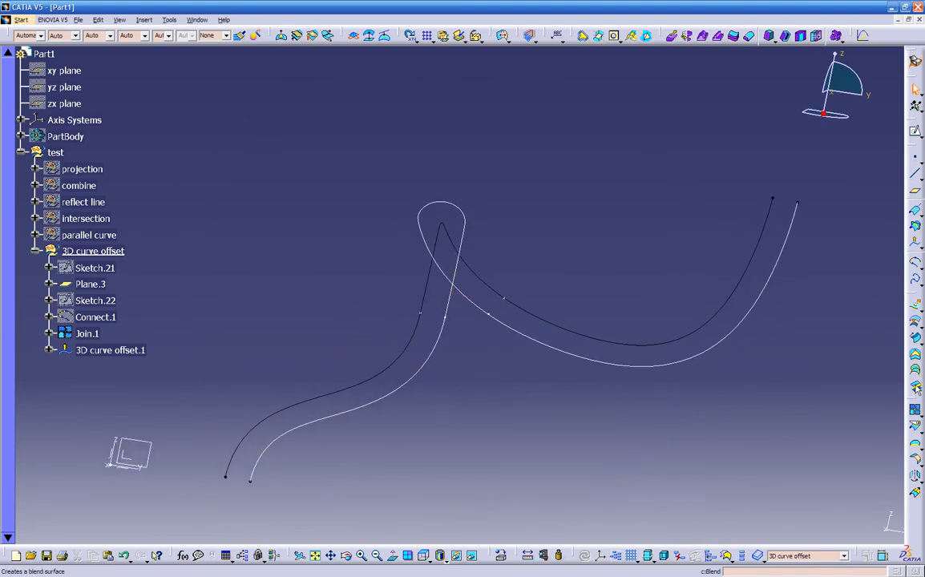
left_click(770, 205)
left_click(794, 223)
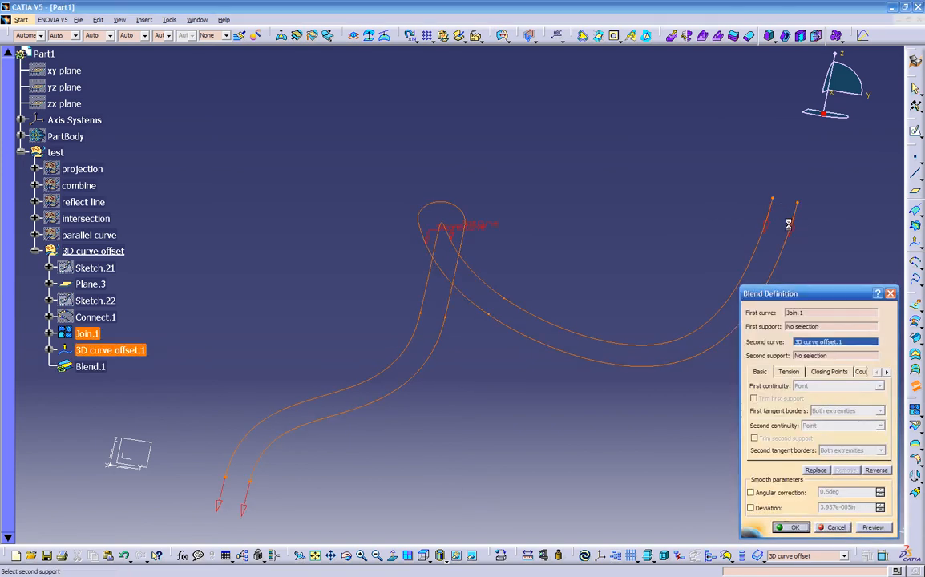
left_click(870, 527)
middle_click_drag(636, 431, 513, 357)
left_click(798, 528)
Step: Sketch a slanted line on the offset plane, crossing the lower part of the blend surface, and exit the sketch
middle_click_drag(616, 416, 581, 177)
middle_click_drag(421, 295, 366, 382)
left_click(304, 374)
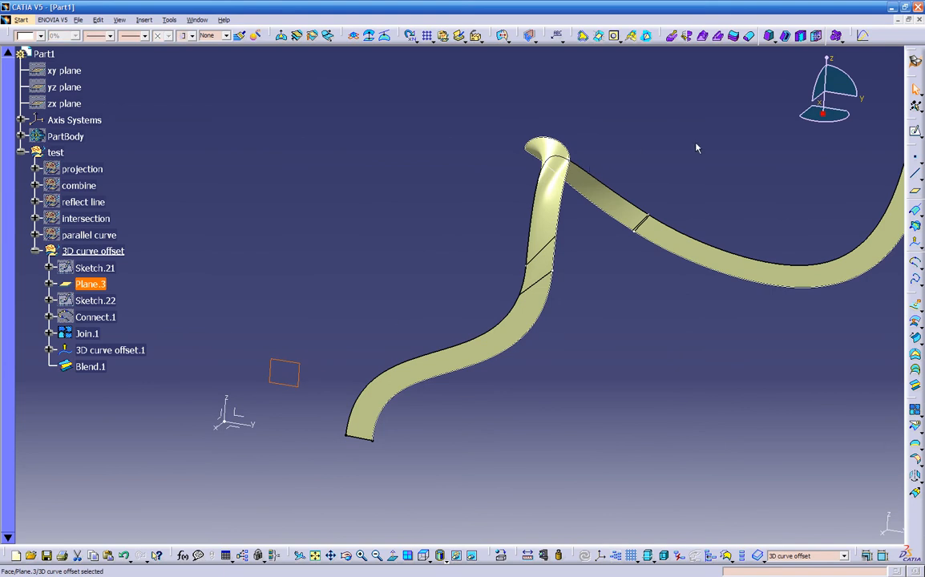
left_click(915, 131)
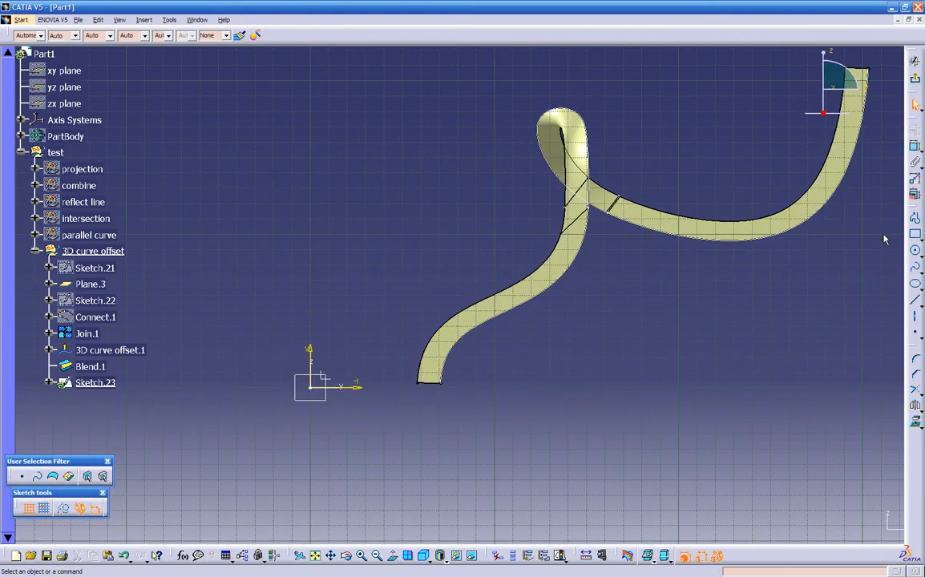
left_click(916, 302)
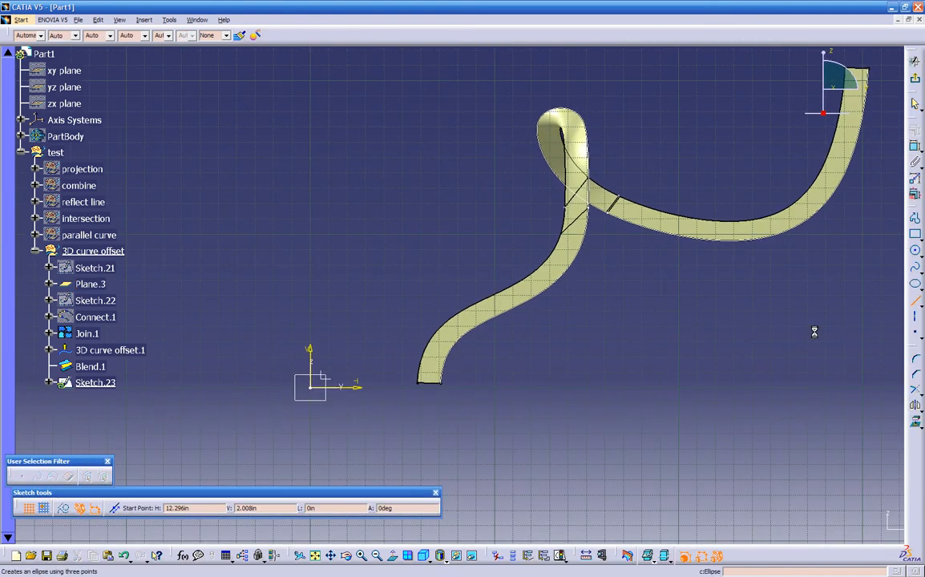
left_click(595, 429)
left_click(417, 118)
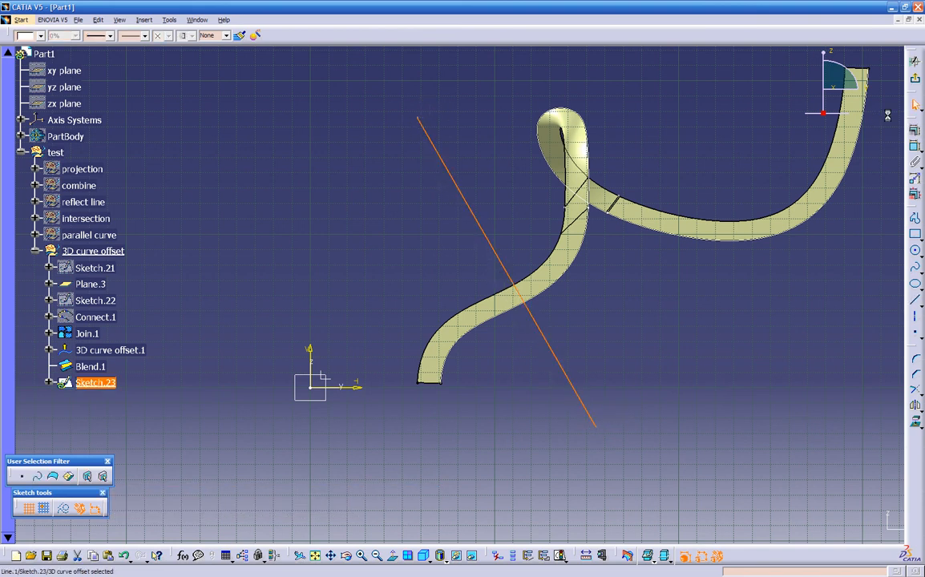
left_click(913, 79)
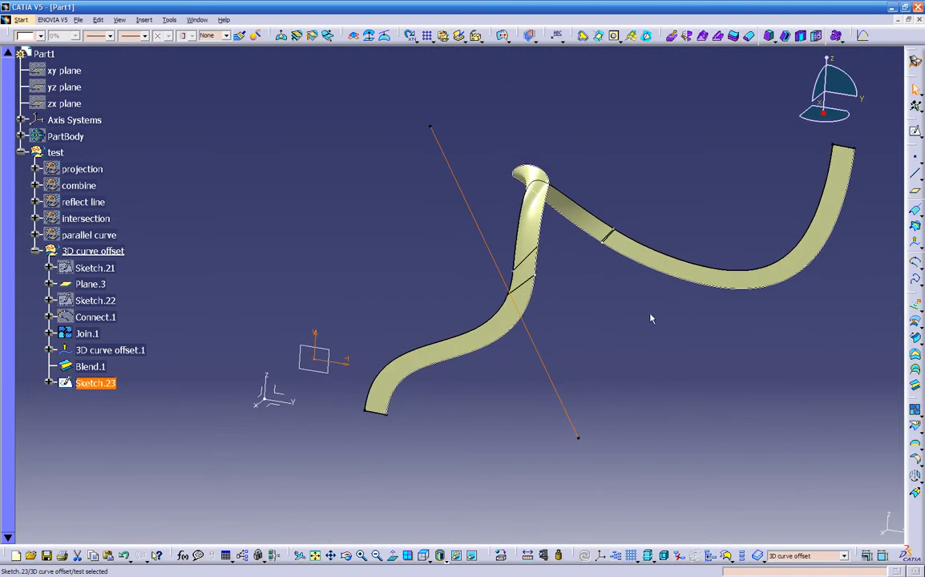
Step: Edit the 3D curve offset to use the sketched line as pulling direction and preview the result
middle_click_drag(451, 350, 463, 330)
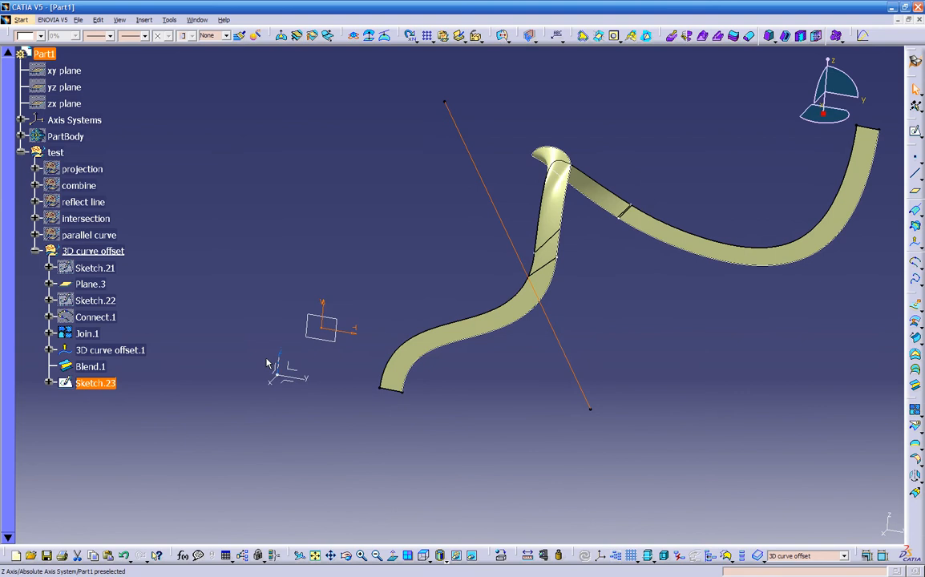
double_click(142, 352)
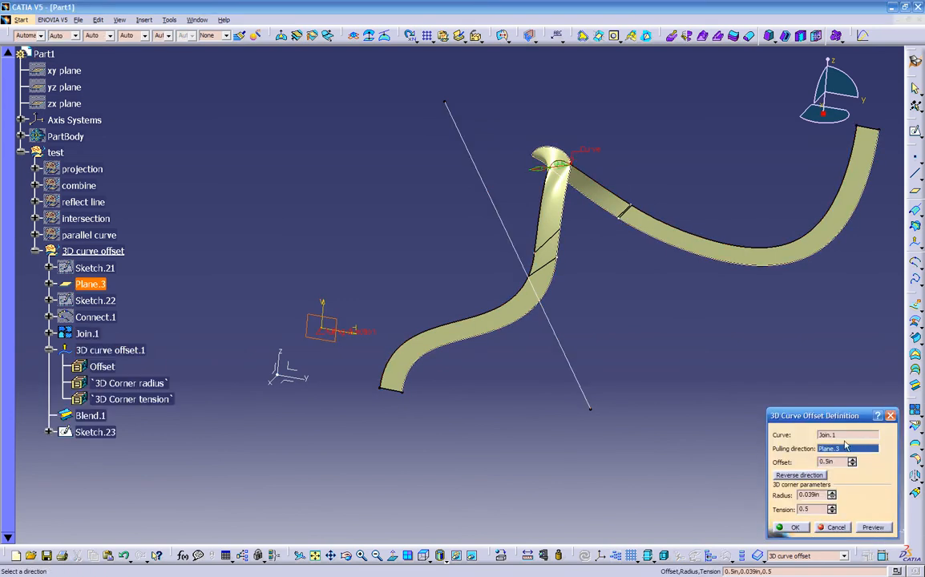
left_click(562, 355)
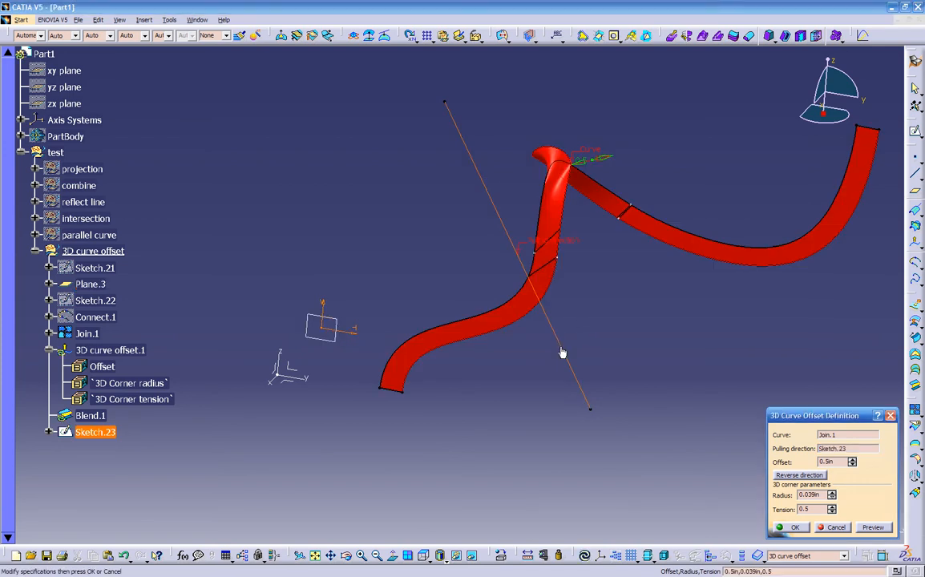
middle_click_drag(582, 306, 574, 328)
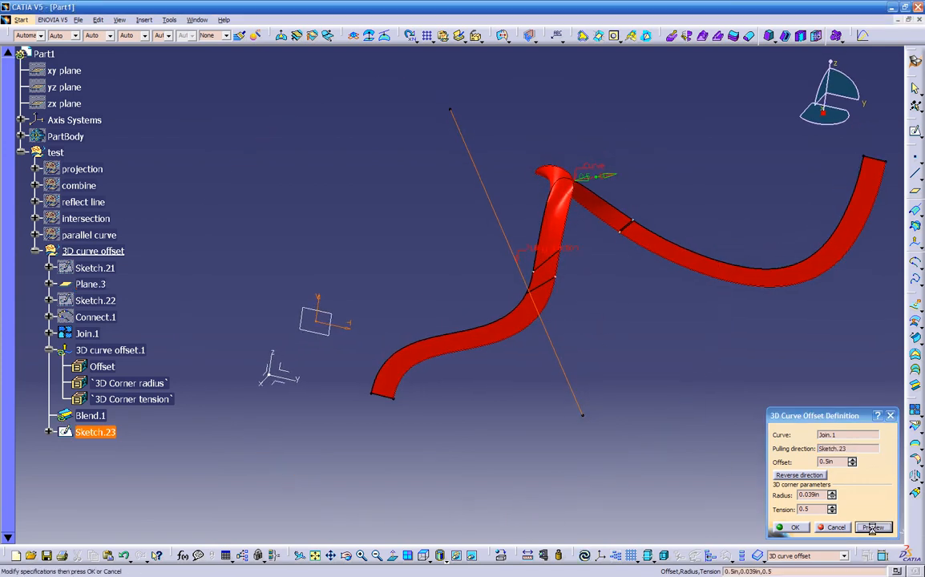
left_click(872, 528)
Step: Increase the curve offset to about 3.268 in and try raising the 3D corner tension to 0.8
middle_click_drag(634, 362, 705, 437)
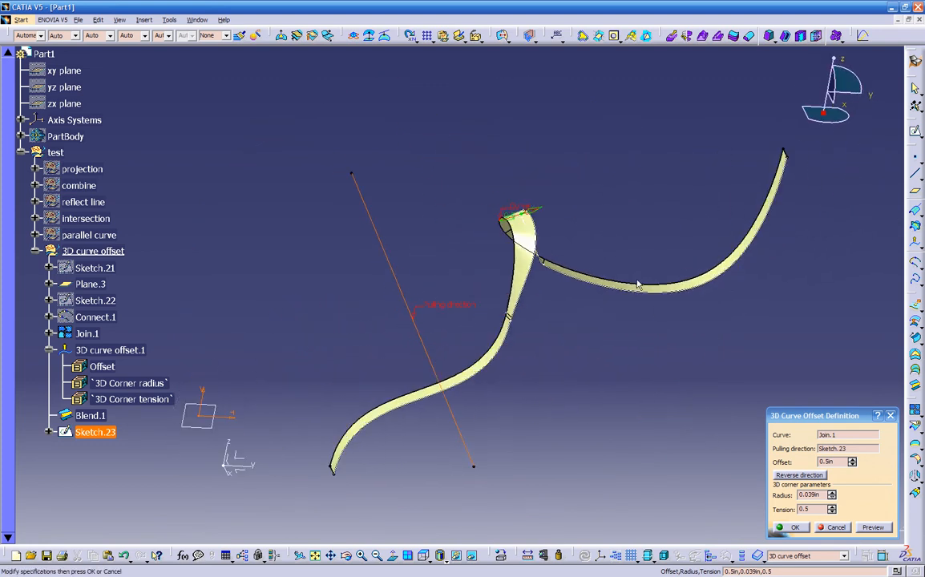
middle_click_drag(584, 304, 656, 208)
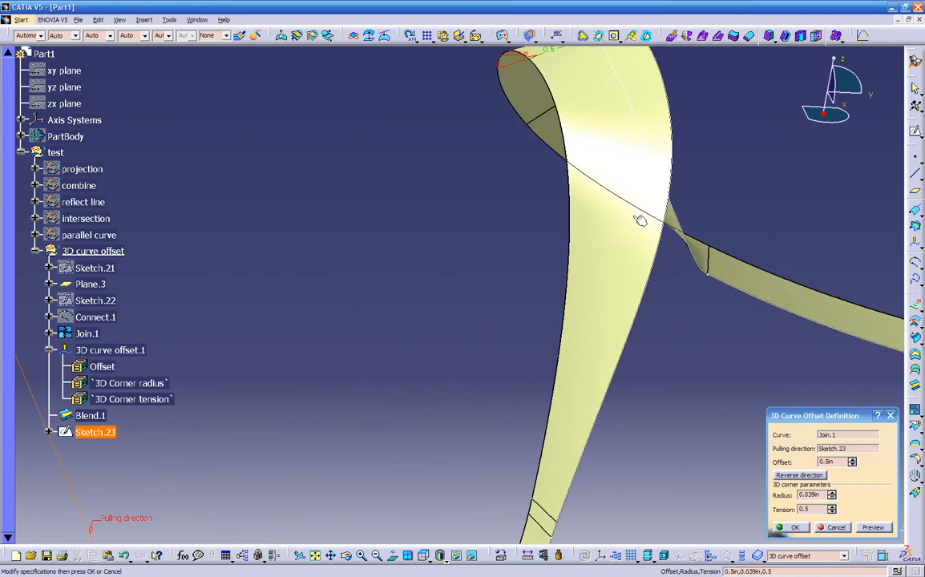
middle_click_drag(642, 134, 416, 358)
left_click_drag(427, 249, 468, 395)
middle_click_drag(468, 394, 474, 307)
left_click_drag(501, 261, 602, 249)
middle_click_drag(557, 392, 424, 429)
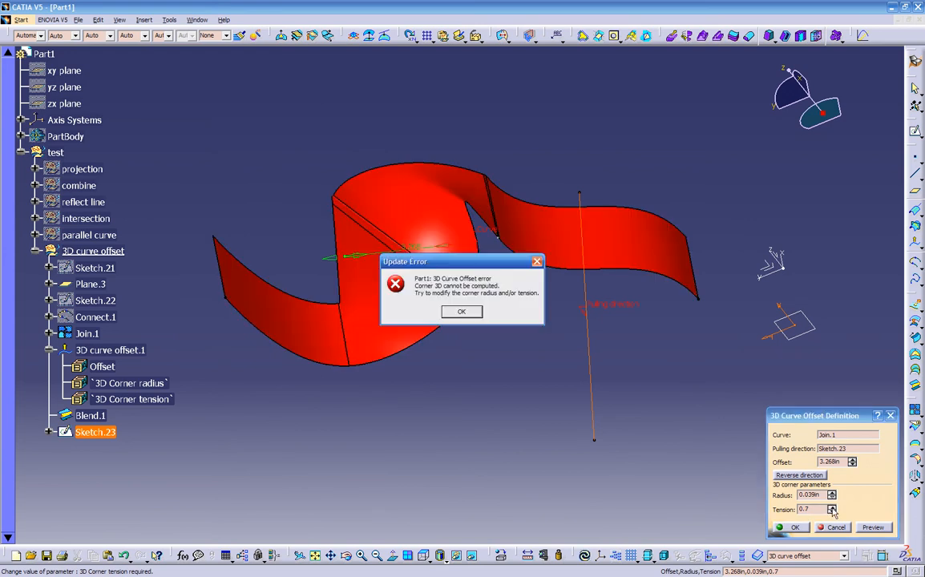
left_click(470, 316)
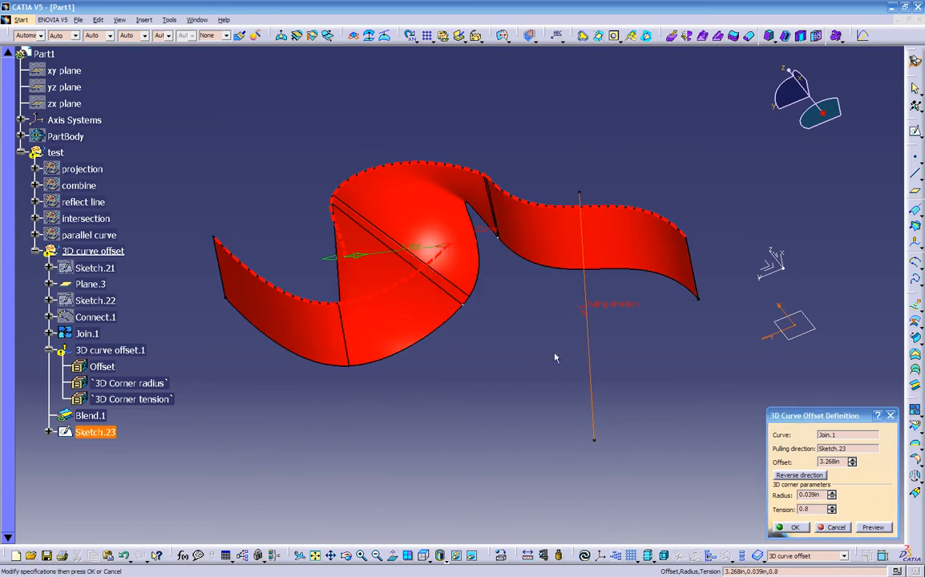
Step: Set the 3D corner tension to 0.4, preview the offset and accept the definition
left_click_drag(811, 509, 776, 509)
type(".4")
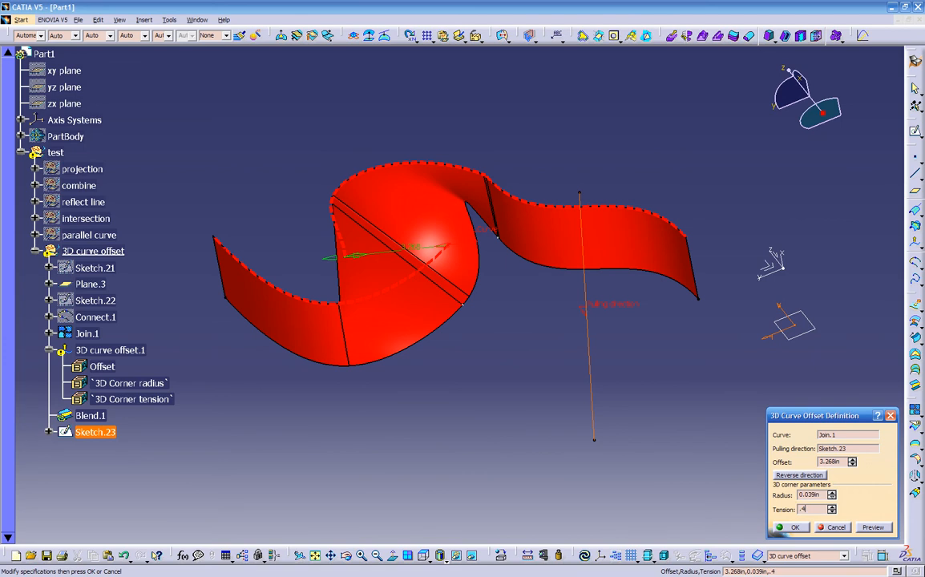
left_click(873, 527)
mouse_move(580, 409)
middle_mouse_down()
mouse_move(469, 362)
mouse_move(320, 362)
mouse_move(355, 289)
mouse_move(667, 340)
mouse_move(403, 460)
mouse_move(483, 415)
mouse_move(559, 440)
mouse_move(687, 351)
mouse_move(425, 347)
mouse_move(568, 398)
mouse_move(593, 398)
middle_mouse_up()
middle_click_drag(536, 402, 481, 352)
left_click(789, 528)
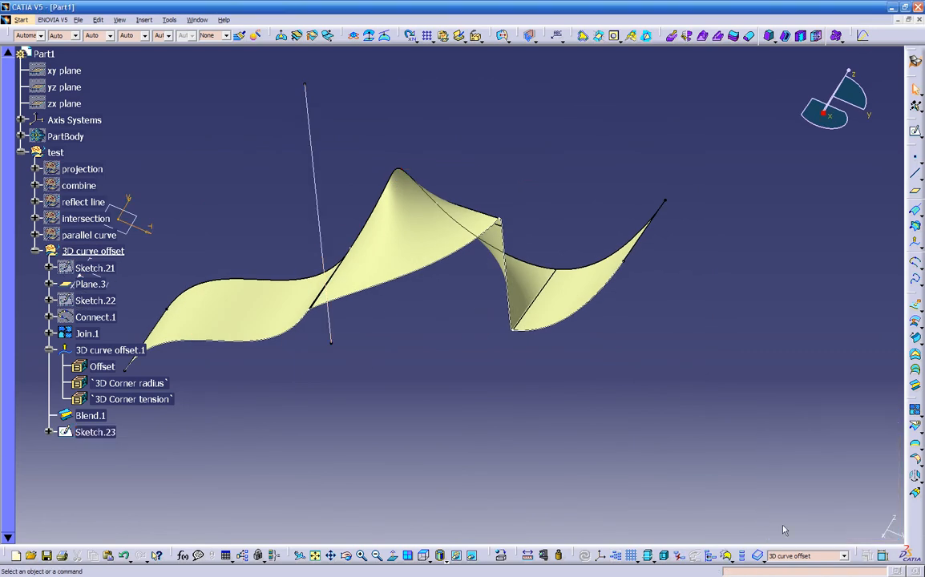
Step: Collapse the 3D curve offset's parameter list in the specification tree
middle_click_drag(484, 426, 642, 376)
middle_click_drag(330, 425, 630, 341)
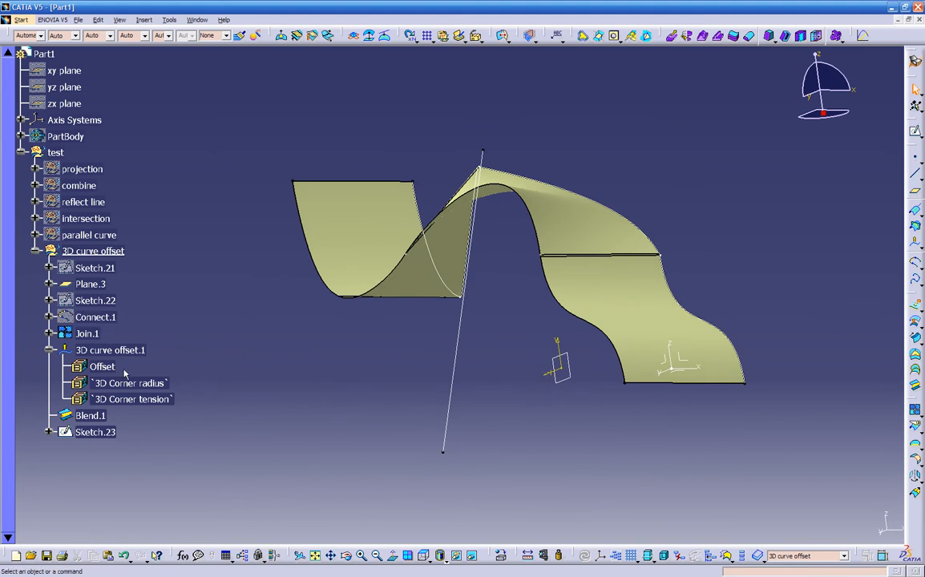
left_click(49, 350)
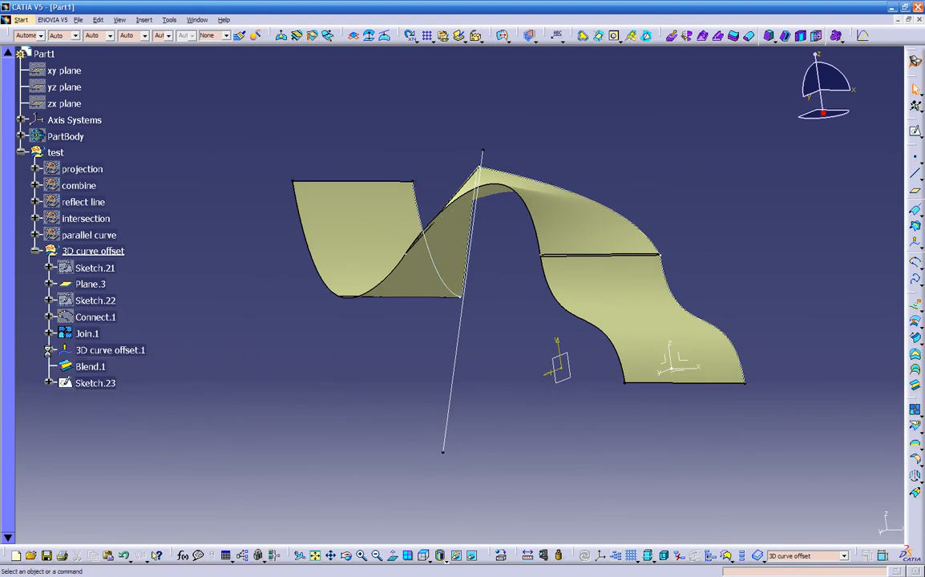
Step: Colour the lower S-shaped face of the blend surface dark red
middle_click_drag(177, 349, 254, 384)
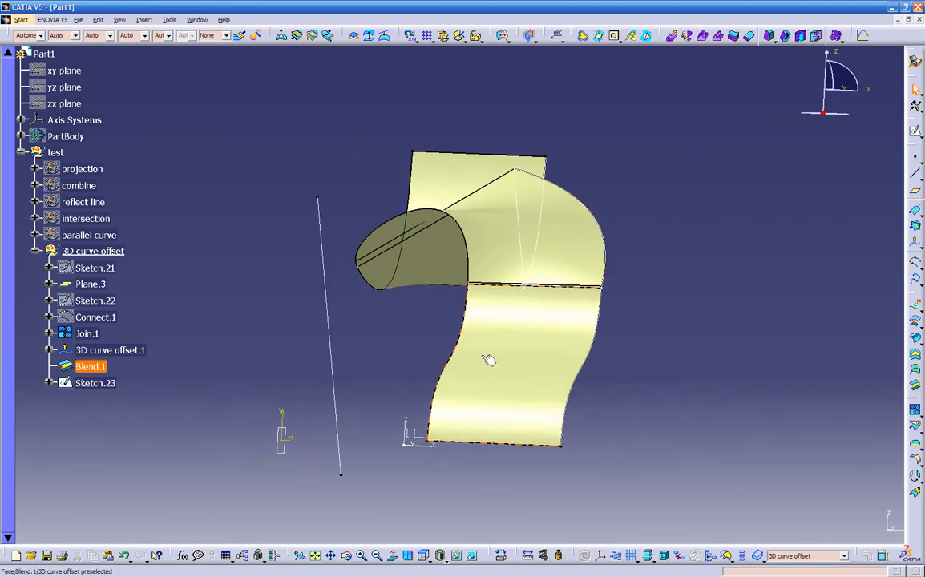
left_click(511, 365)
left_click(40, 35)
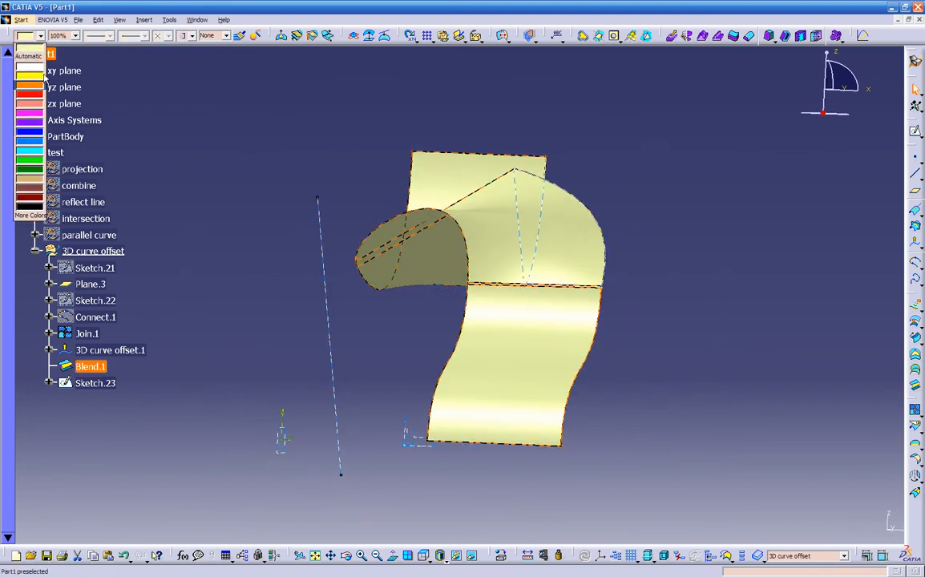
left_click(28, 200)
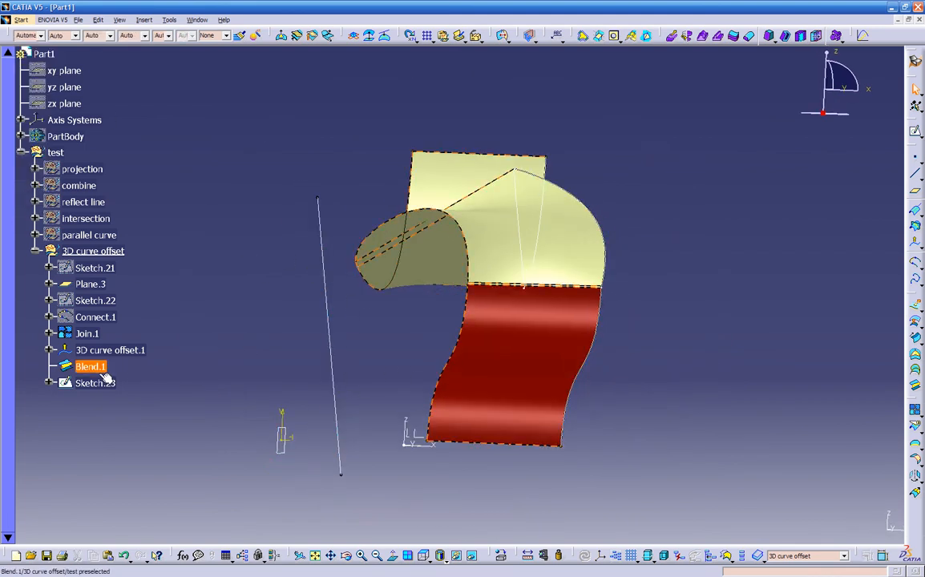
Step: Apply the dark red colour to the entire Blend.1 surface and clear the selection
left_click(44, 53)
left_click(40, 36)
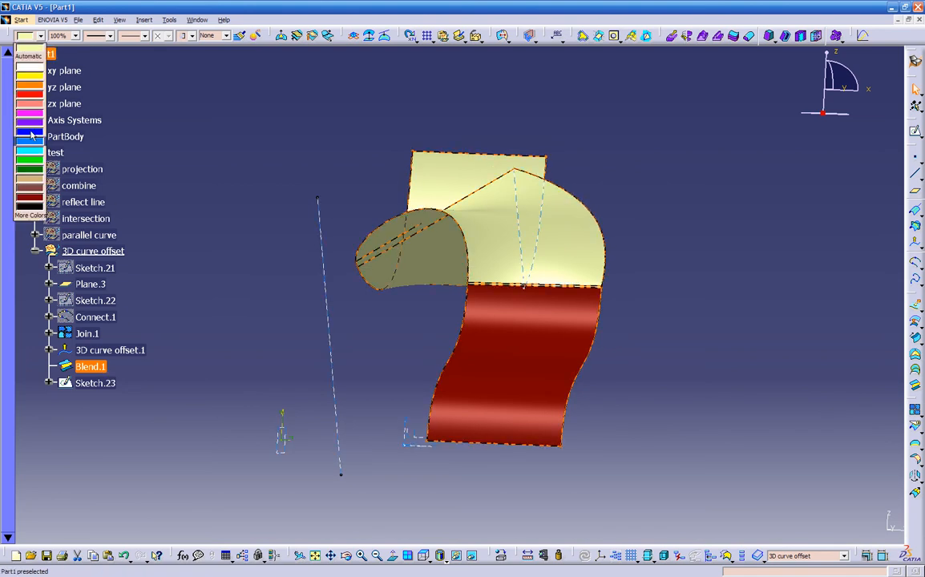
left_click(29, 195)
left_click(215, 209)
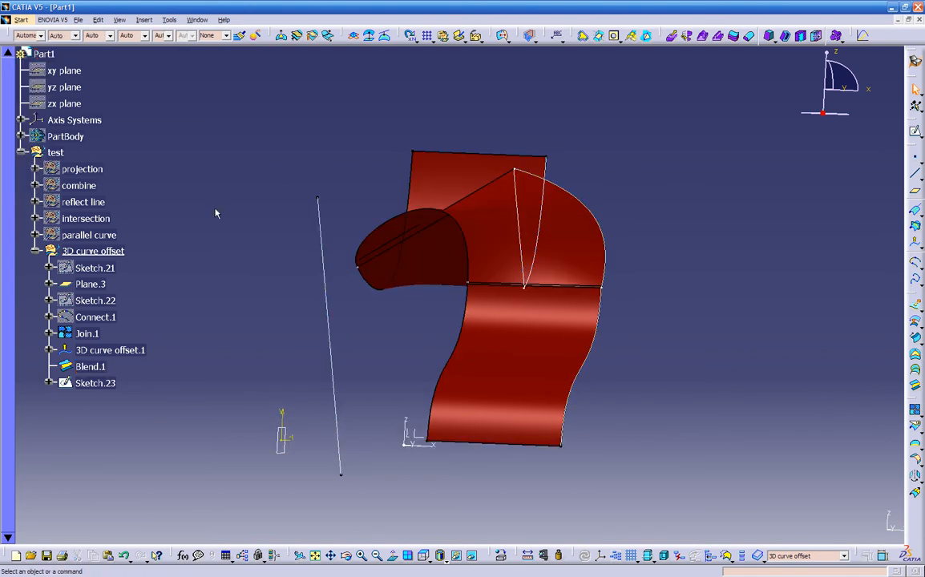
Step: Undo the dark red colouring of both the whole blend surface and its lower face
key("ctrl+z")
key("ctrl+z")
key("ctrl+z")
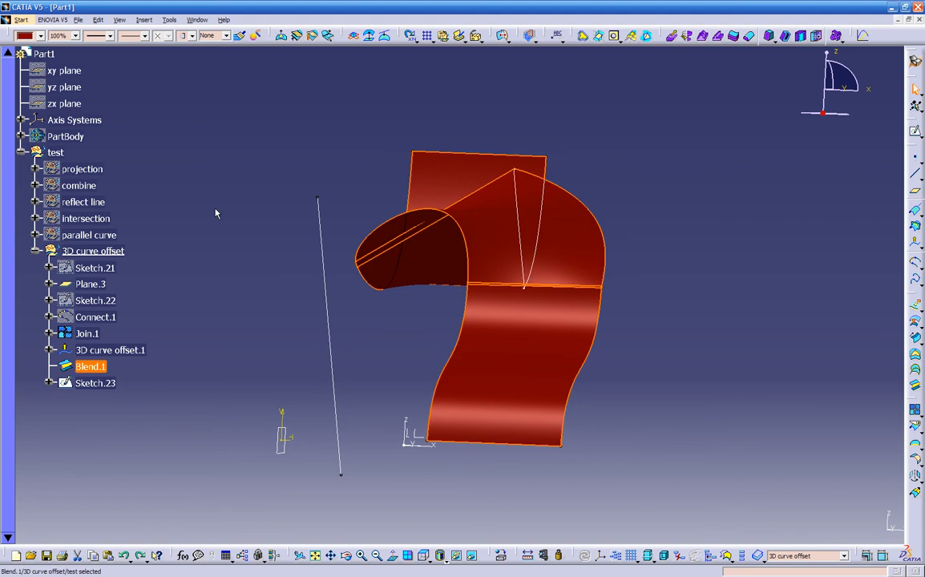
key("ctrl+z")
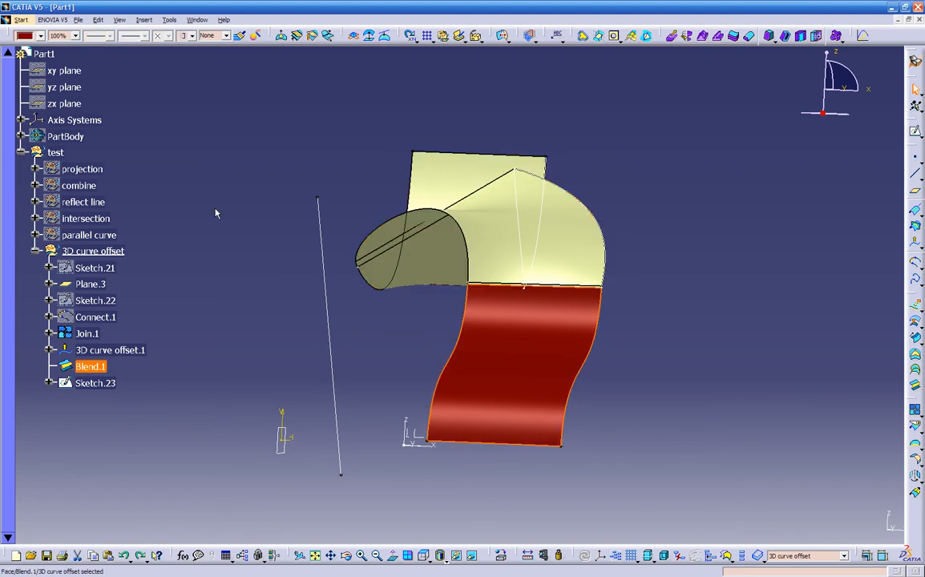
Step: Recolour only the lower S-shaped face of the blend surface dark red and deselect it
middle_click_drag(425, 308, 377, 353)
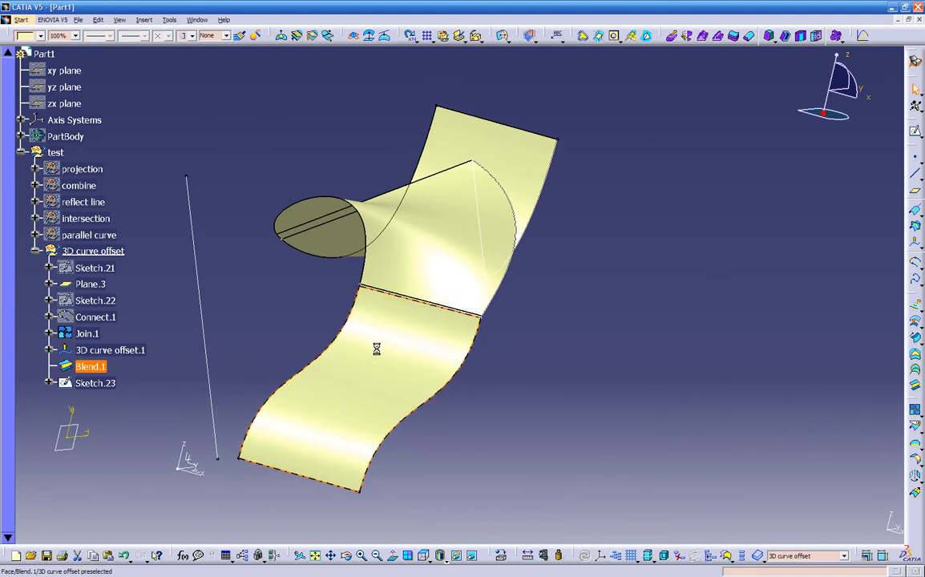
left_click(54, 54)
left_click(40, 35)
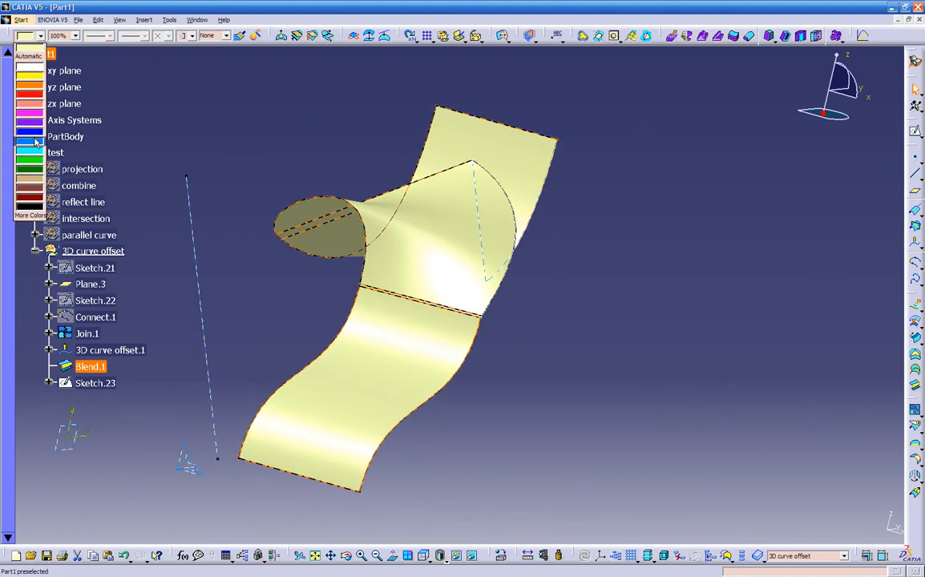
left_click(30, 199)
left_click(547, 394)
Step: Apply a brown colour to the Blend.1 feature as a whole
middle_click_drag(539, 387, 505, 368)
left_click(90, 367)
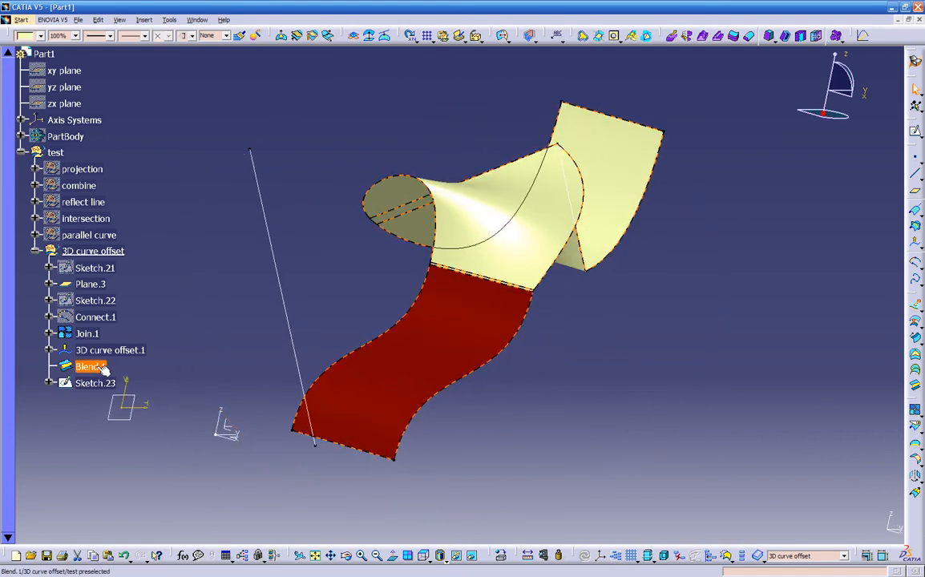
middle_click_drag(630, 365, 527, 333)
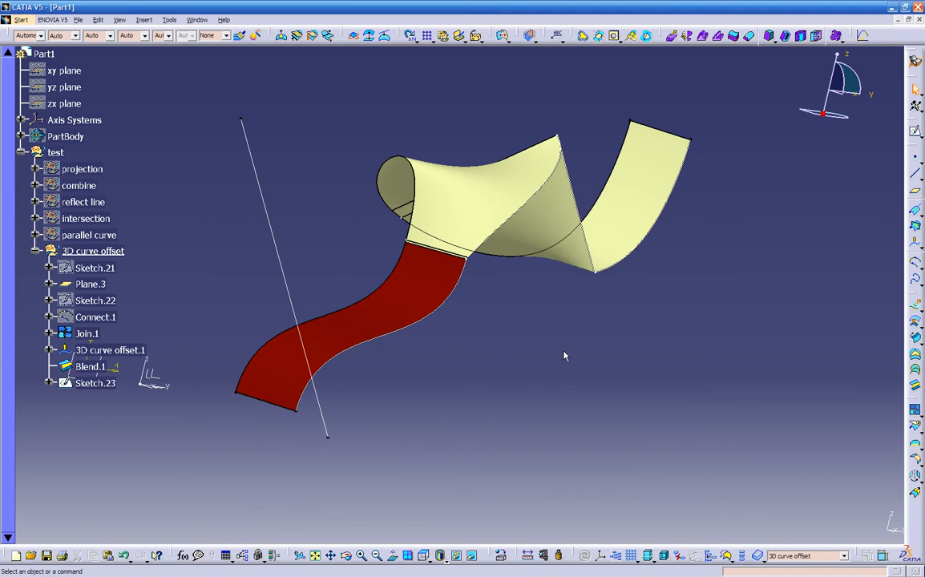
left_click(92, 367)
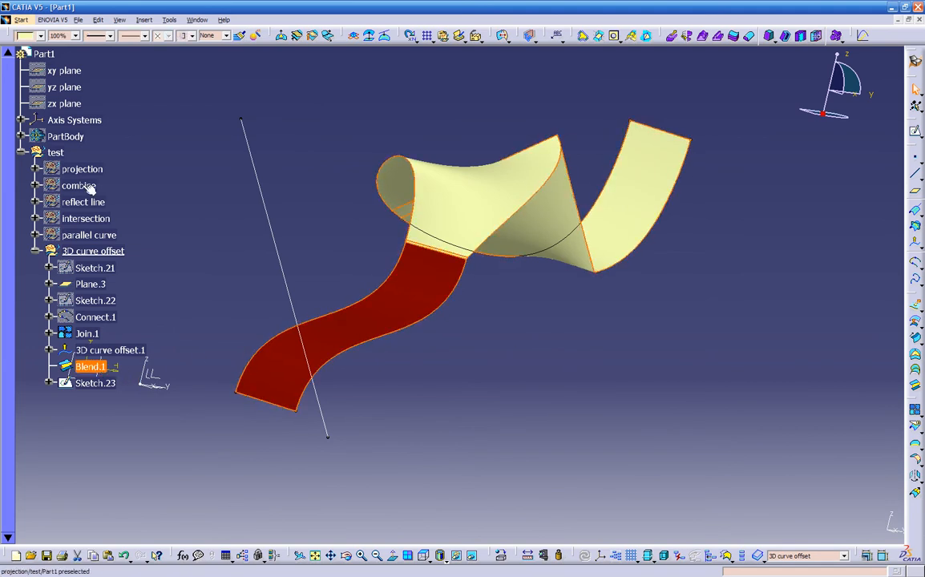
left_click(40, 35)
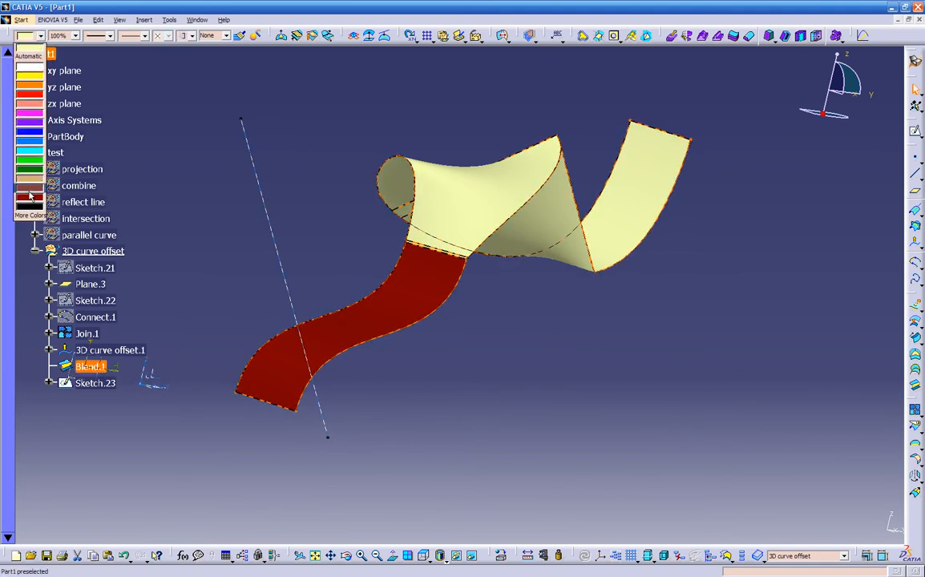
left_click(29, 195)
Step: Open the context commands for the dark red face of the blend surface
middle_click_drag(374, 268, 307, 303)
middle_click_drag(431, 307, 568, 247)
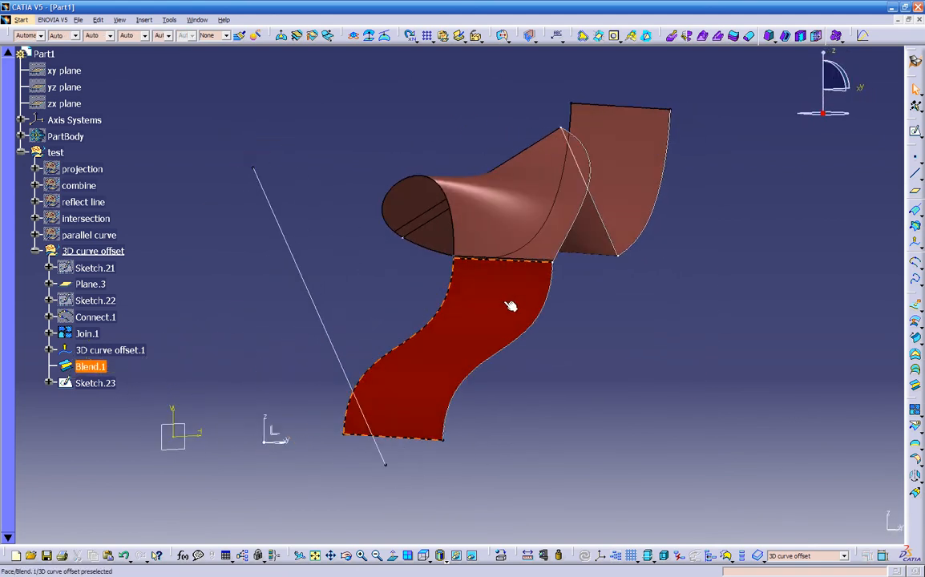
right_click(481, 304)
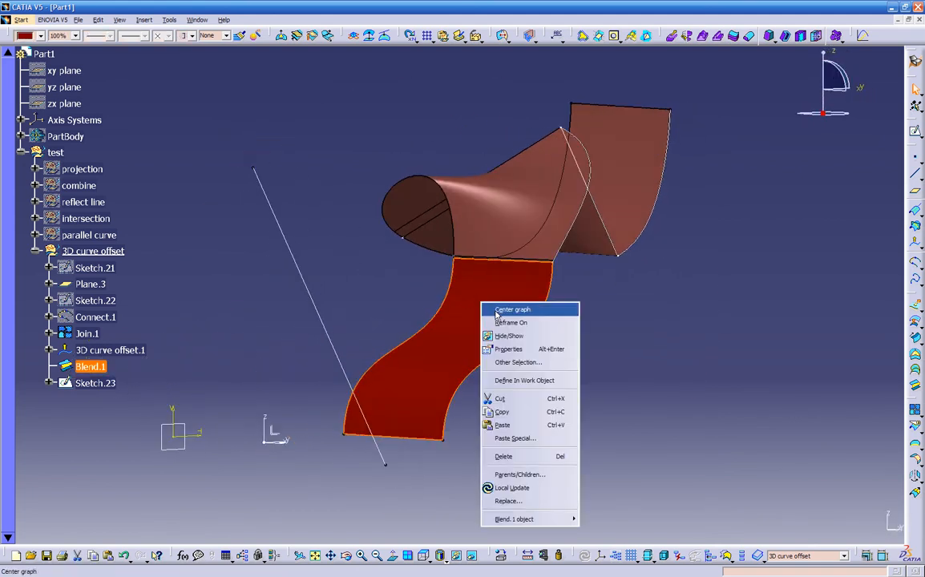
Step: Change the fill color of the red Blend.1 face to the reddish brown of the neighbouring surfaces
left_click(503, 348)
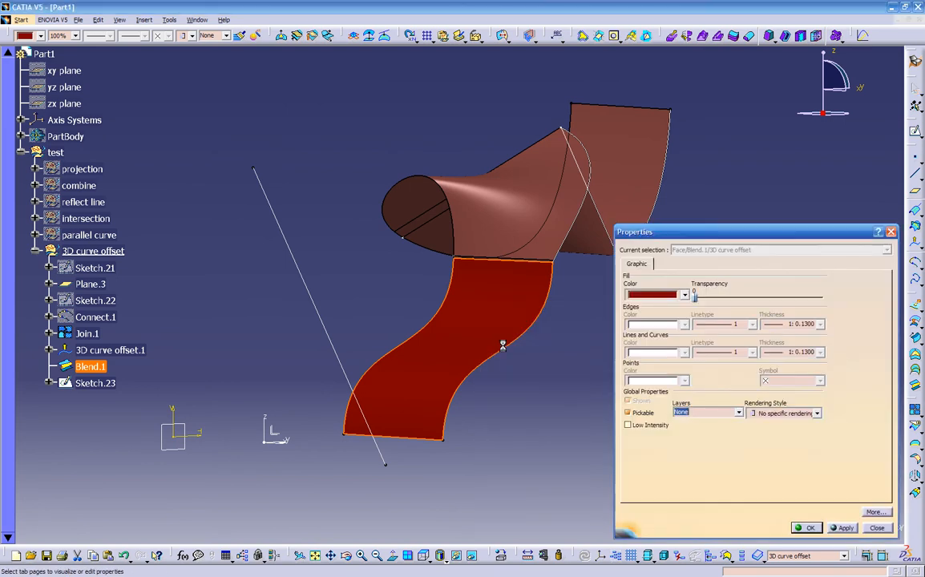
left_click(657, 295)
left_click(656, 433)
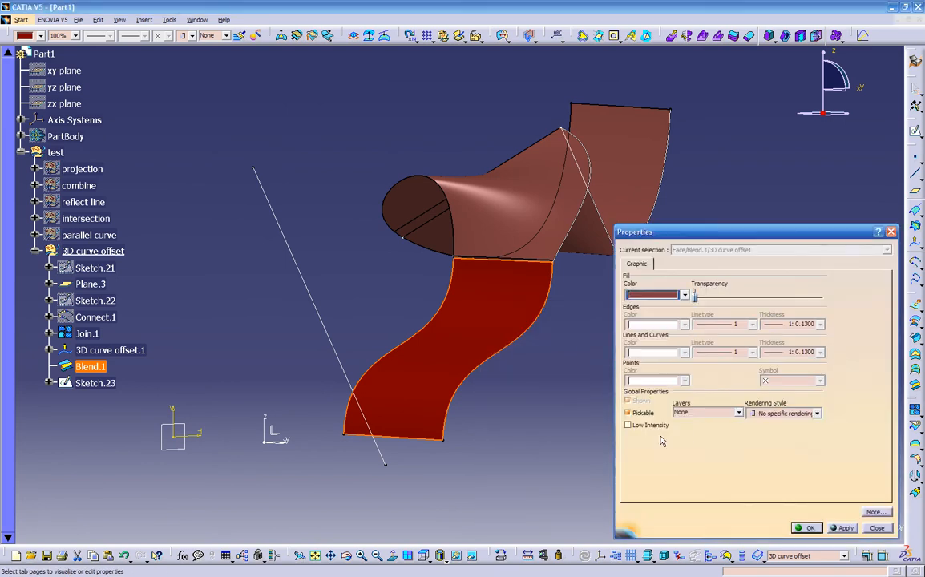
left_click(843, 528)
left_click(808, 528)
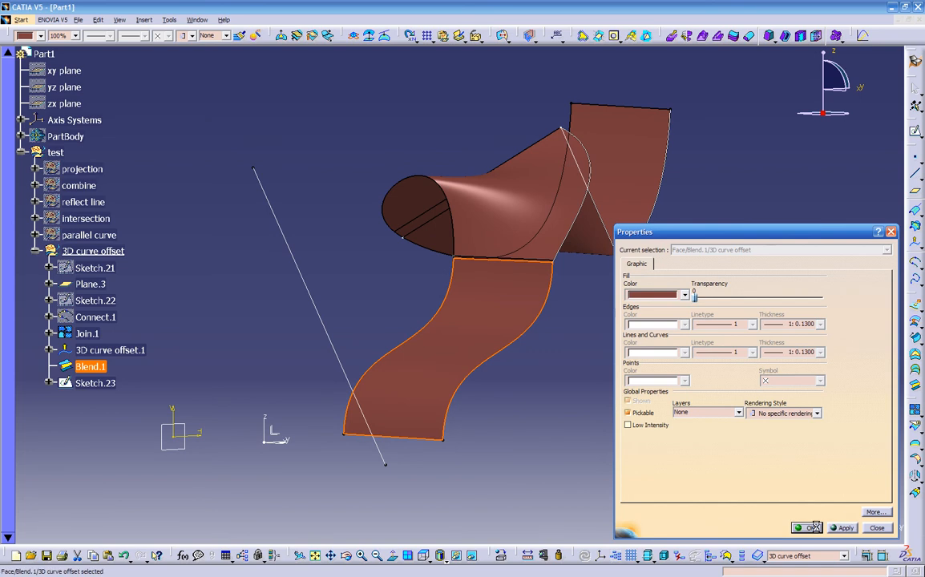
middle_click_drag(566, 387, 521, 345)
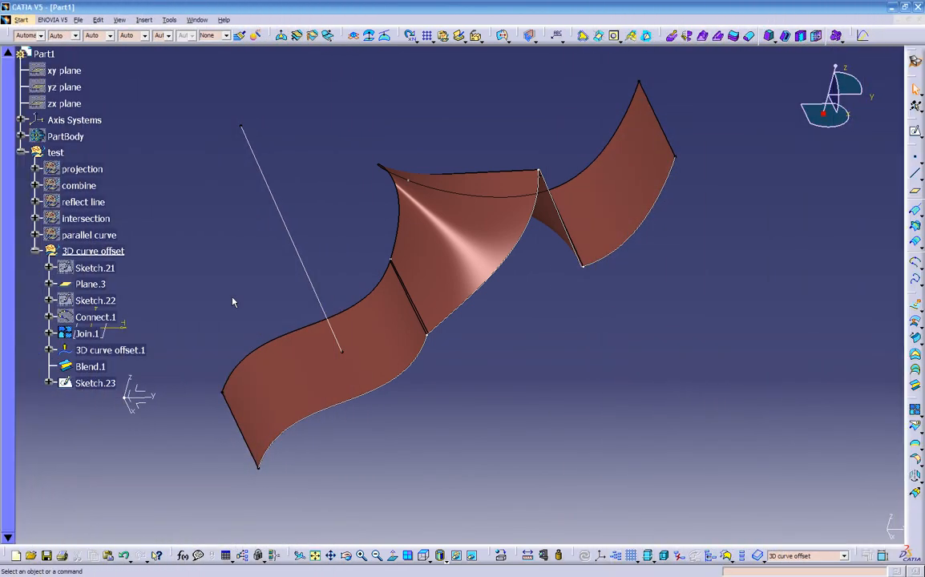
Step: Collapse the 3D curve offset set and set up a Three points circle definition with the whole-circle limitation
left_click(35, 251)
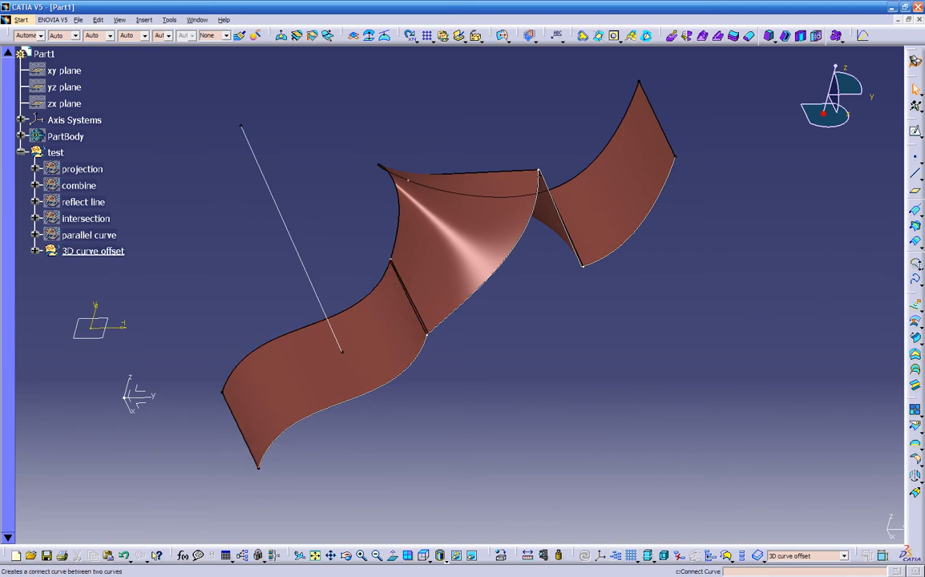
left_click(919, 267)
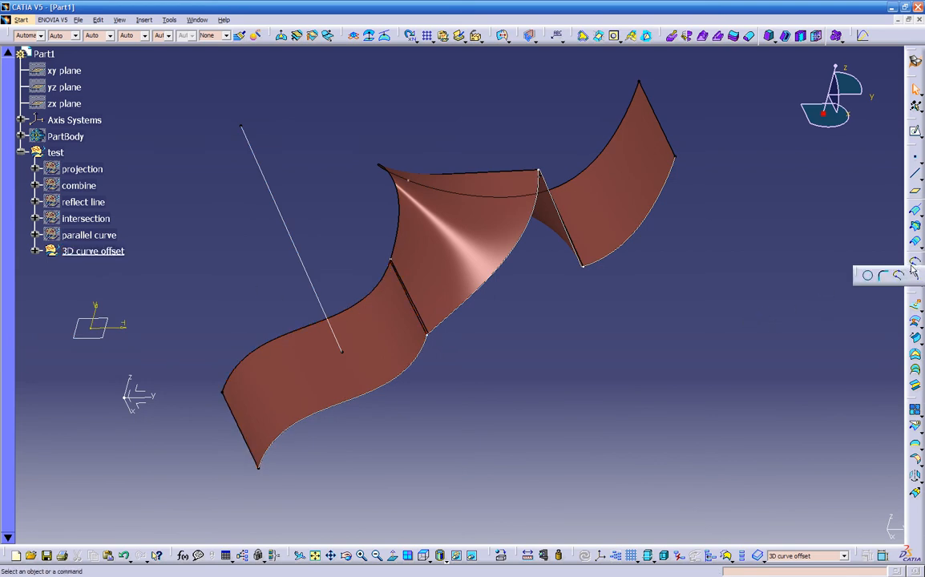
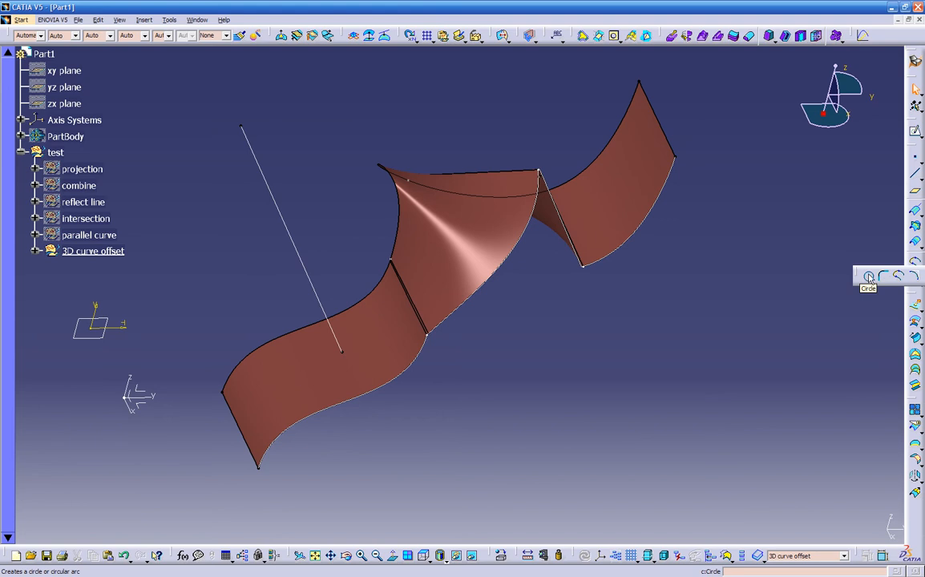
left_click(869, 277)
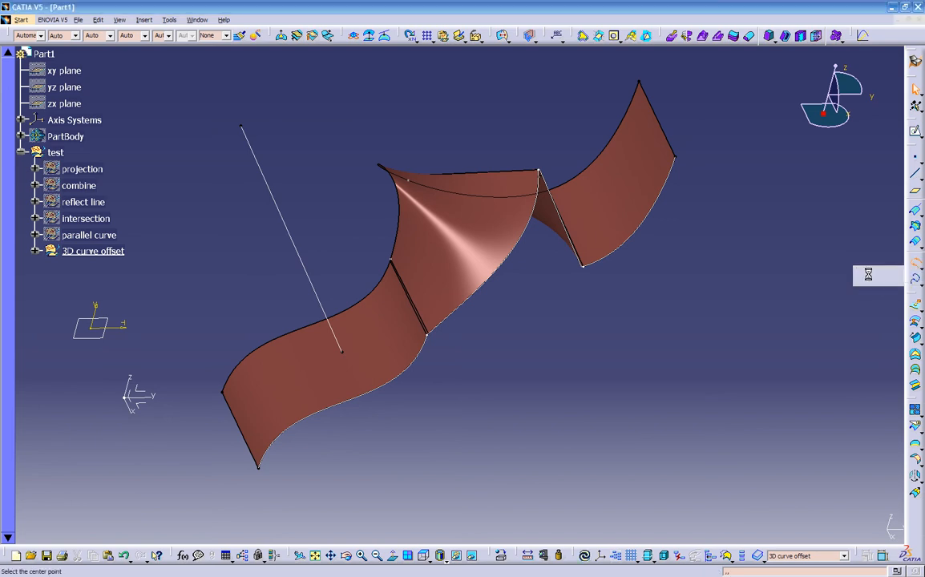
middle_click_drag(647, 287, 580, 303)
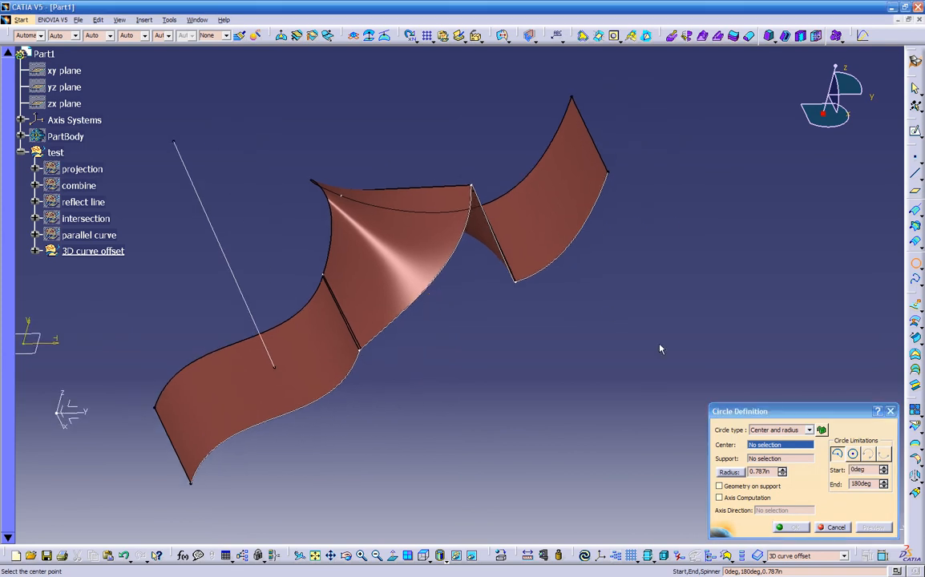
left_click(778, 435)
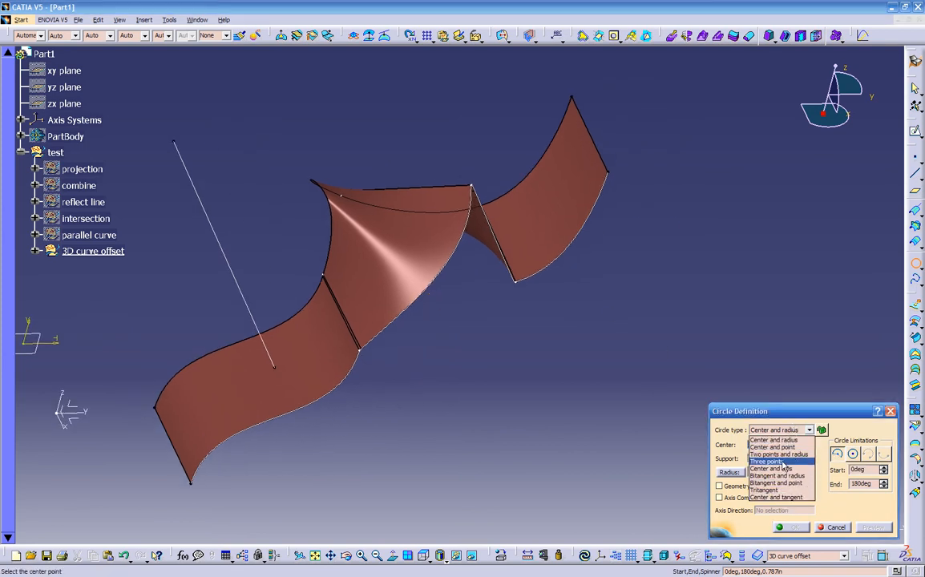
left_click(790, 461)
left_click_drag(744, 410, 744, 386)
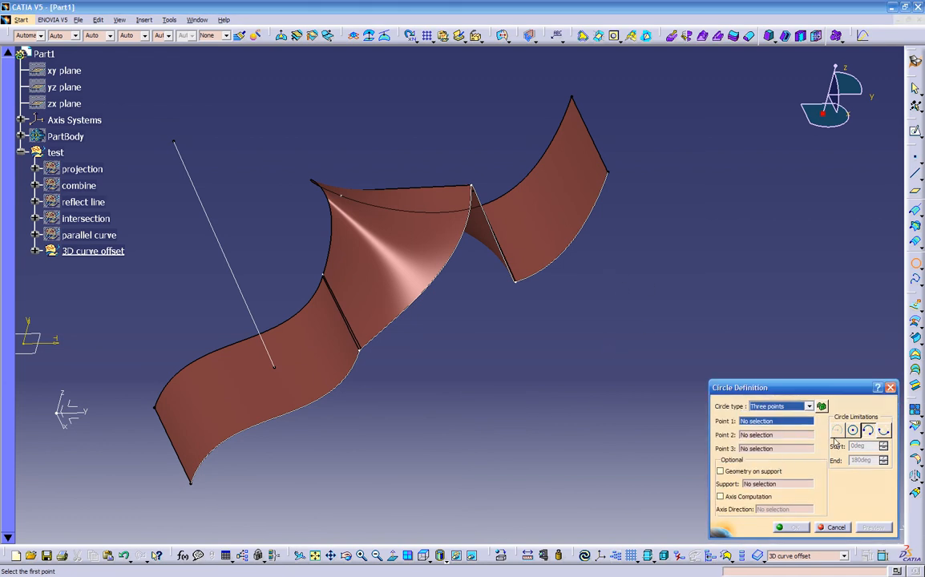
left_click(853, 431)
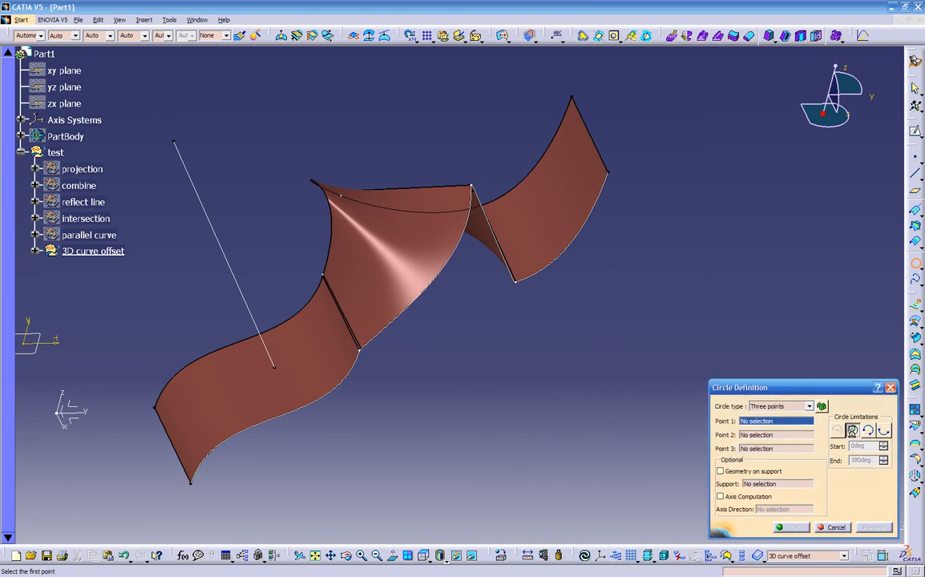
Step: Create the circle through three vertices of 3D curve offset.1: the lower and upper corners by the fold and the far outer corner
left_click(516, 283)
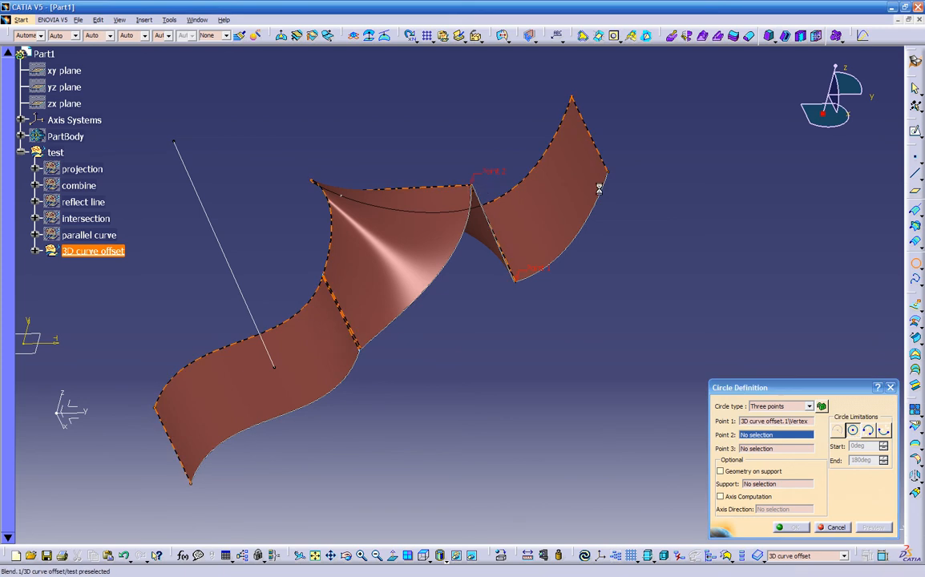
left_click(472, 186)
left_click(609, 171)
middle_click_drag(606, 209, 627, 293)
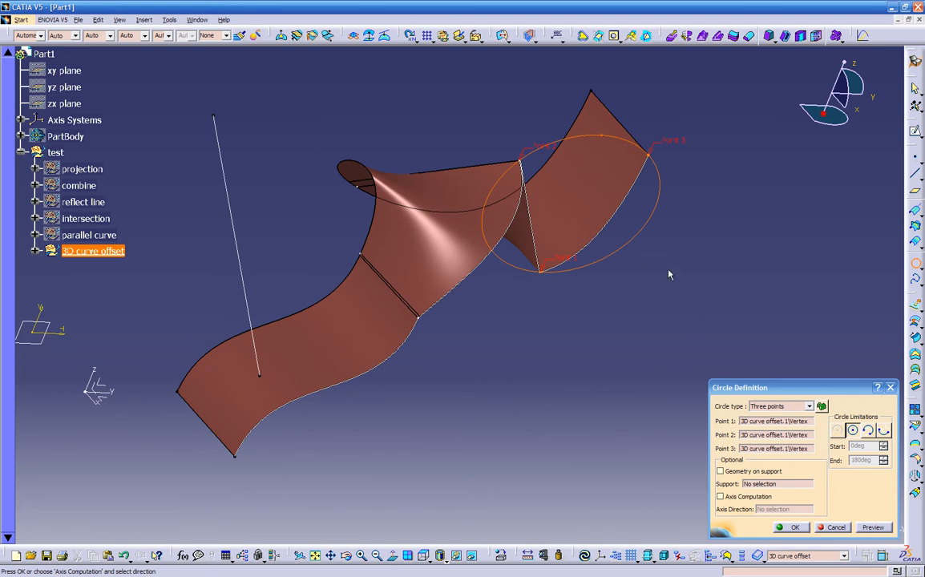
left_click(790, 527)
middle_click_drag(514, 409, 577, 384)
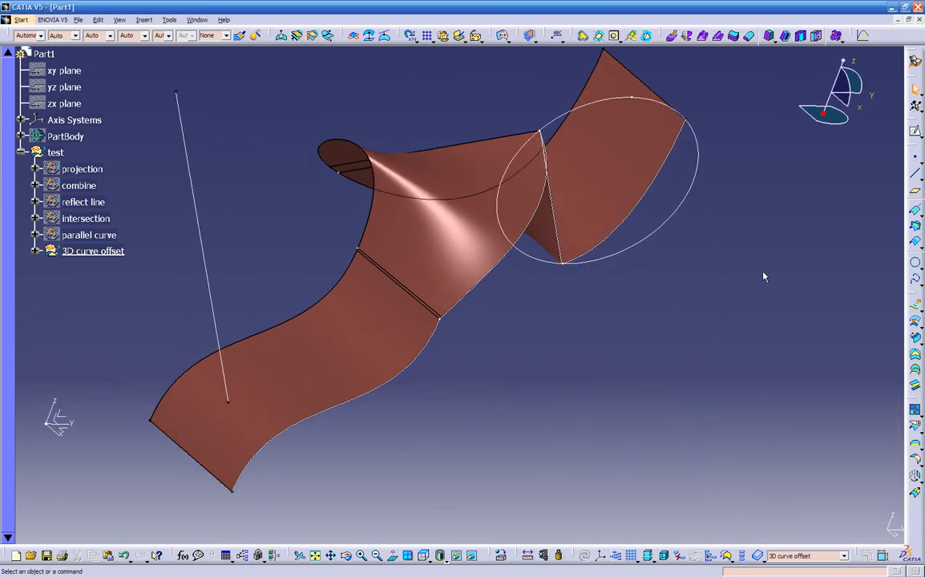
left_click(922, 268)
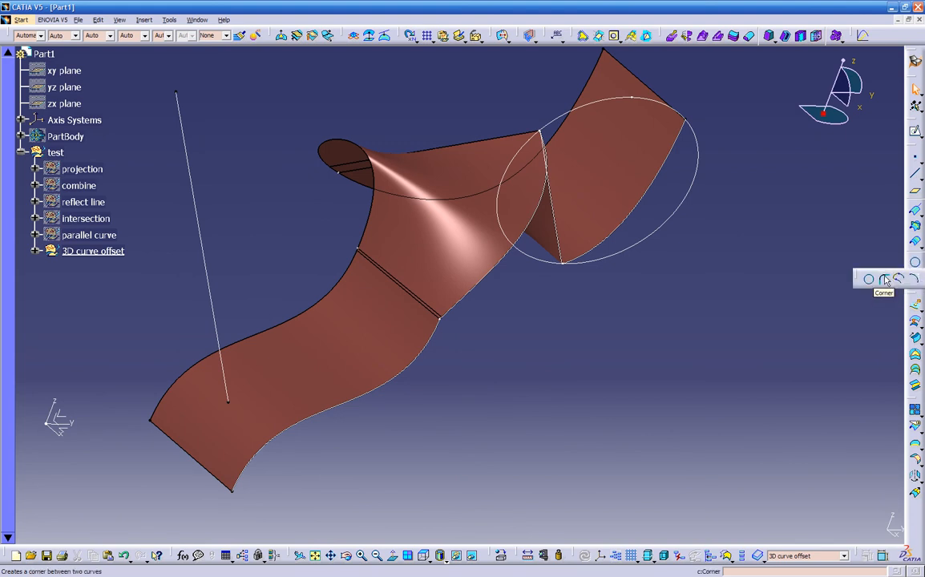
left_click(698, 311)
middle_click_drag(582, 361, 586, 417)
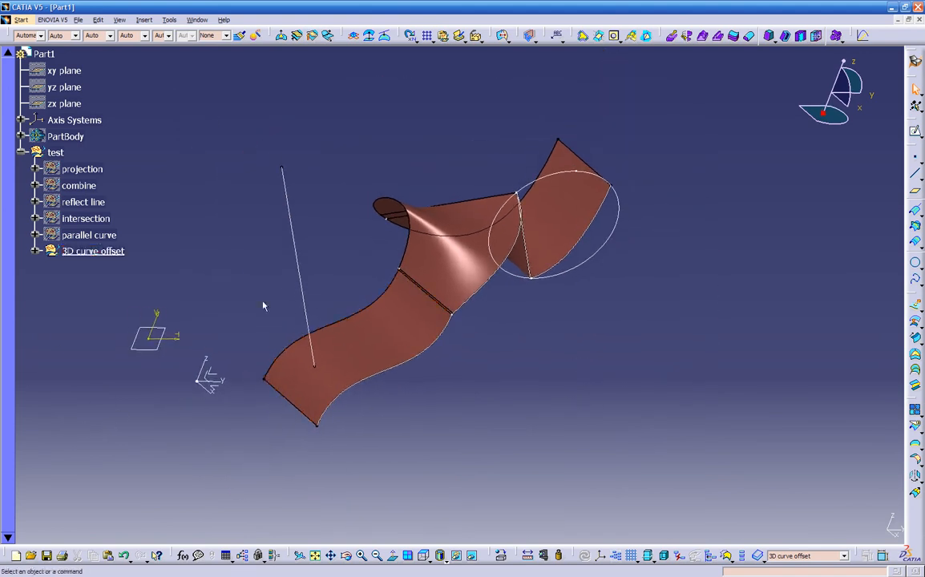
Step: Hide the whole 3D curve offset geometrical set
right_click(121, 250)
left_click(150, 281)
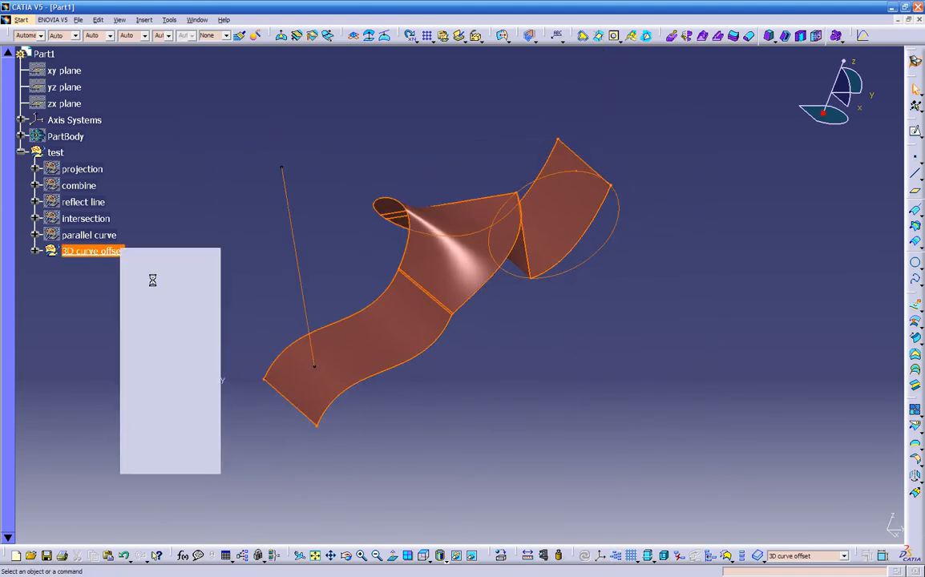
right_click(105, 251)
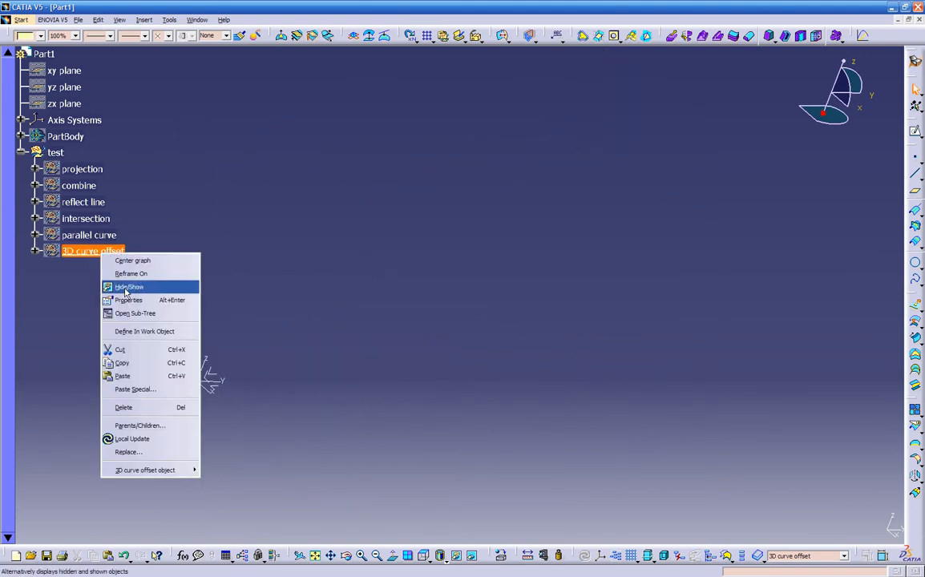
left_click(148, 286)
right_click(108, 251)
left_click(148, 284)
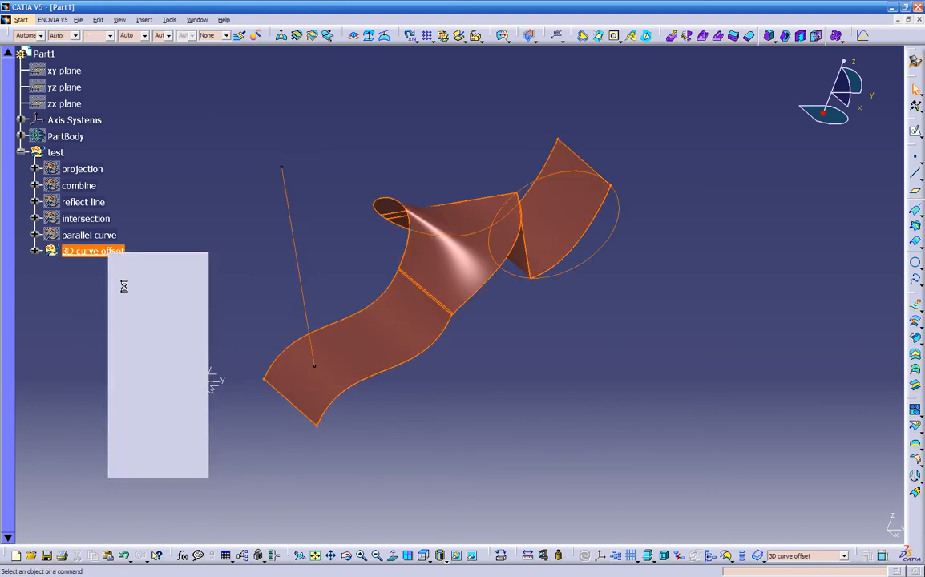
Step: Insert a new geometrical set named "corner radius" under Part1
left_click(143, 19)
left_click(172, 73)
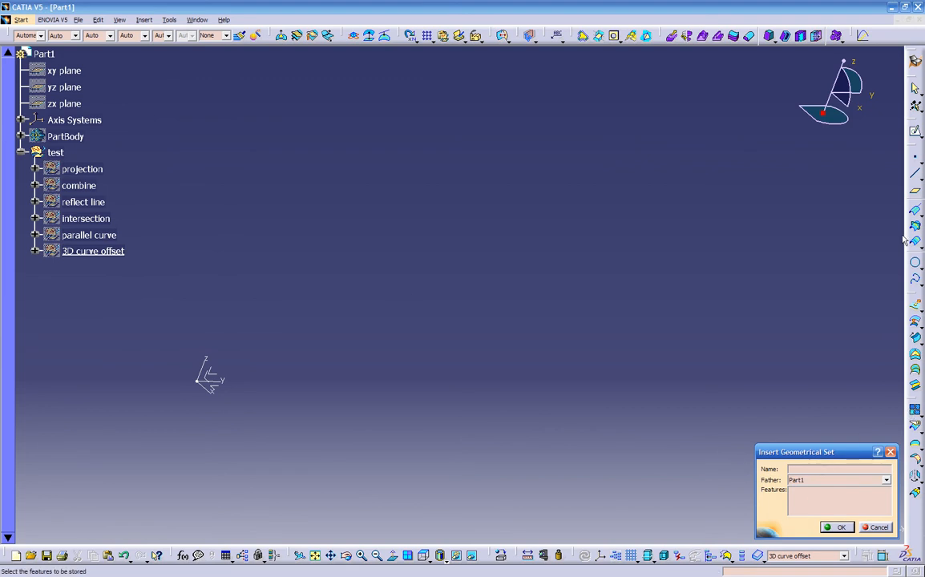
left_click(916, 264)
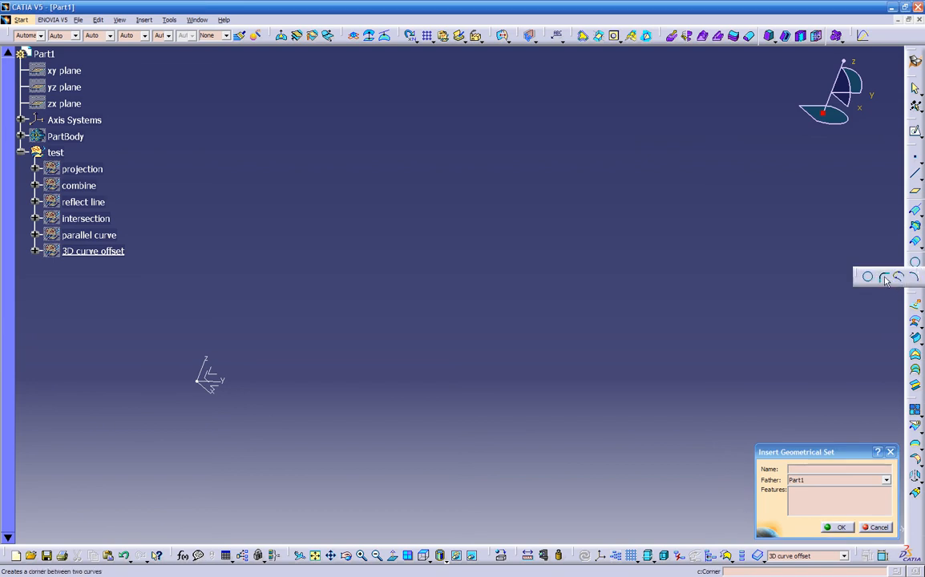
left_click(799, 469)
type("corner radius")
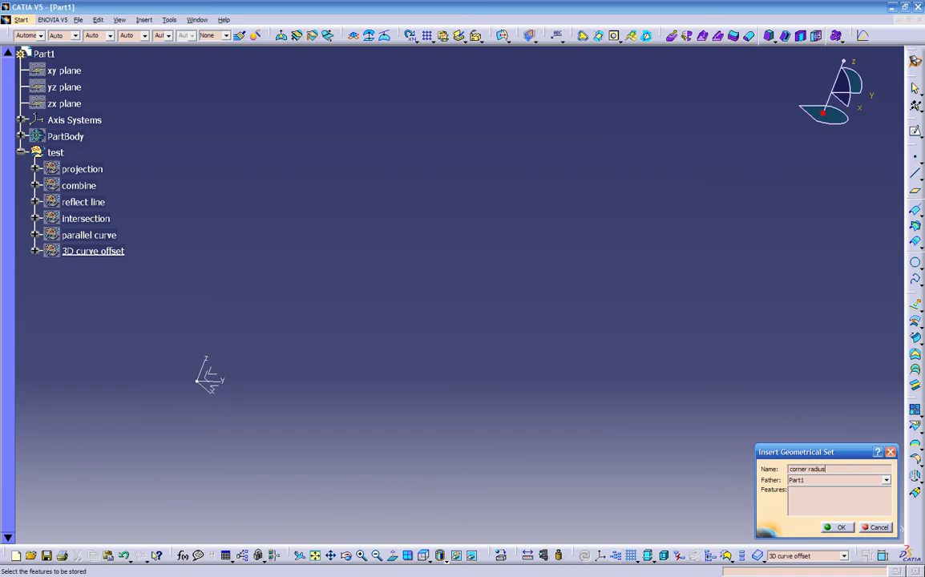
key("Return")
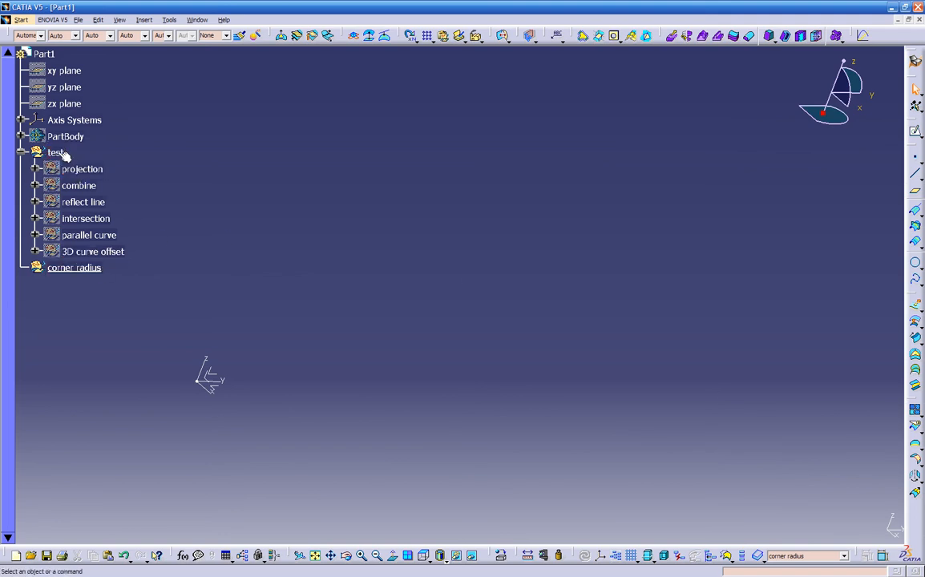
Step: Move the corner radius geometrical set into the test set at the last position
left_click(80, 271)
right_click(80, 273)
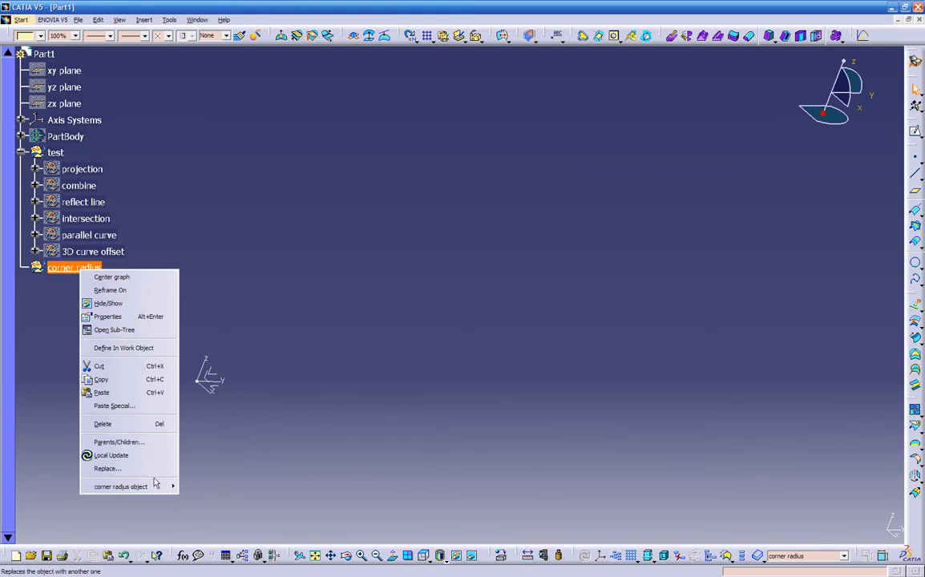
mouse_move(152, 487)
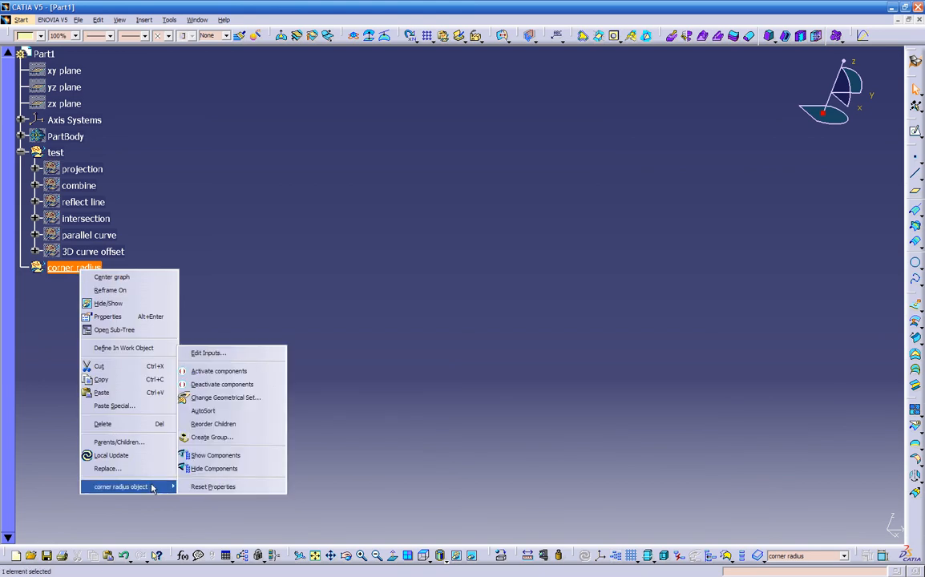
left_click(225, 398)
left_click(829, 479)
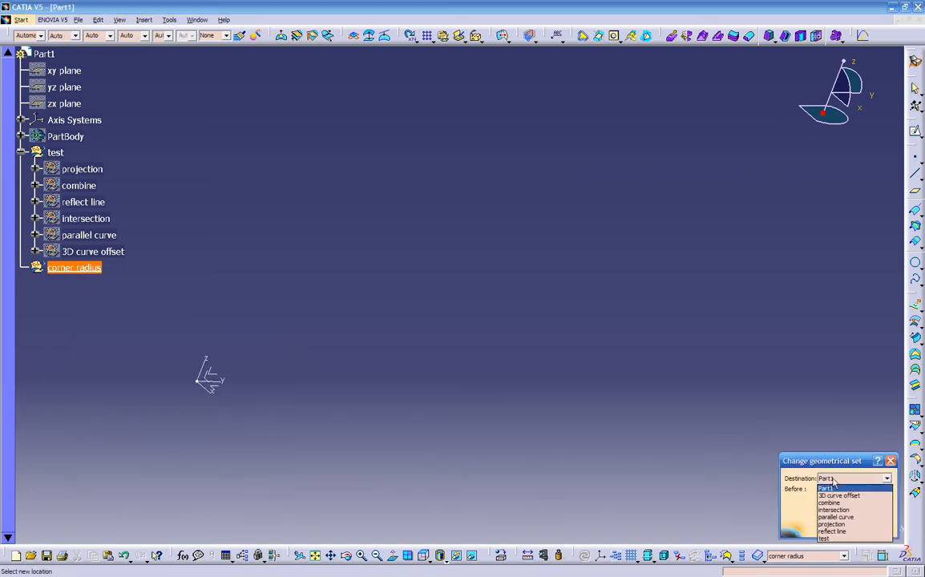
left_click(829, 535)
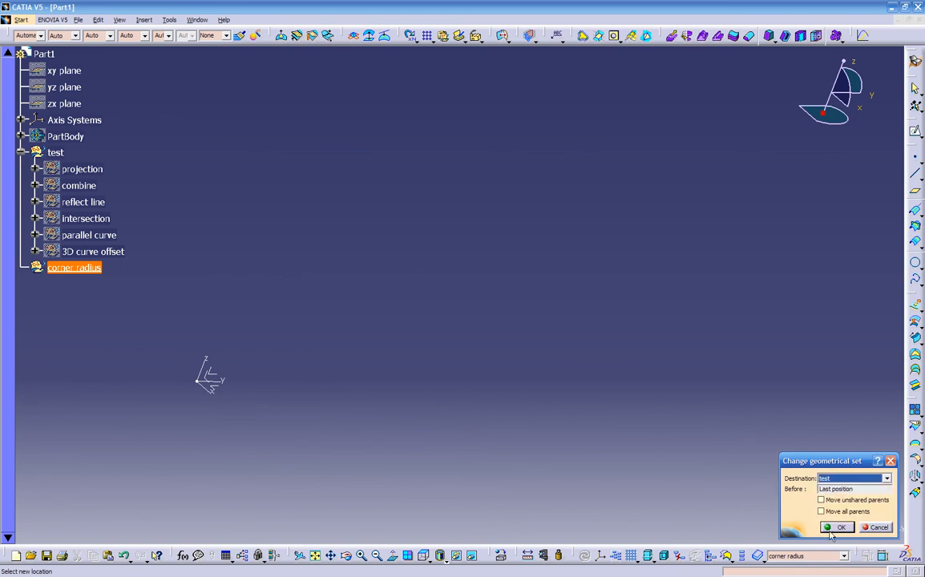
left_click(835, 527)
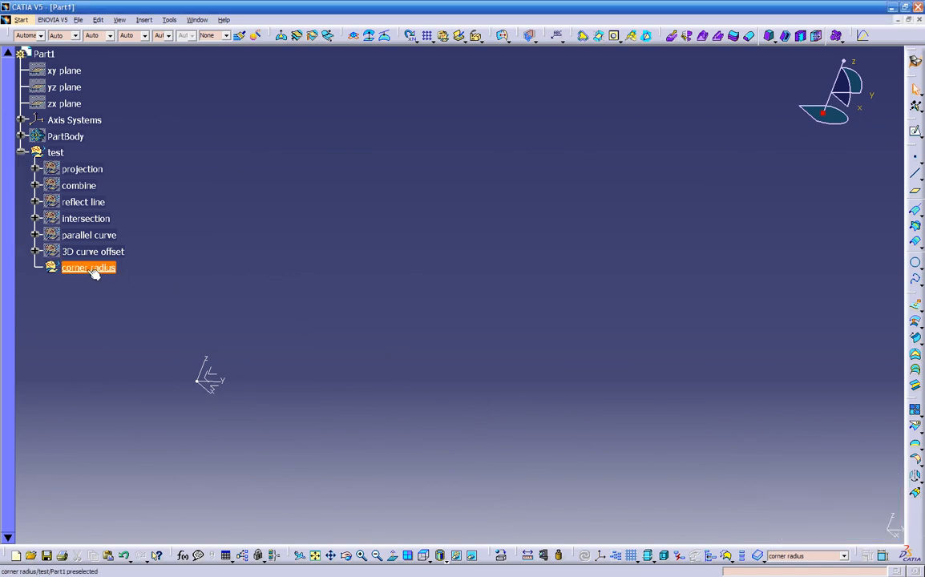
Step: Sketch a horizontal line on the XY plane, lying along the H axis away from the origin, and exit the sketch
left_click(223, 390)
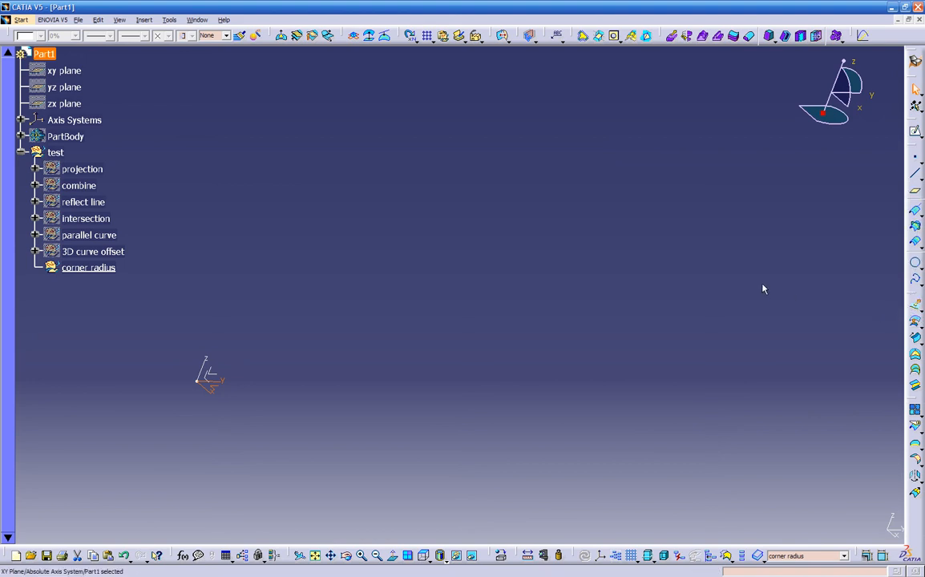
middle_click_drag(437, 361, 482, 287)
left_click(914, 130)
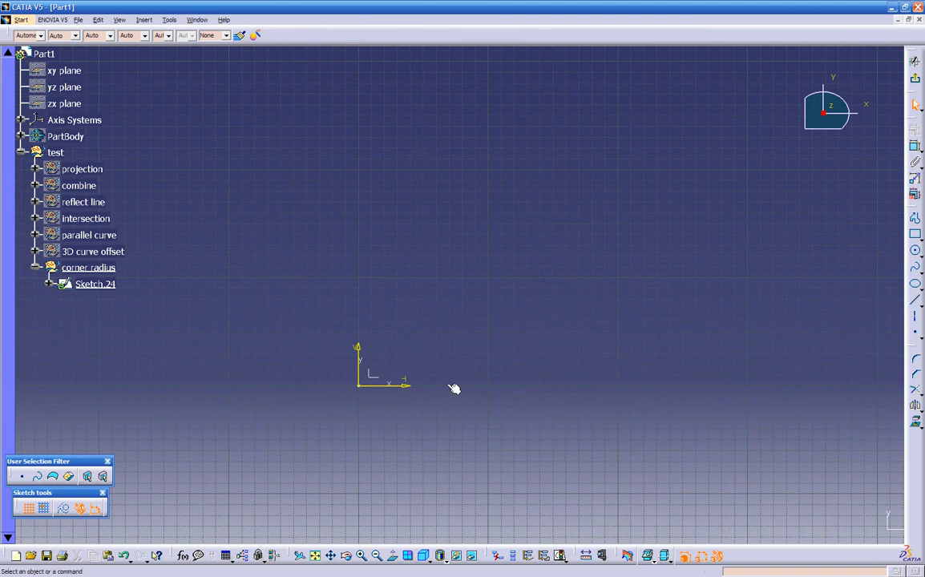
left_click(915, 300)
left_click(506, 386)
left_click(799, 385)
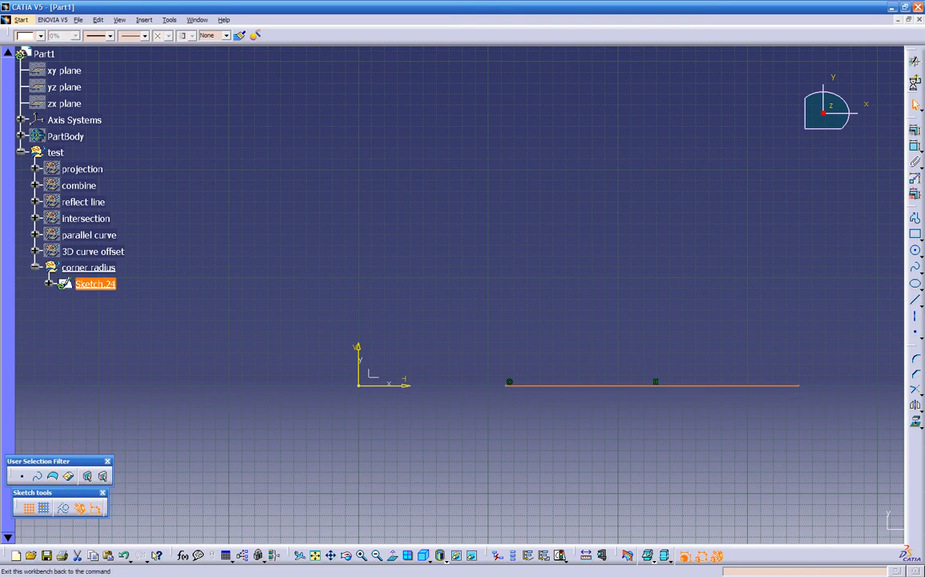
left_click(914, 61)
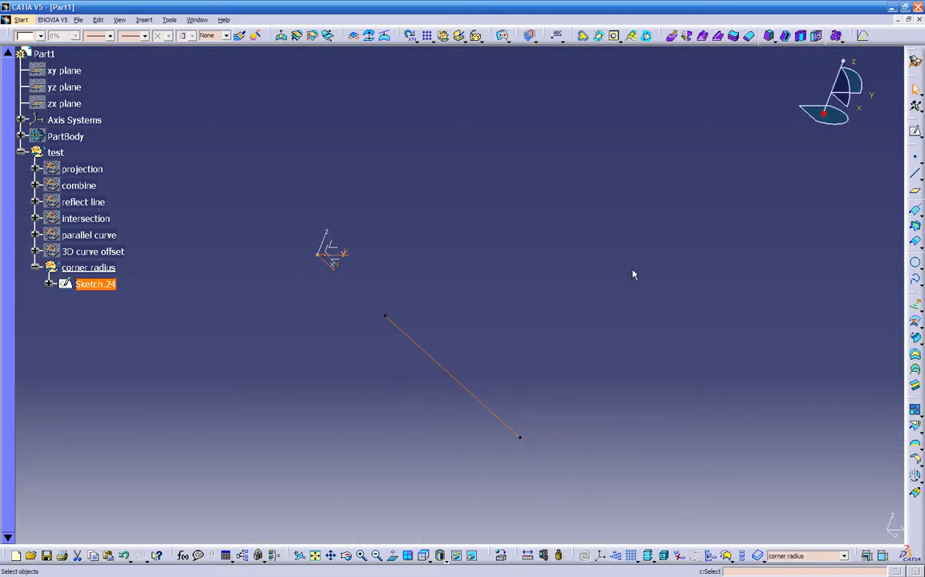
Step: Sketch a second horizontal line on the XY plane, about 9 in long and about 9 in above the first, and exit the sketch
left_click(915, 131)
left_click(64, 70)
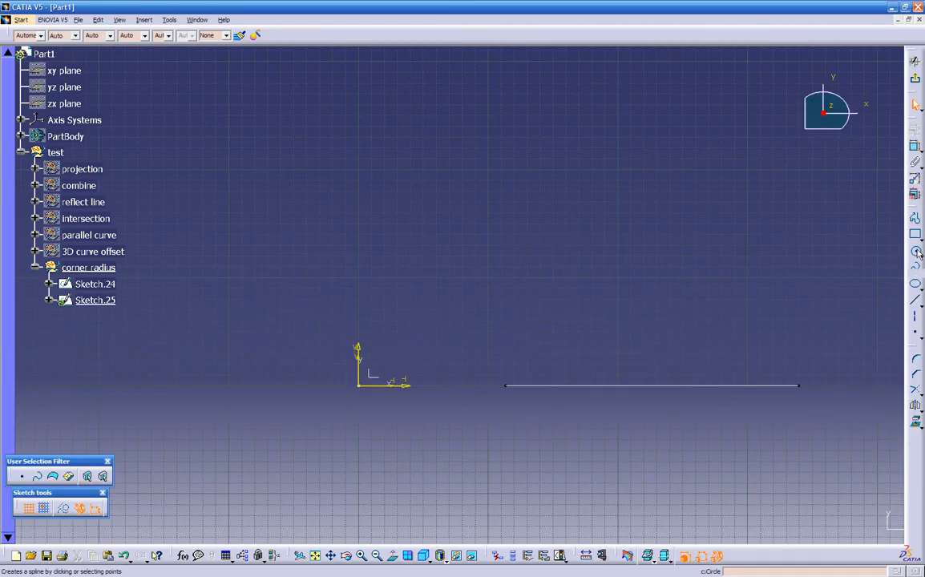
left_click(914, 301)
left_click(745, 142)
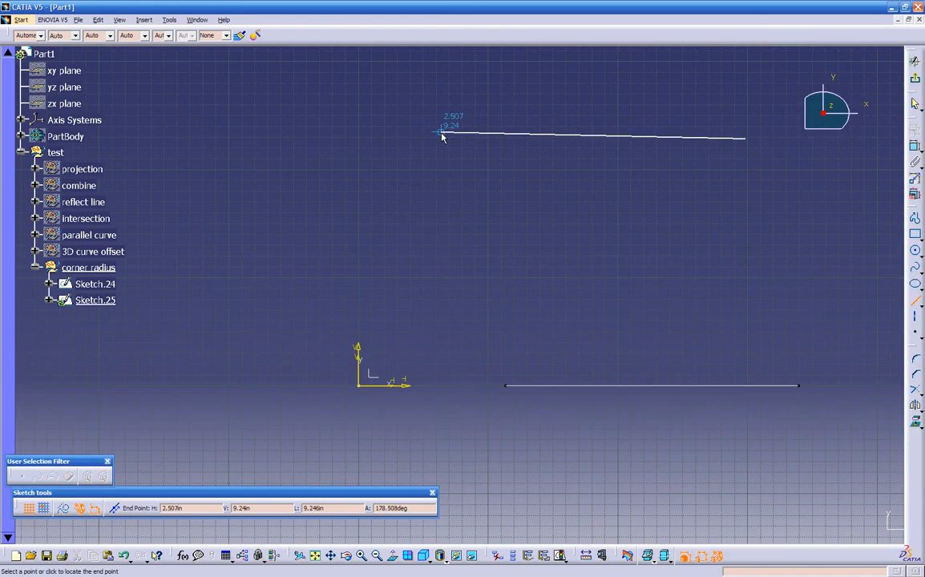
left_click(436, 141)
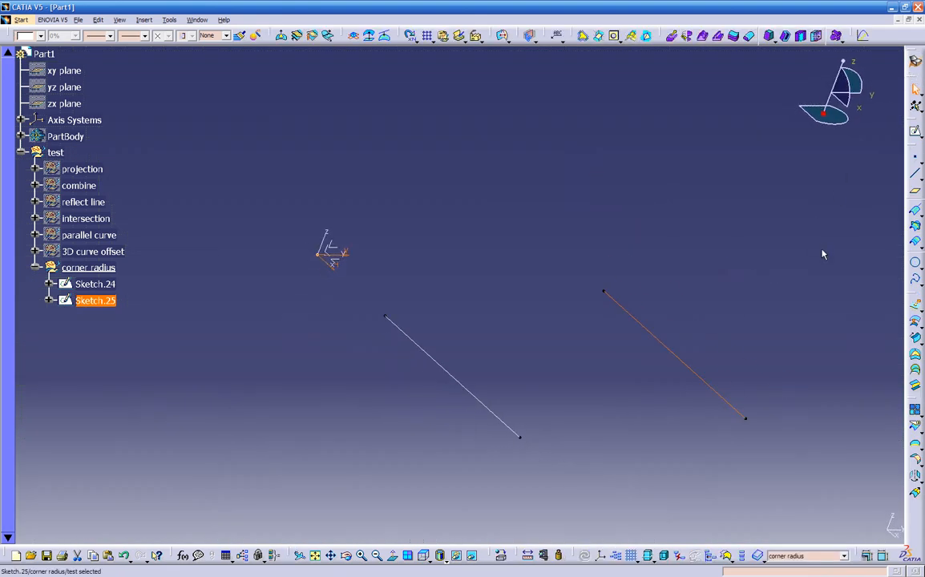
left_click(886, 372)
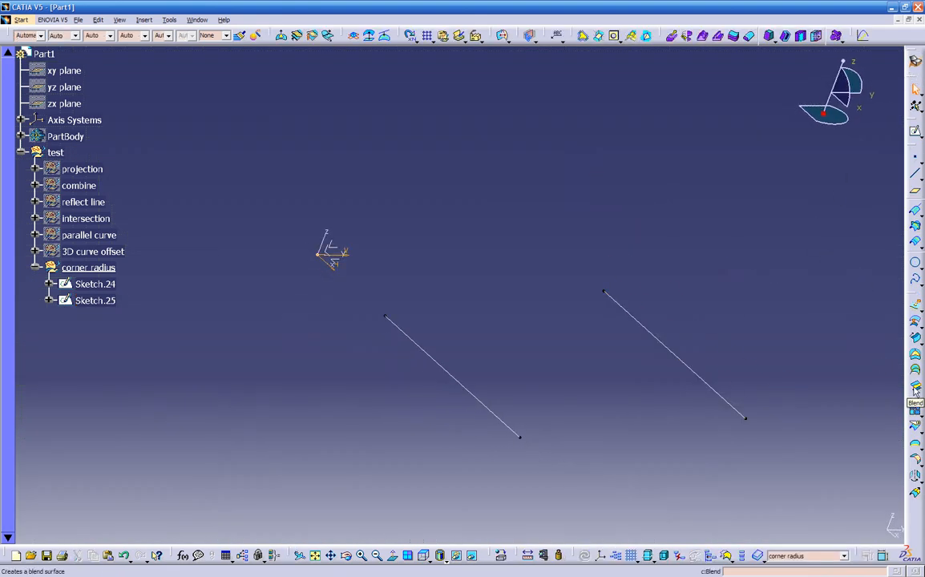
Step: Create a Blend surface with the second sketched line as first curve and the first sketched line as second curve
left_click(916, 389)
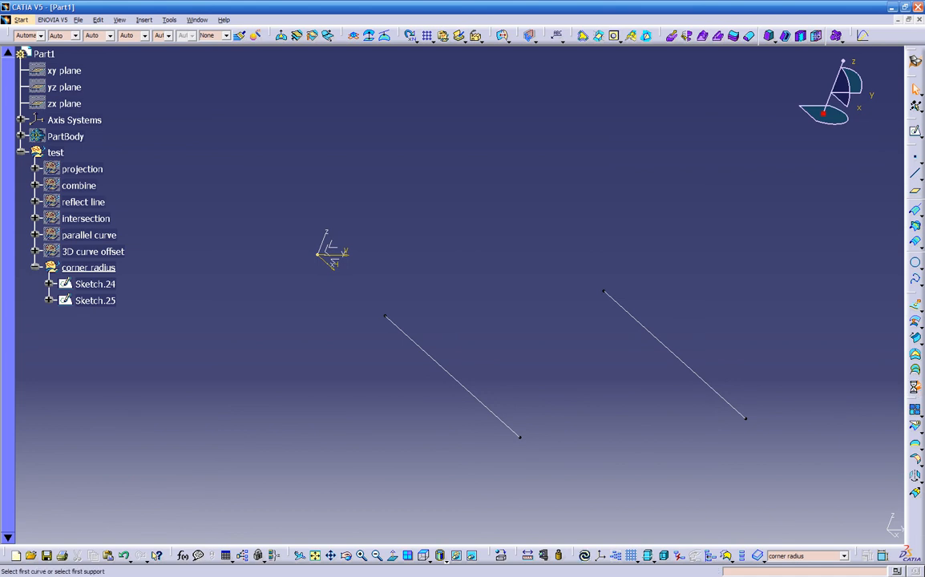
left_click(717, 388)
middle_click_drag(665, 412, 601, 332)
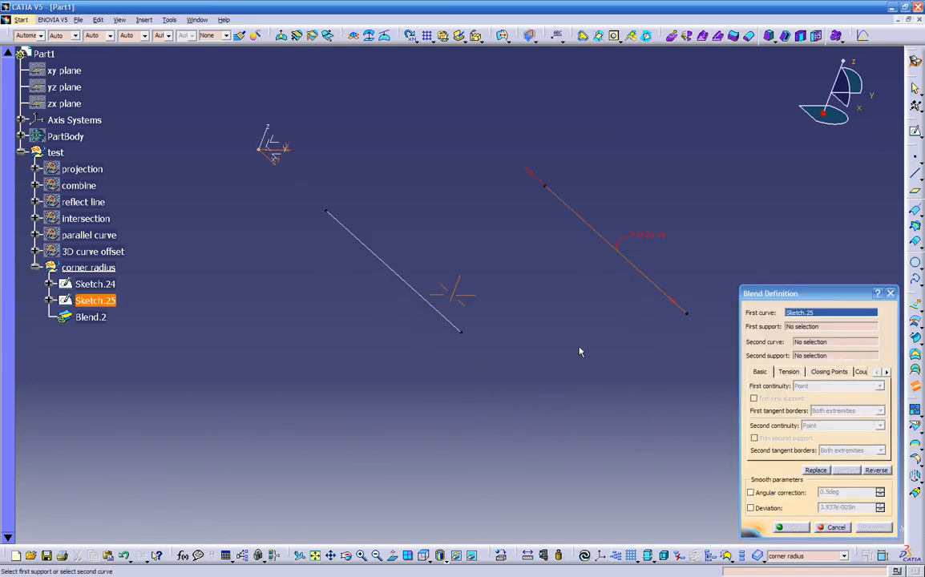
left_click(447, 322)
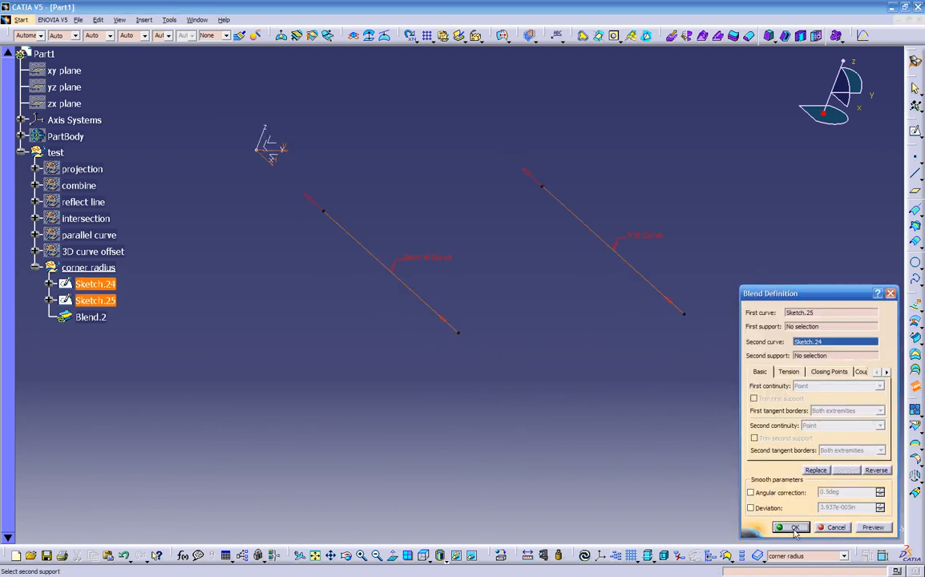
left_click(793, 527)
middle_click_drag(454, 422, 518, 389)
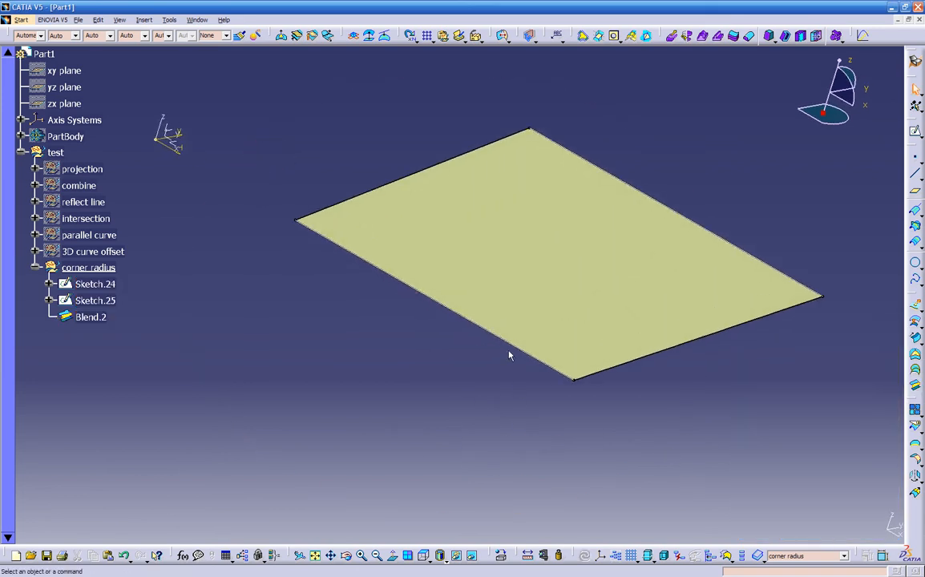
Step: Change the blend surface's colour to dark red
left_click(483, 237)
left_click(40, 35)
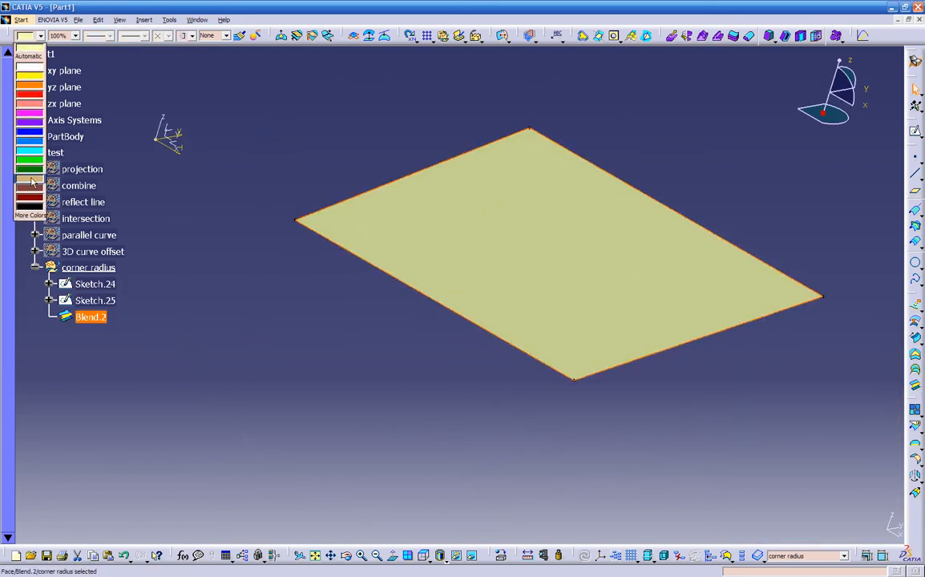
left_click(30, 194)
middle_click_drag(393, 278, 420, 336)
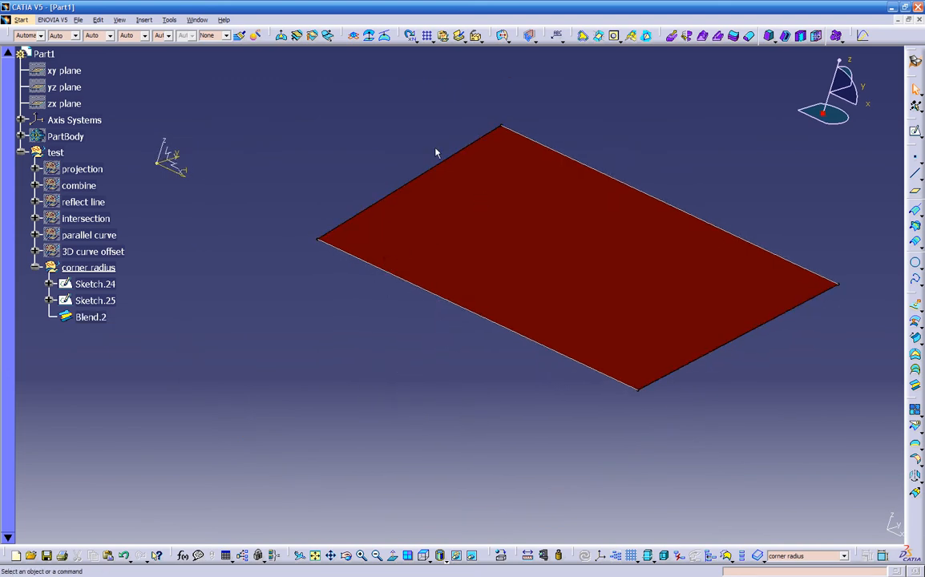
Step: Start a new sketch on the absolute axis system's XY plane
left_click(577, 266)
left_click(914, 133)
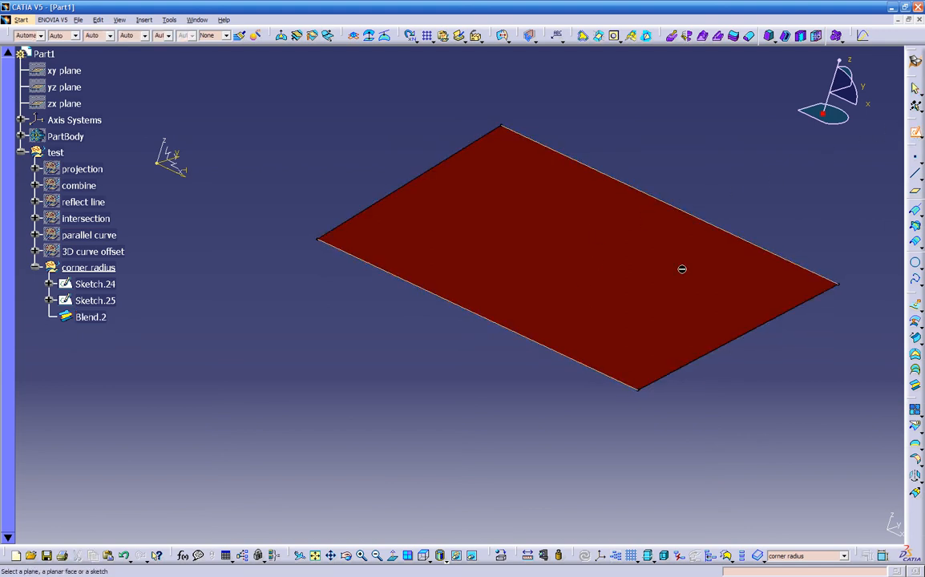
left_click(639, 269)
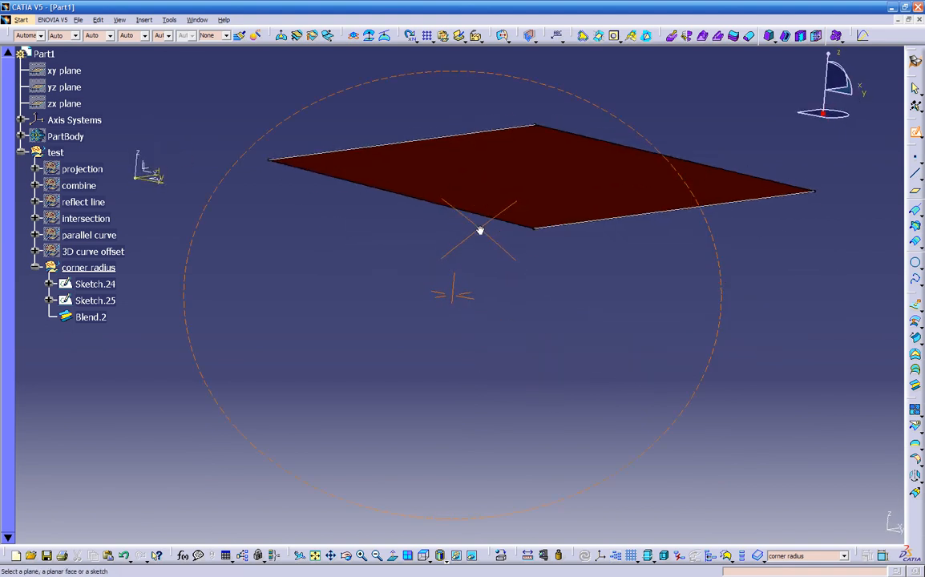
middle_click_drag(479, 276, 495, 212)
mouse_move(391, 282)
middle_mouse_down()
mouse_move(397, 392)
mouse_move(479, 174)
mouse_move(440, 320)
mouse_move(475, 233)
mouse_move(441, 235)
mouse_move(449, 176)
mouse_move(458, 283)
middle_mouse_up()
left_click(222, 232)
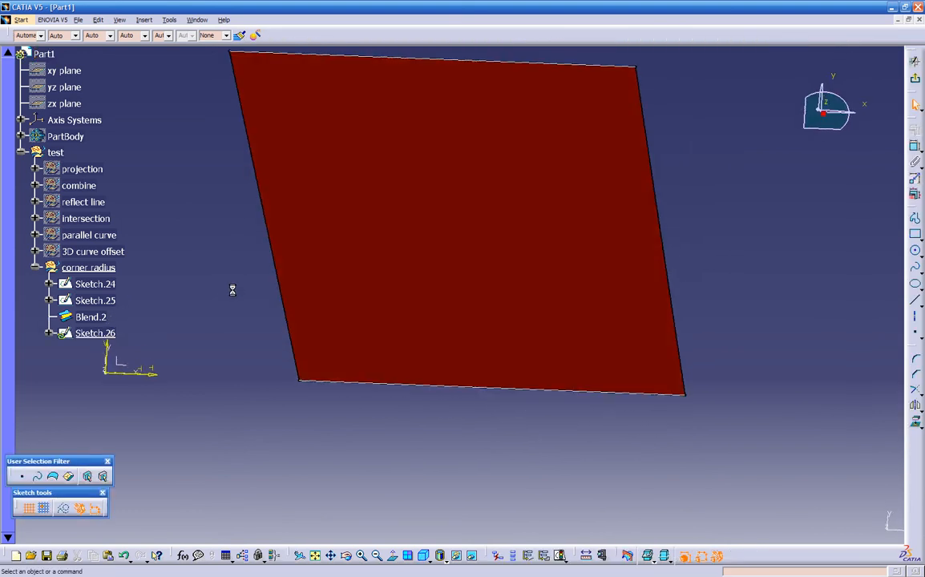
Step: Draw an irregular closed spline through ten points over the red surface, ending it at its start point, and exit the sketch
left_click(914, 267)
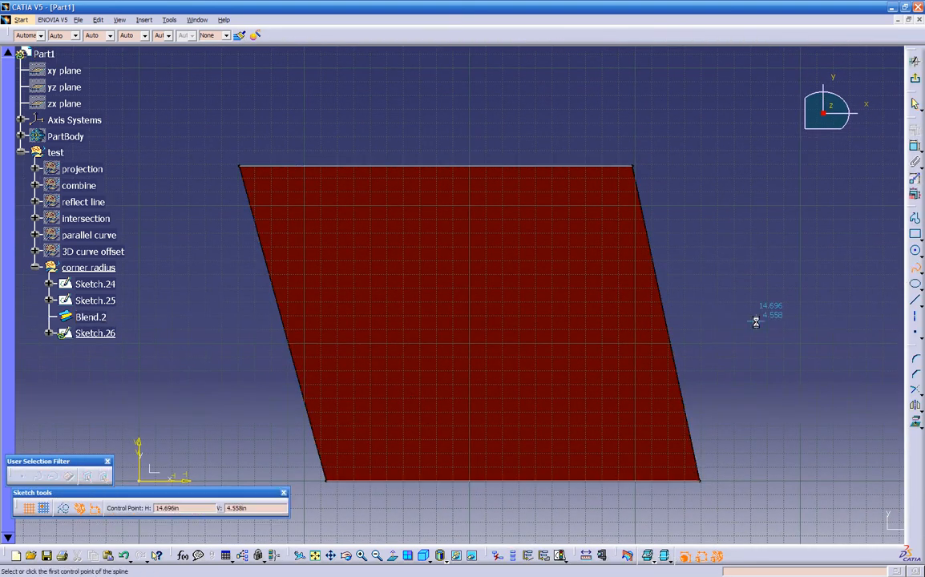
left_click(435, 436)
left_click(585, 456)
left_click(609, 374)
left_click(614, 318)
left_click(596, 240)
left_click(544, 227)
left_click(416, 194)
left_click(335, 211)
left_click(319, 327)
left_click(356, 395)
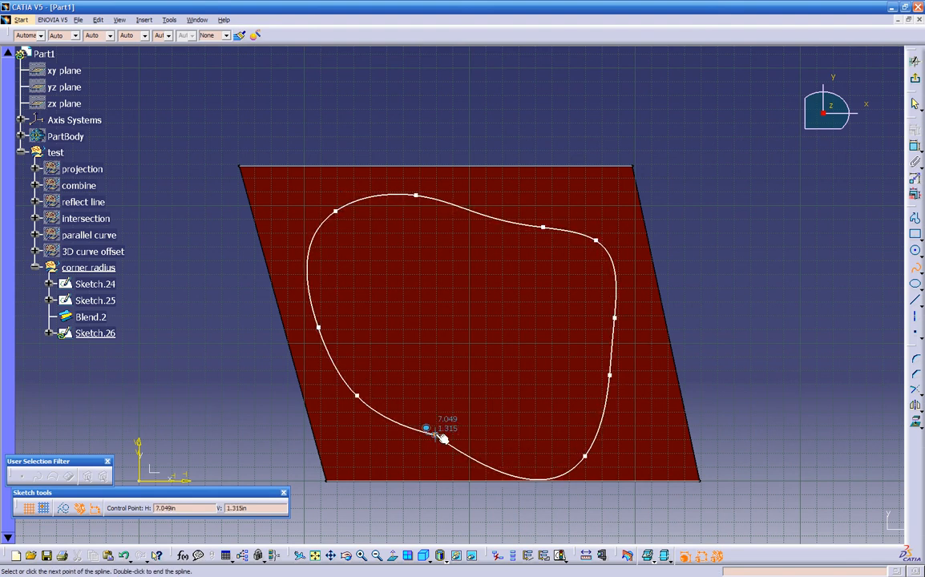
left_click(434, 435)
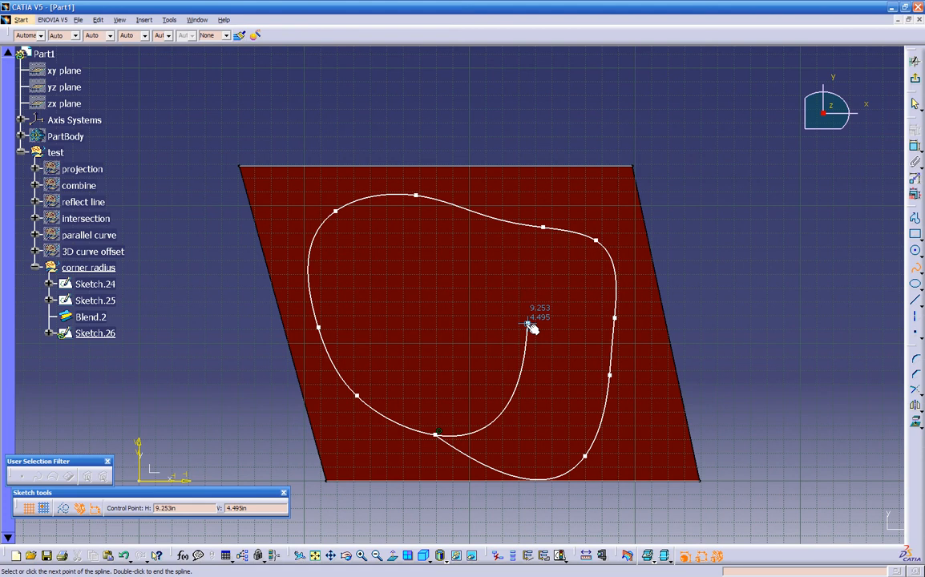
key("Escape")
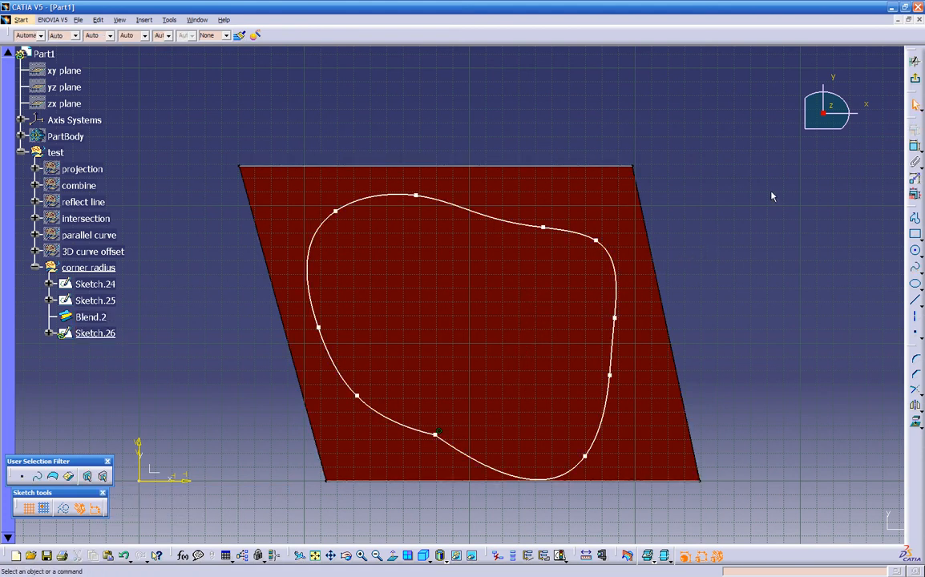
left_click(917, 106)
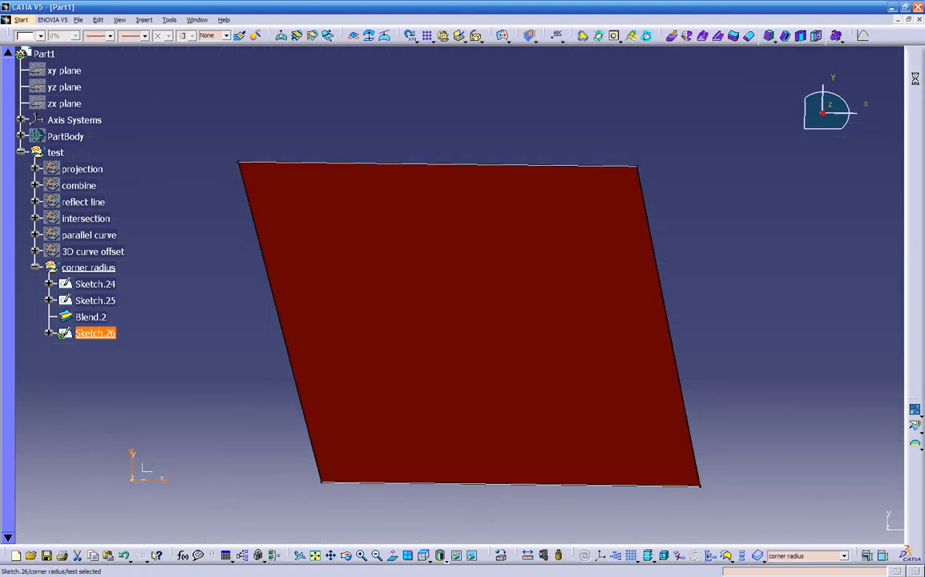
Step: Reopen the spline's sketch, move the spline up so it clears the surface's lower edge, and exit the sketch
middle_click_drag(691, 386, 377, 365)
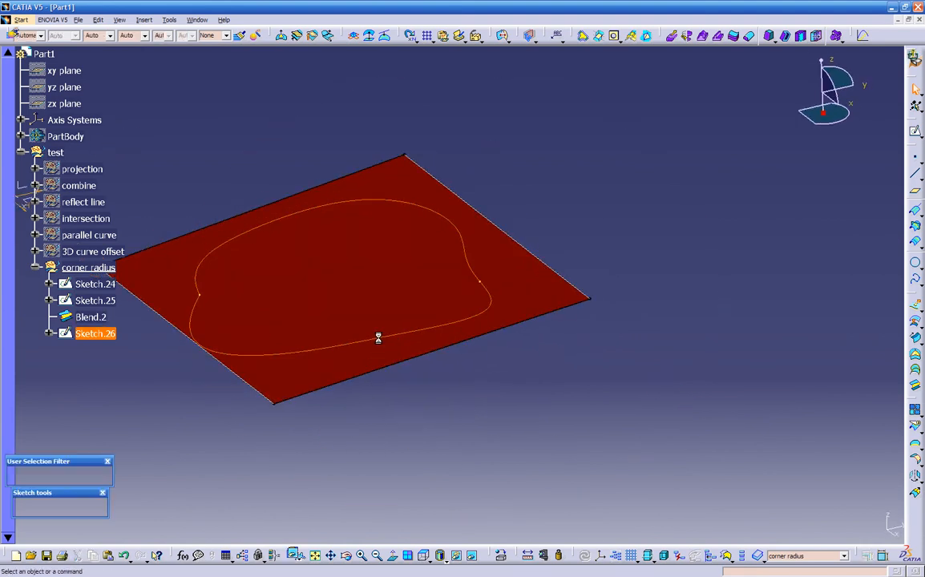
double_click(377, 334)
middle_click_drag(408, 376, 464, 215)
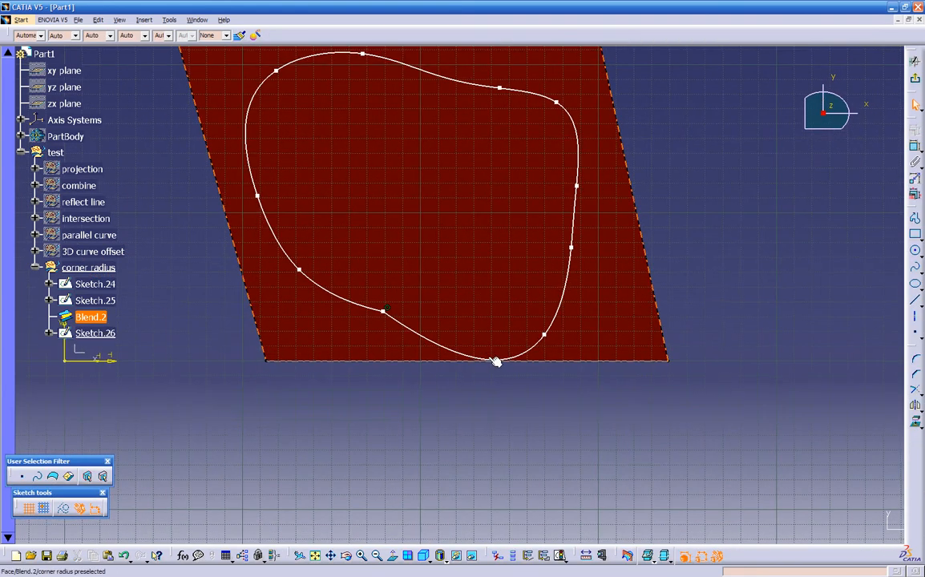
left_click(497, 361)
middle_click_drag(480, 314, 476, 349)
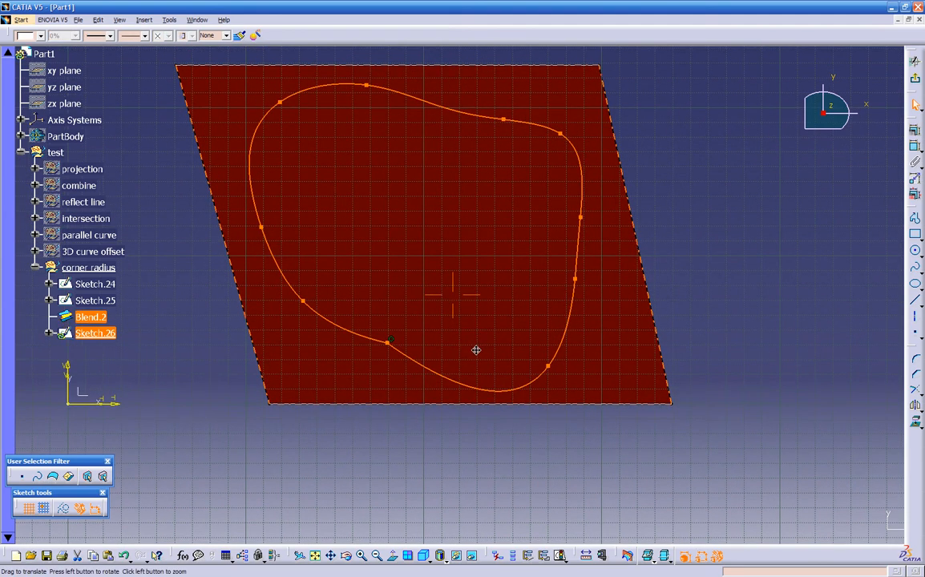
left_click(678, 282)
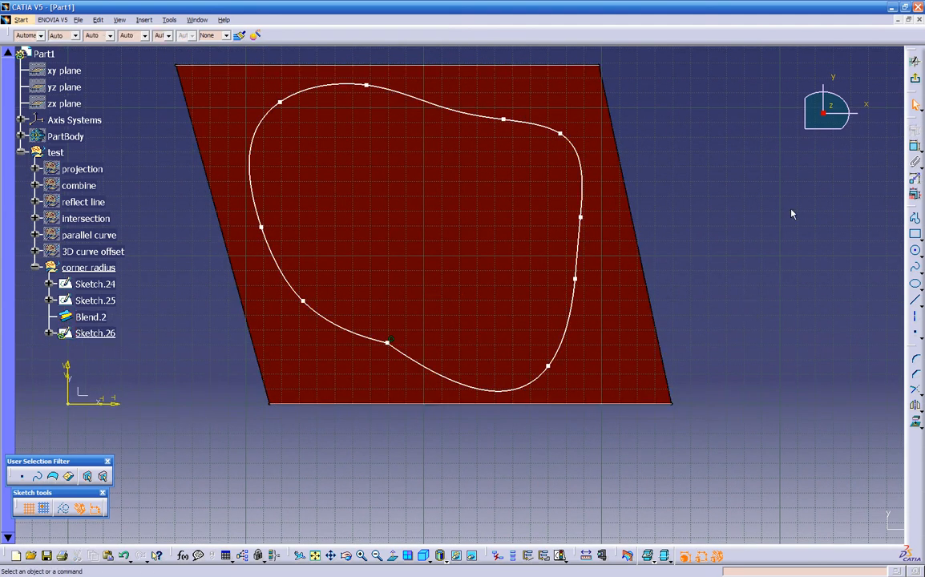
left_click(915, 79)
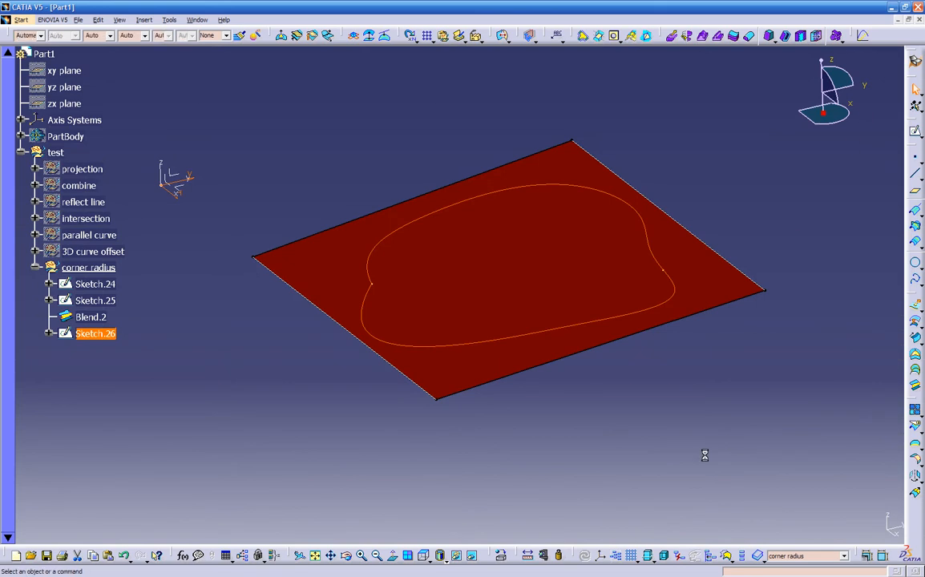
left_click(609, 409)
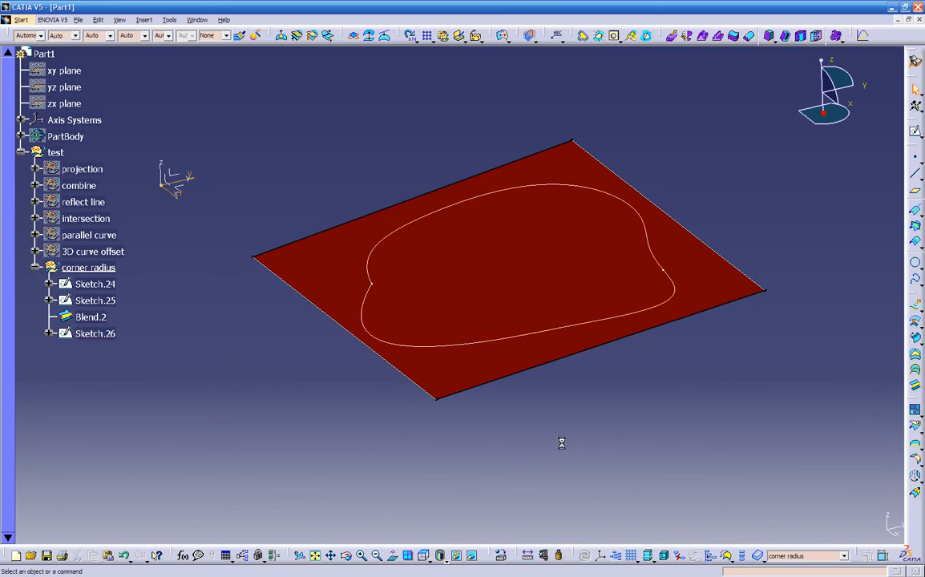
Step: Try a Bump deformation of the blend surface, limited by the closed spline and centred on the first line's end vertex, with distance 1 in
left_click(282, 36)
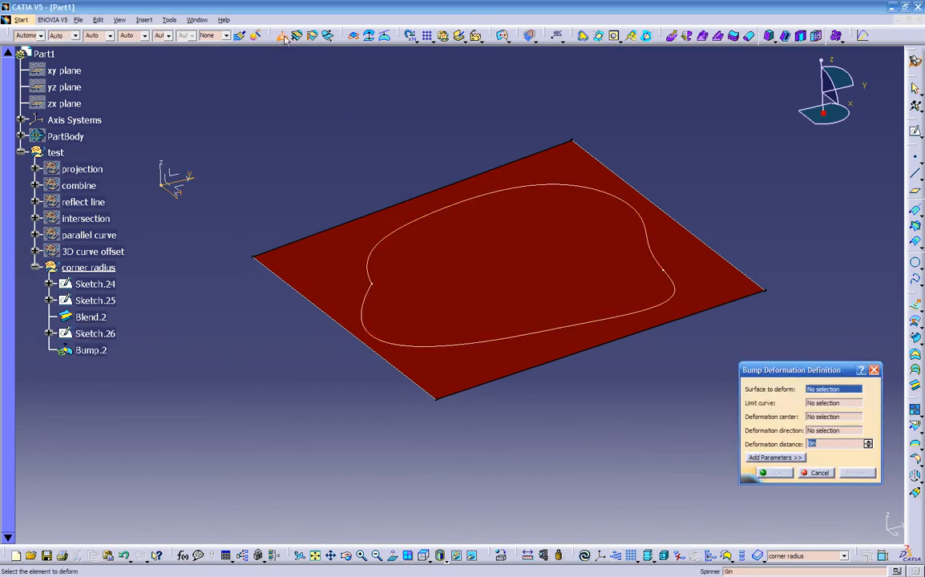
left_click(482, 277)
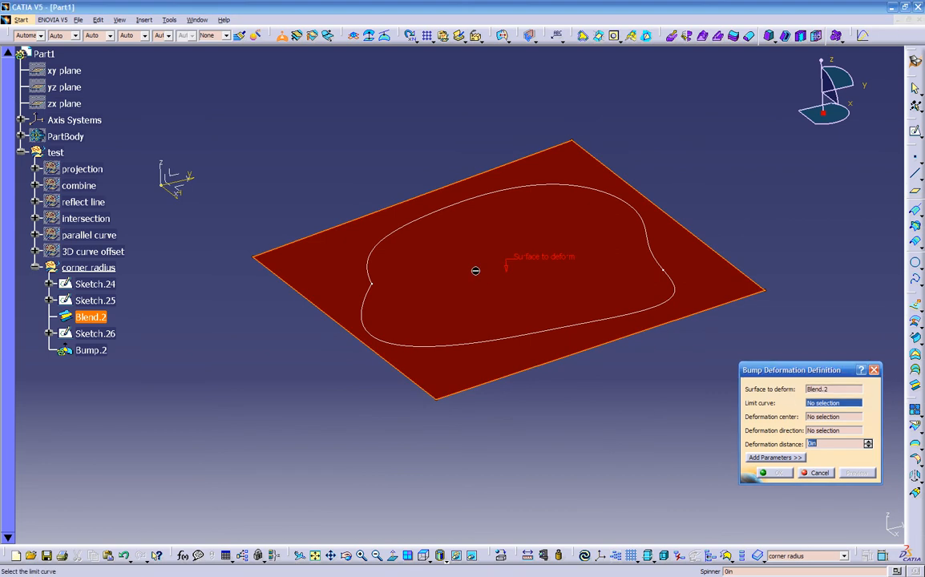
left_click(426, 220)
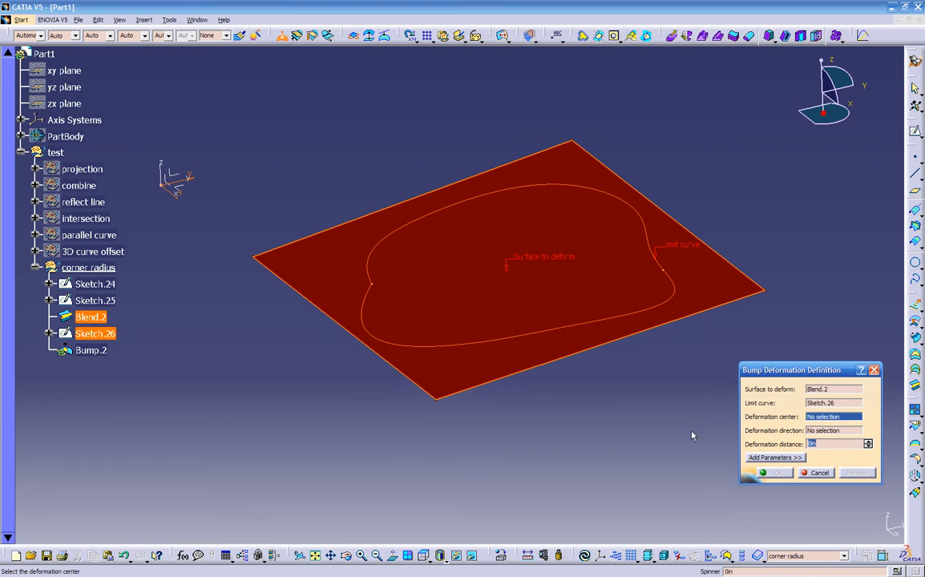
left_click(436, 398)
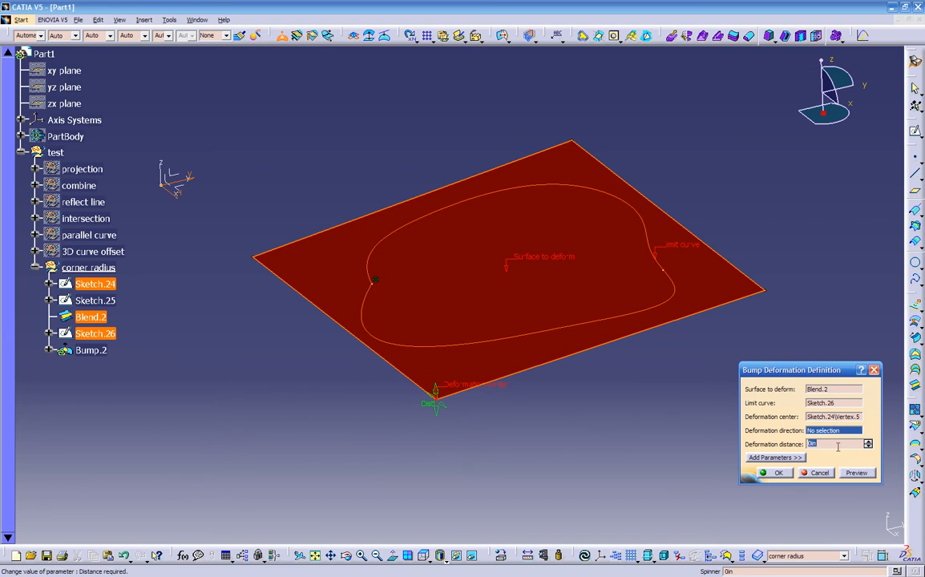
type("1")
key("Return")
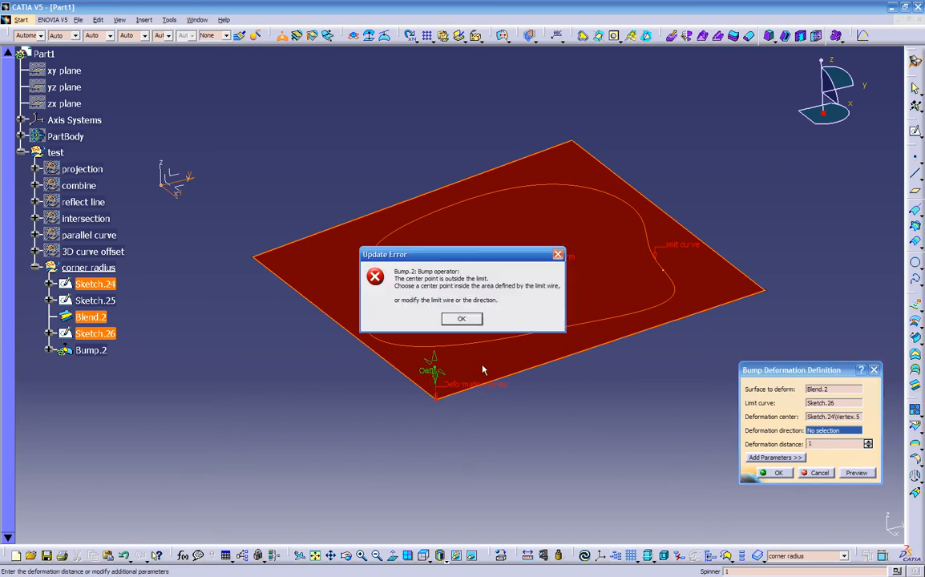
left_click(465, 320)
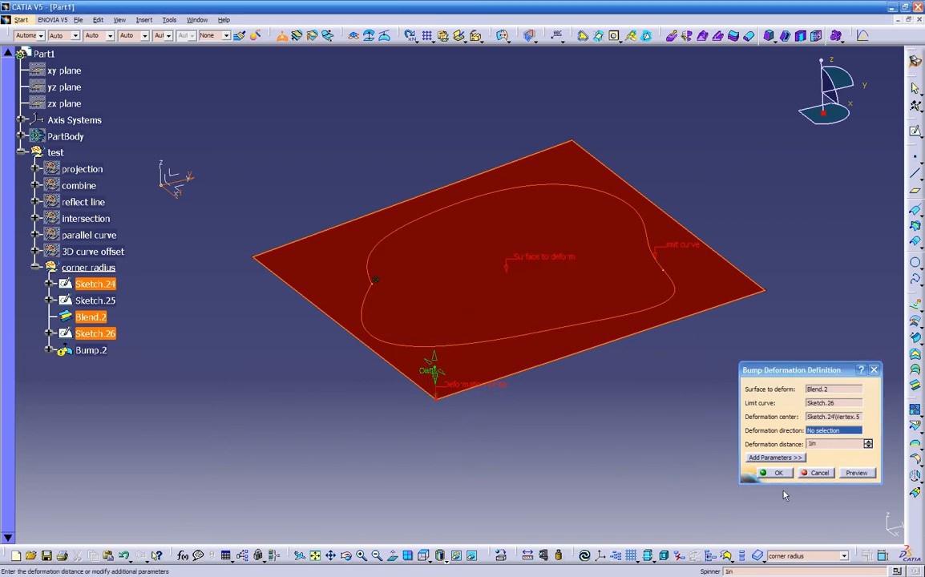
left_click(817, 473)
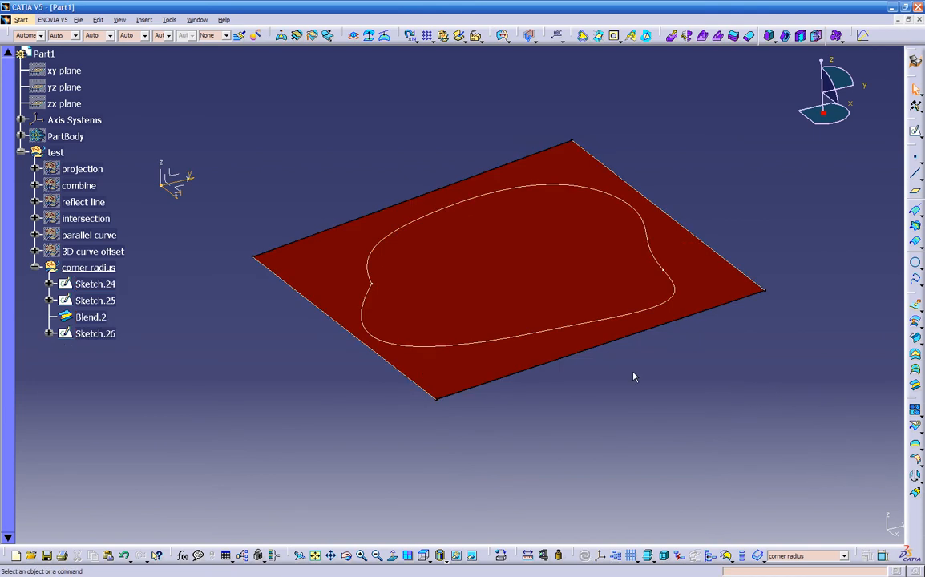
Step: Create a plane offset -3 in from the absolute axis system's XY plane
left_click(176, 186)
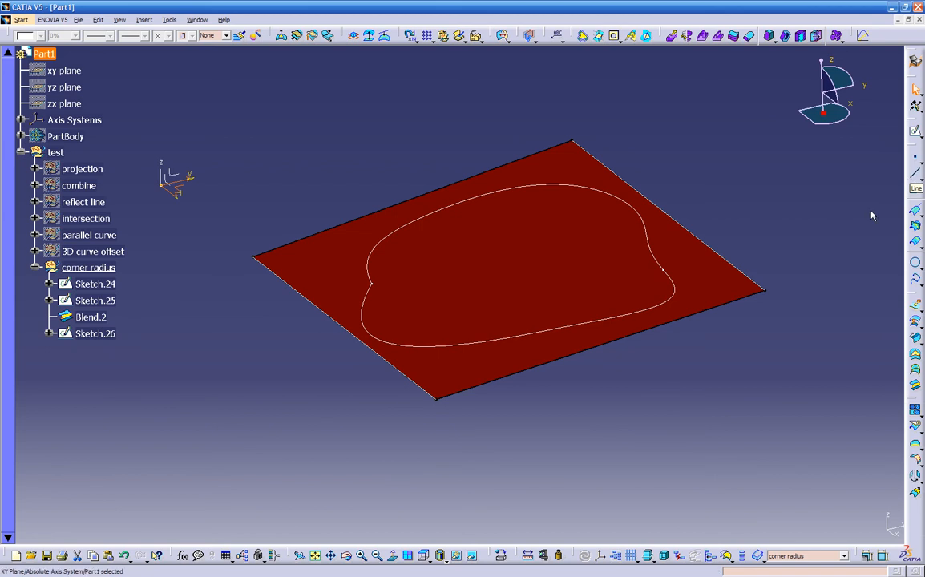
left_click(182, 187)
left_click(914, 192)
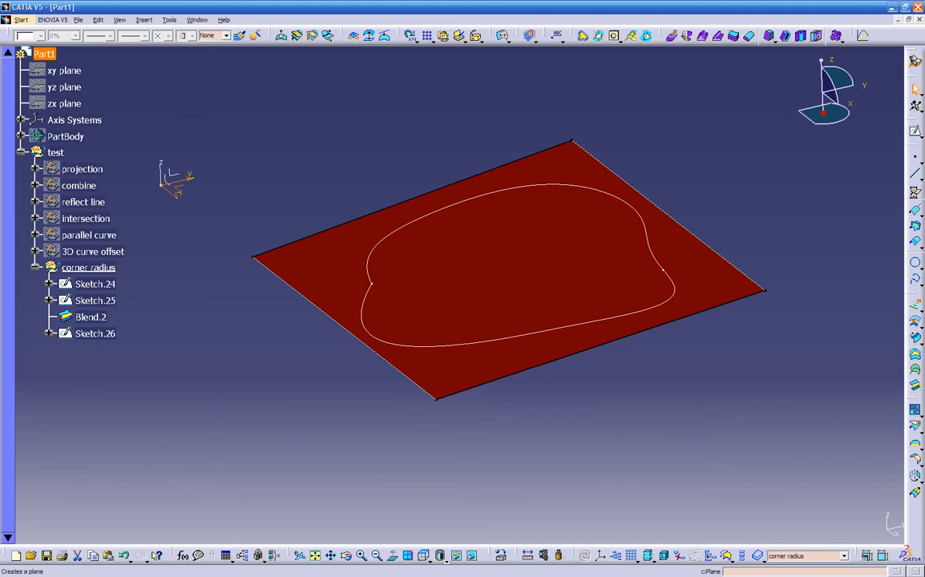
middle_click_drag(526, 450, 661, 443)
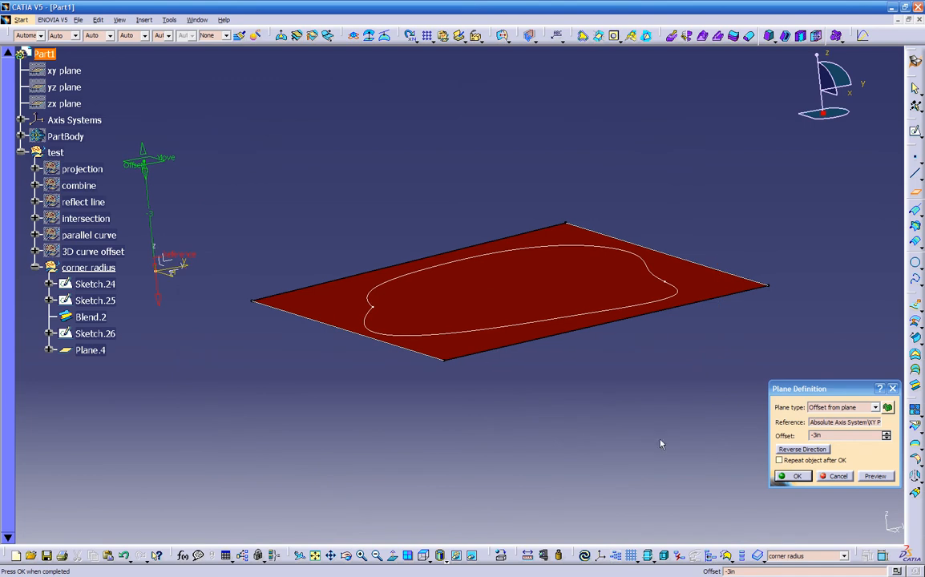
left_click(794, 477)
middle_click_drag(610, 421, 295, 199)
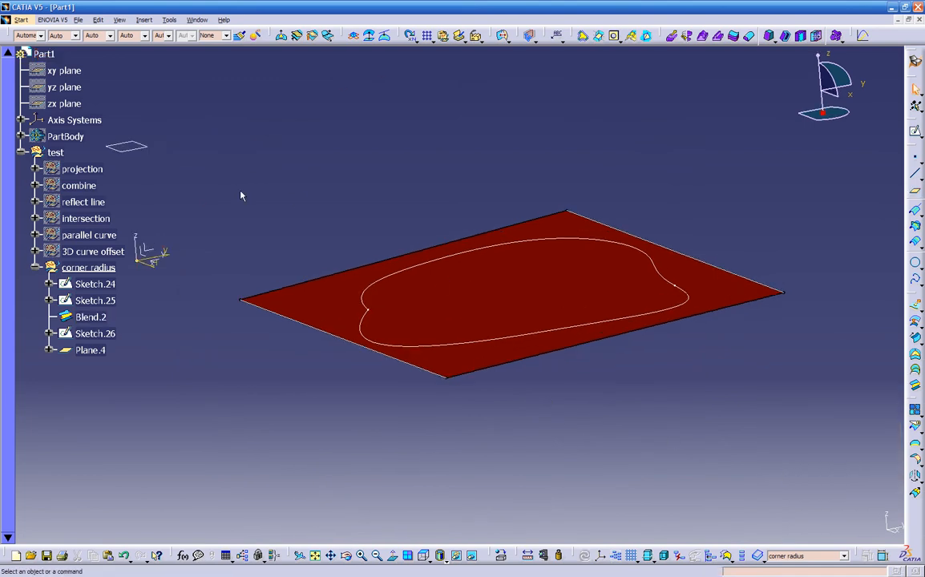
Step: Create a point on the offset plane above the middle of the blend surface, at about H 8.1 in, V 4.6 in
left_click(136, 147)
left_click(915, 156)
middle_click_drag(505, 165, 493, 405)
middle_click_drag(513, 249, 479, 389)
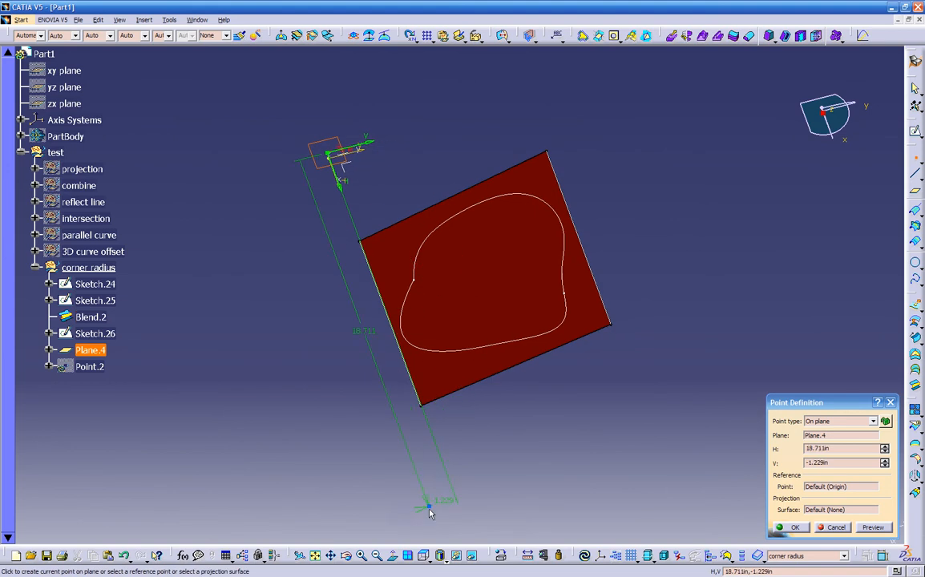
left_click(425, 557)
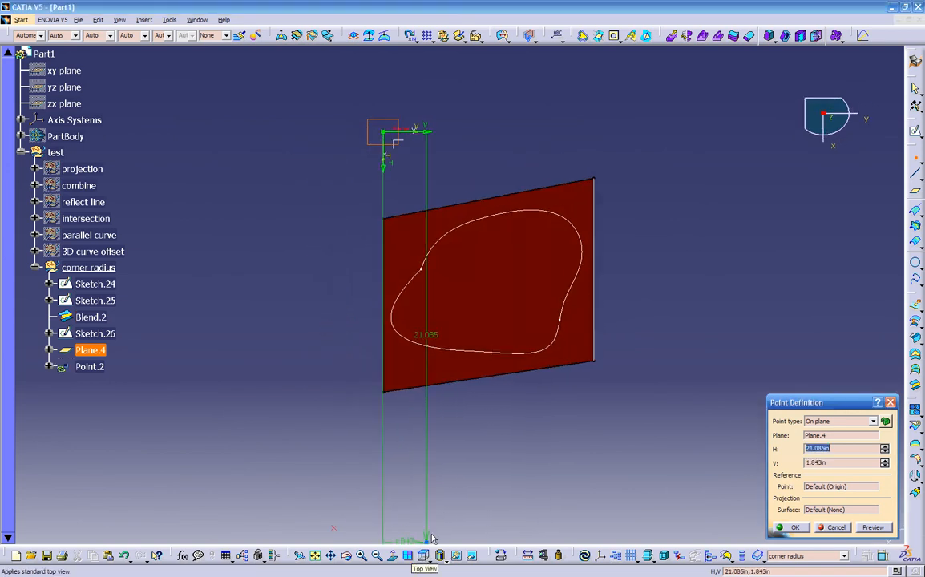
left_click(497, 294)
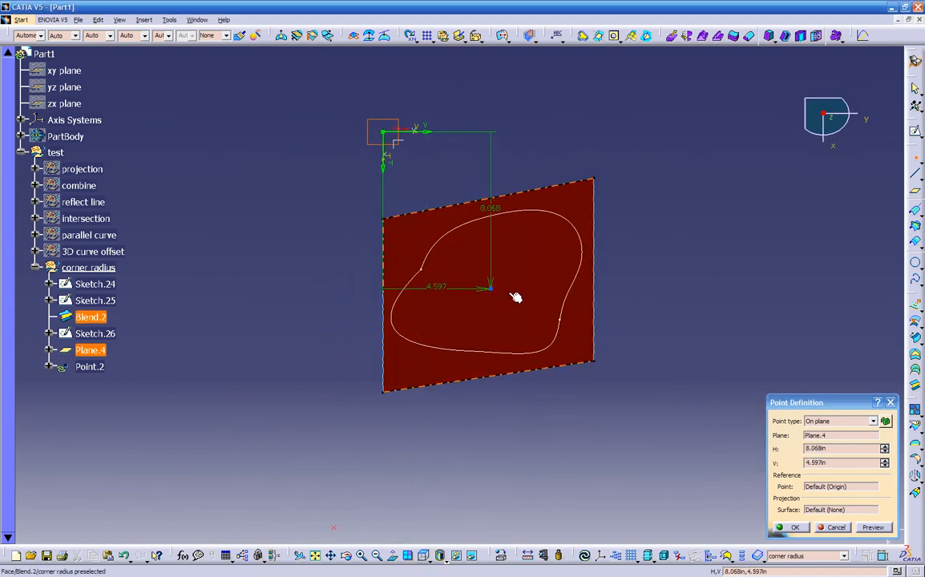
left_click(794, 528)
Step: Start a Bump deformation of the blend surface, with the closed spline as limit curve and the new point as deformation centre
mouse_move(669, 465)
middle_mouse_down()
mouse_move(611, 378)
mouse_move(710, 139)
mouse_move(523, 353)
mouse_move(541, 388)
mouse_move(287, 215)
middle_mouse_up()
left_click(255, 35)
left_click(502, 284)
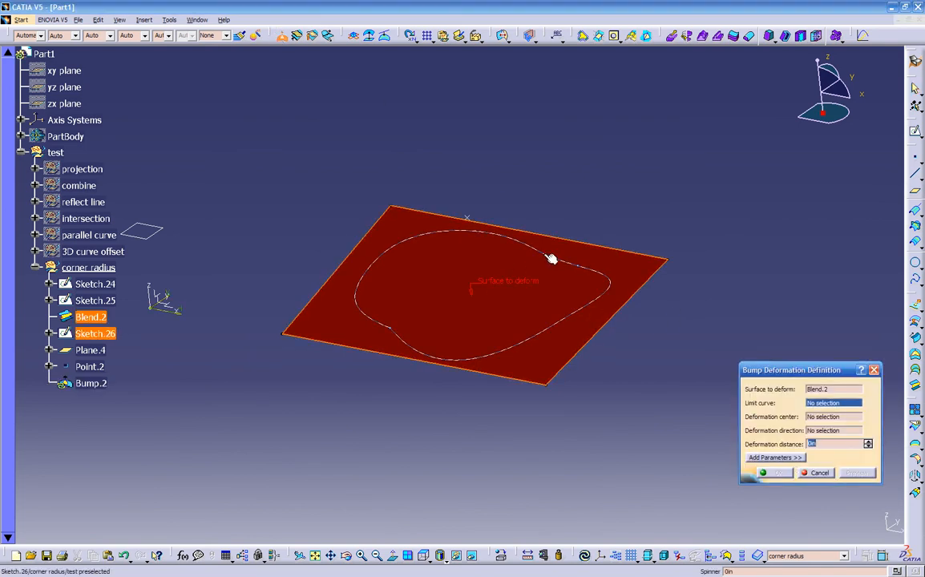
left_click(607, 277)
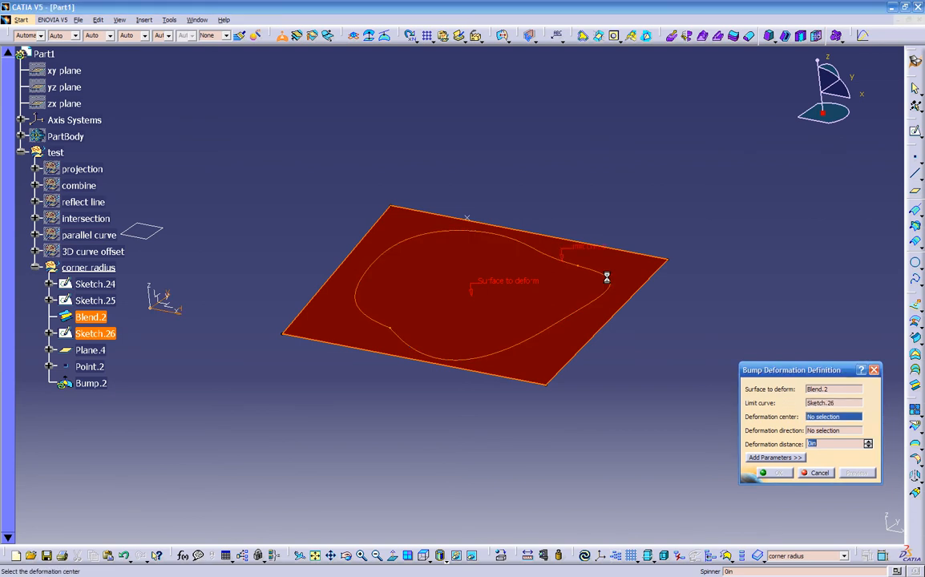
middle_click_drag(510, 438, 458, 398)
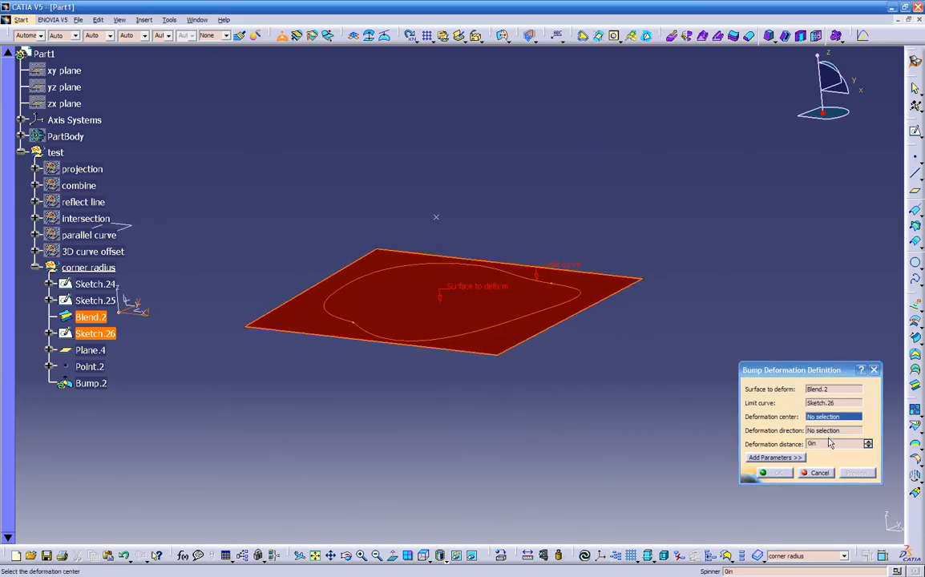
left_click(828, 431)
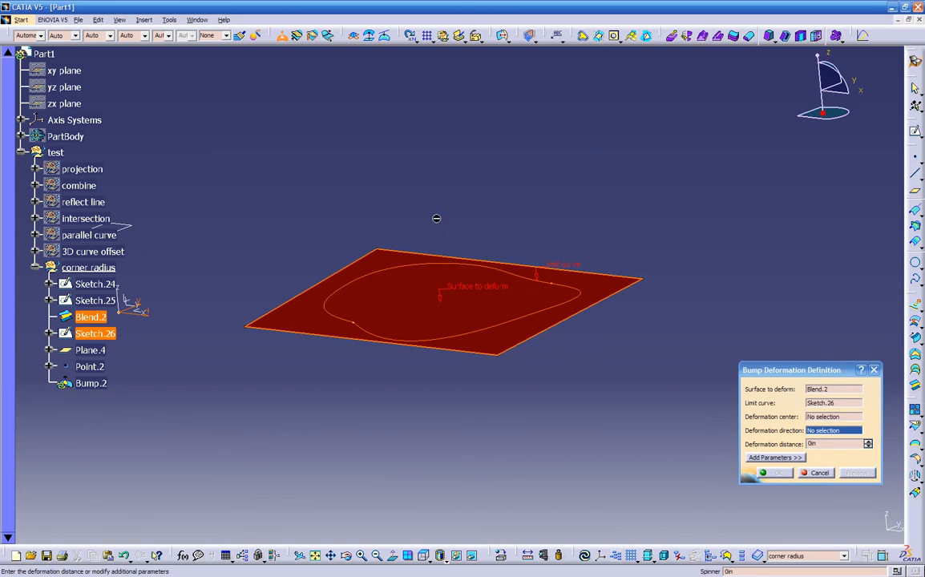
middle_click_drag(437, 217, 425, 196)
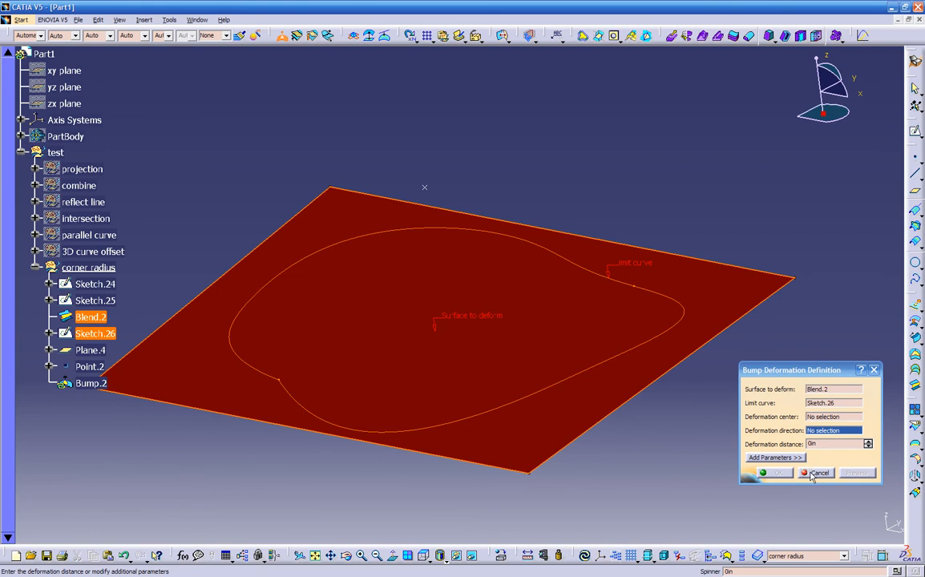
left_click(812, 418)
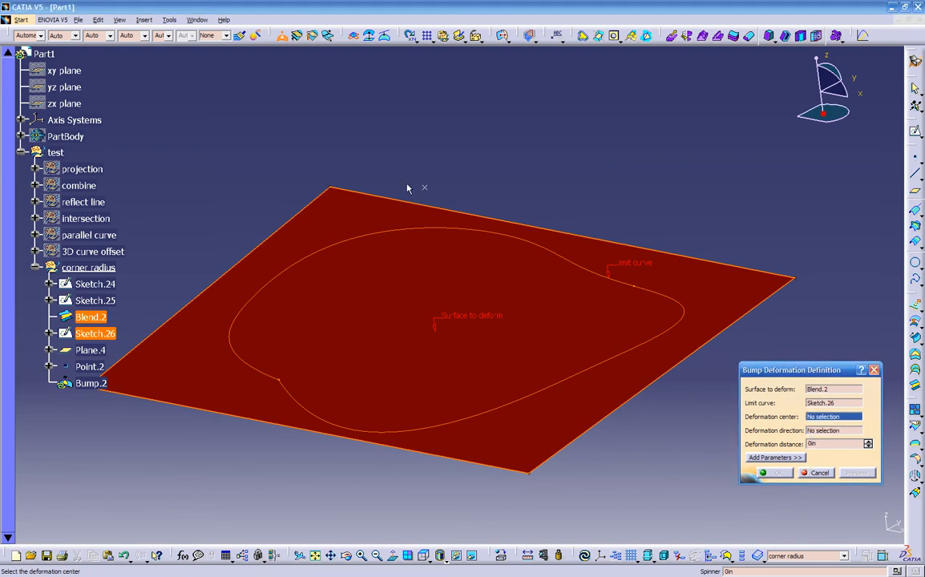
left_click(425, 188)
middle_click_drag(438, 234, 469, 403)
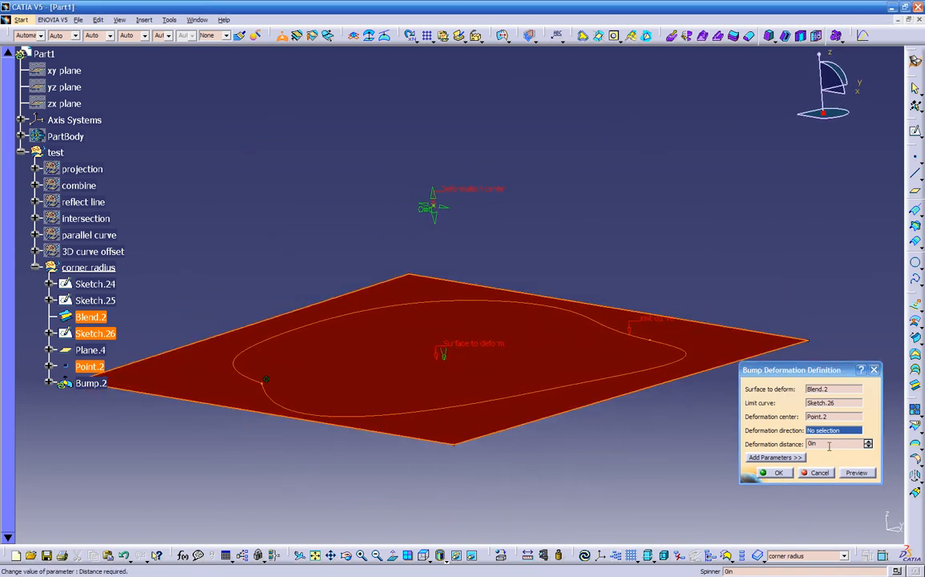
Step: Use the offset plane as the bump's deformation direction, set the deformation distance to 2 in, and create the bump
middle_click_drag(553, 435, 548, 481)
left_click(144, 155)
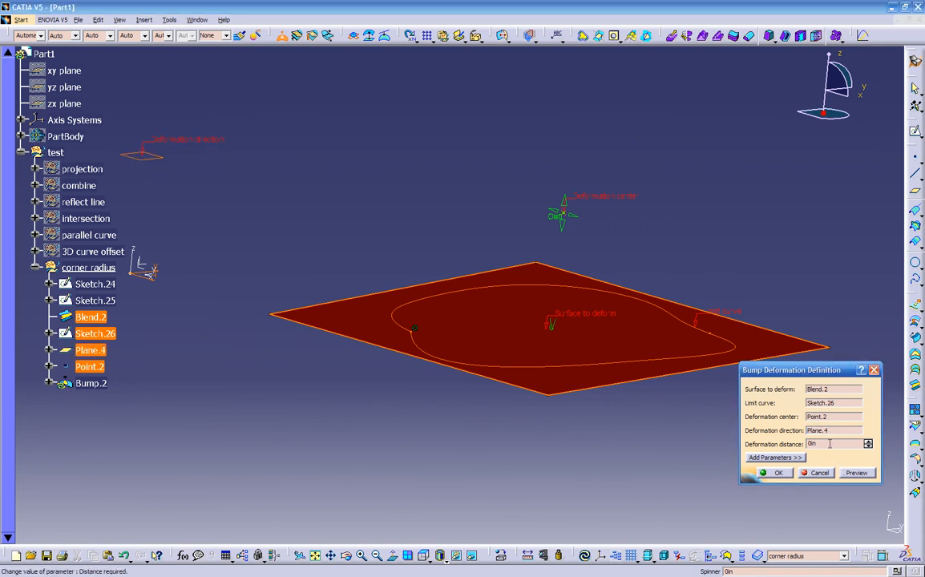
left_click(829, 443)
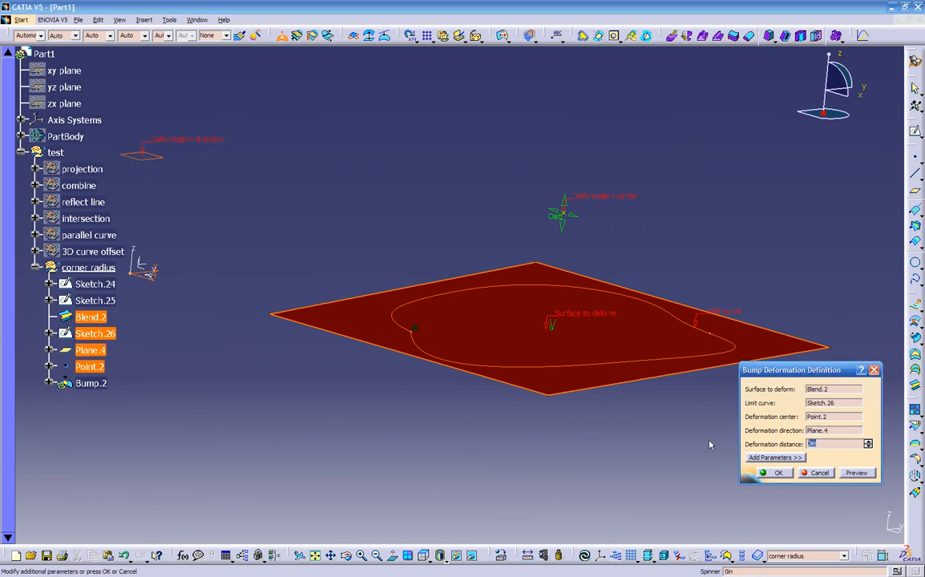
type("2")
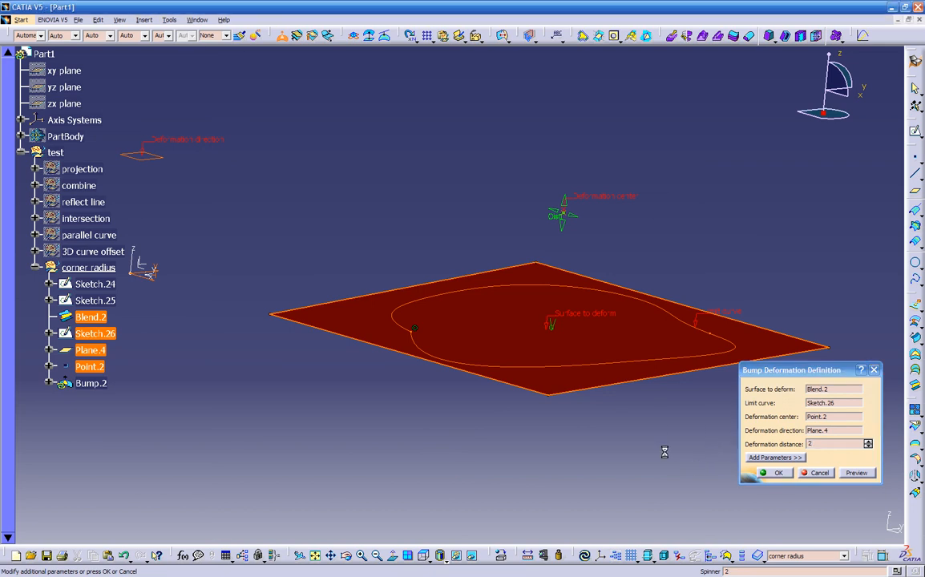
middle_click_drag(581, 446, 558, 355)
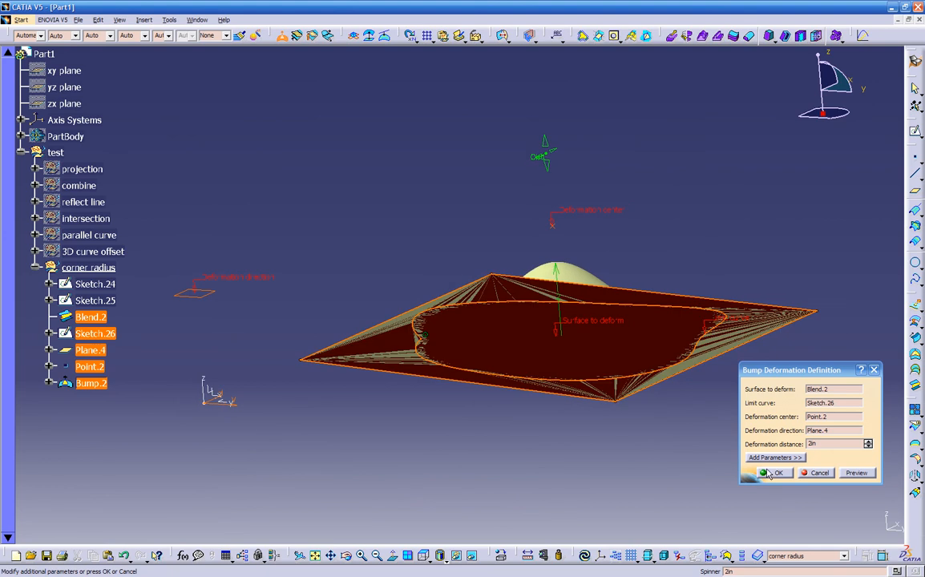
left_click(775, 473)
Step: Colour the bump surface's flat outer face dark red
middle_click_drag(562, 464, 419, 254)
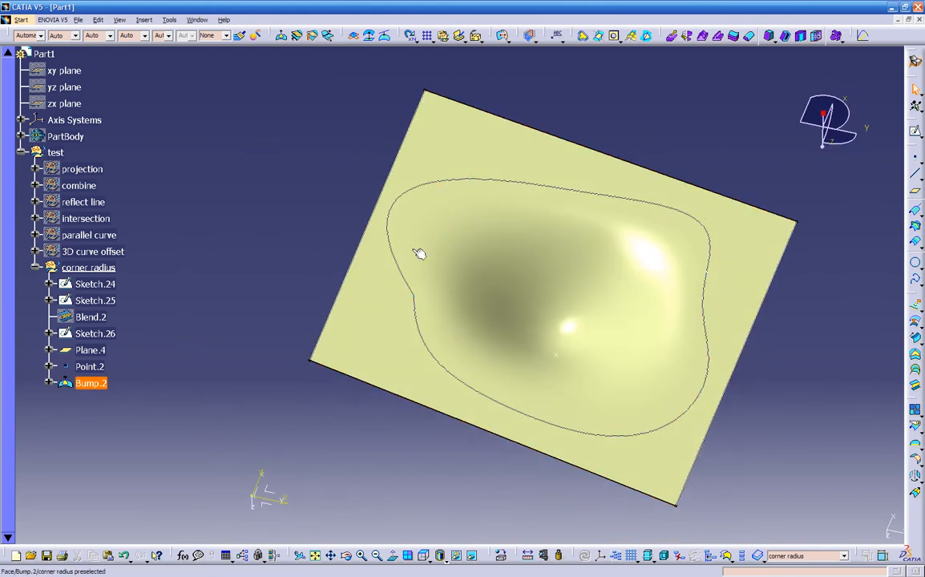
left_click(386, 312)
left_click(40, 35)
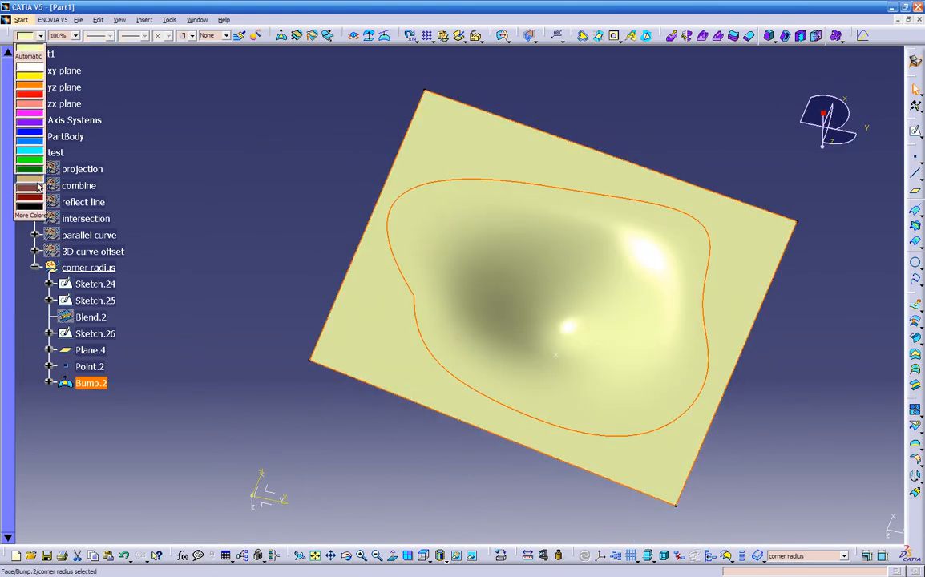
left_click(36, 199)
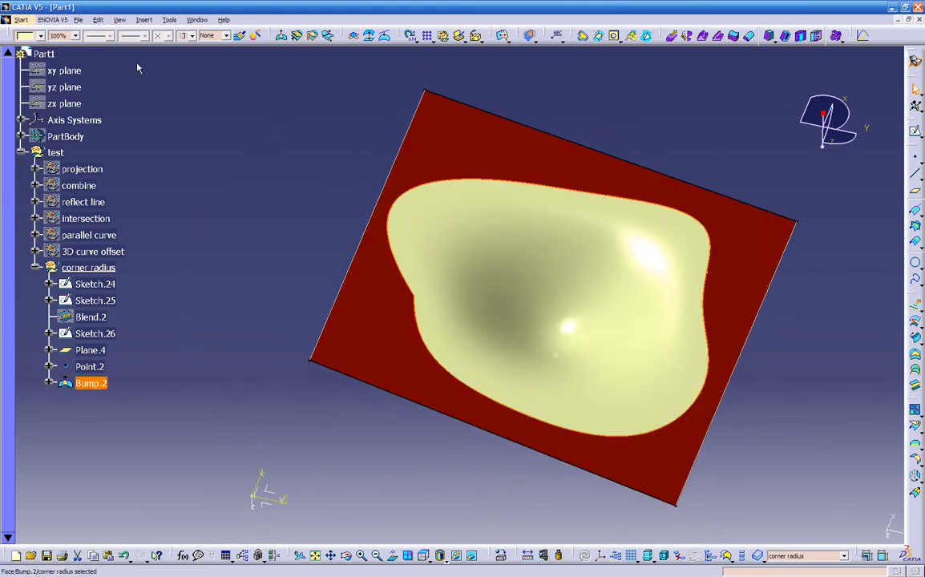
Step: Colour the bulged face inside the closed spline green
left_click(41, 37)
left_click(30, 161)
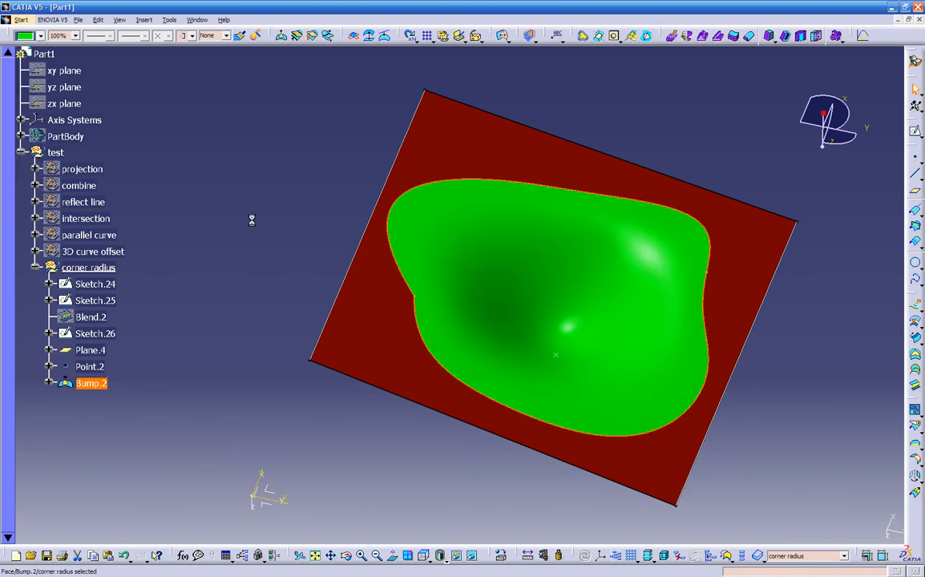
middle_click_drag(388, 361, 383, 392)
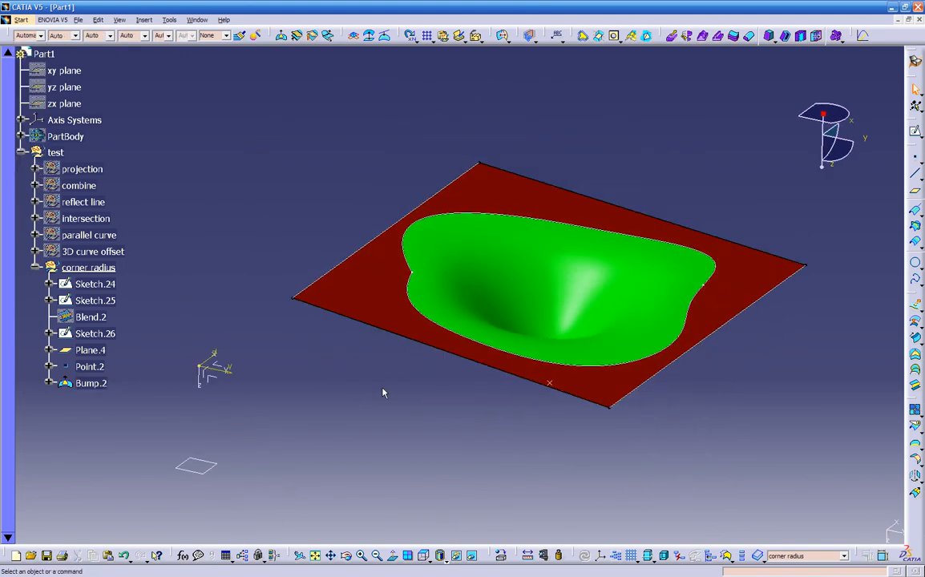
Step: Change the colour of the bulged face inside the closed spline to brown
left_click(439, 331)
left_click(42, 54)
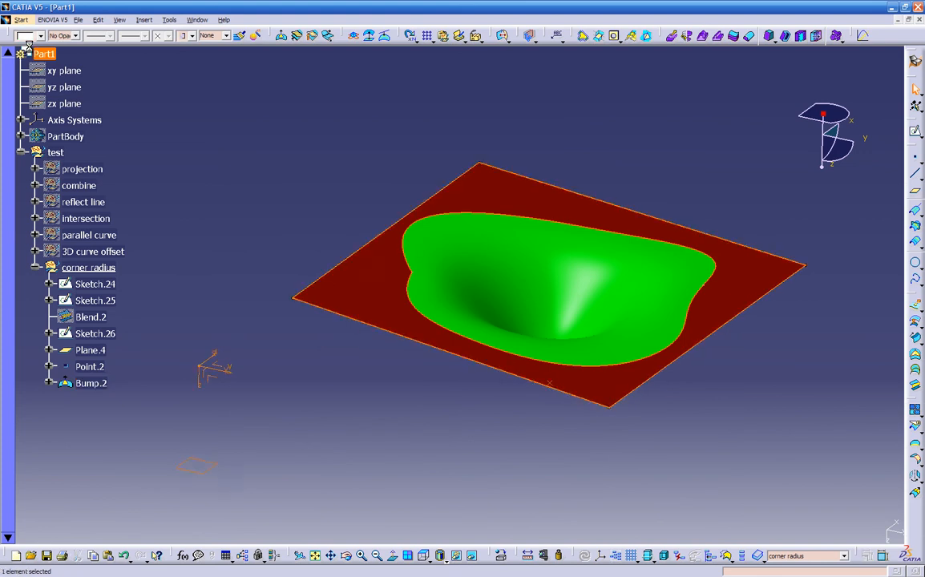
left_click(183, 128)
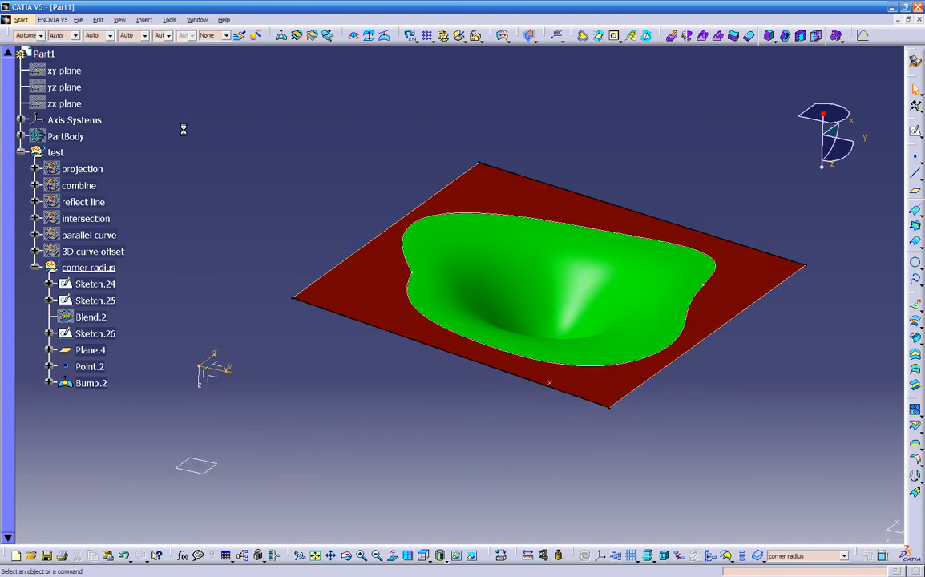
left_click(445, 269)
left_click(41, 36)
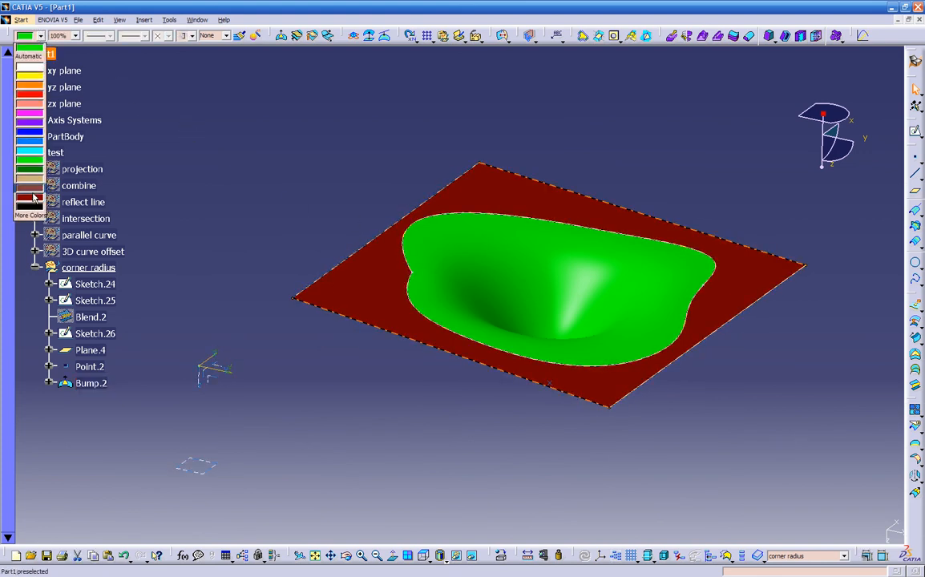
left_click(31, 197)
Step: Hide the closed spline sketch and the point used as the bump's deformation centre
left_click(404, 251)
right_click(404, 252)
left_click(431, 283)
middle_click_drag(401, 373, 521, 437)
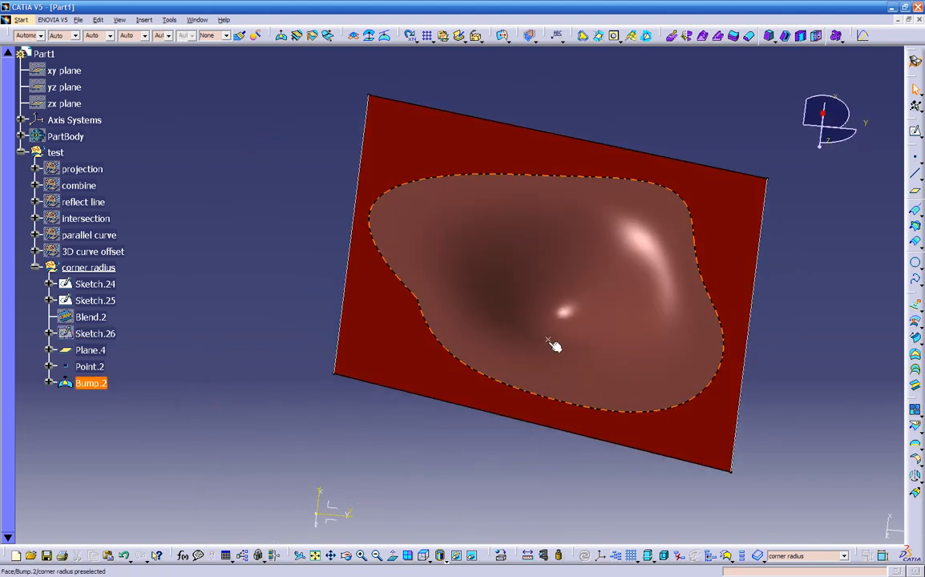
right_click(549, 338)
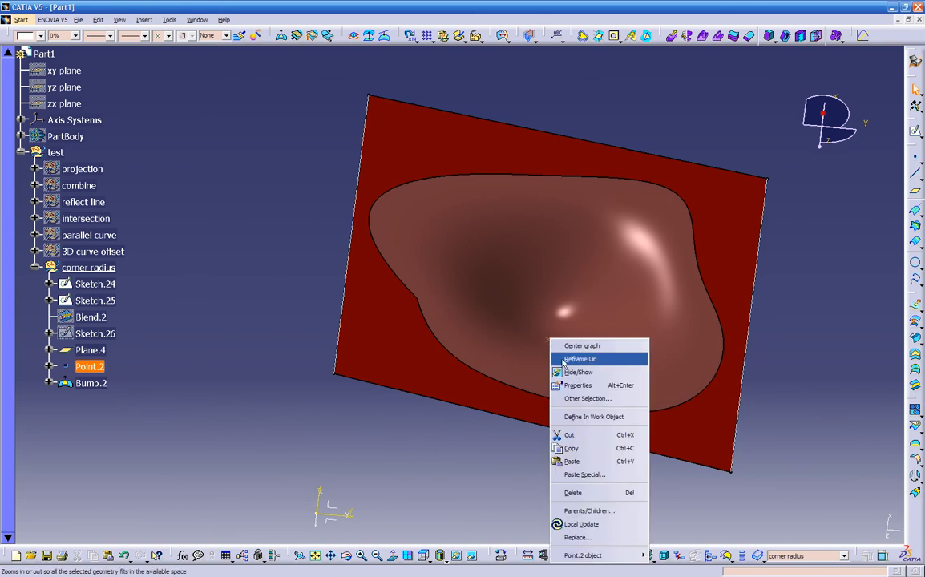
left_click(565, 369)
middle_click_drag(477, 435, 379, 435)
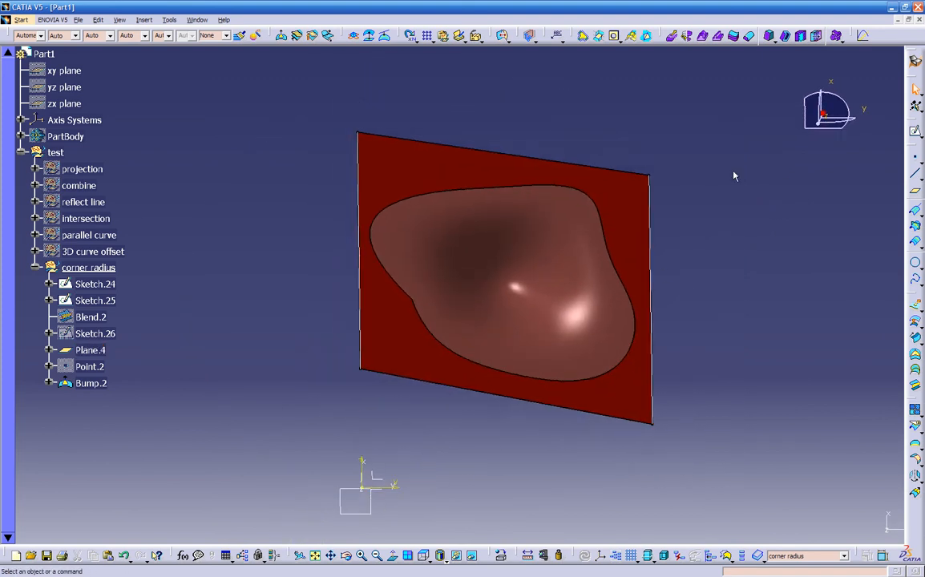
Step: Open a sketch on the offset plane and draw a diagonal line across the bump, with both ends near the bulge's boundary
middle_click_drag(582, 337, 521, 177)
middle_click_drag(493, 386, 499, 412)
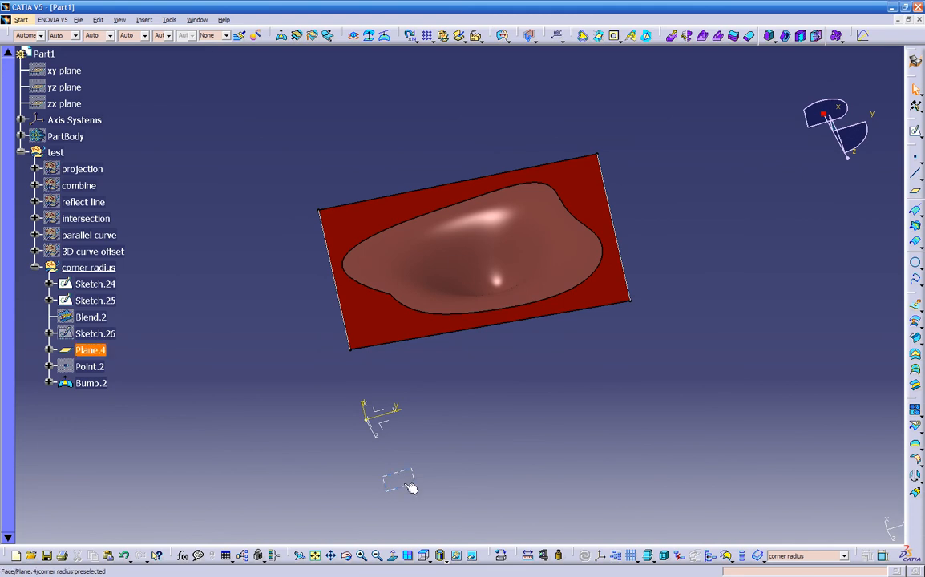
left_click(413, 471)
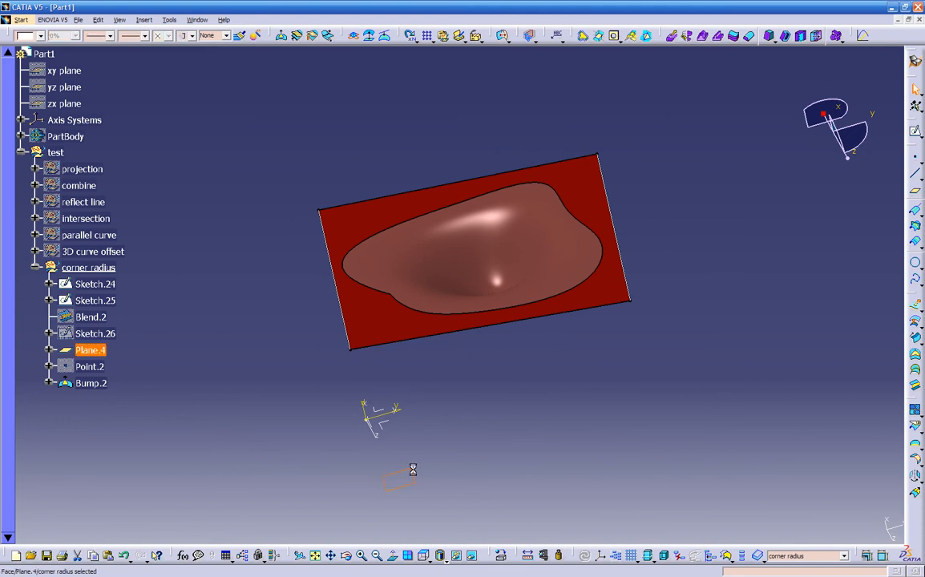
left_click(917, 133)
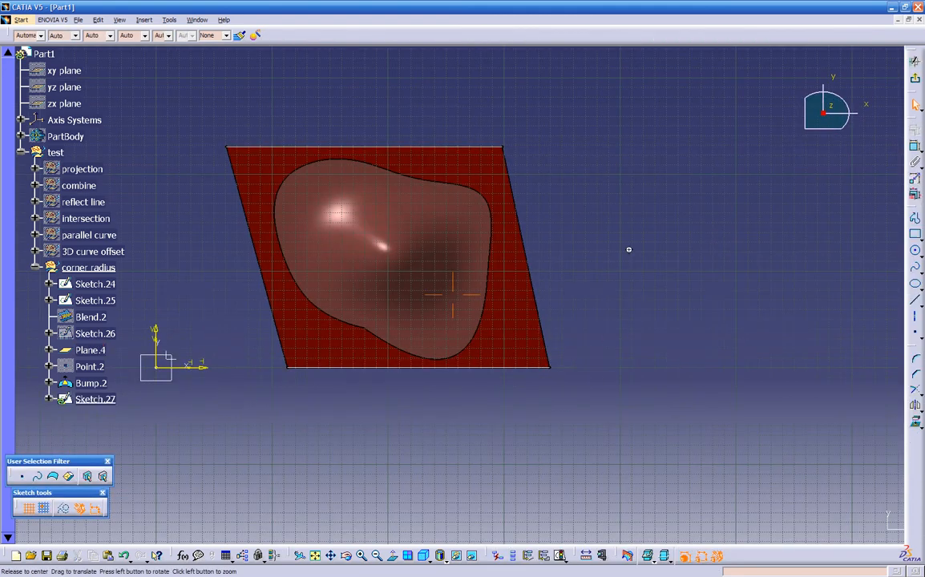
left_click(914, 300)
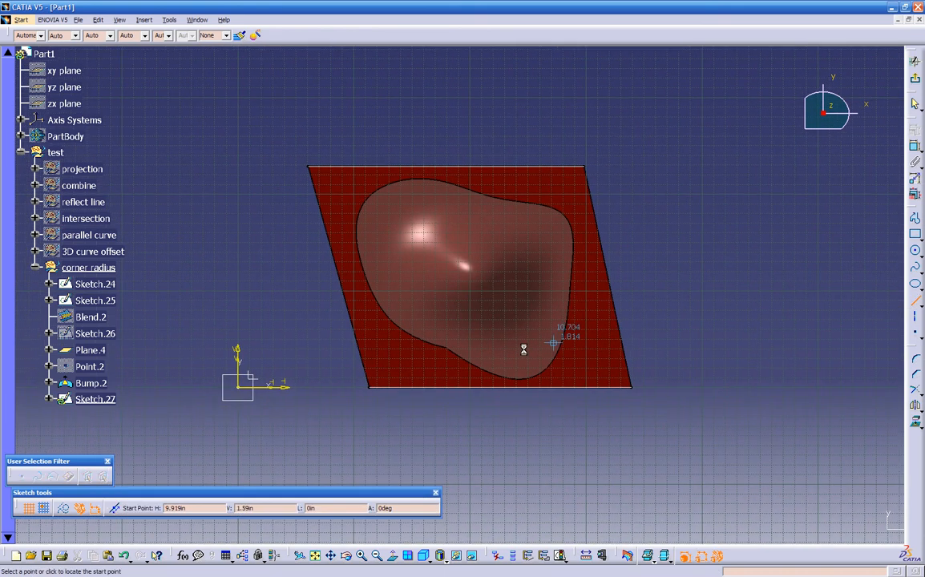
left_click(407, 350)
left_click(560, 195)
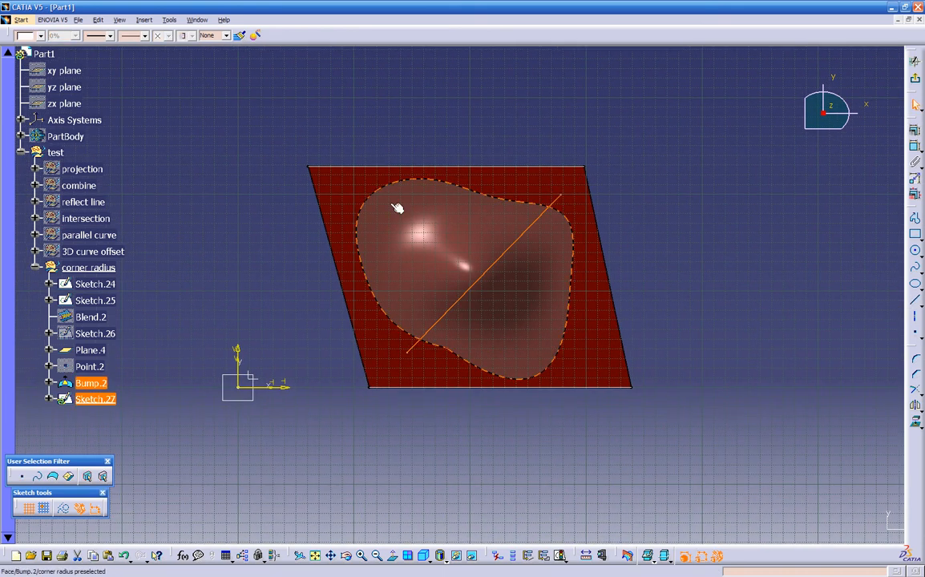
Step: Draw a second diagonal line crossing the first one over the bulge, and exit the sketch
left_click(914, 299)
left_click(586, 361)
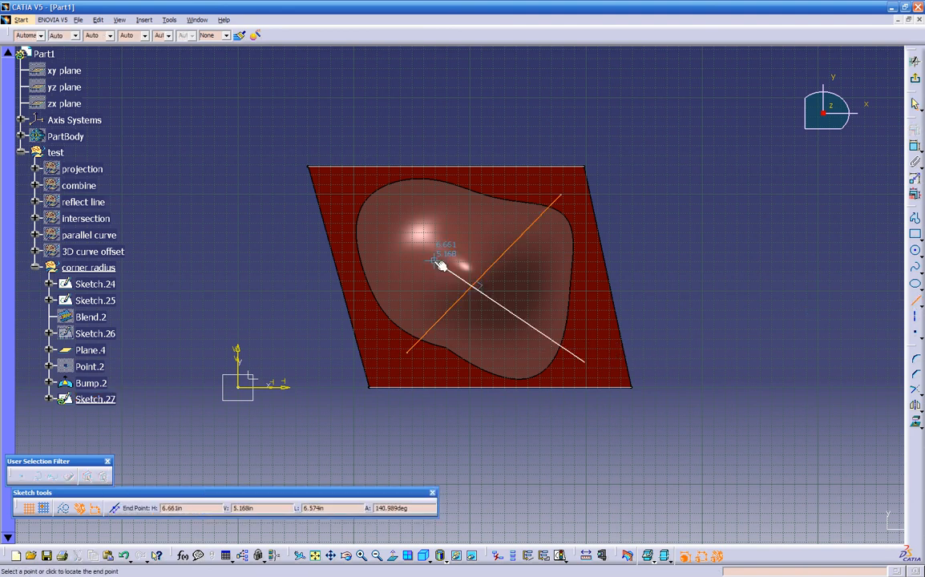
left_click(360, 202)
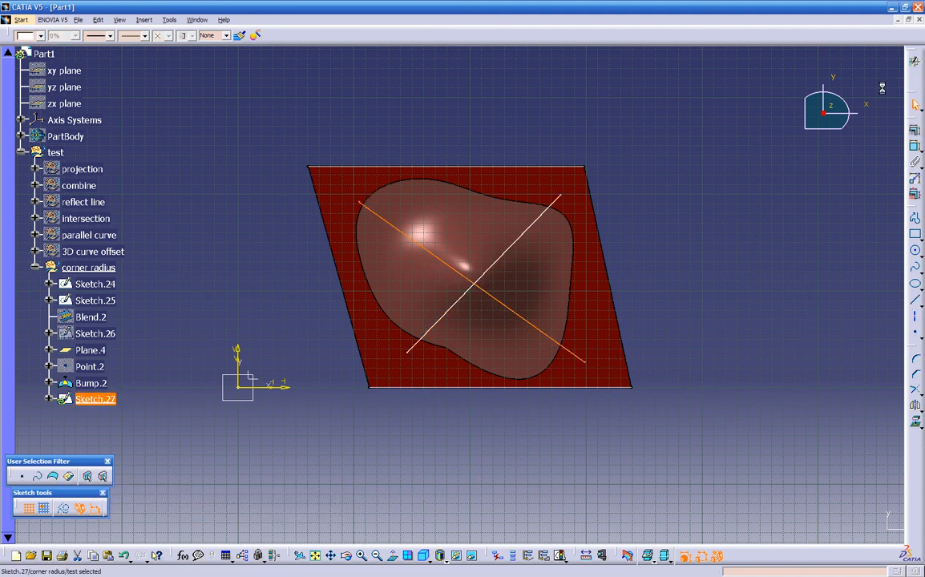
left_click(917, 104)
left_click(693, 260)
Step: Set up a projection of the crossing-lines sketch (Sketch.27) onto Bump.2, using projection type Along a direction with Plane.4 as the direction
mouse_move(454, 409)
middle_mouse_down()
mouse_move(421, 206)
mouse_move(424, 128)
middle_mouse_up()
mouse_move(461, 378)
middle_mouse_down()
mouse_move(417, 83)
mouse_move(558, 372)
mouse_move(598, 377)
mouse_move(526, 392)
middle_mouse_up()
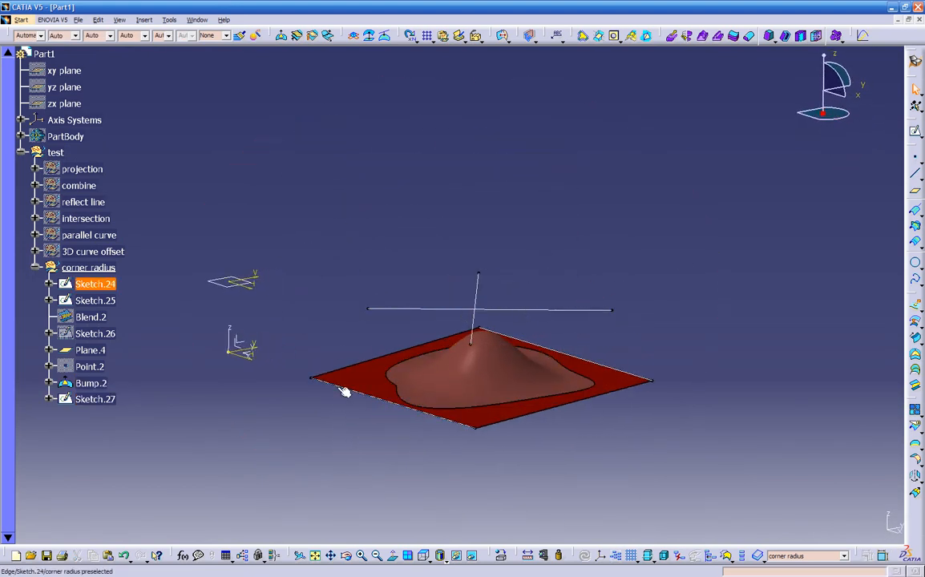
middle_click_drag(416, 418, 441, 417)
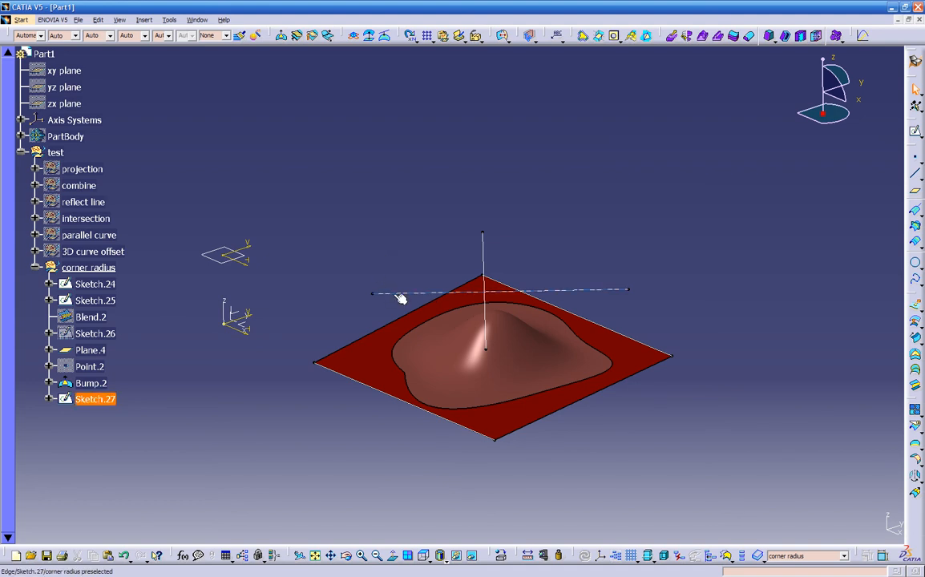
left_click(111, 399)
mouse_move(314, 471)
middle_mouse_down()
mouse_move(376, 489)
mouse_move(410, 475)
mouse_move(445, 413)
middle_mouse_up()
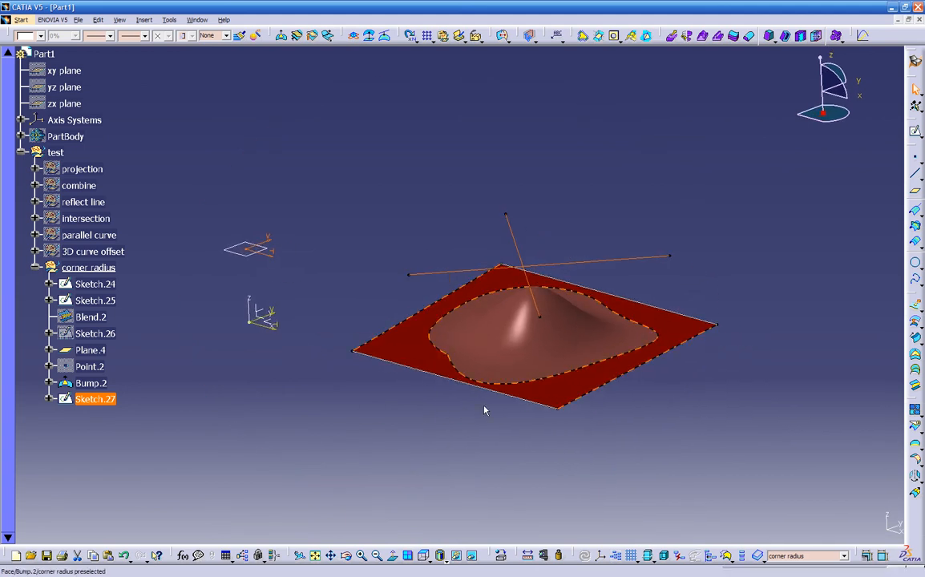
left_click(914, 226)
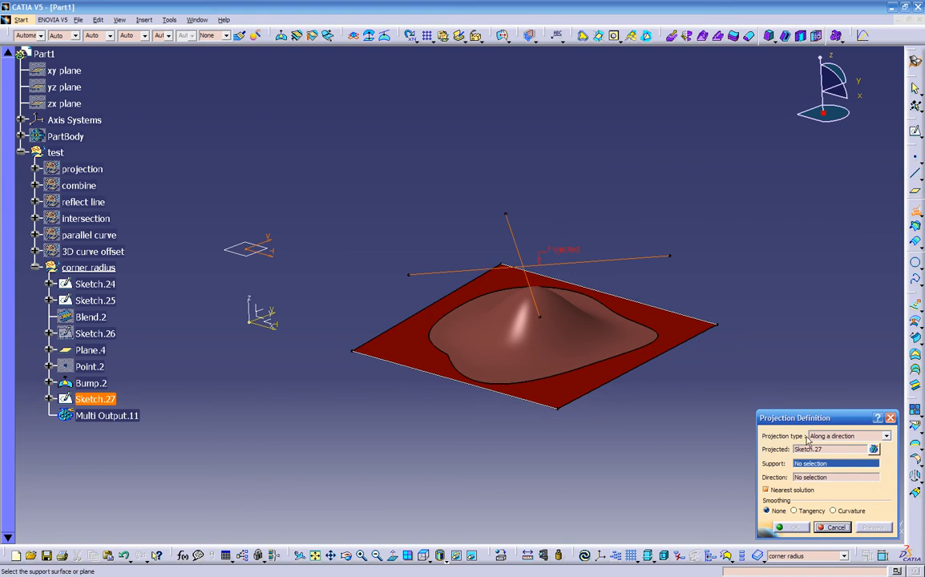
left_click(848, 439)
left_click(843, 455)
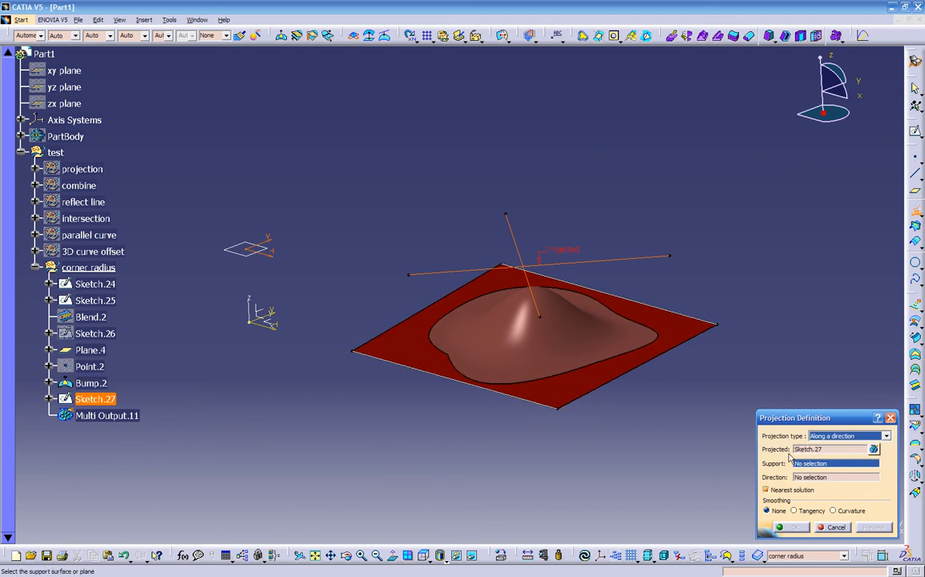
left_click(95, 385)
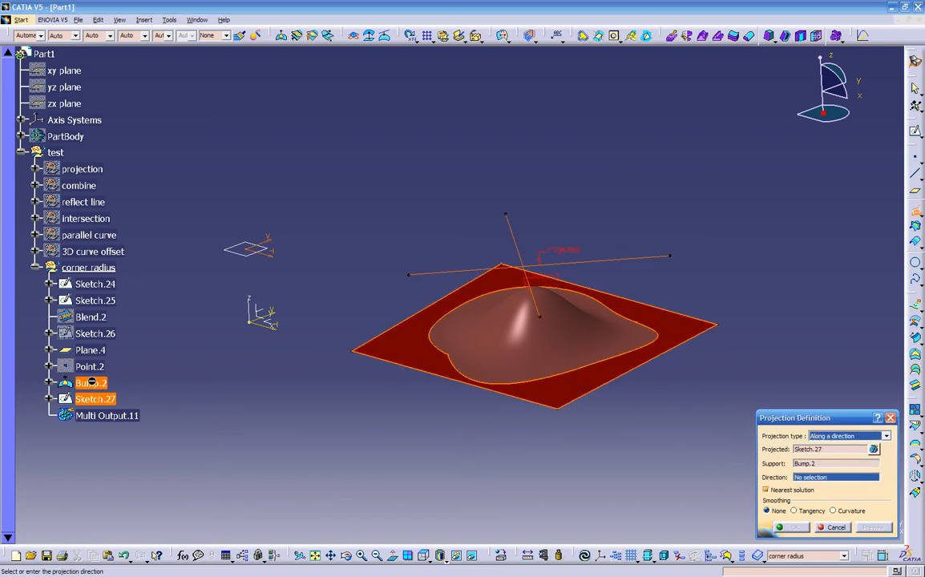
left_click(246, 256)
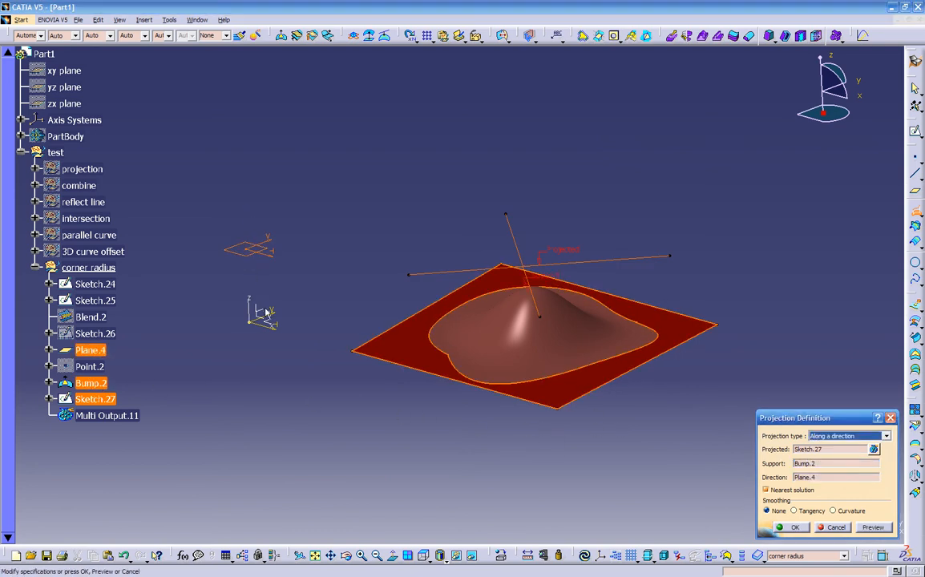
Step: Preview and create the projection on the bumped surface, keeping all the sub-elements
left_click(869, 529)
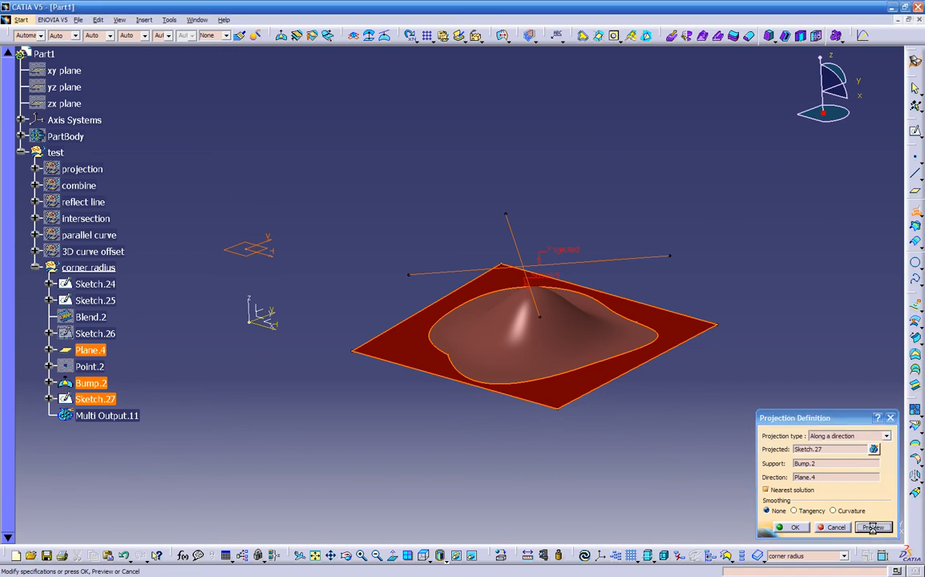
left_click_drag(628, 418, 531, 418)
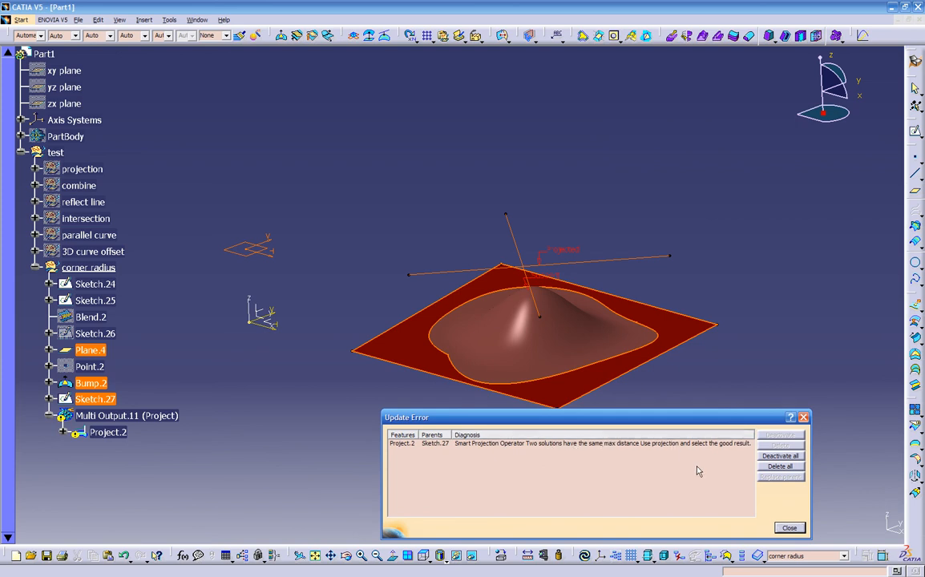
left_click(786, 529)
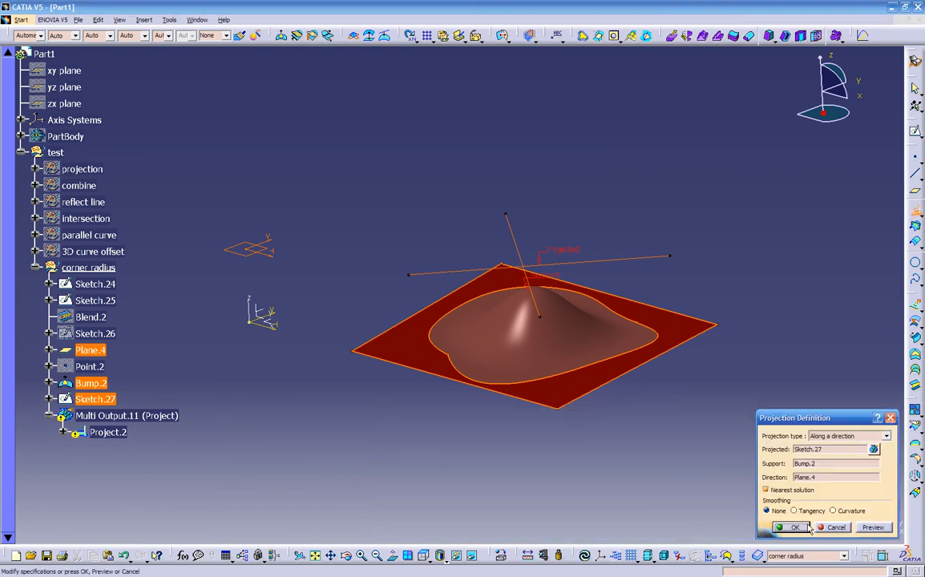
left_click(873, 528)
middle_click_drag(616, 420, 719, 519)
left_click(792, 528)
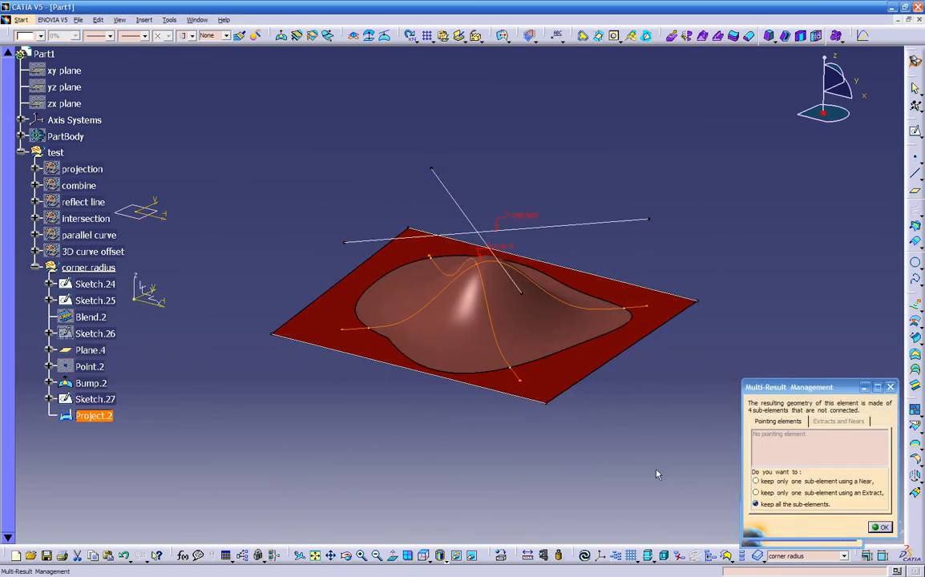
left_click(880, 528)
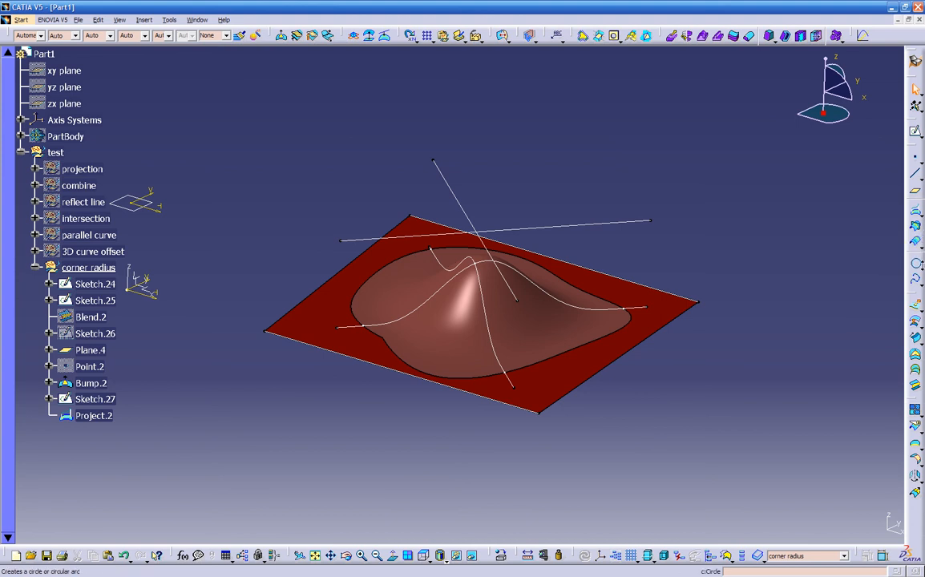
left_click(918, 266)
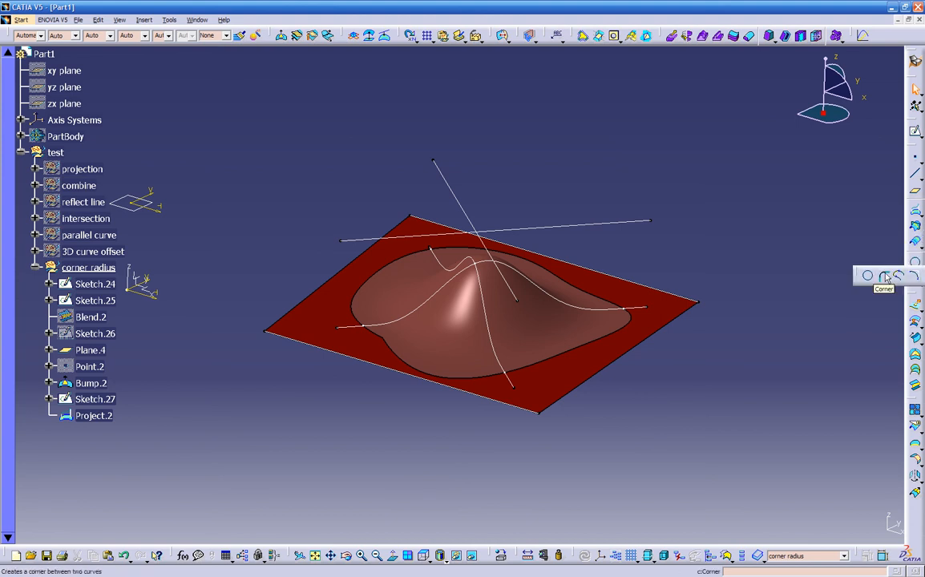
left_click(885, 276)
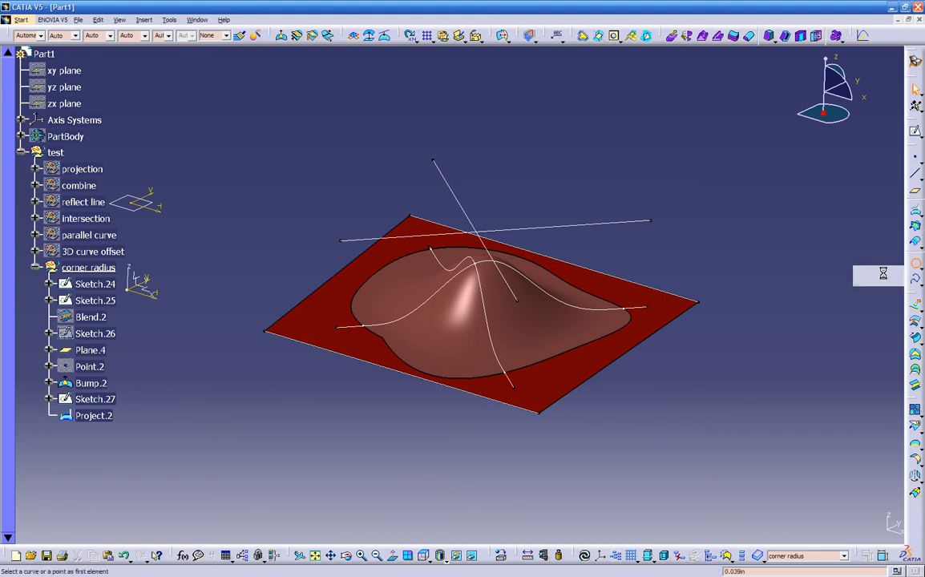
left_click(485, 304)
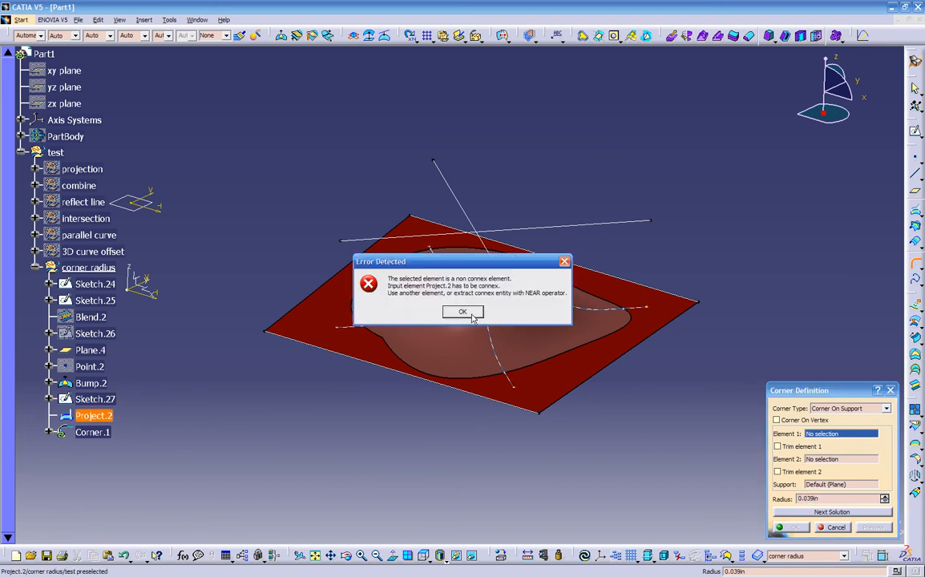
left_click(471, 314)
key("Escape")
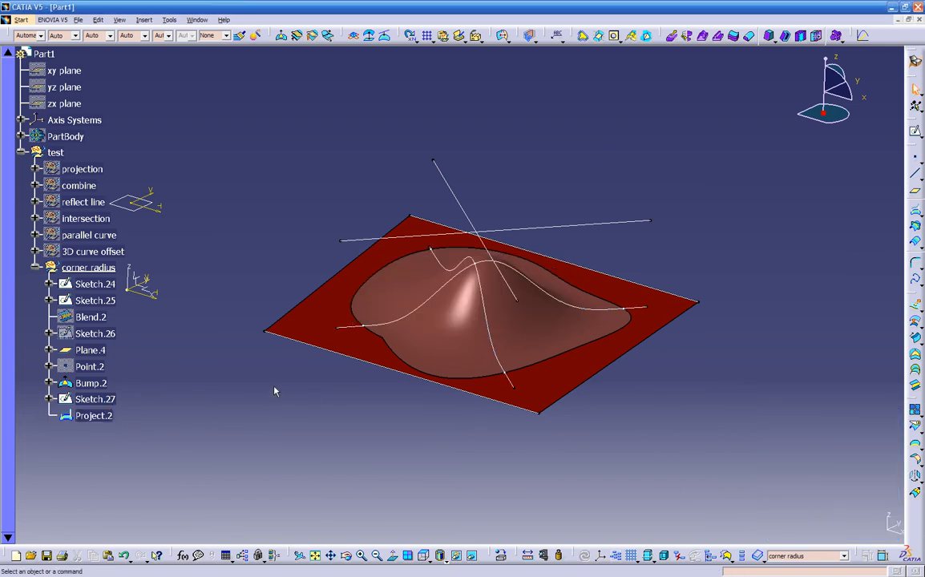
Step: Hide the crossing-lines sketch (Sketch.27) above the bumped surface
left_click(102, 415)
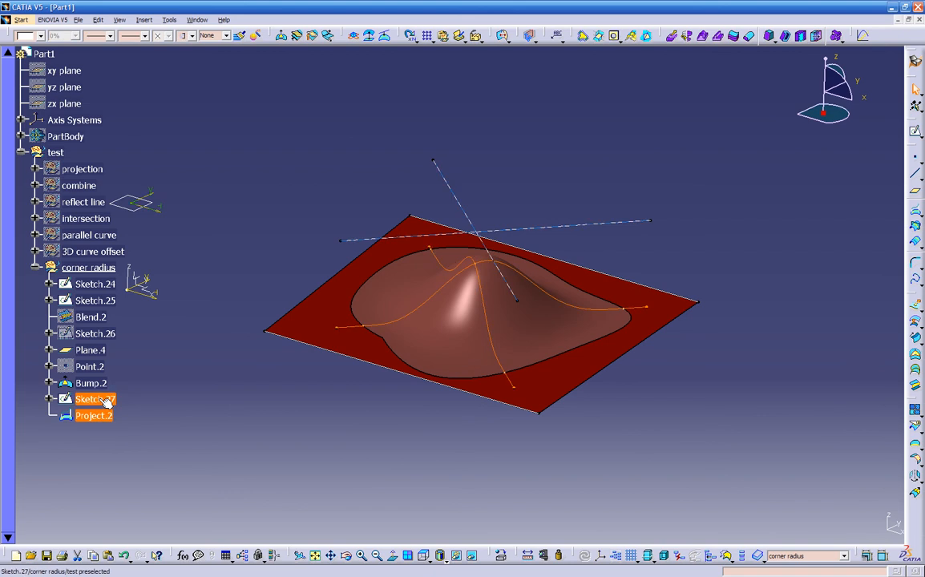
right_click(104, 398)
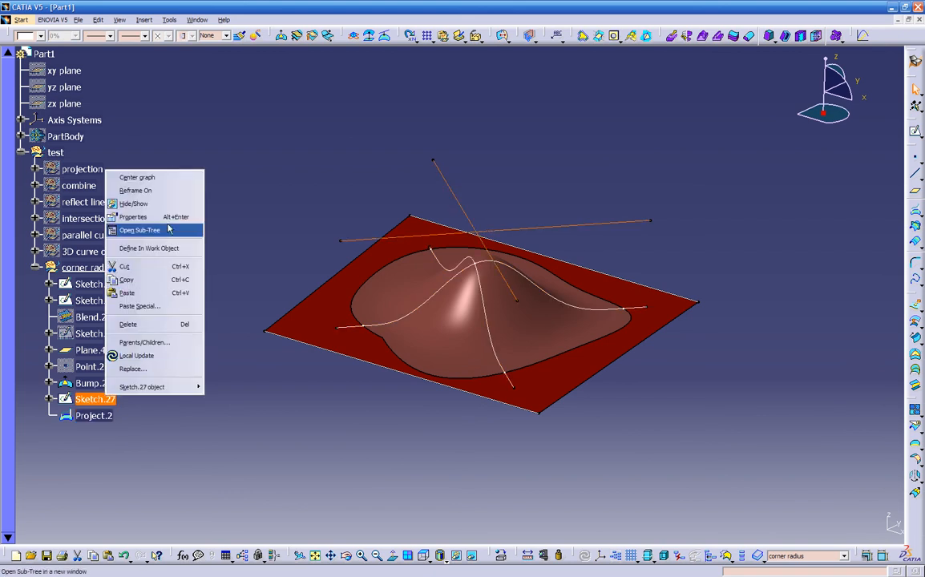
left_click(134, 203)
Step: Disassemble the projected curve (Project.2) into separate curves, using the Domains Only mode
middle_click_drag(281, 391, 310, 371)
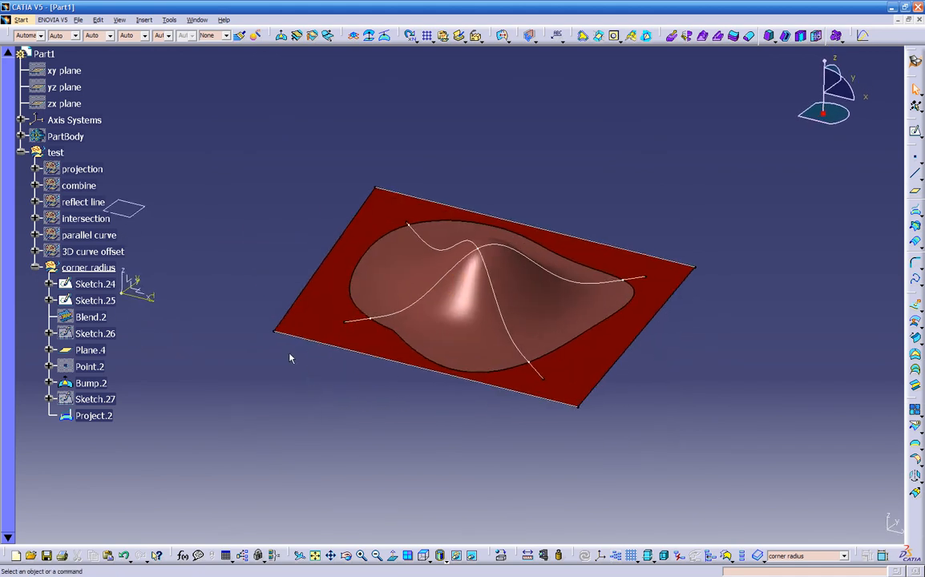
left_click(94, 416)
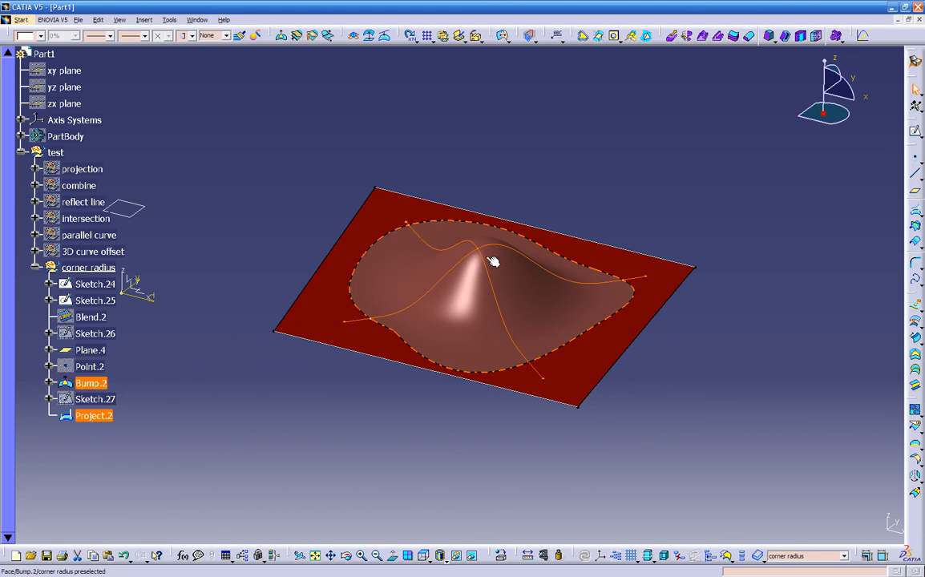
left_click(914, 263)
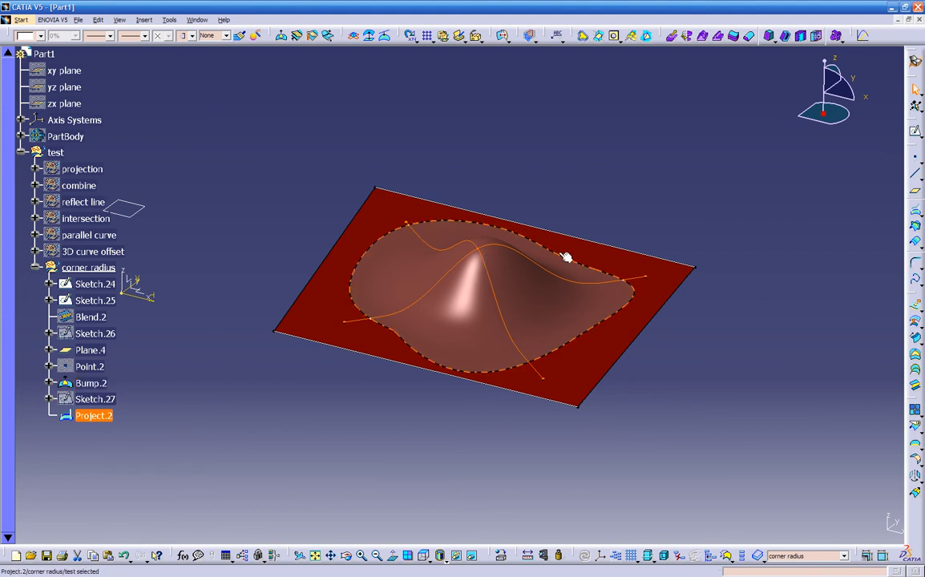
left_click(474, 258)
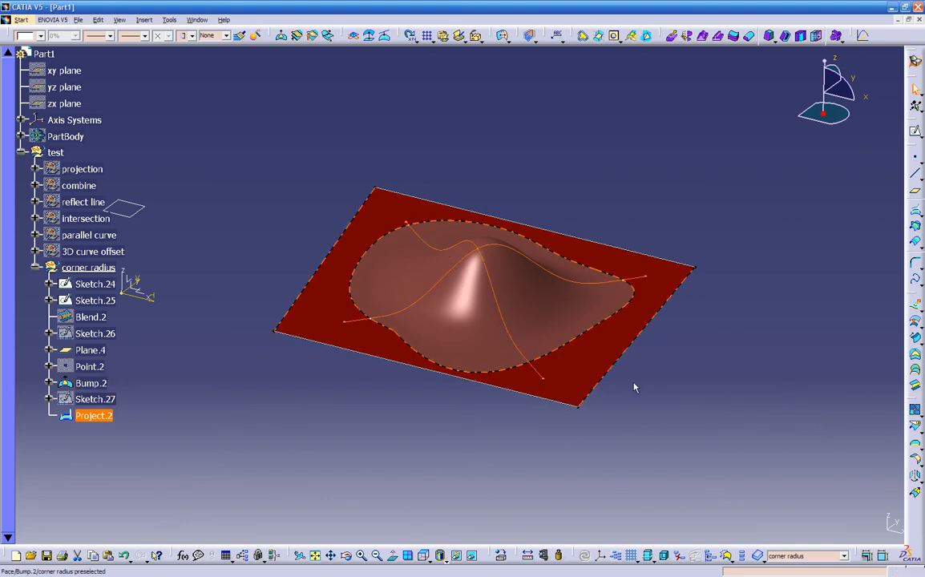
left_click(71, 461)
double_click(104, 416)
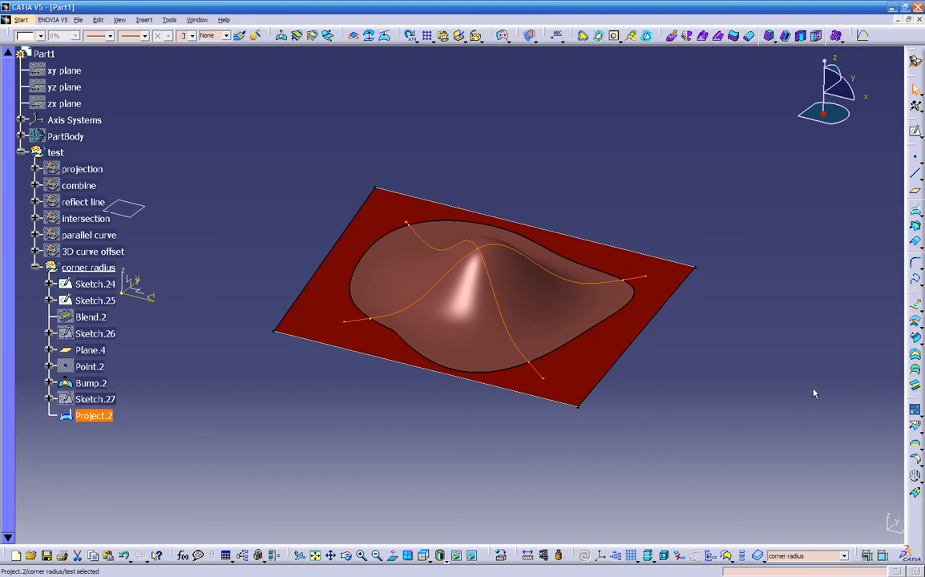
left_click(917, 427)
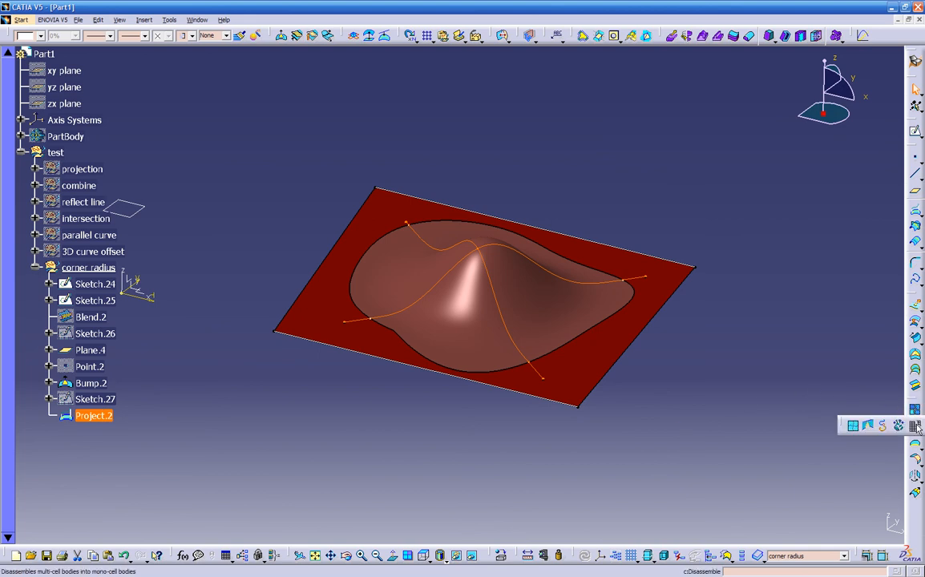
left_click(914, 426)
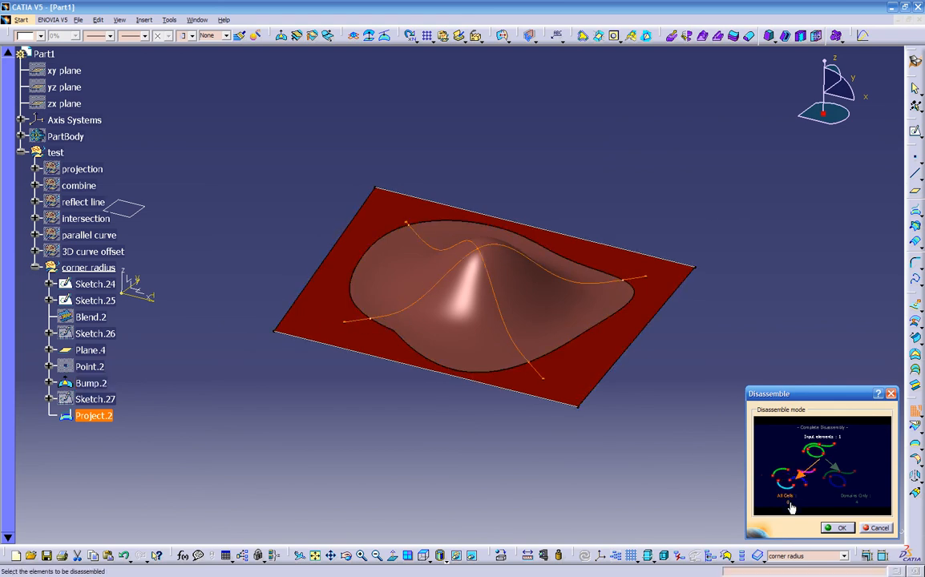
left_click(850, 493)
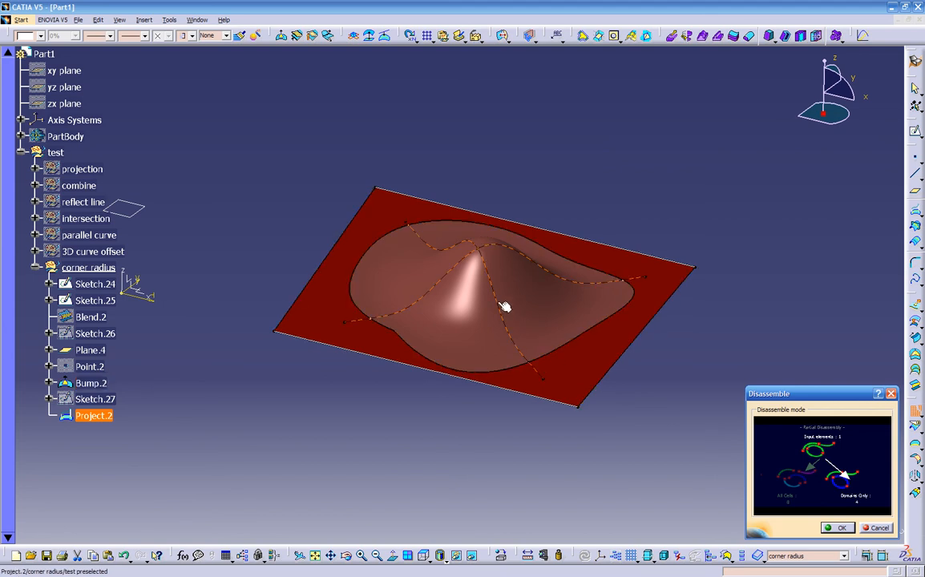
left_click(838, 529)
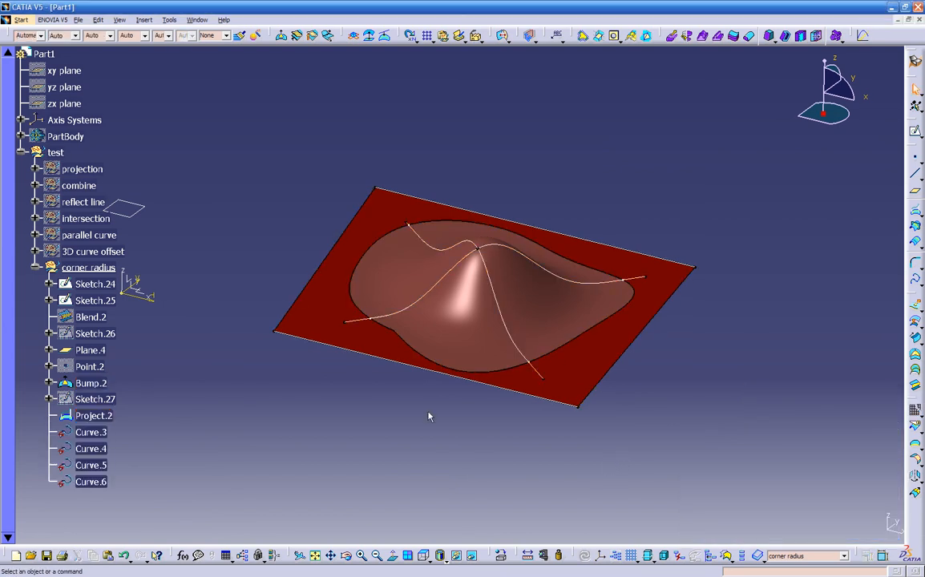
Step: Hide the original projected curve (Project.2), leaving the disassembled curves shown
left_click(88, 415)
right_click(103, 415)
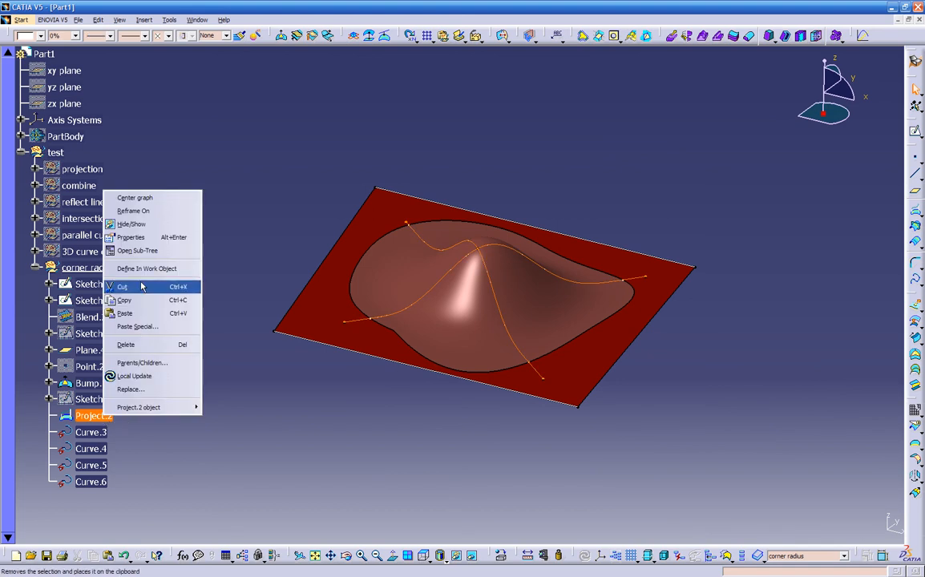
left_click(158, 227)
Step: Identify the disassembled branches on the bump and change the colour of Curve.3 and Curve.5 to dark green
middle_click_drag(379, 415, 437, 351)
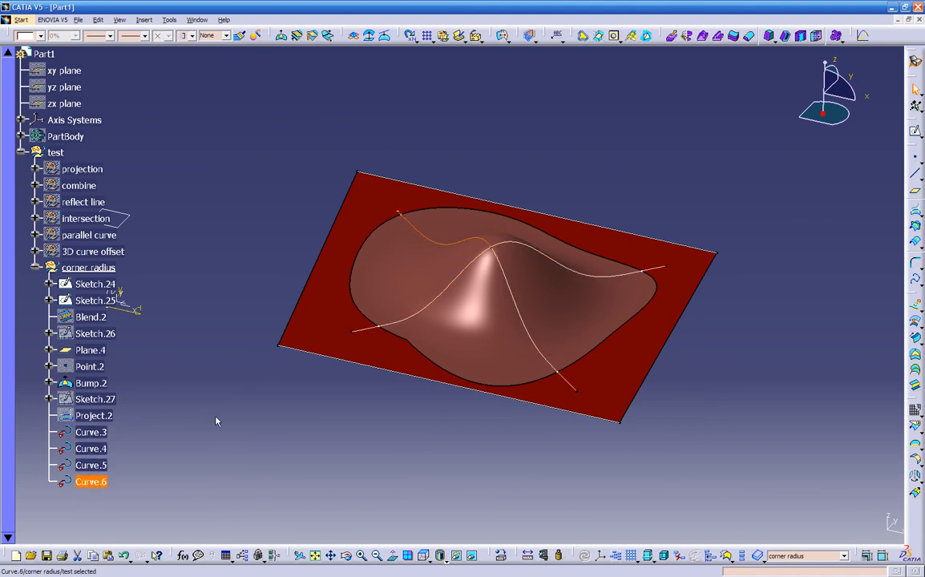
left_click(99, 450)
left_click(95, 481, "ctrl")
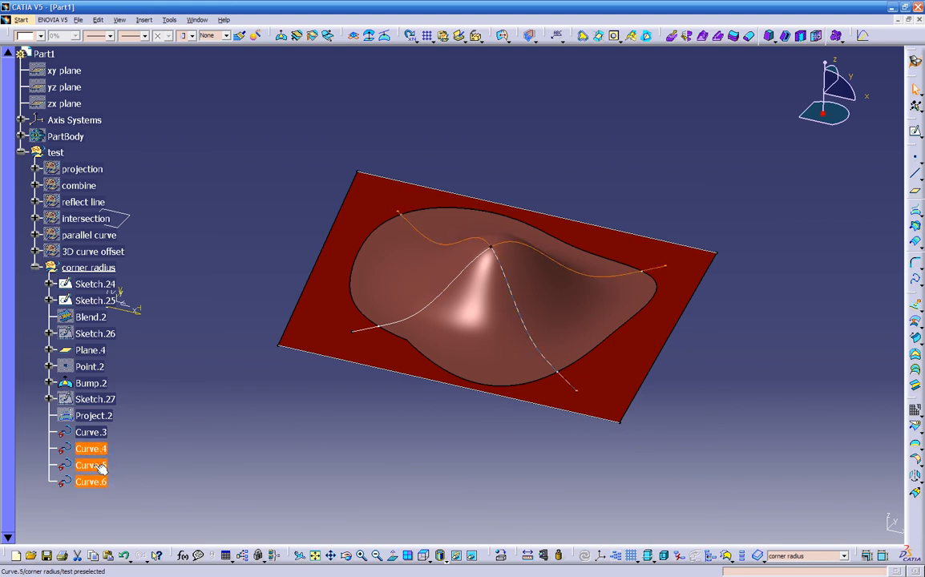
left_click(98, 434)
left_click(100, 449, "ctrl")
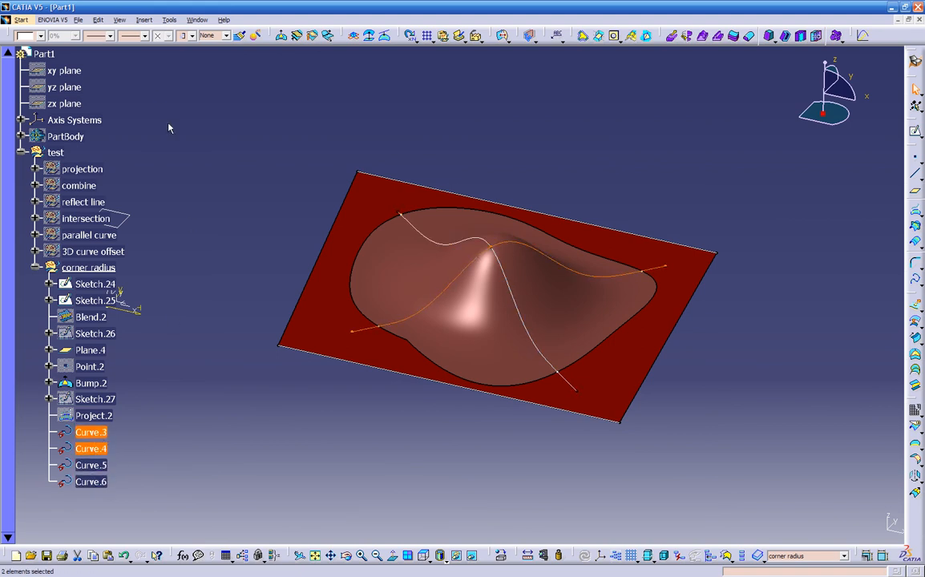
left_click(90, 466)
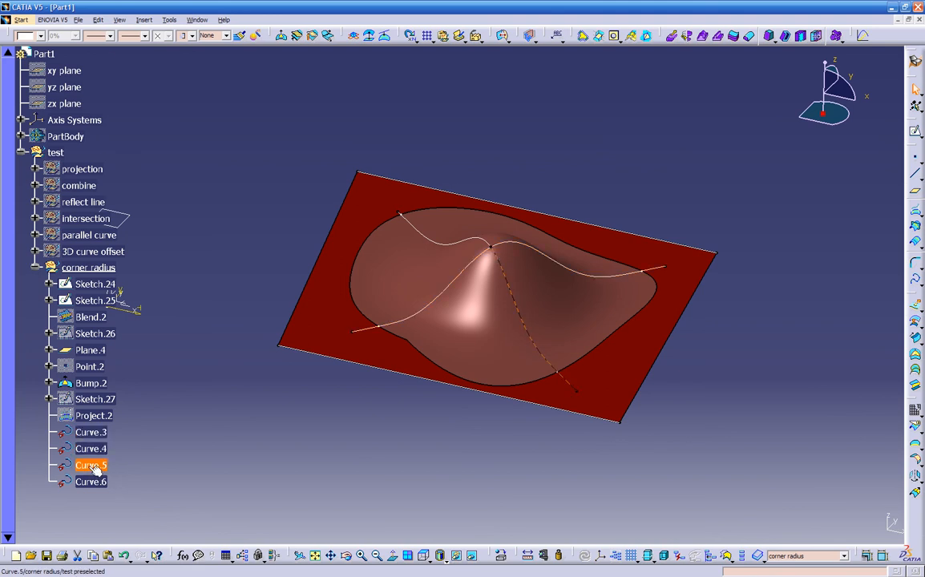
left_click(98, 433, "ctrl")
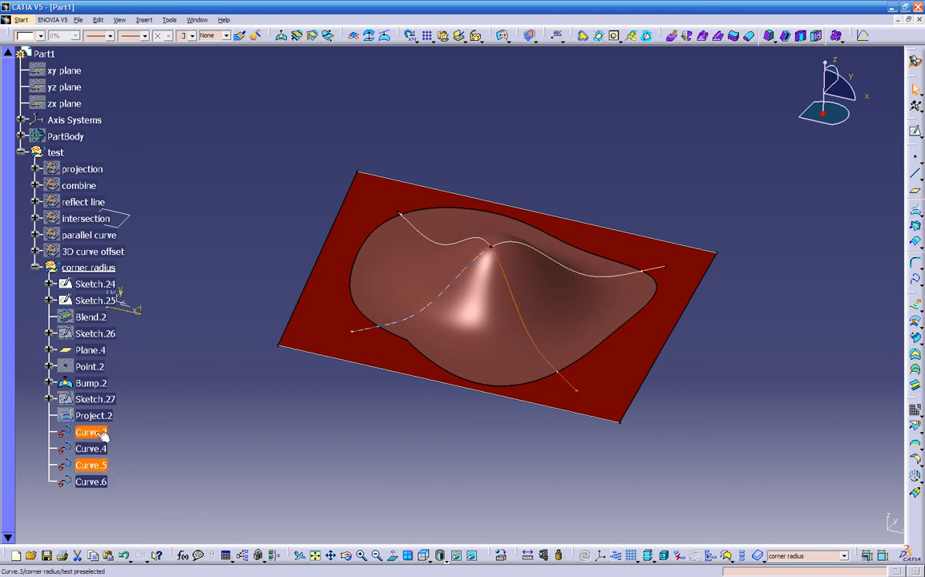
left_click(41, 35)
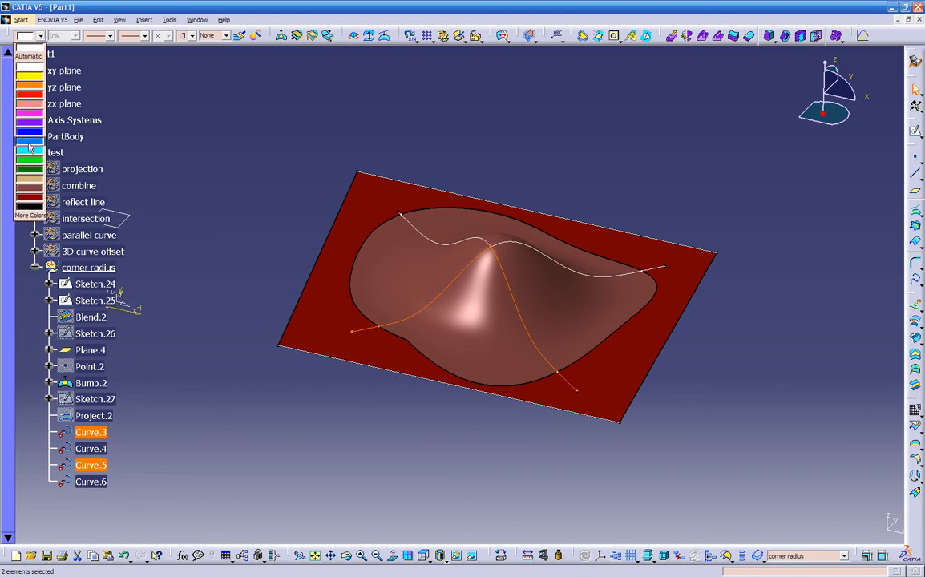
left_click(30, 164)
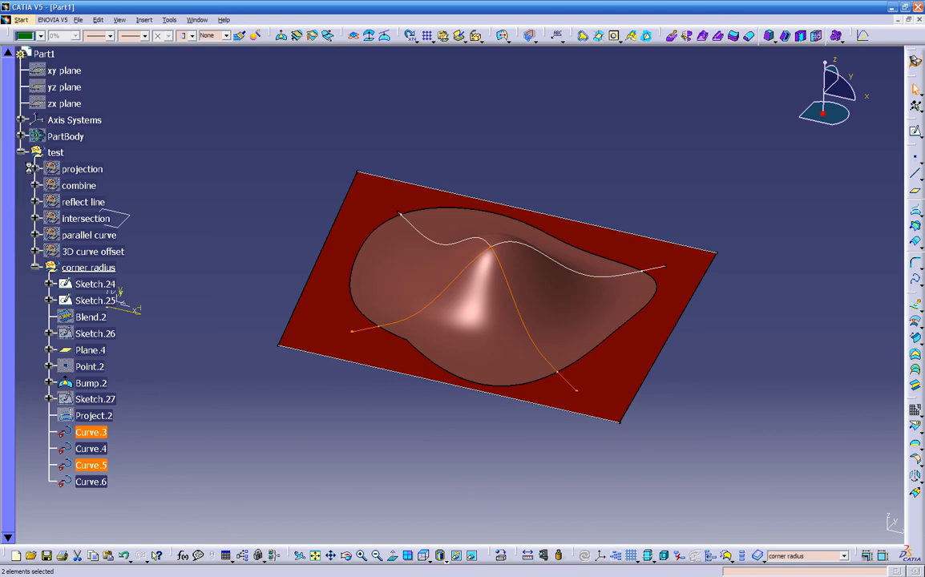
Step: Set the line thickness of the green Curve.3 and Curve.5 to 0.35 mm
left_click(112, 37)
left_click(102, 58)
left_click(219, 114)
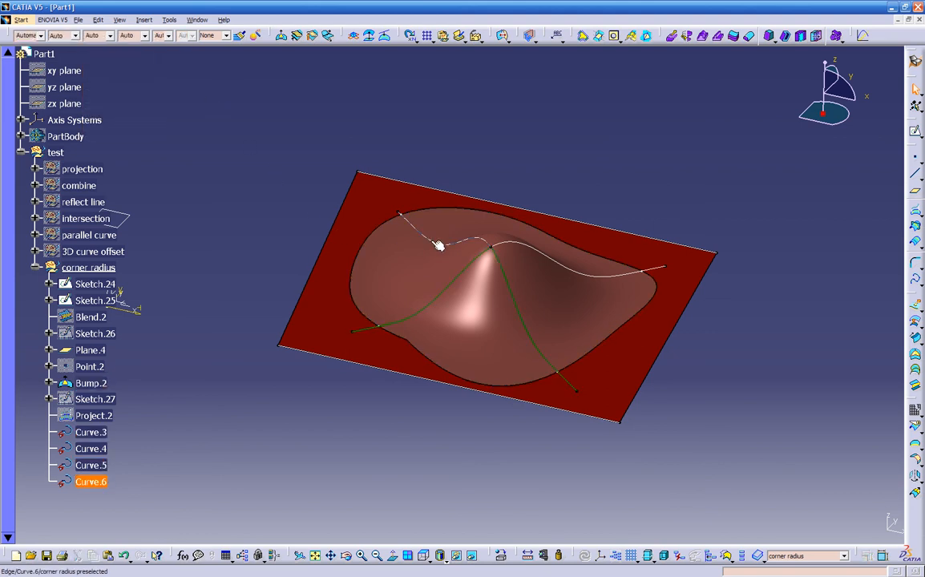
Step: Change Curve.4 and Curve.6 to blue and set their line thickness to 0.7 mm
left_click(102, 435)
left_click(92, 482)
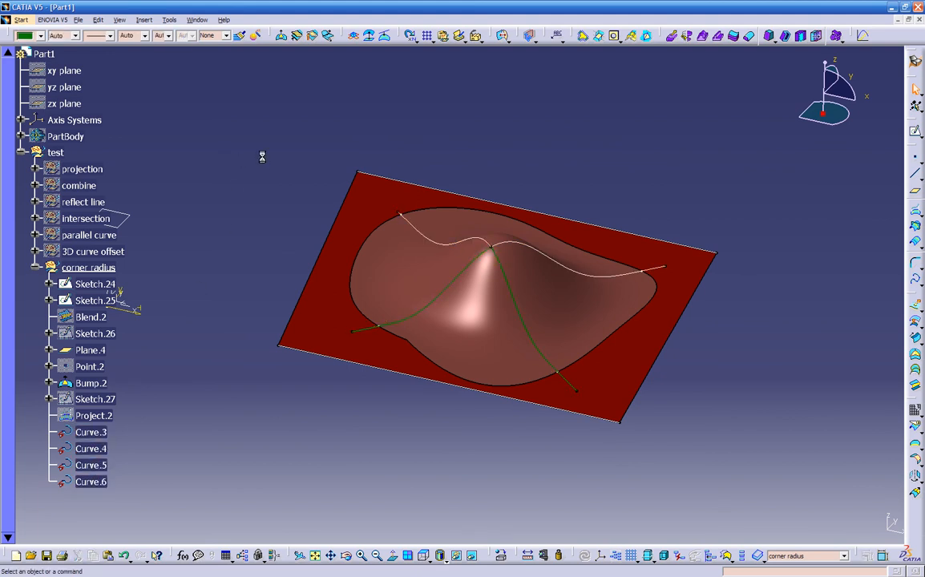
left_click(513, 246, "ctrl")
left_click(41, 35)
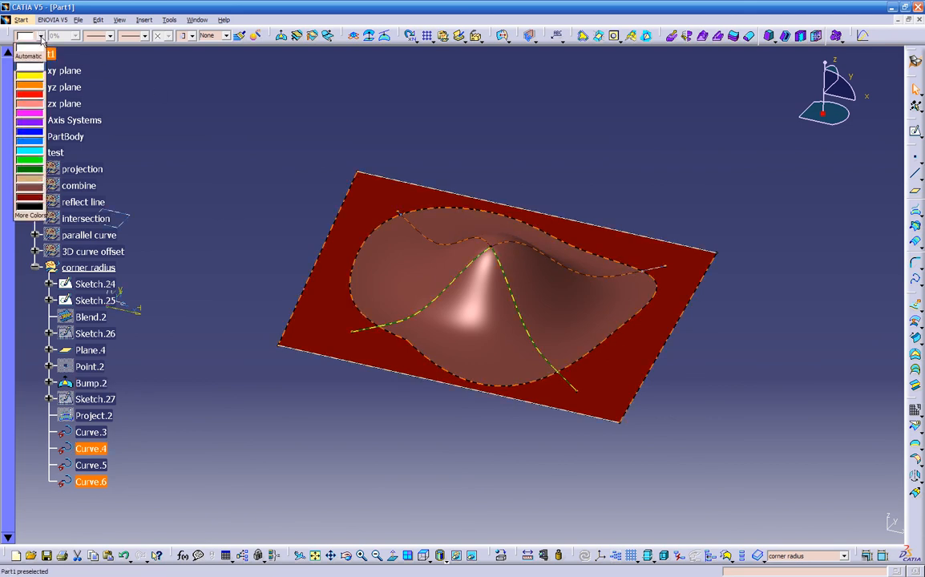
left_click(29, 131)
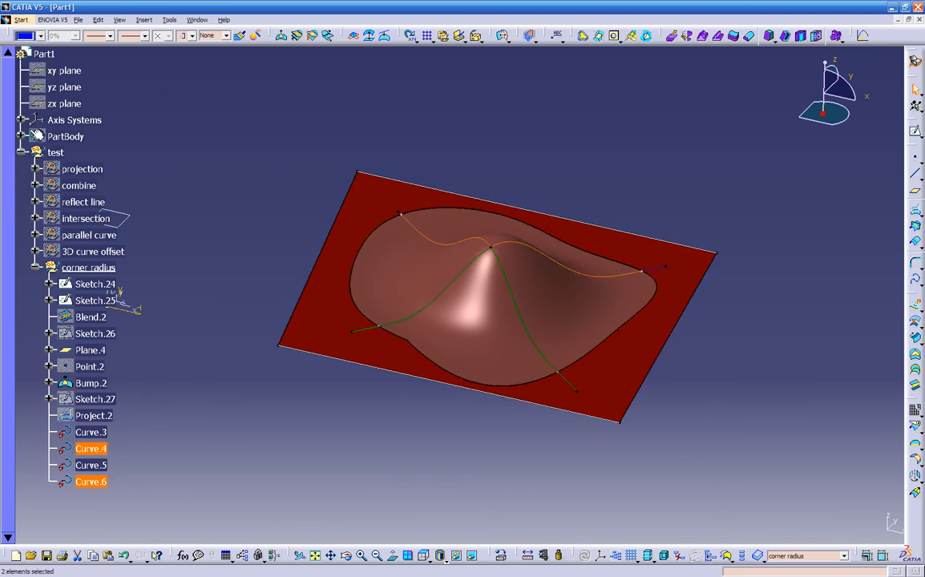
left_click(96, 35)
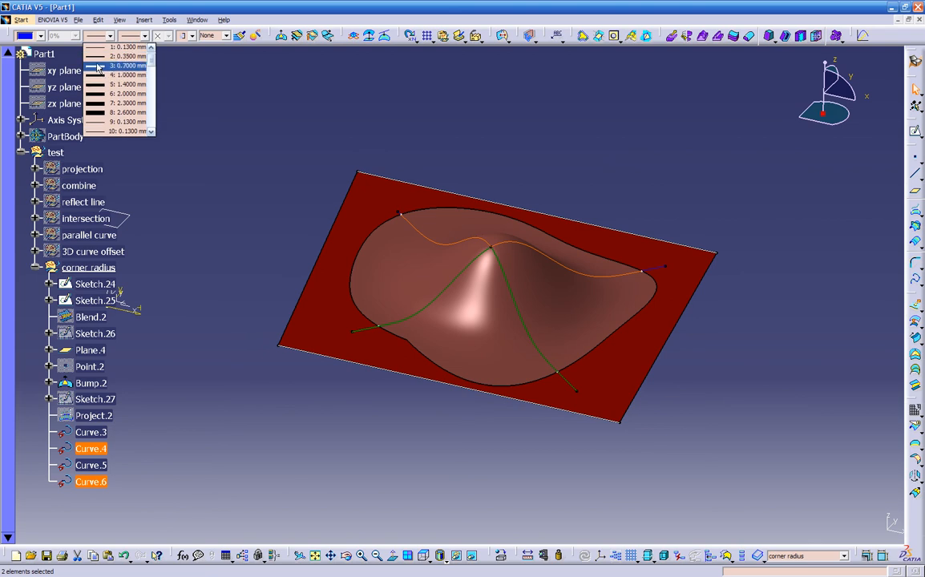
left_click(100, 67)
left_click(241, 173)
Step: Start a Corner of type 3D Corner between Curve.4 and Curve.5 and preview it
middle_click_drag(324, 376, 343, 369)
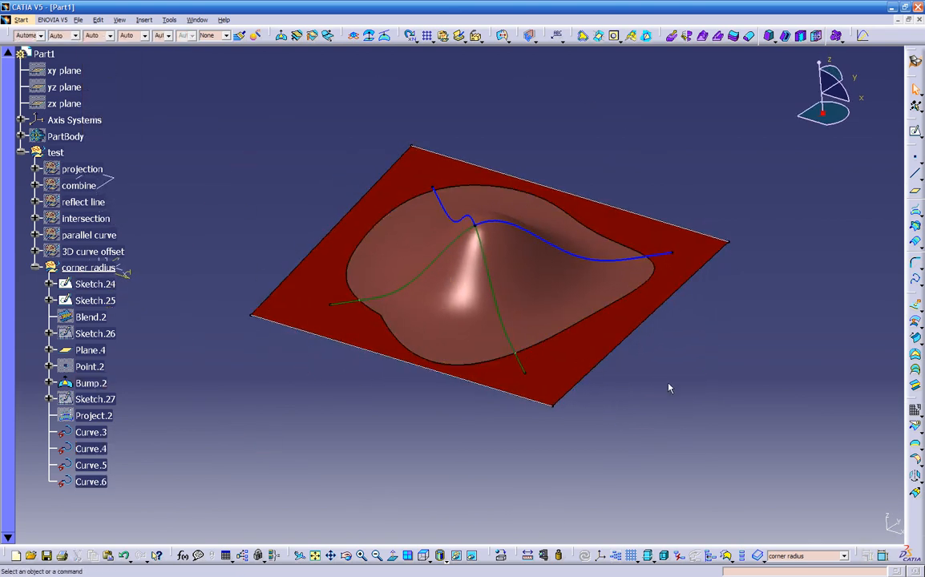
left_click(915, 263)
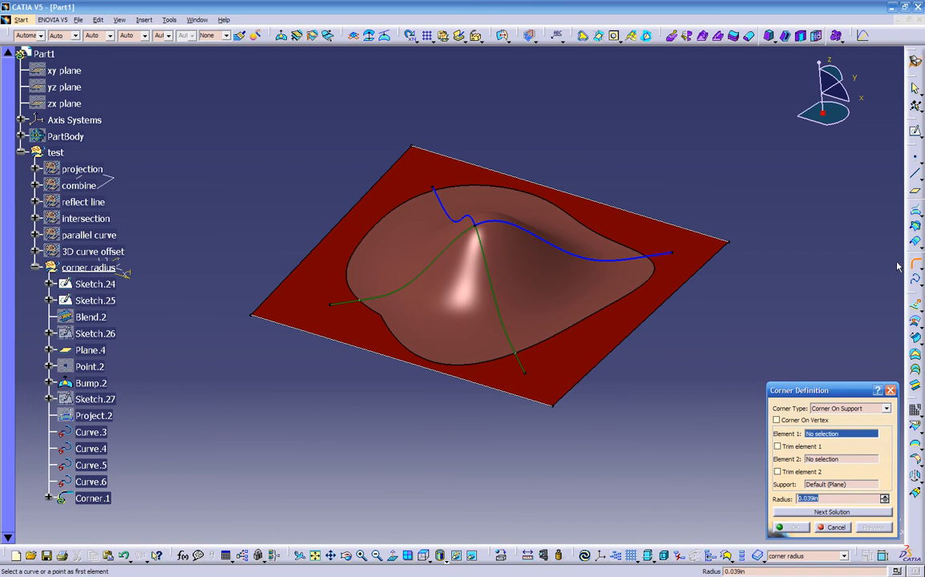
left_click(547, 239)
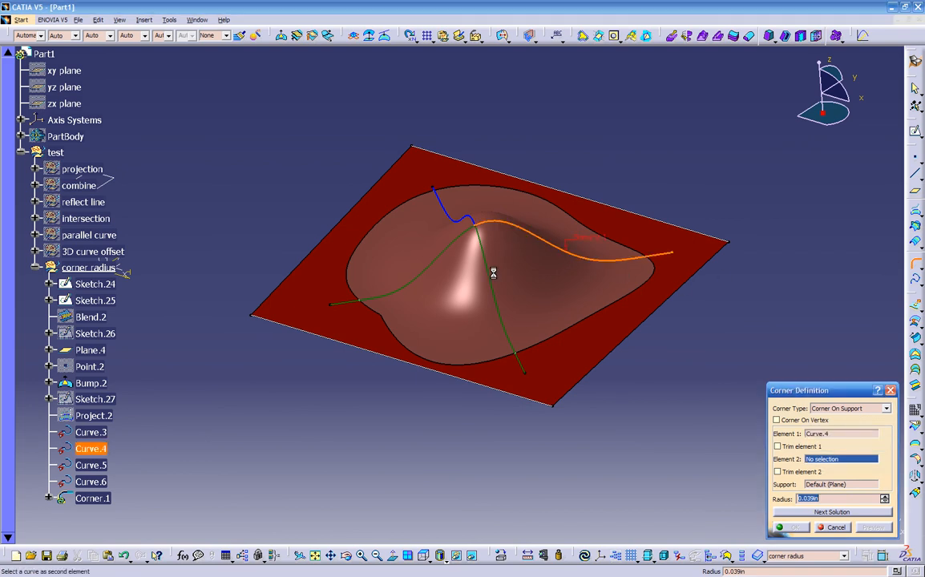
left_click(495, 285)
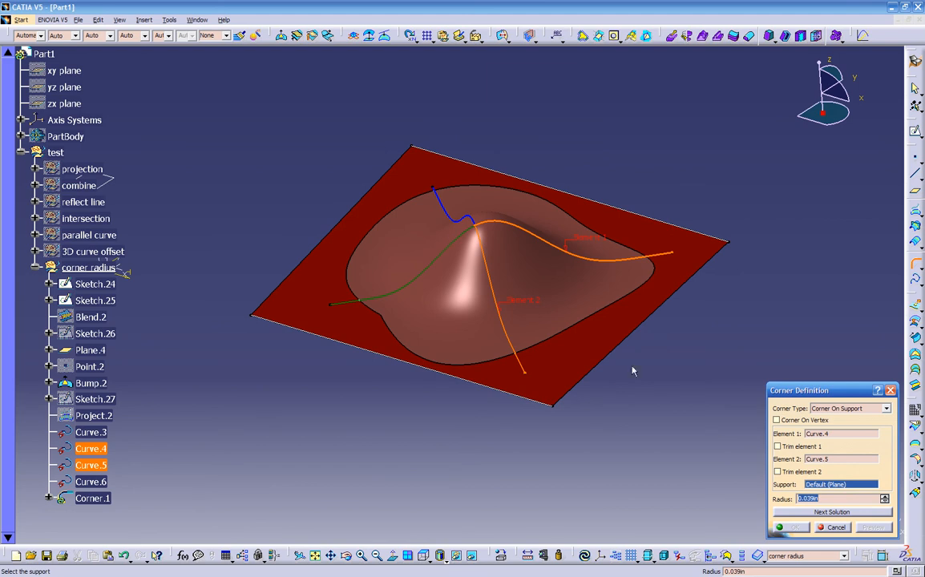
middle_click_drag(607, 436, 514, 400)
left_click(831, 409)
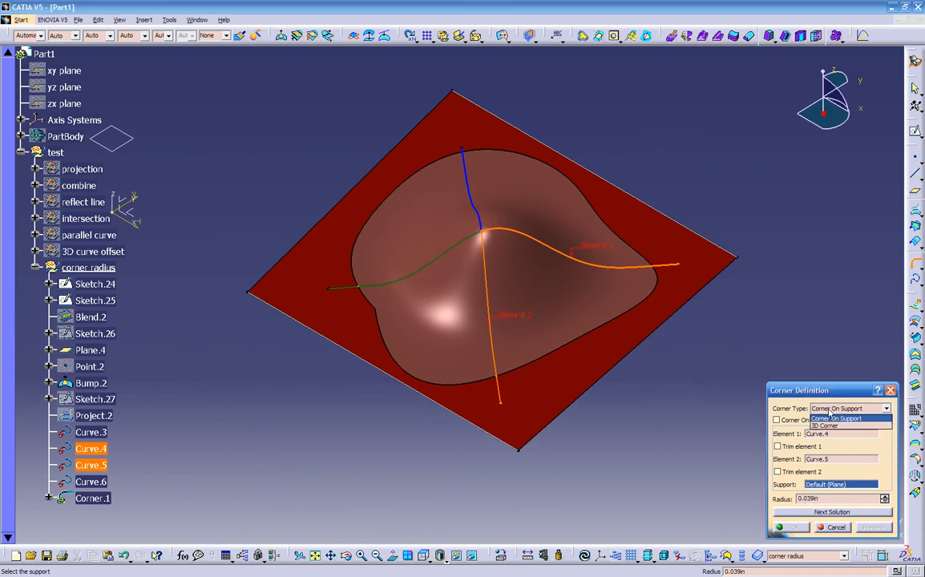
left_click(829, 425)
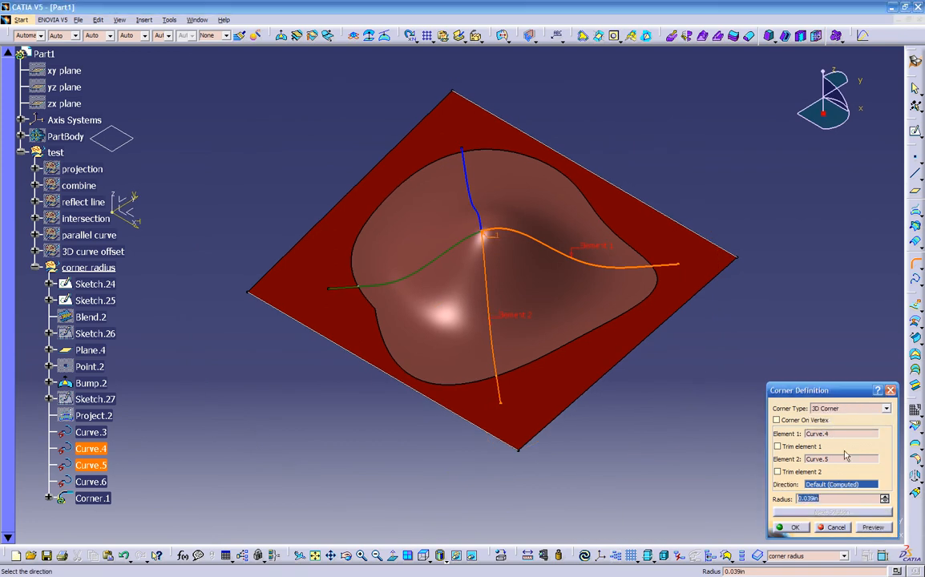
left_click(885, 530)
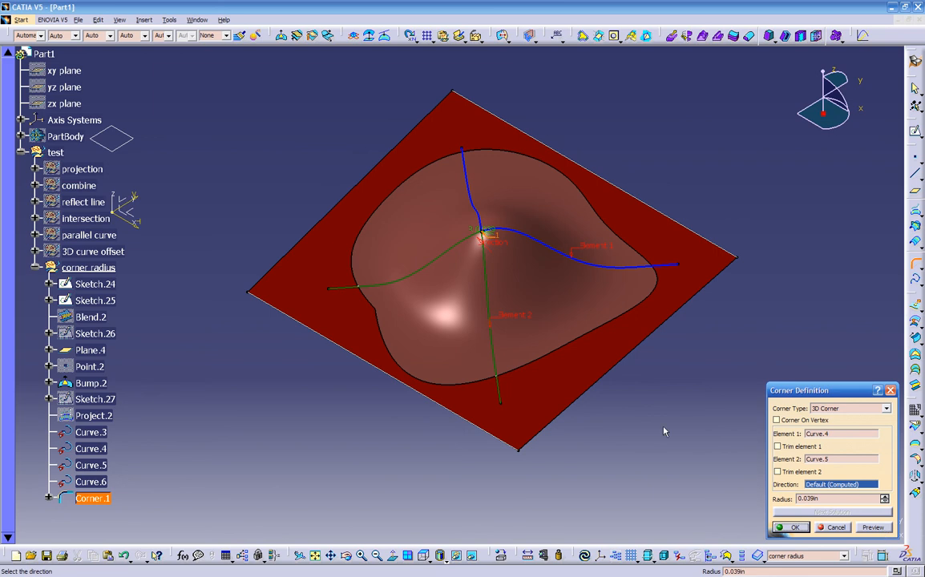
Step: Set the 3D corner's radius to 0.5 in and examine the arc near the bump's peak
left_click_drag(824, 500, 764, 502)
type(".5")
key("Return")
middle_click_drag(536, 414, 507, 401)
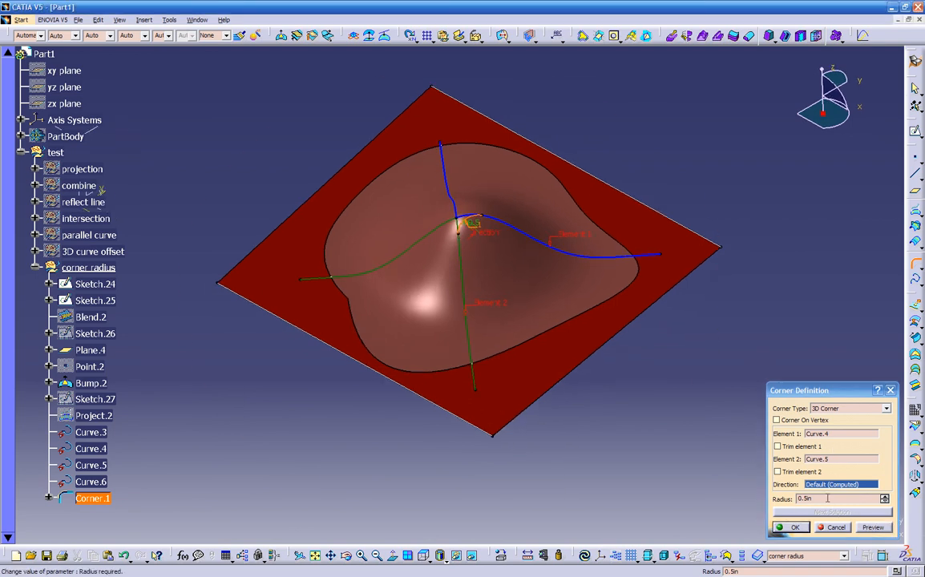
Step: Increase the 3D corner's radius to 1 in and examine how the arc lies relative to the bump
left_click_drag(826, 499, 799, 499)
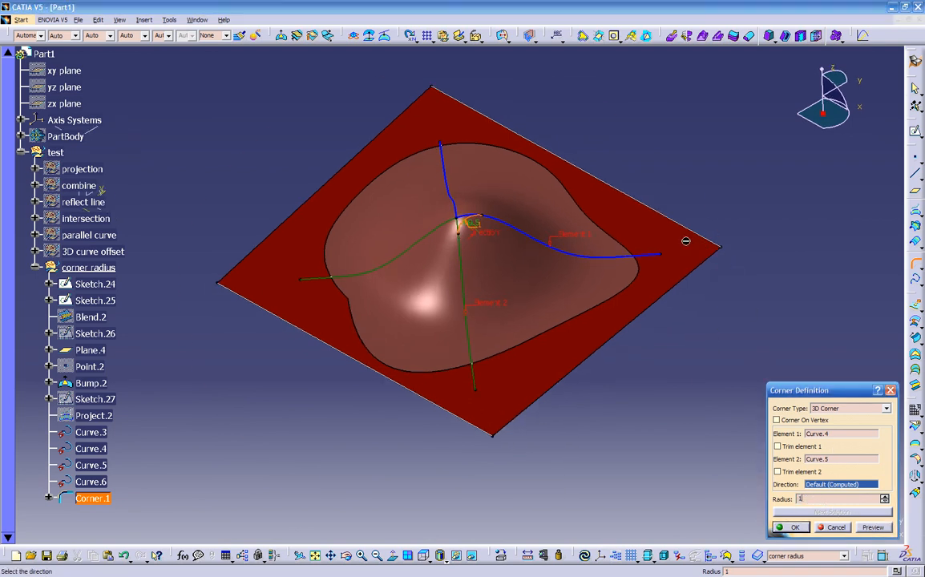
type("1")
key("Return")
middle_click_drag(561, 380, 438, 190)
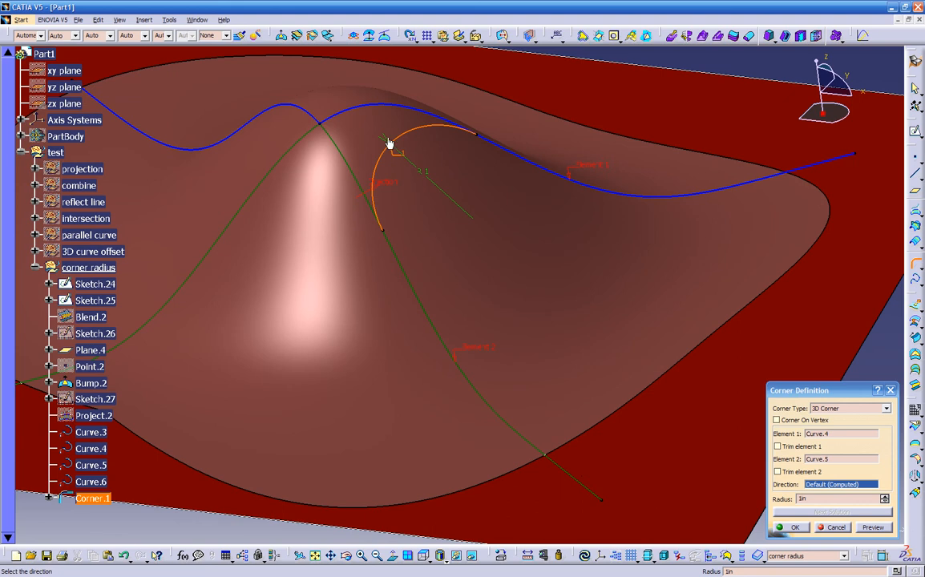
middle_click_drag(516, 341, 591, 395)
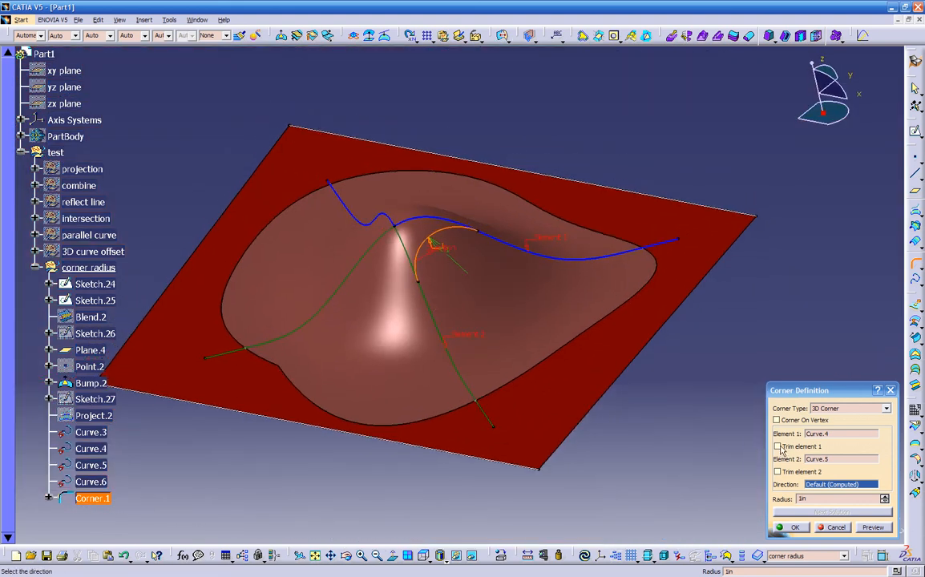
Step: Trim both elements of the 3D corner, create it, and inspect the rounded curve from several angles
left_click(780, 448)
left_click(779, 473)
left_click(869, 527)
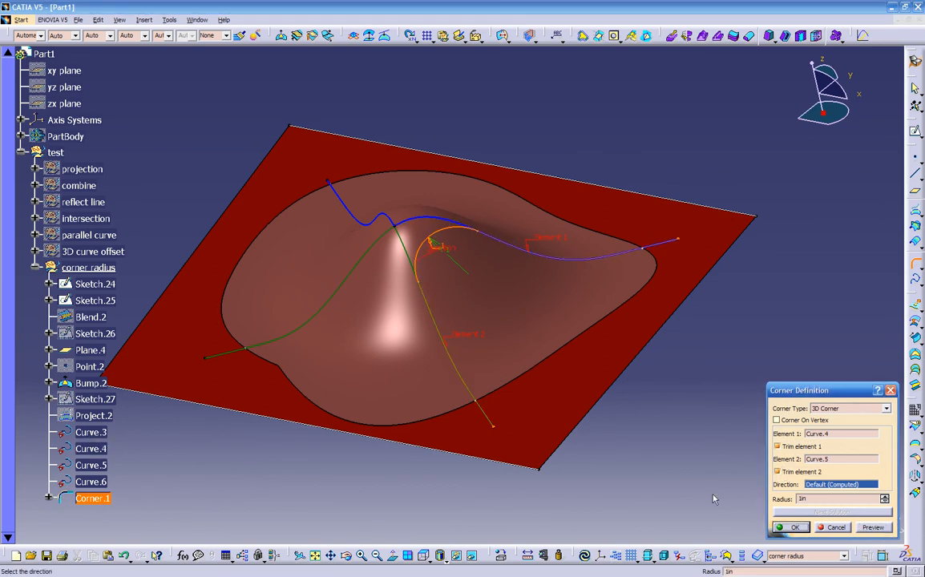
left_click(791, 527)
middle_click_drag(680, 418, 741, 278)
middle_click_drag(666, 303, 429, 268)
left_click(479, 231)
middle_click_drag(479, 231, 563, 293)
Step: Review the definition of Corner.1 and close it without making changes
double_click(93, 499)
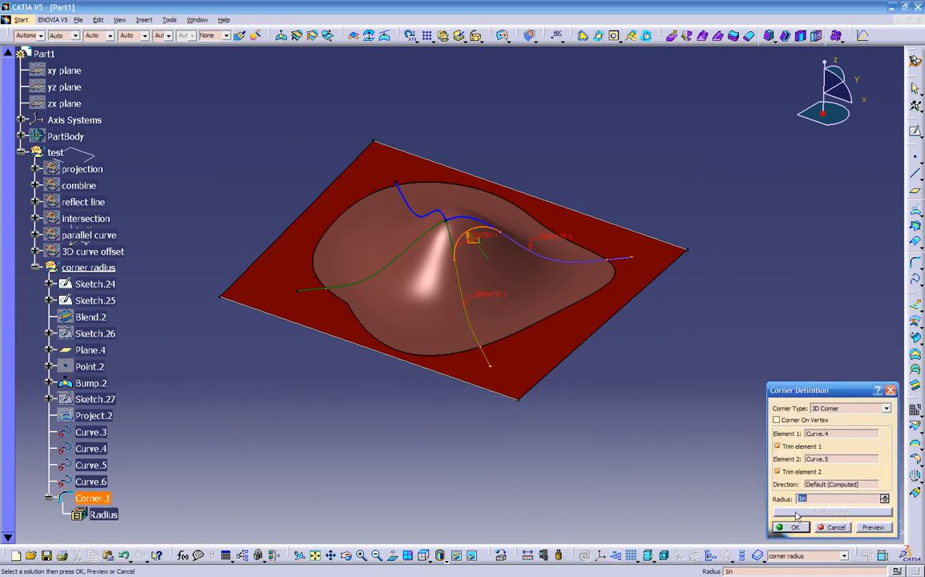
left_click(834, 527)
left_click(471, 319)
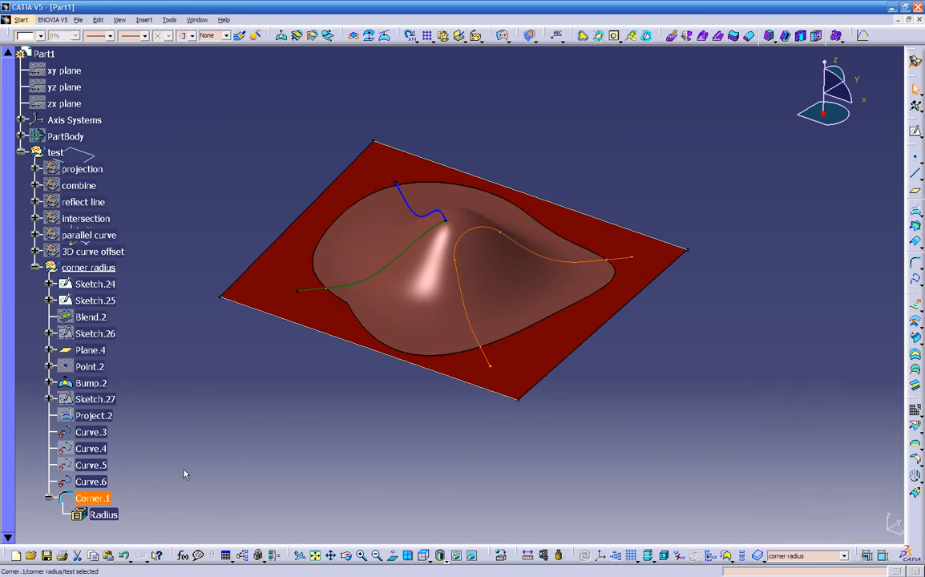
double_click(93, 499)
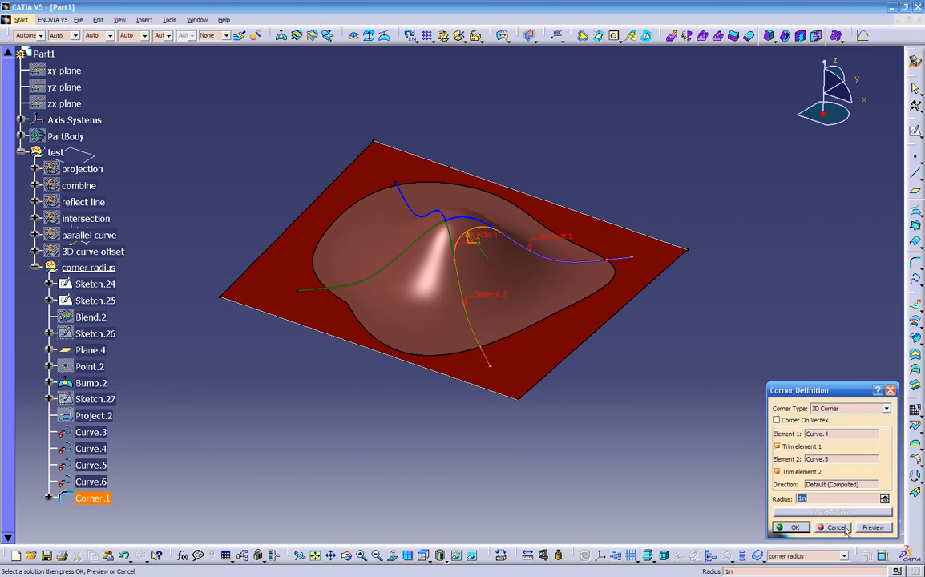
left_click(845, 529)
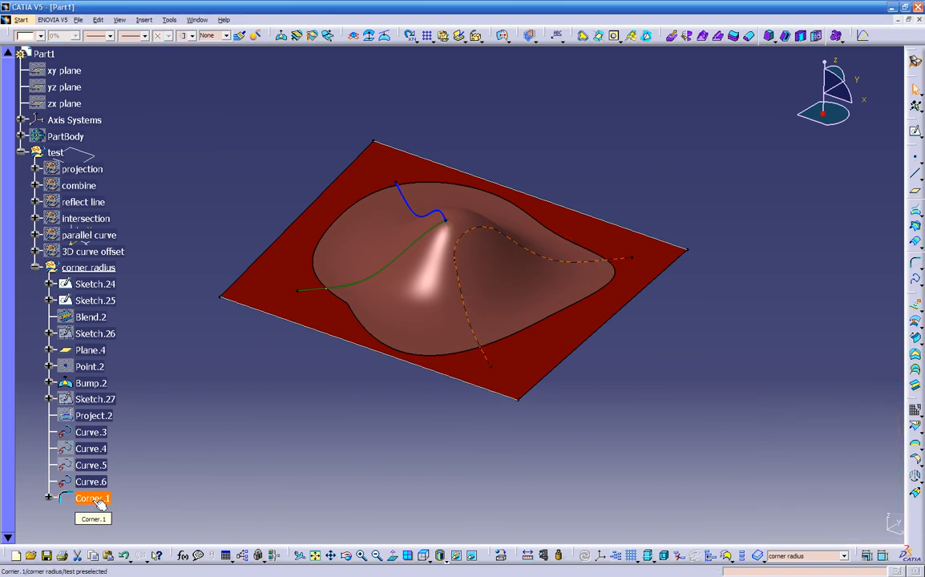
Step: Delete the trimmed 3D corner (Corner.1) between Curve.4 and Curve.5
key("Delete")
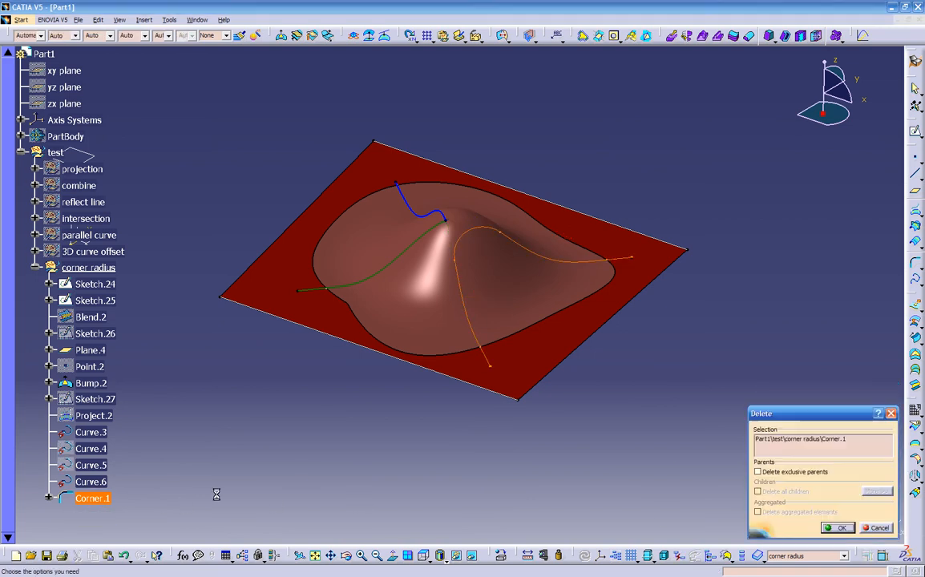
left_click(829, 532)
middle_click_drag(374, 361, 458, 357)
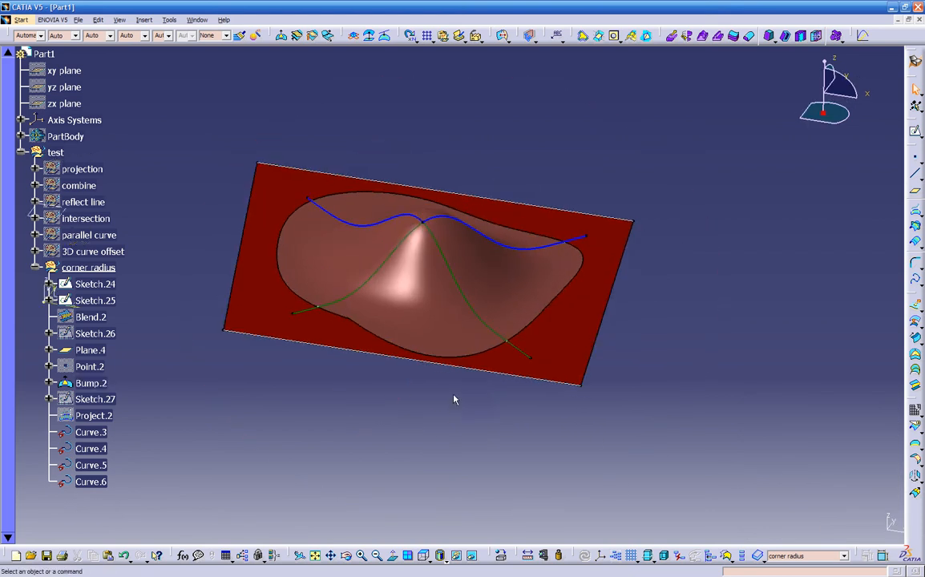
Step: Join Curve.5 and Curve.6 into one continuous curve across the bump's peak
left_click(440, 255)
left_click(402, 214, "ctrl")
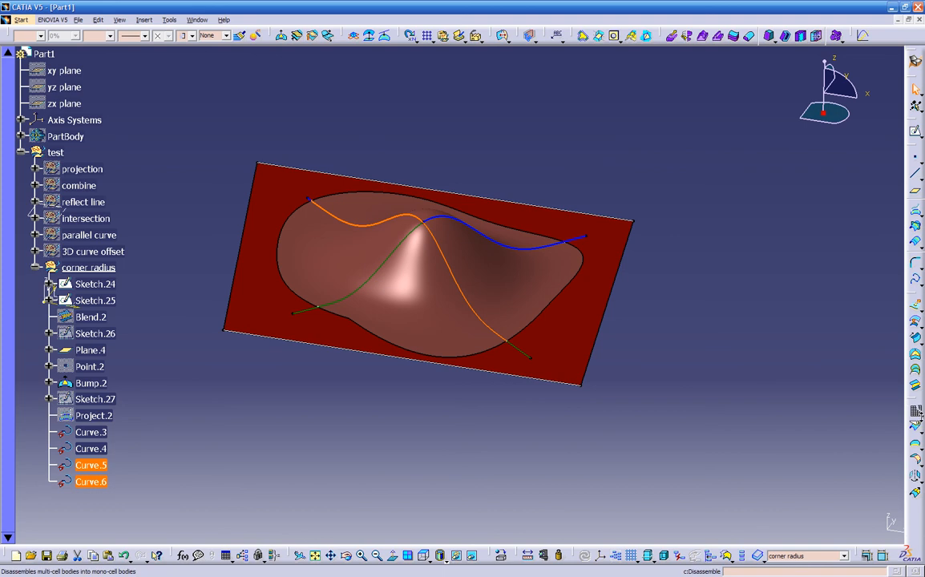
left_click(918, 428)
left_click(853, 427)
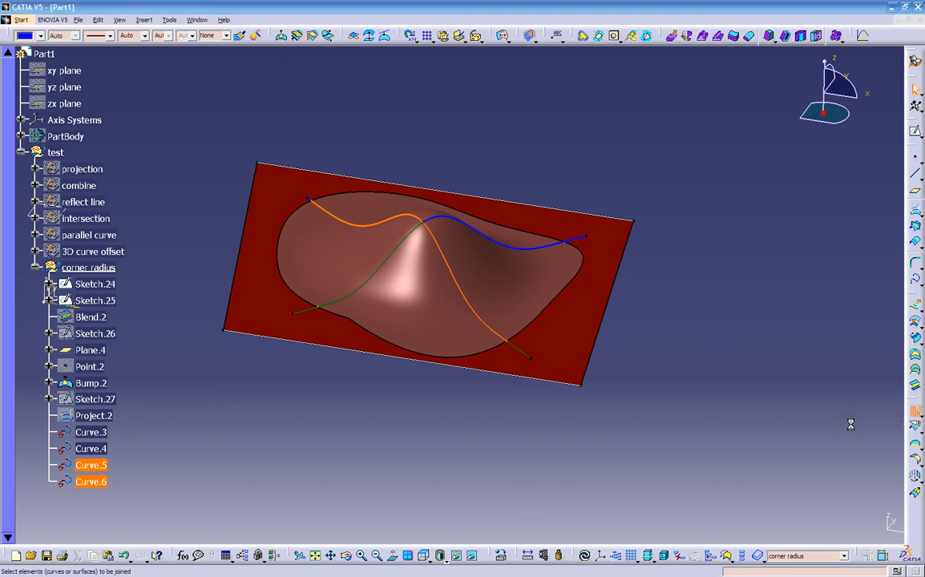
left_click(871, 529)
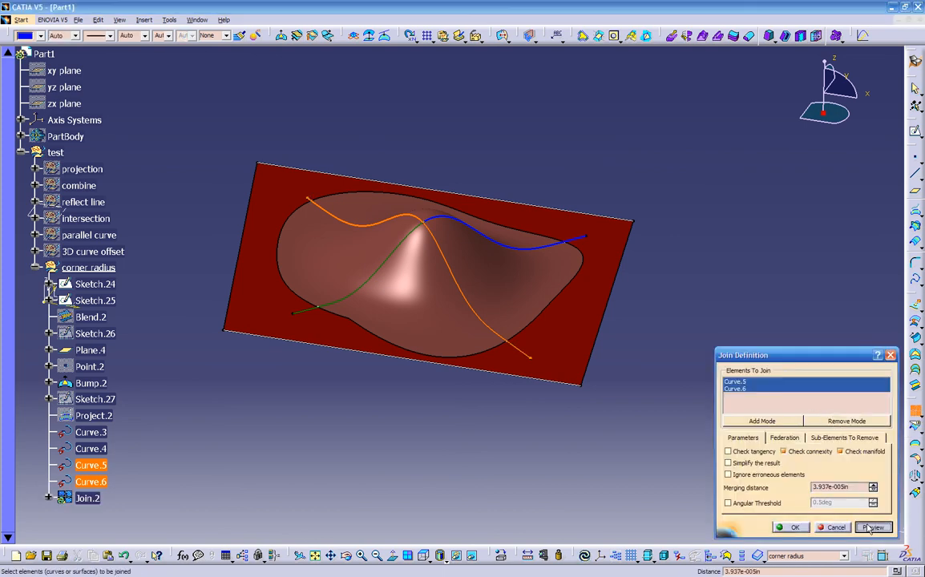
left_click(796, 527)
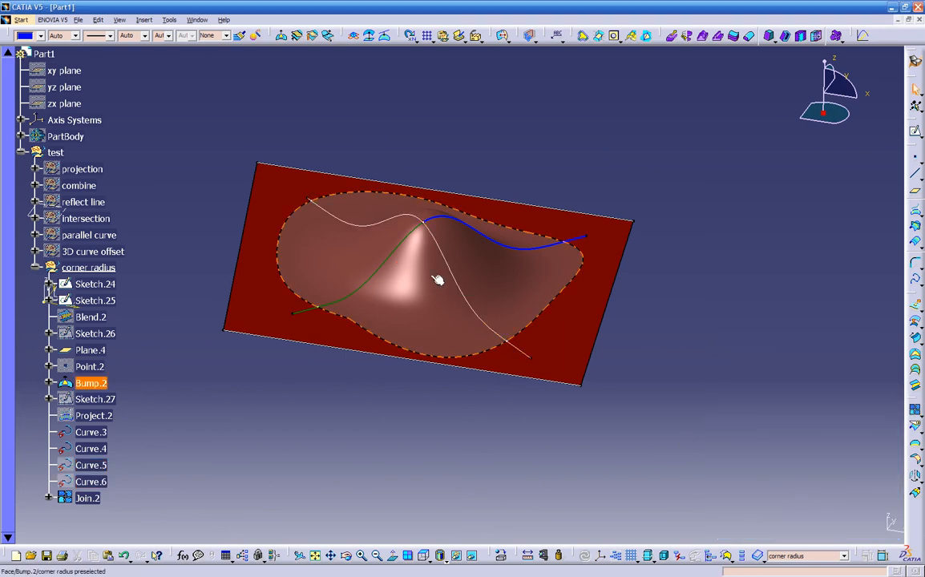
Step: Join Curve.3 and Curve.4 into a second continuous curve across the bump's peak
left_click(440, 255)
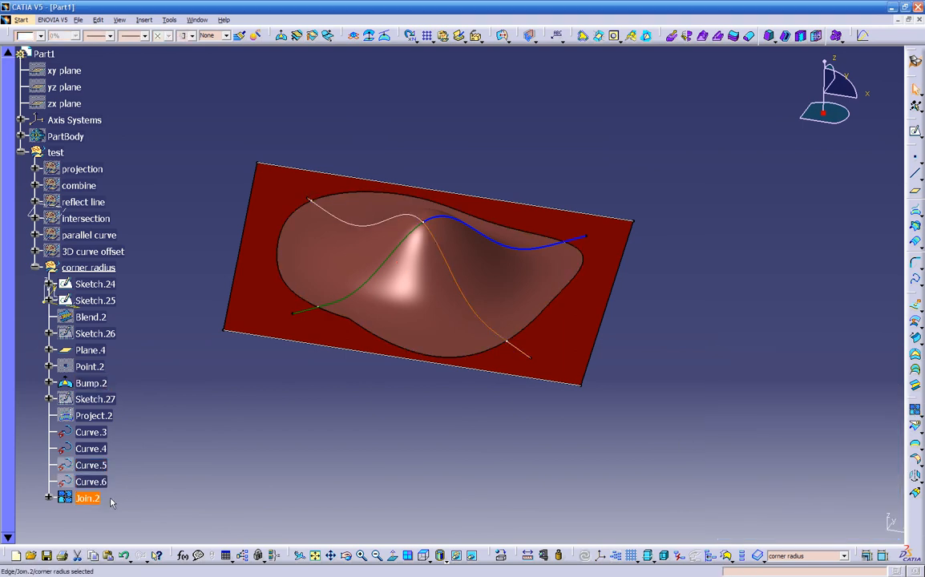
left_click(407, 237)
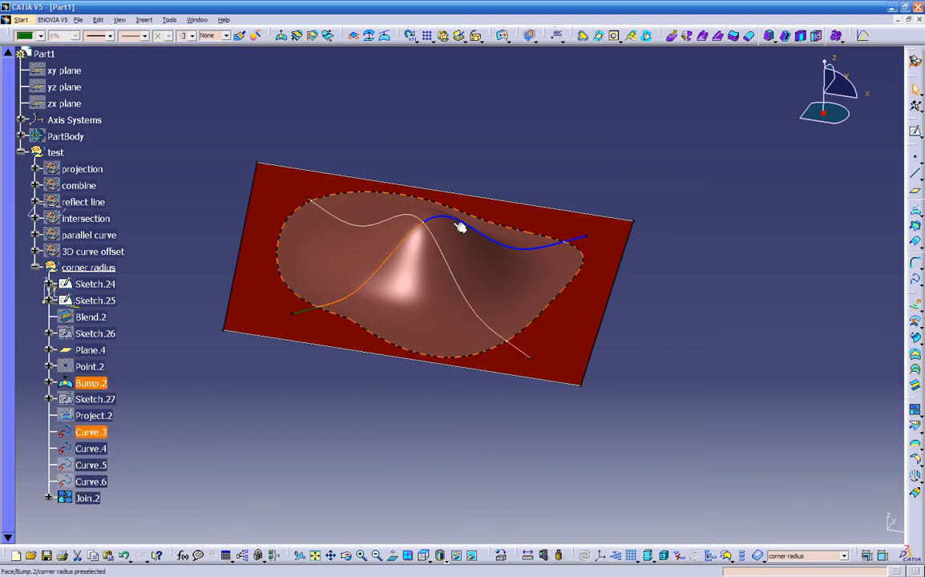
left_click(461, 224, "ctrl")
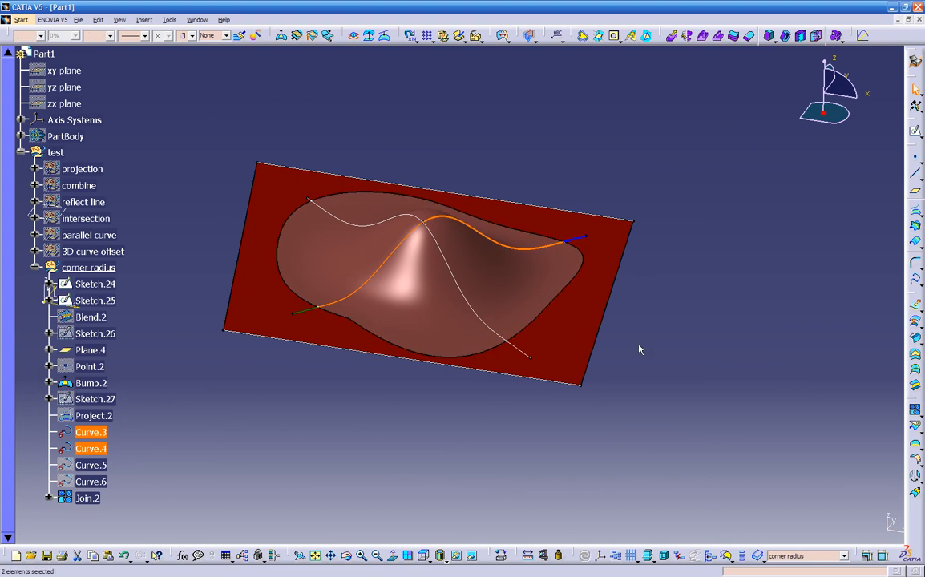
left_click(916, 409)
left_click(874, 528)
left_click(796, 528)
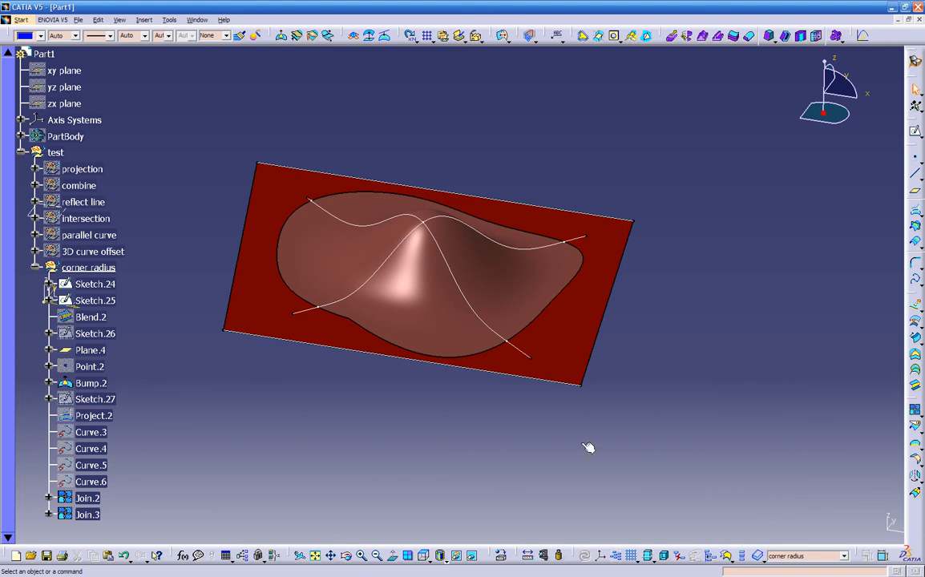
Step: Change the joined curve Join.2 to dark green and set its line thickness to 0.35 mm
left_click(63, 496)
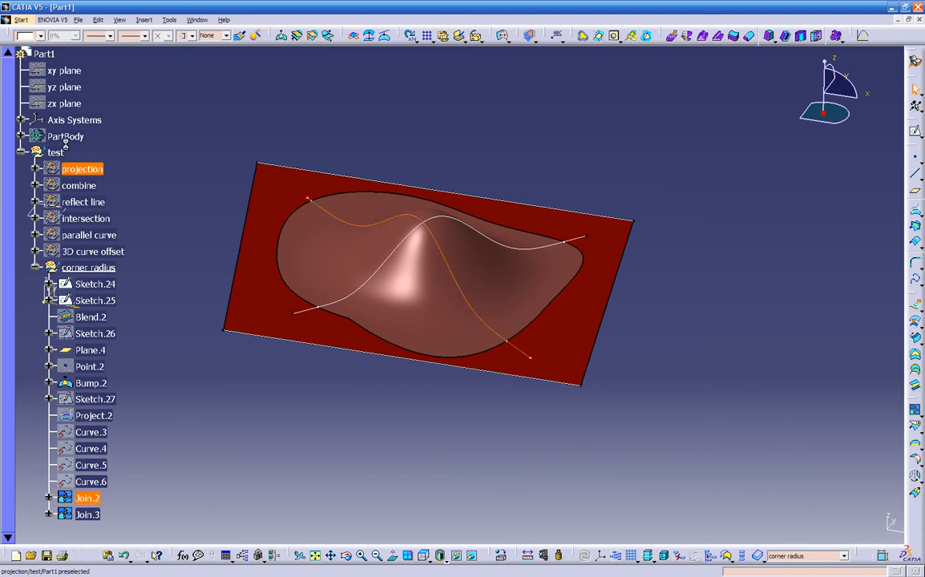
left_click(41, 36)
left_click(33, 172)
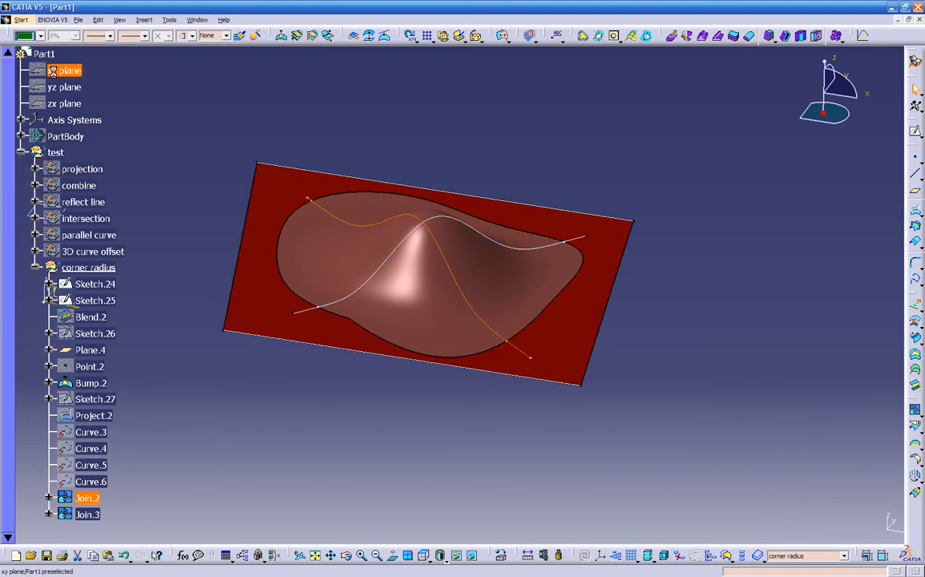
left_click(109, 36)
left_click(106, 57)
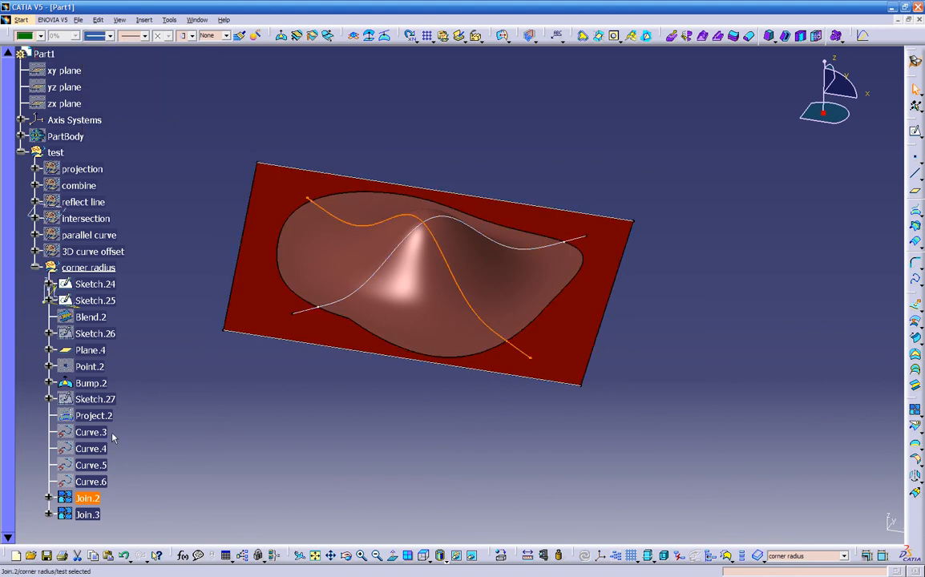
Step: Change the joined curve Join.3 to blue and set its line thickness to 1 mm
left_click(88, 513)
left_click(41, 36)
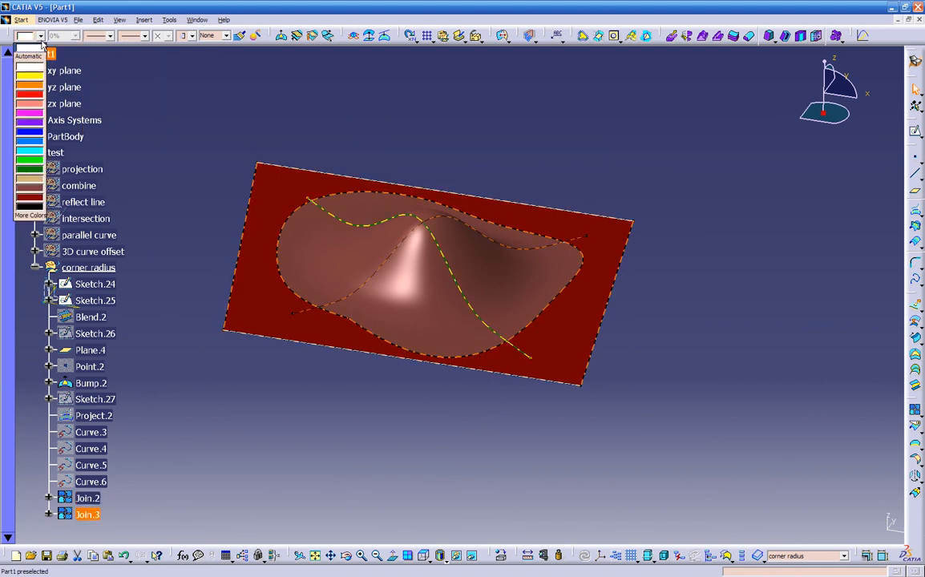
left_click(33, 135)
left_click(109, 36)
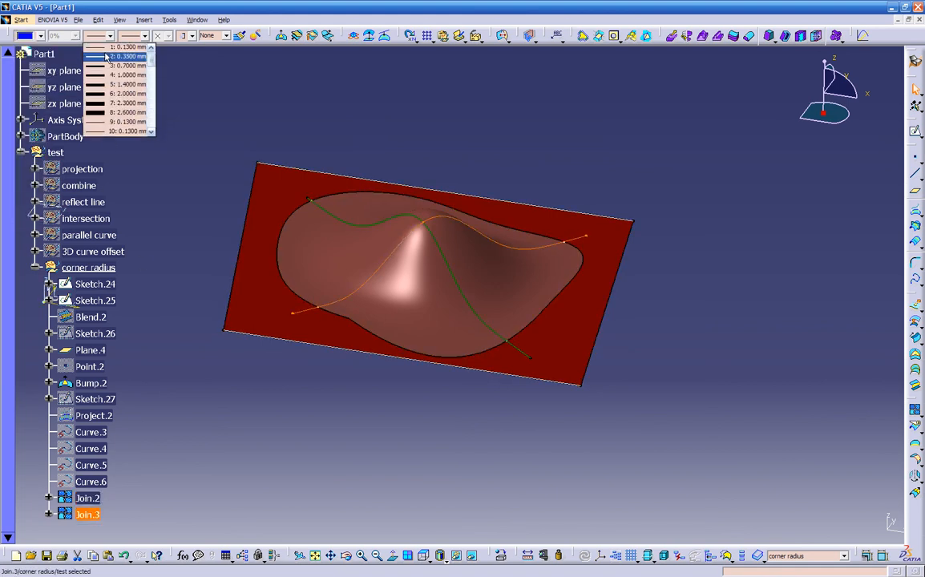
left_click(102, 74)
left_click(359, 435)
mouse_move(359, 435)
middle_mouse_down()
mouse_move(403, 494)
mouse_move(366, 453)
middle_mouse_up()
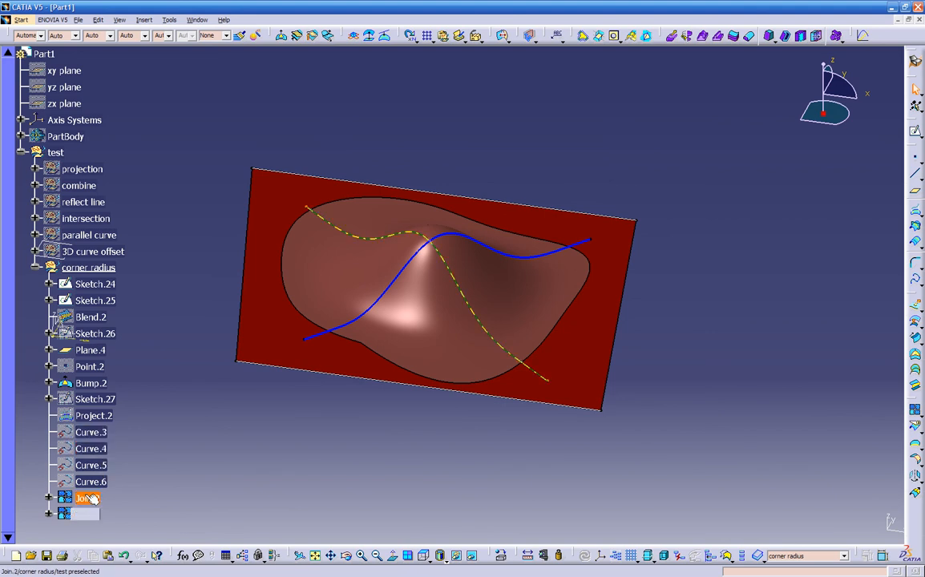
Step: Hide the green joined curve Join.2 and show it again to identify it on the surface
left_click(446, 262)
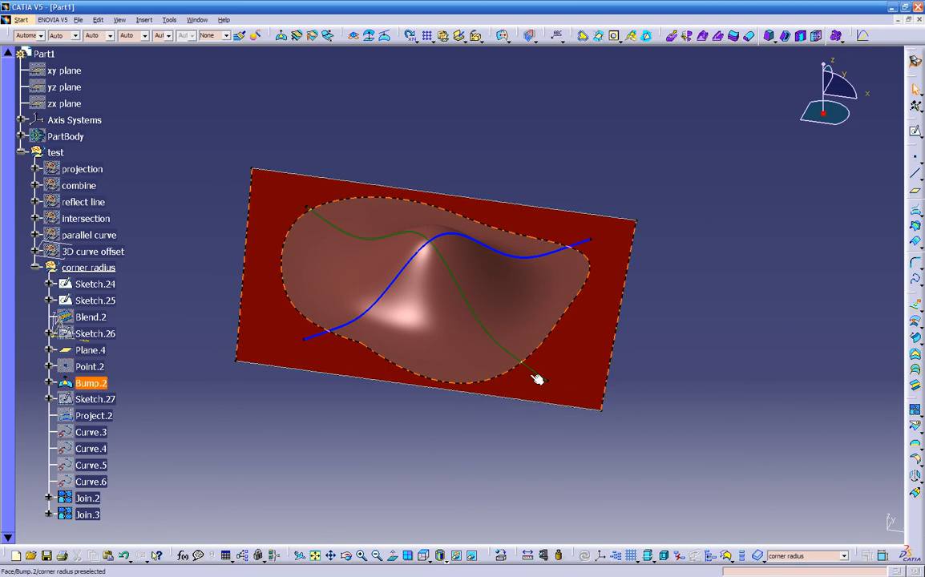
left_click(80, 498)
right_click(80, 498)
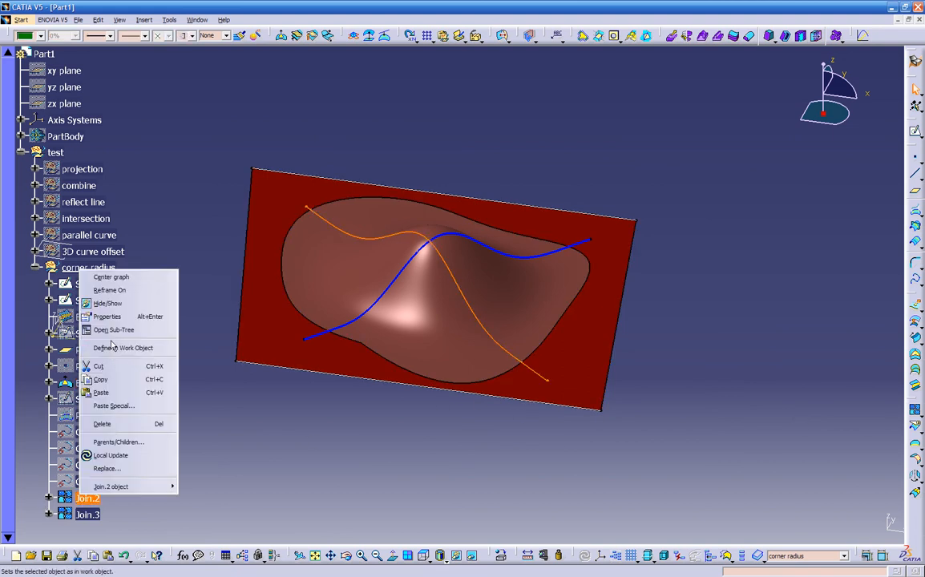
left_click(120, 301)
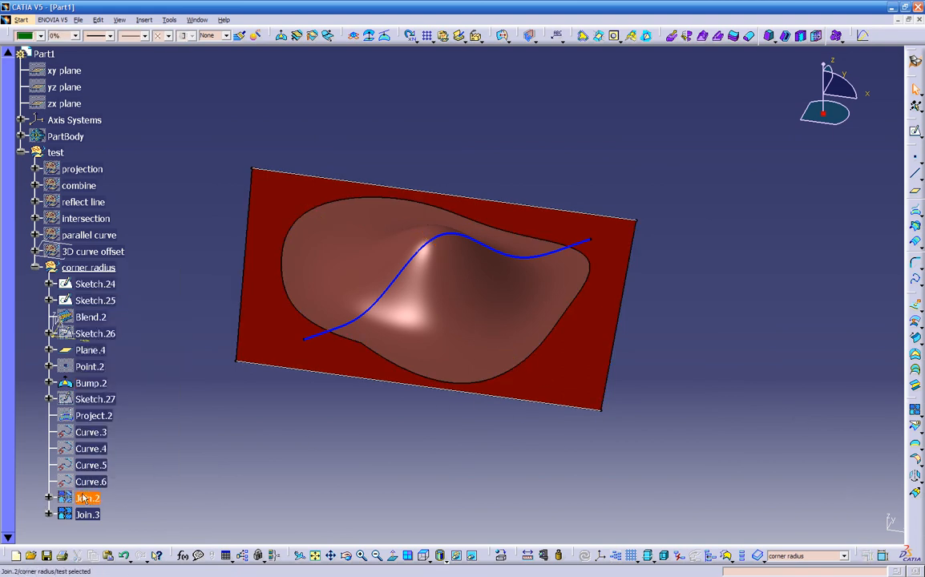
right_click(90, 465)
left_click(100, 272)
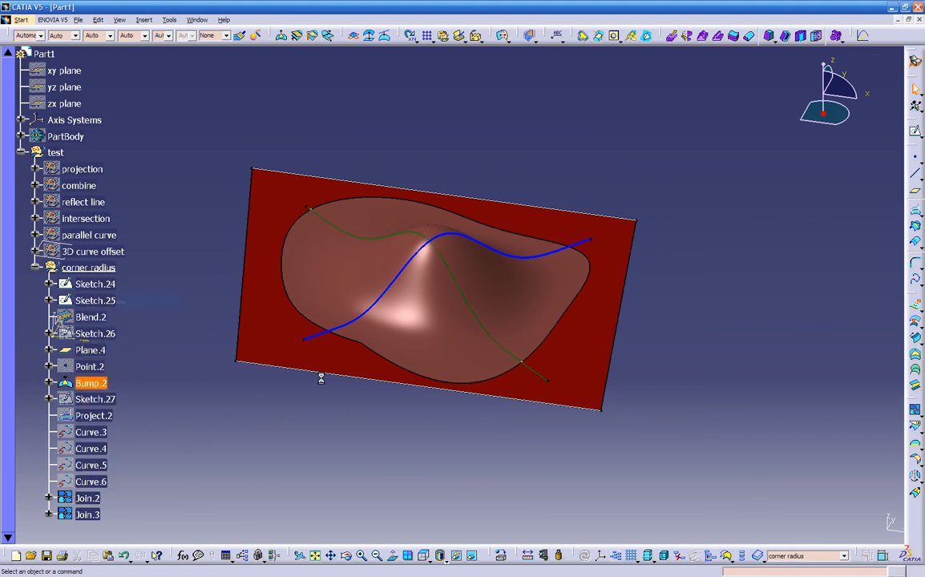
Step: Hide the blue joined curve Join.3 and show it again to identify it on the surface
right_click(88, 514)
left_click(117, 322)
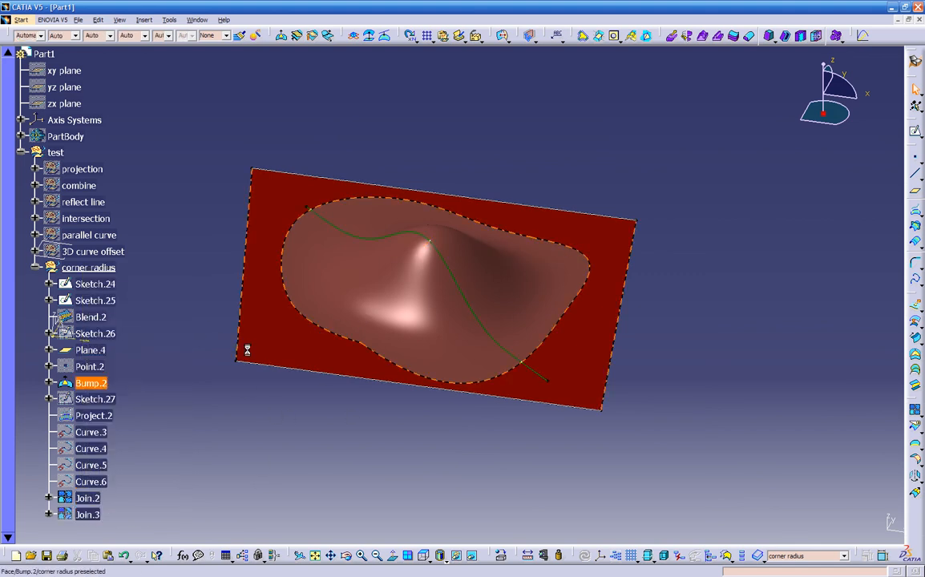
right_click(94, 514)
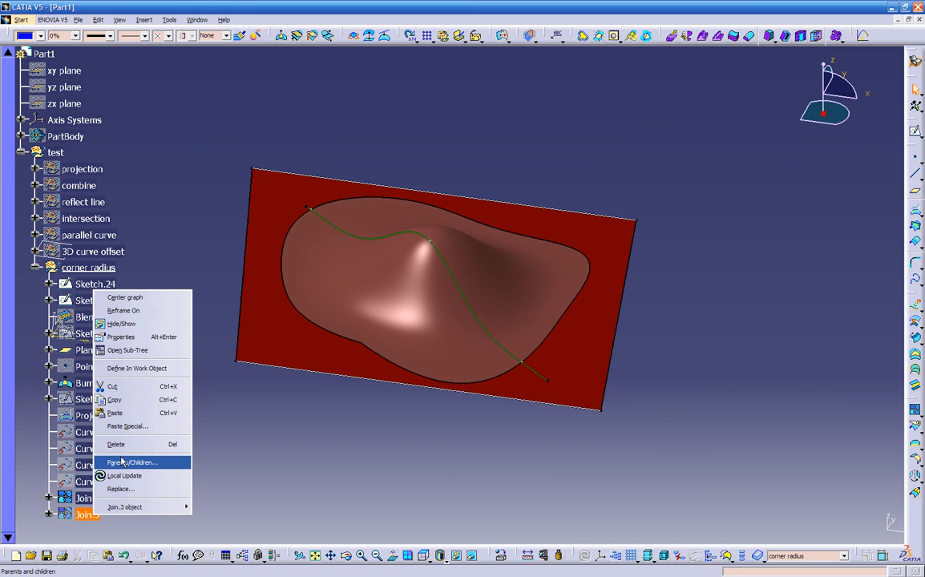
left_click(121, 323)
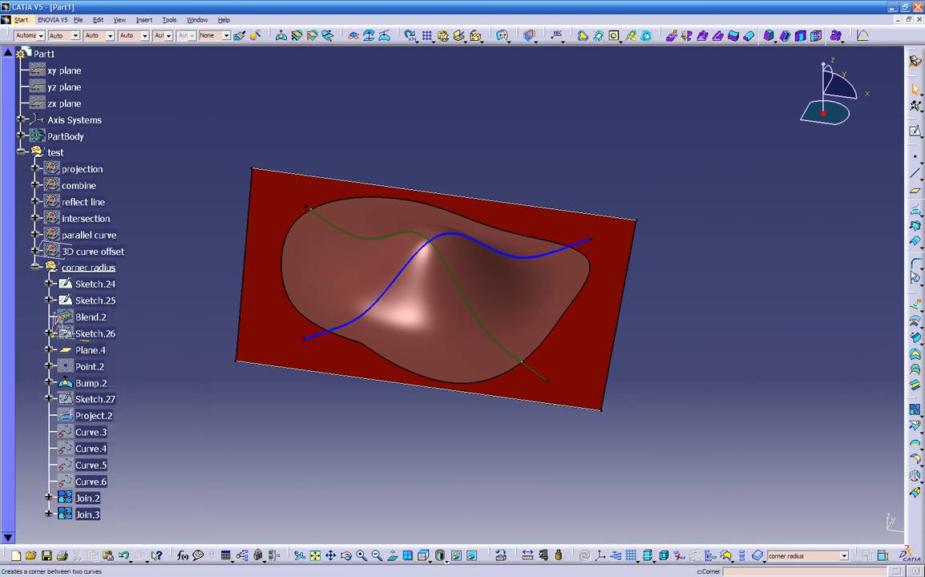
Step: Set up a 3D corner between Join.2 and Join.3 with both elements trimmed and a radius of 0.5 in
left_click(94, 500)
left_click(89, 515)
middle_click_drag(293, 436, 411, 388)
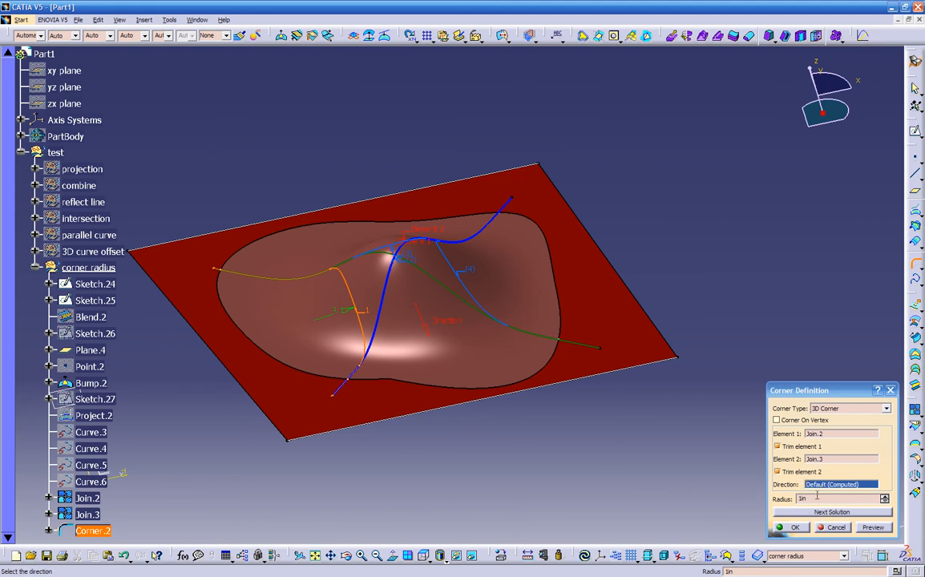
left_click(817, 497)
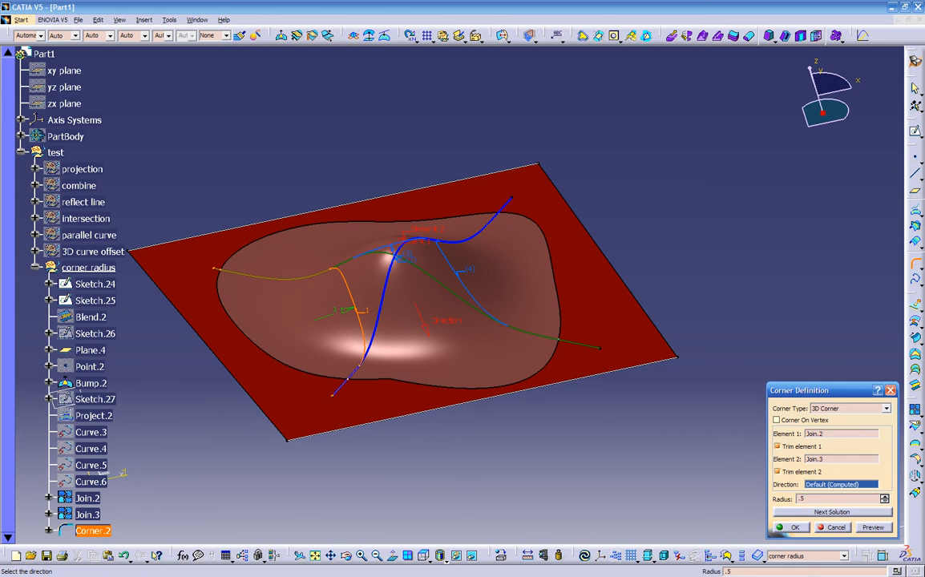
type(".5")
key("Return")
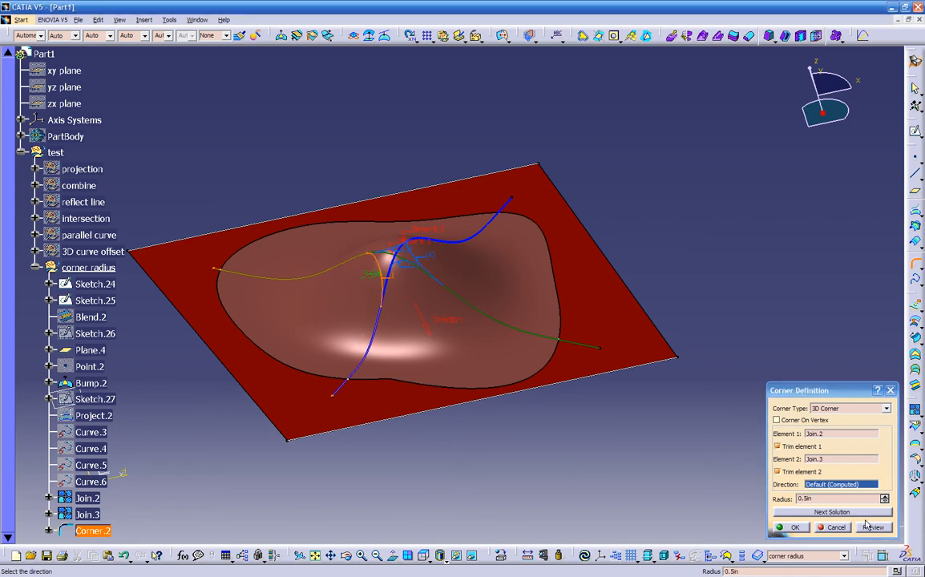
middle_click_drag(529, 423, 632, 402)
middle_click_drag(487, 402, 473, 391)
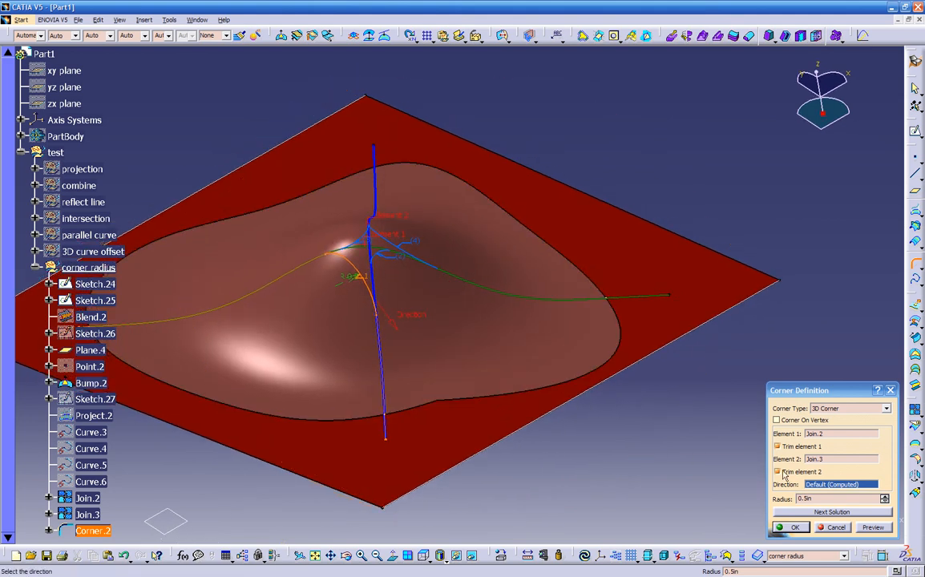
Step: Set the 3D corner's radius to 0.8 in and create the corner between the two joined curves
left_click_drag(816, 497, 772, 503)
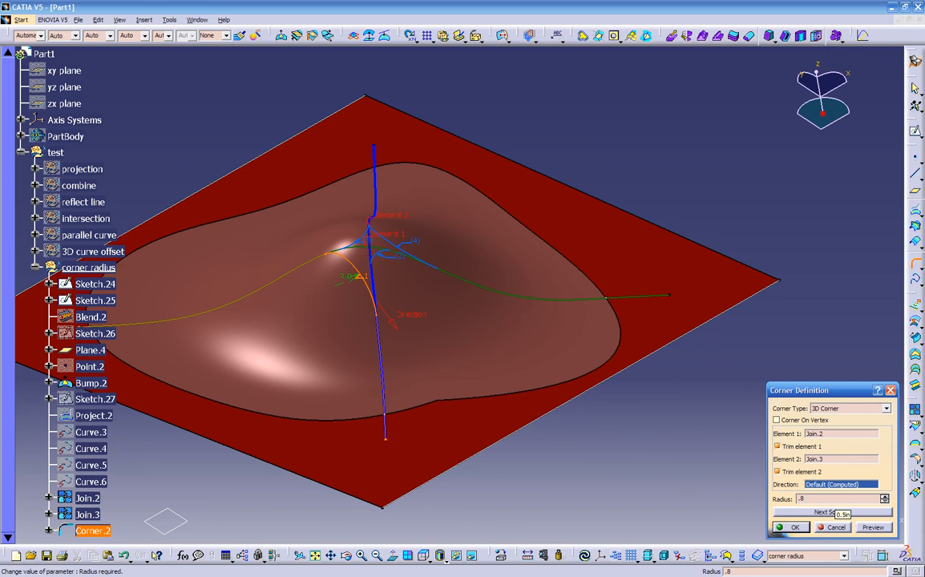
key("Return")
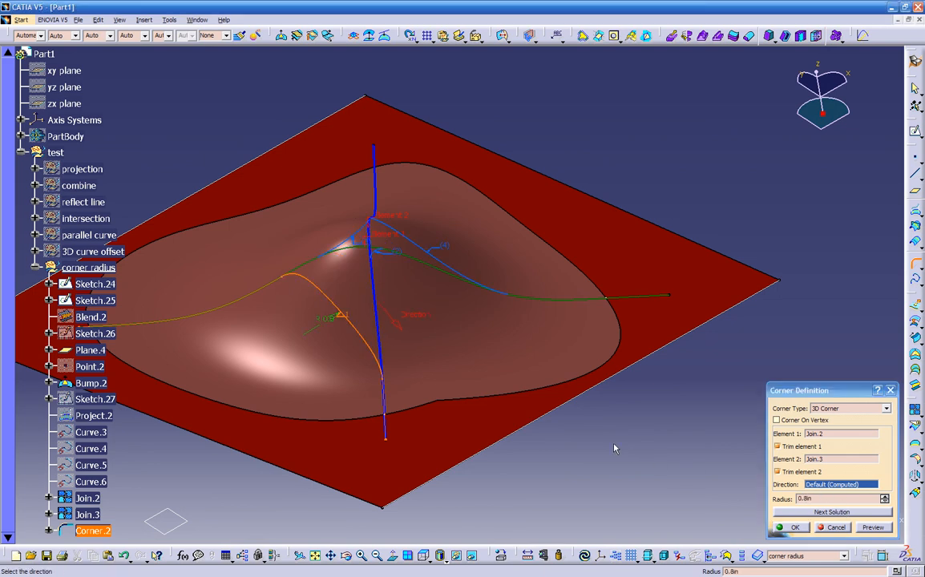
middle_click_drag(495, 379, 435, 303)
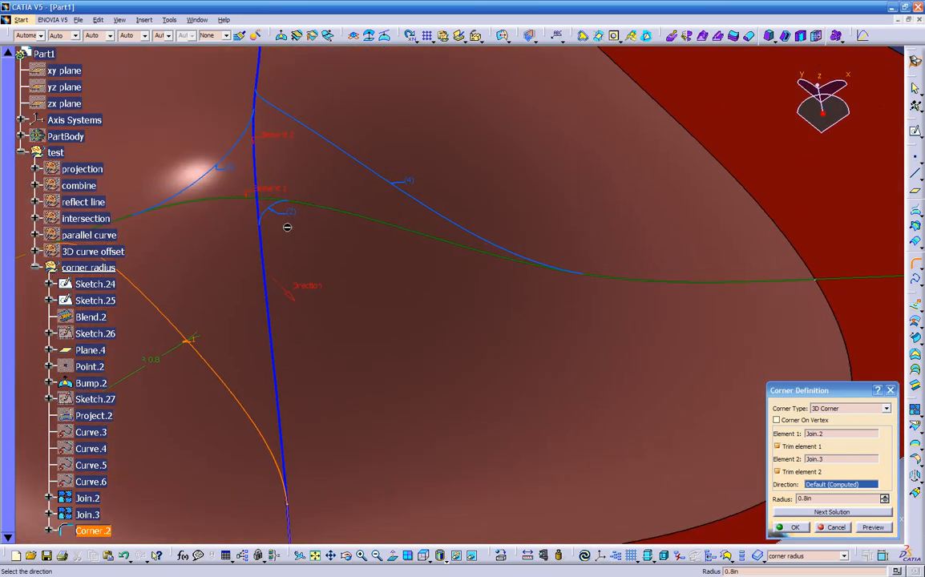
middle_click_drag(351, 286, 421, 350)
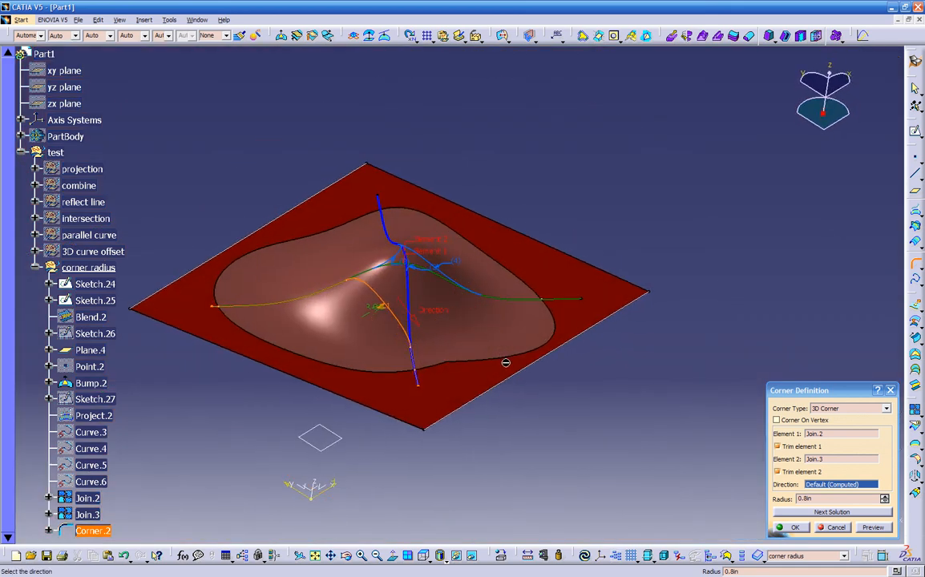
left_click(865, 527)
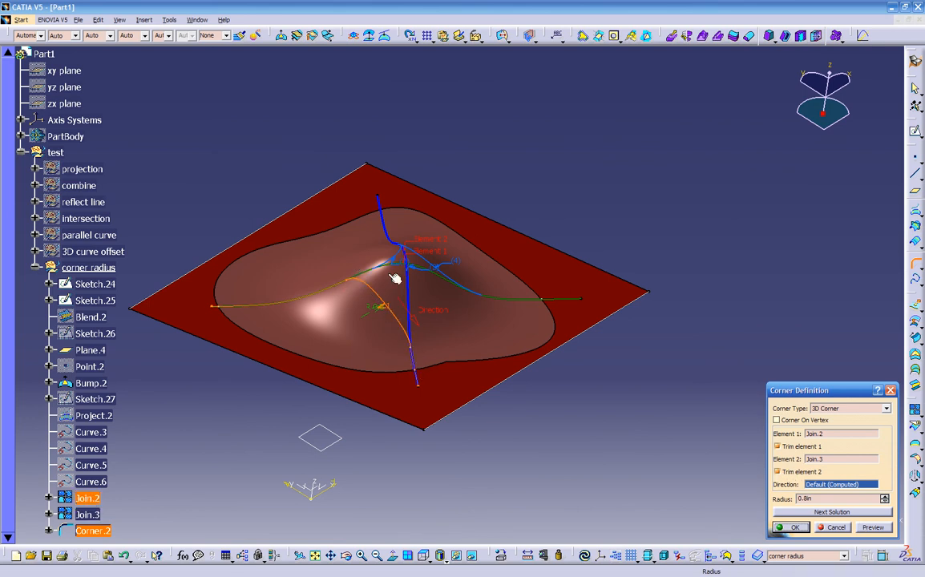
middle_click_drag(458, 356, 498, 378)
left_click(790, 526)
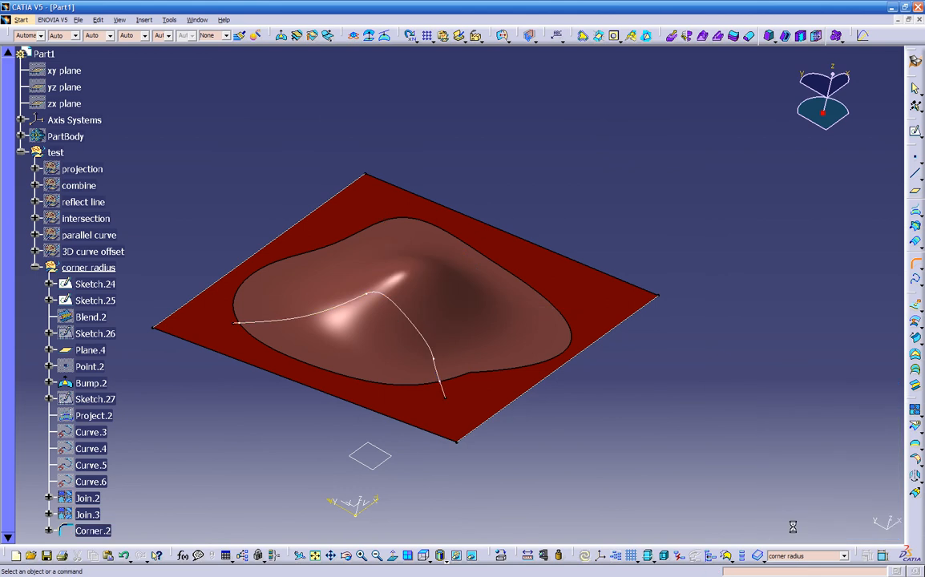
Step: Edit Corner.2 and advance through its alternative positions to apply the third solution near the bump's peak
middle_click_drag(596, 459, 436, 381)
scroll(240, 452, "down", 1)
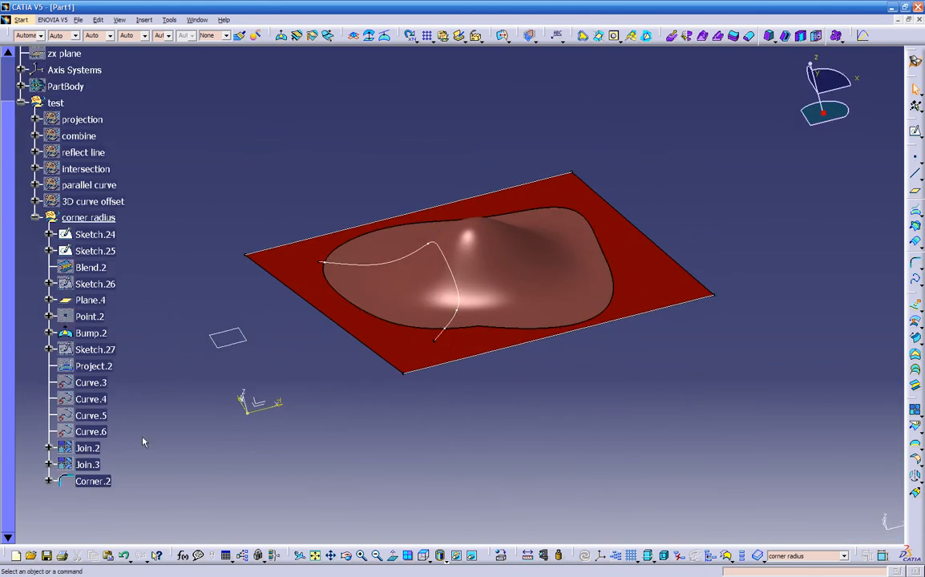
double_click(103, 482)
middle_click_drag(367, 396, 450, 330)
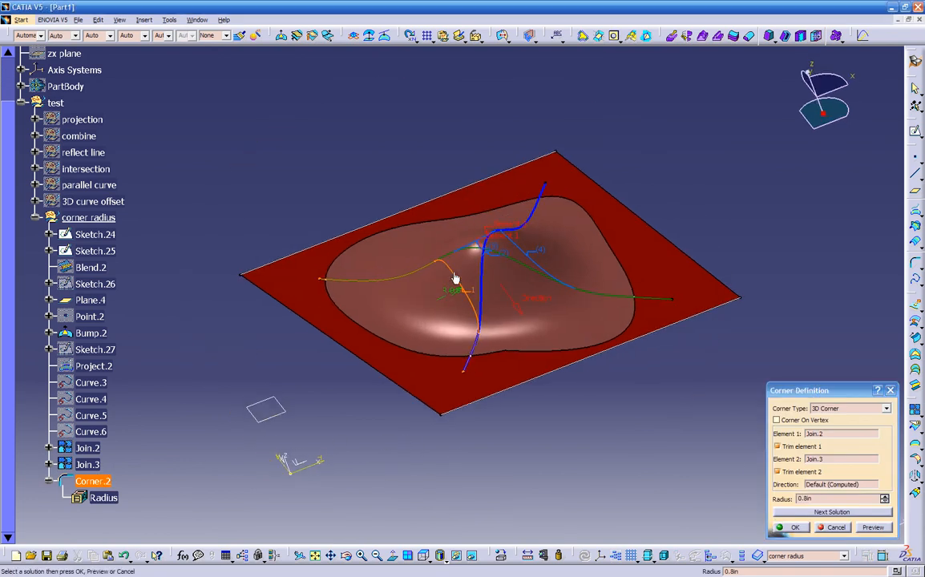
left_click(830, 512)
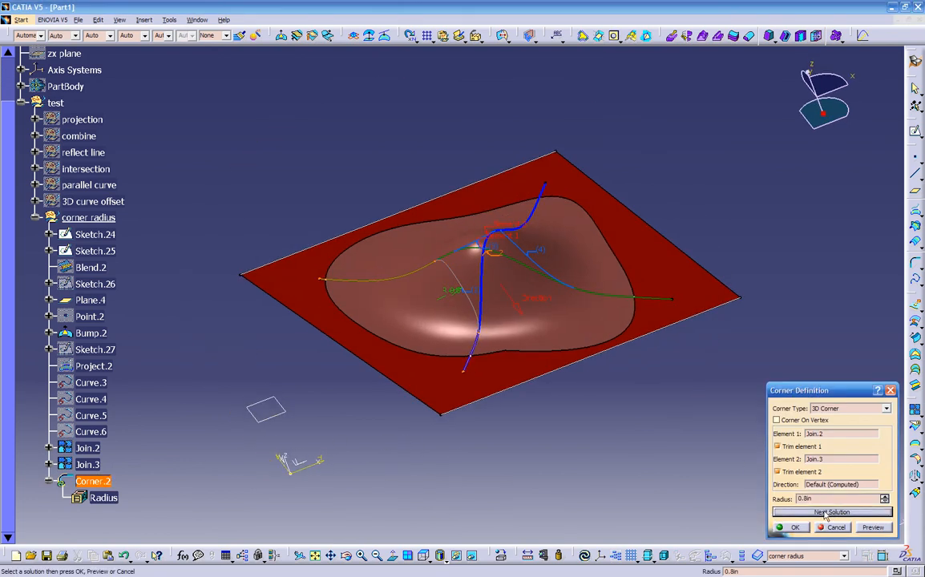
middle_click_drag(549, 425, 646, 345, "ctrl")
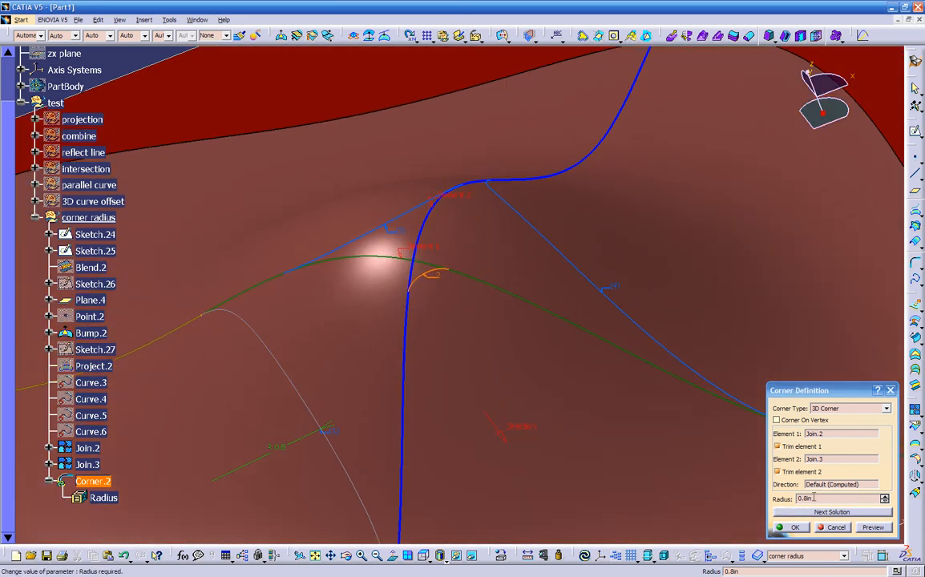
left_click(808, 518)
middle_click_drag(455, 249, 726, 455, "ctrl")
left_click(786, 526)
Step: Switch Corner.2 to its fourth solution with trimming turned off for both joined curves
middle_click_drag(573, 373, 246, 402, "ctrl")
left_click(94, 481)
double_click(94, 481)
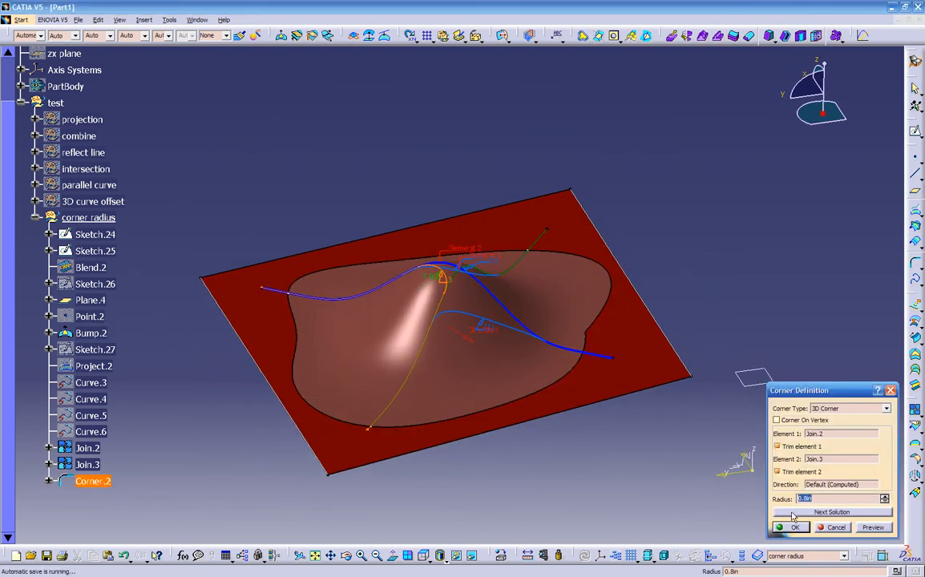
left_click(792, 513)
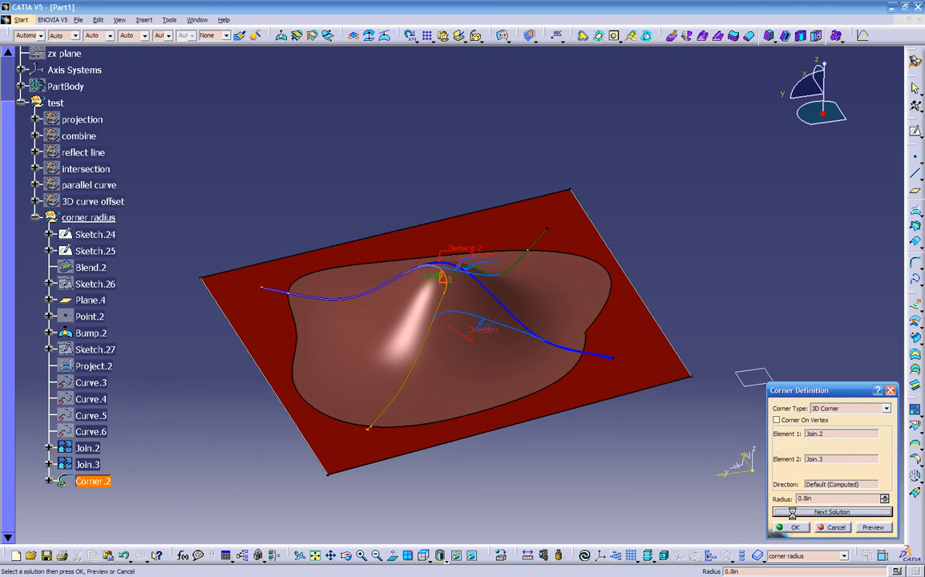
middle_click_drag(594, 425, 425, 400, "ctrl")
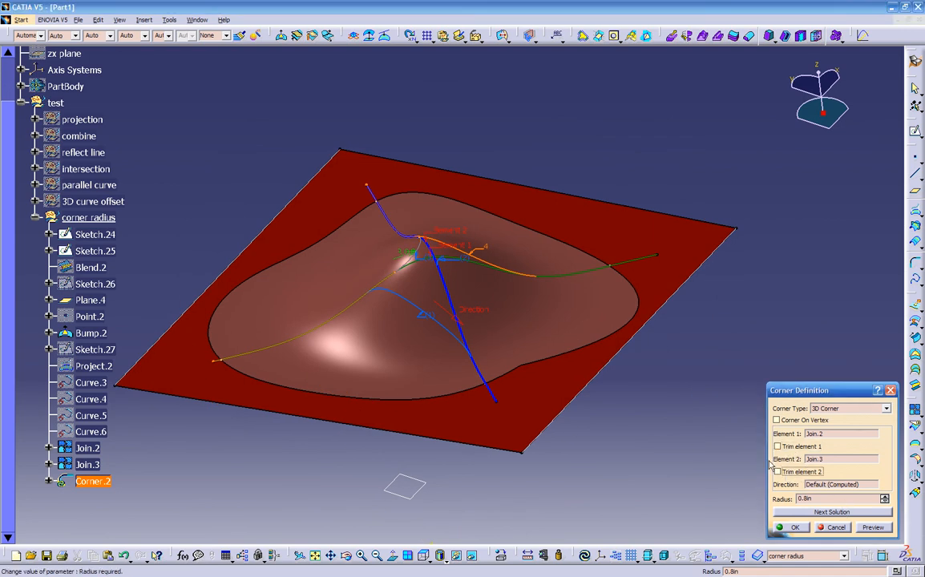
left_click(835, 527)
left_click(796, 527)
middle_click_drag(696, 418, 537, 265)
mouse_move(520, 385)
middle_mouse_down()
mouse_move(533, 386)
mouse_move(529, 377)
middle_mouse_up()
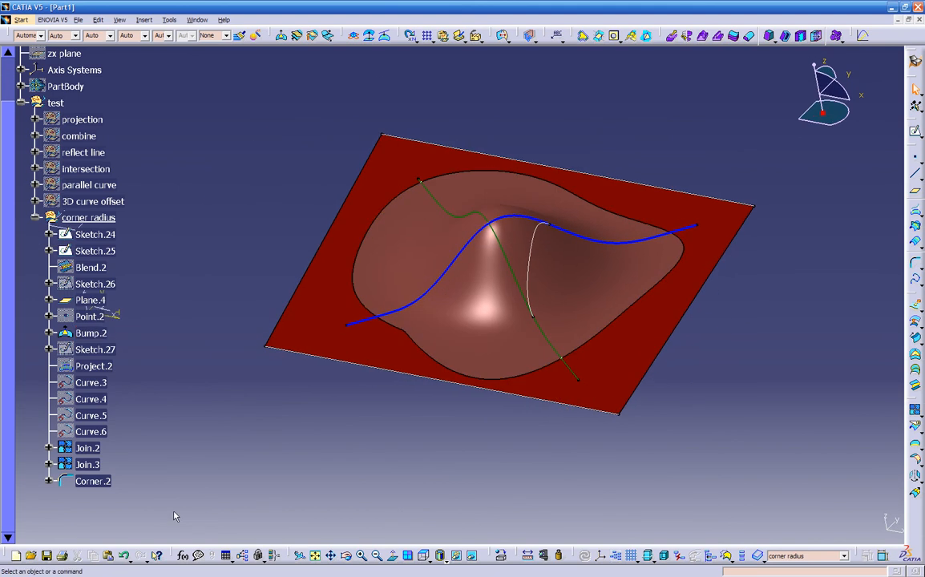
Step: Switch the untrimmed Corner.2 back to its first solution
double_click(92, 480)
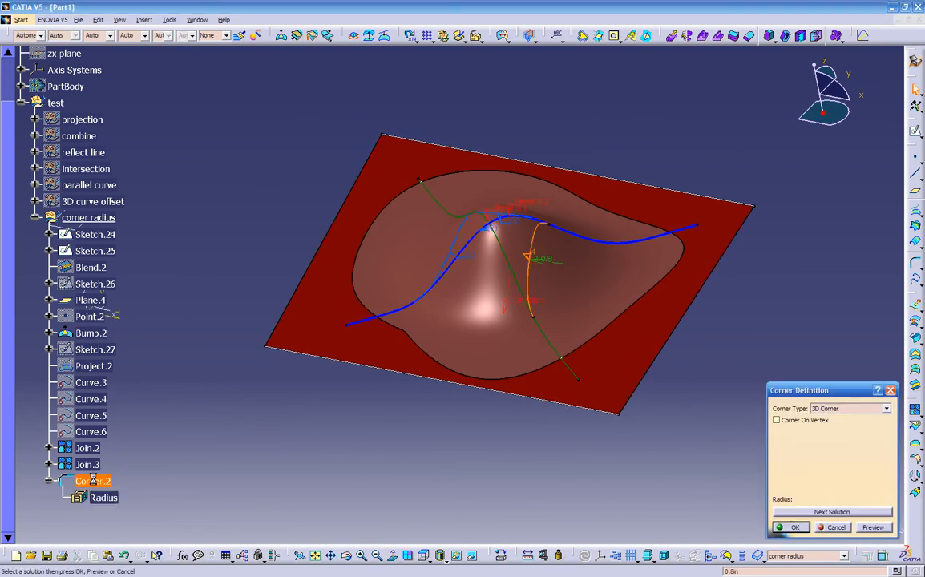
left_click(791, 527)
middle_click_drag(533, 471, 516, 227)
Step: Copy Corner.2 and paste a duplicate of it into the corner radius set
left_click(105, 481)
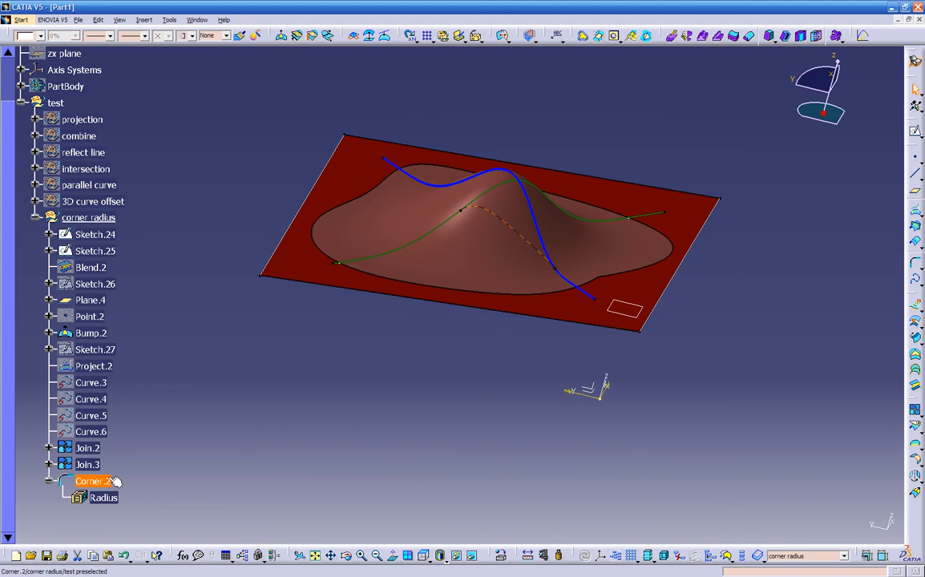
scroll(115, 477, "down", 2)
left_click(49, 382)
right_click(99, 382)
left_click(122, 266)
left_click(108, 383)
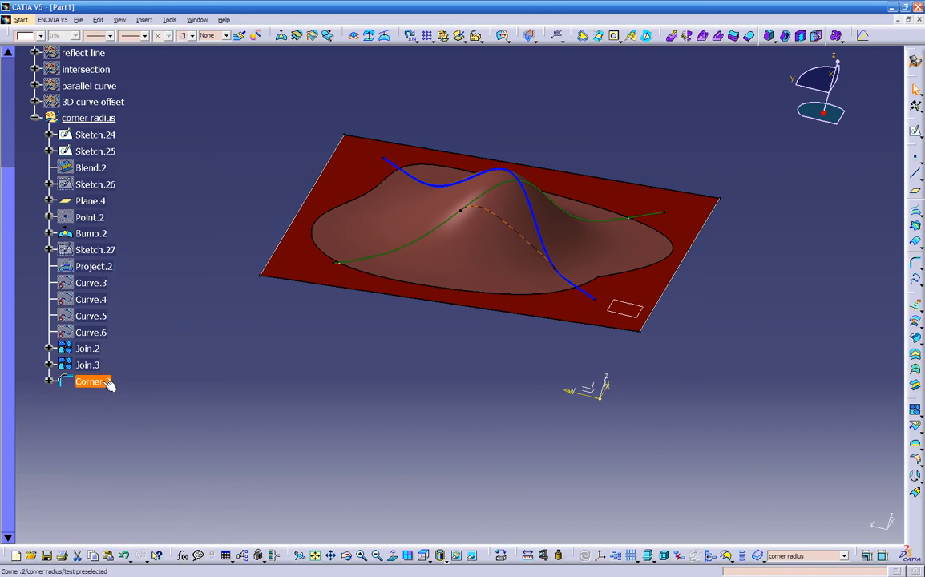
key("ctrl+v")
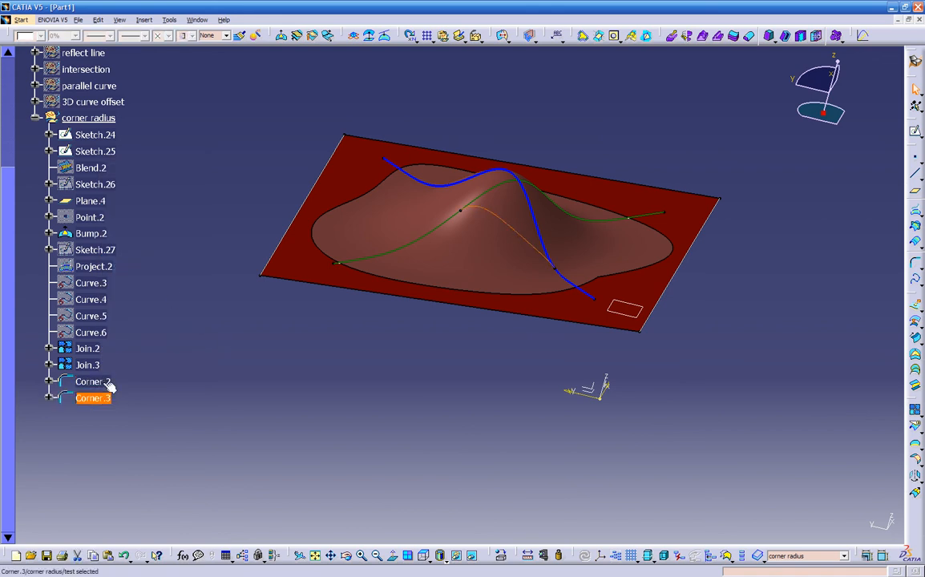
Step: Switch the duplicated corner Corner.3 to its second solution, the small corner near the bump's peak
double_click(92, 398)
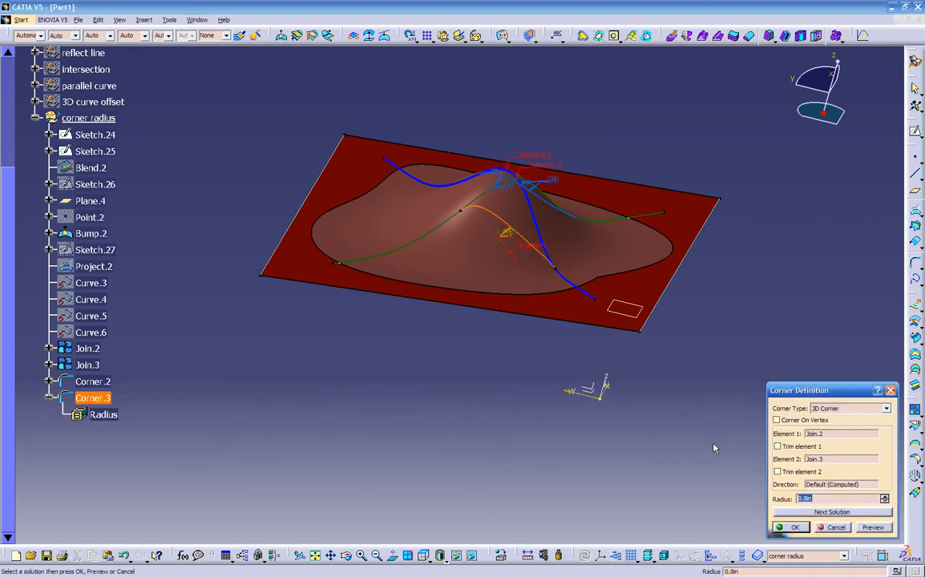
left_click(789, 511)
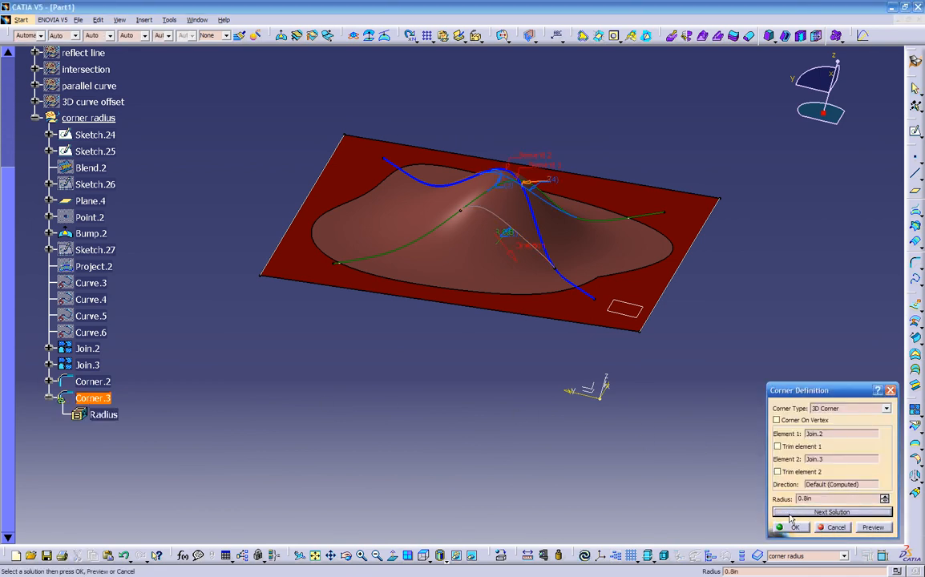
left_click(794, 528)
middle_click_drag(562, 447, 221, 389)
middle_click_drag(492, 369, 491, 278)
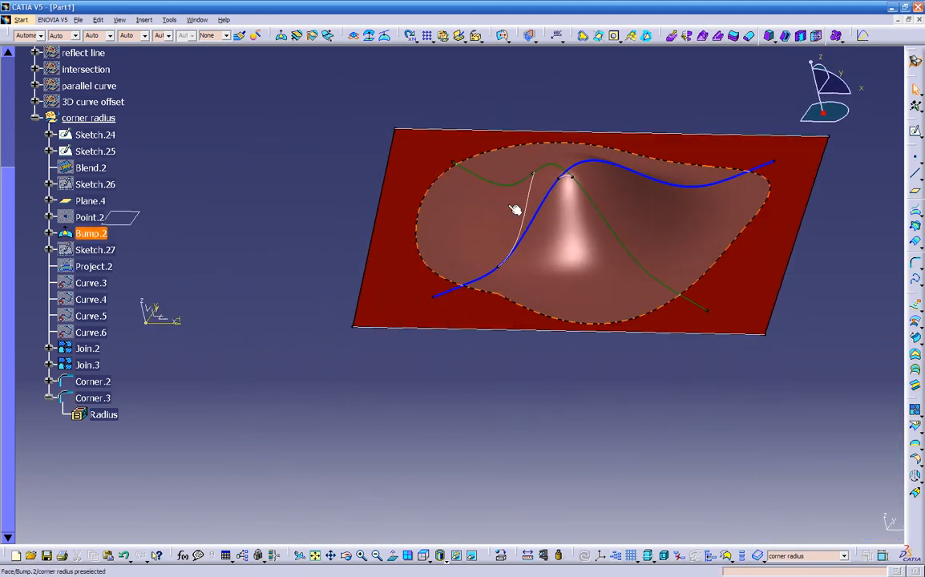
Step: Paste another duplicate of Corner.2 after Corner.3 in the corner radius set and switch it to its second solution
left_click(50, 398)
left_click(84, 397)
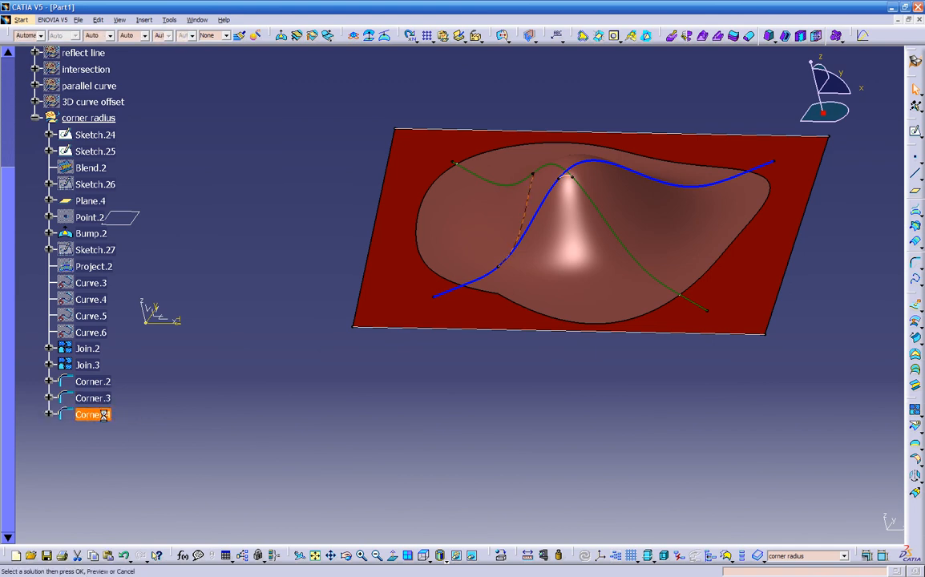
double_click(105, 415)
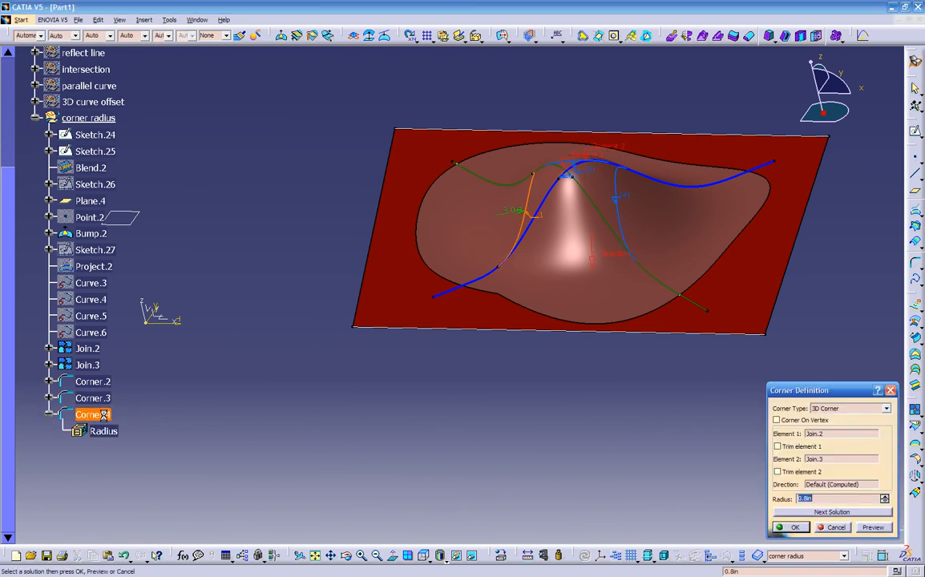
left_click(791, 527)
middle_click_drag(695, 462, 519, 446)
middle_click_drag(561, 413, 485, 386)
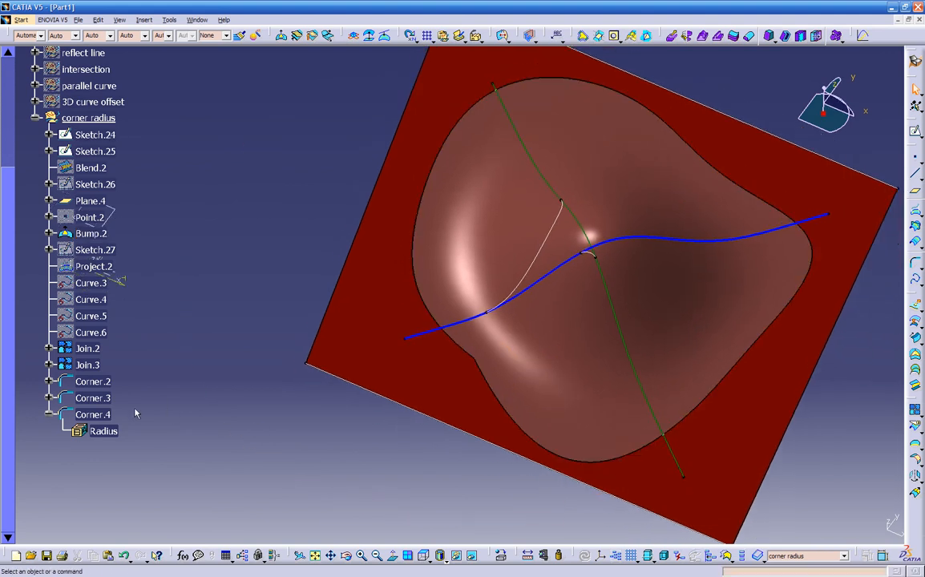
Step: Switch the duplicated corner Corner.4 to its third solution, on the far side of the bump's peak from the second
double_click(95, 415)
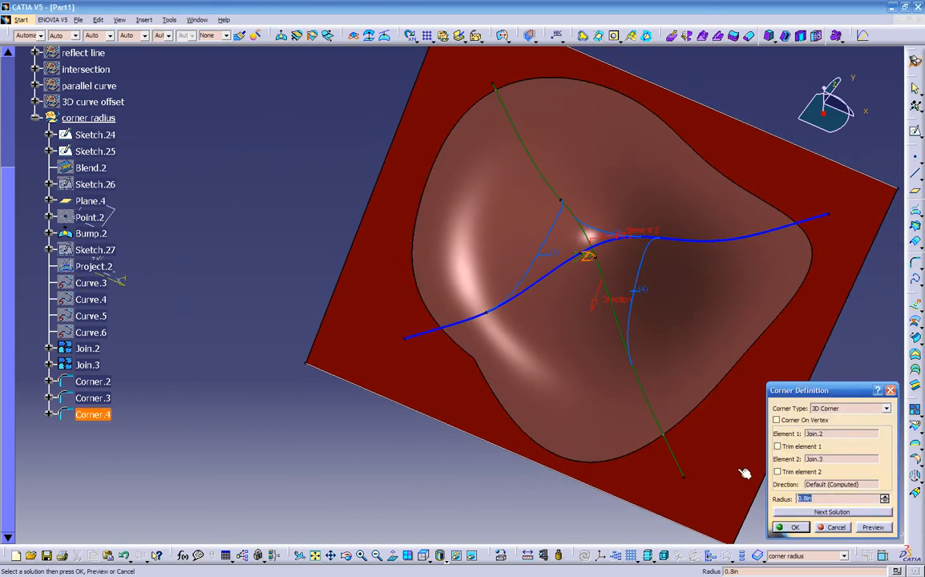
left_click(789, 515)
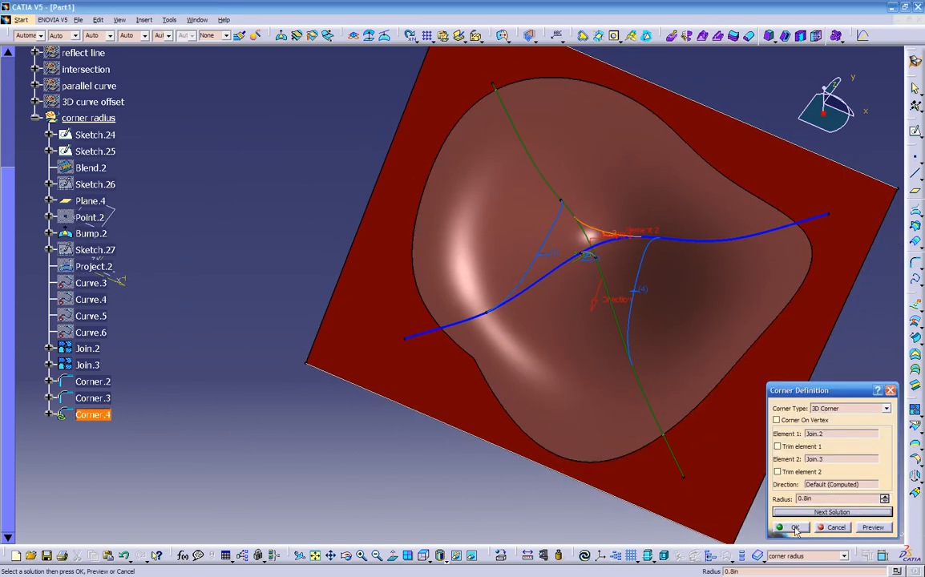
left_click(794, 527)
middle_click_drag(560, 482, 556, 451)
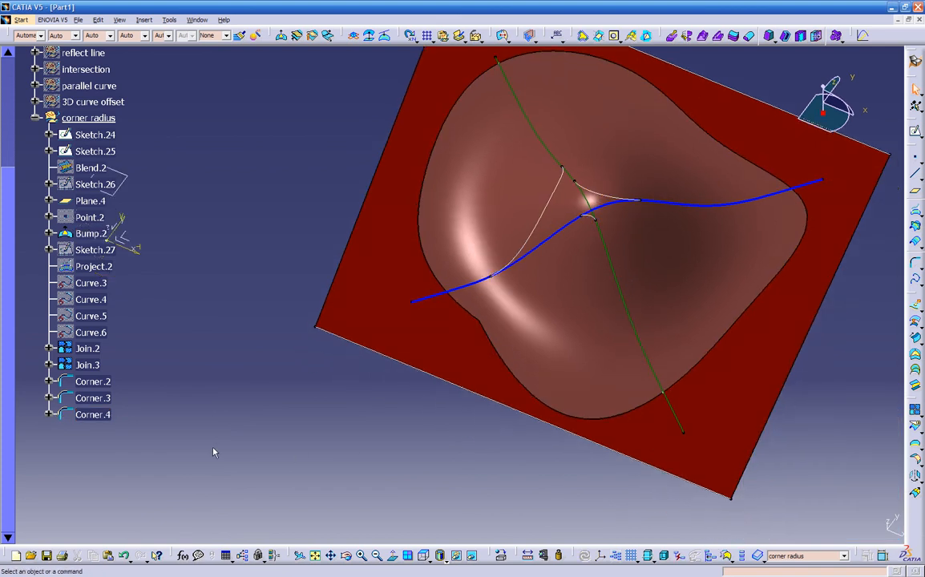
Step: Paste one more duplicate of the copied Corner.2 after Corner.4 in the corner radius set
left_click(97, 415)
key("ctrl+v")
middle_click_drag(502, 392, 474, 414)
Step: Switch the duplicated corner Corner.5 to its fourth solution with radius 0.8in and collapse its branch in the tree
double_click(88, 432)
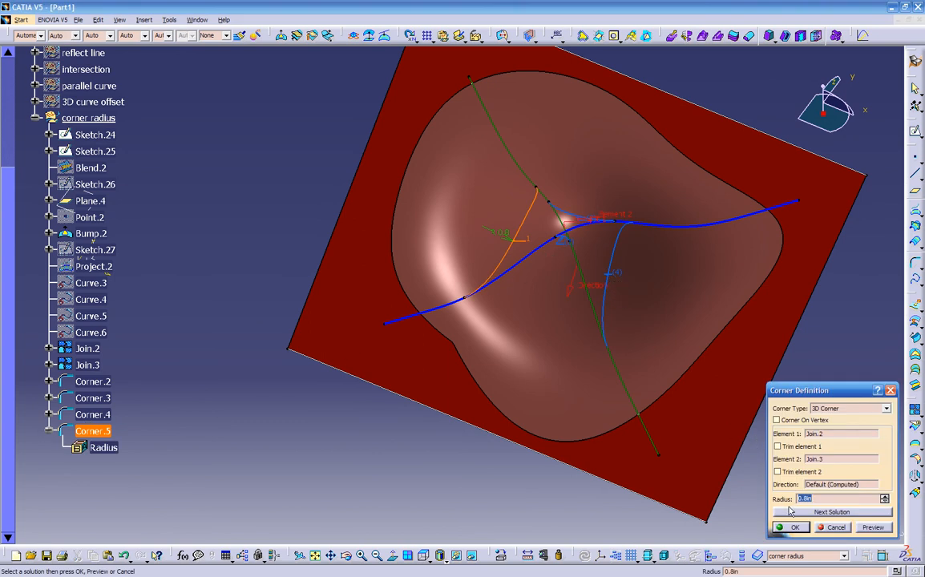
left_click(790, 513)
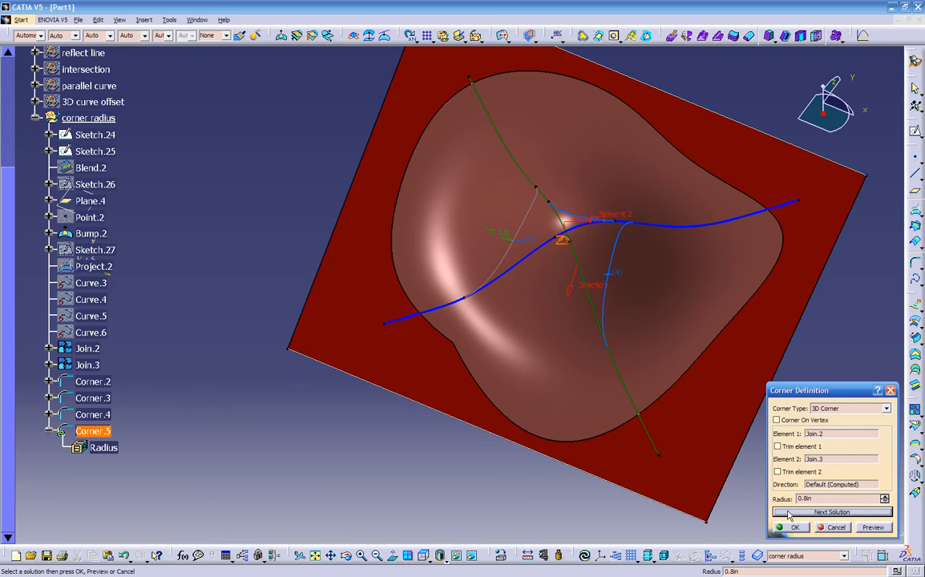
left_click(790, 513)
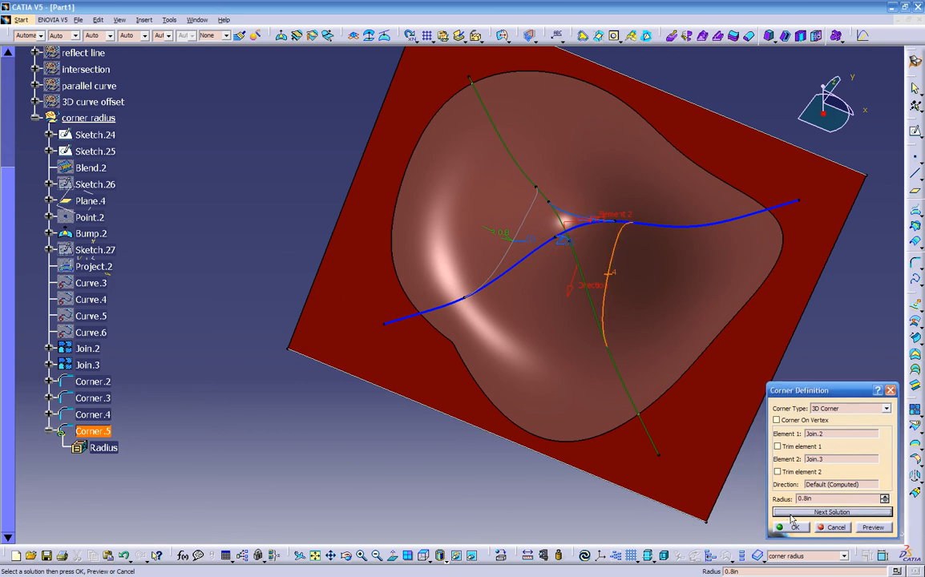
left_click(793, 527)
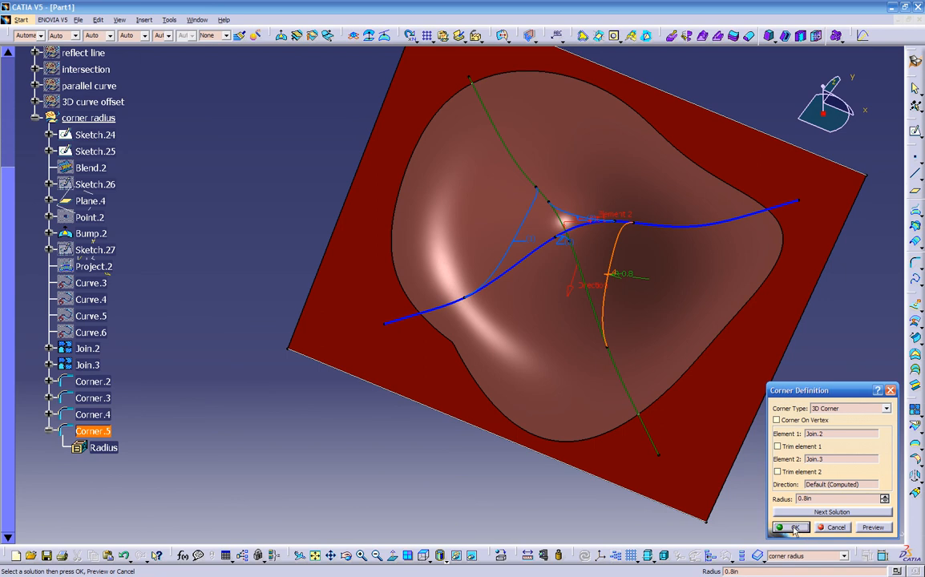
middle_click_drag(534, 441, 425, 295)
middle_click_drag(427, 344, 373, 359)
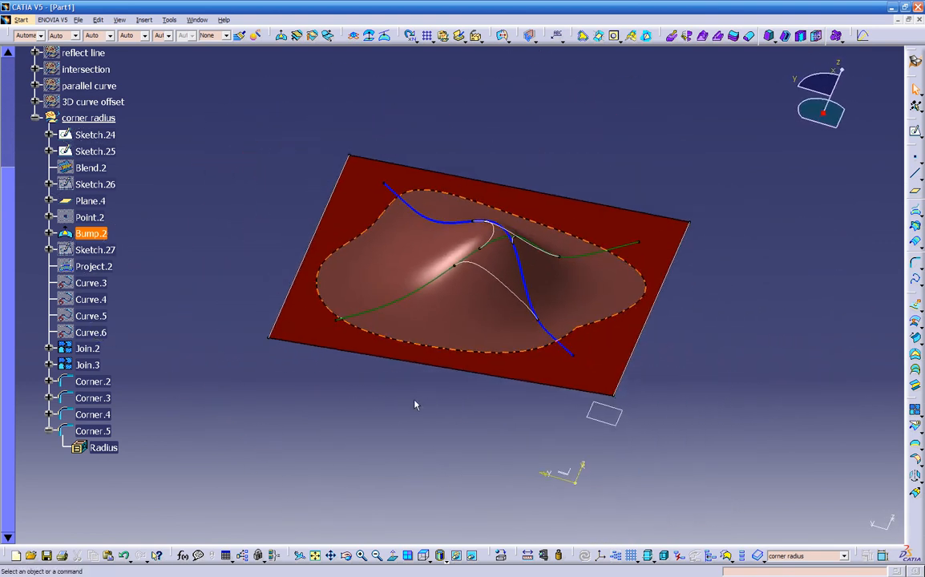
left_click(46, 431)
scroll(185, 378, "up", 1)
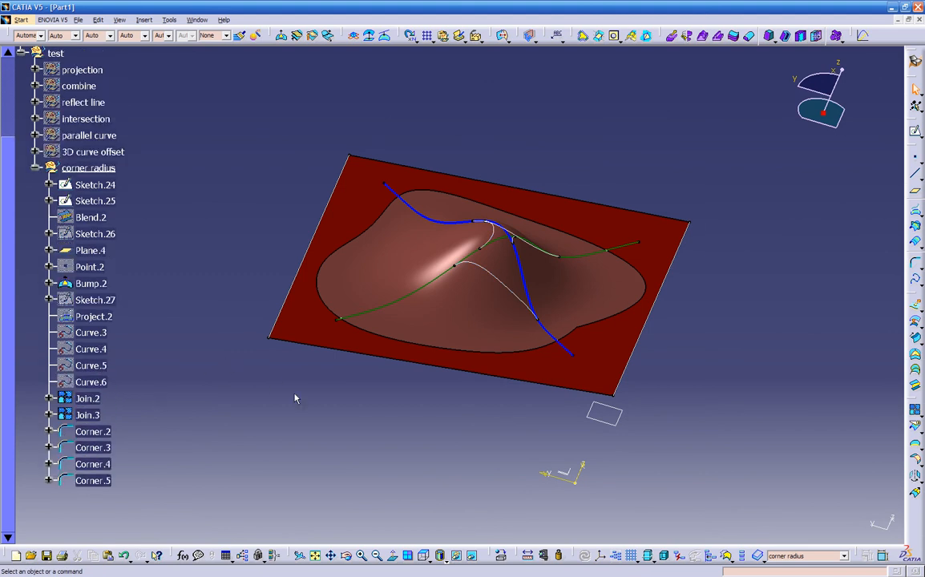